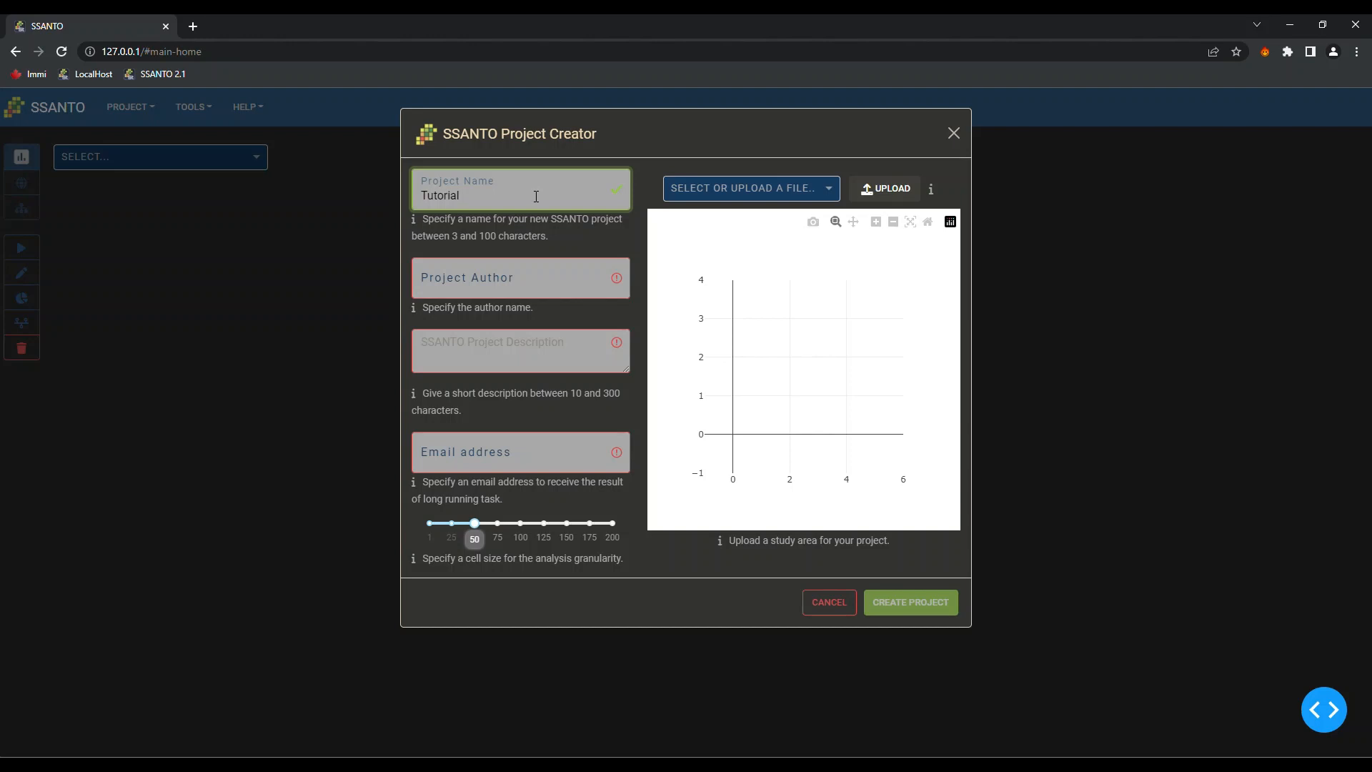
# Enter the author's name, the description 'Project for a tutorial' and a contact e-mail, keeping cell size 50
pyautogui.click(478, 291)
pyautogui.write('Martijn')
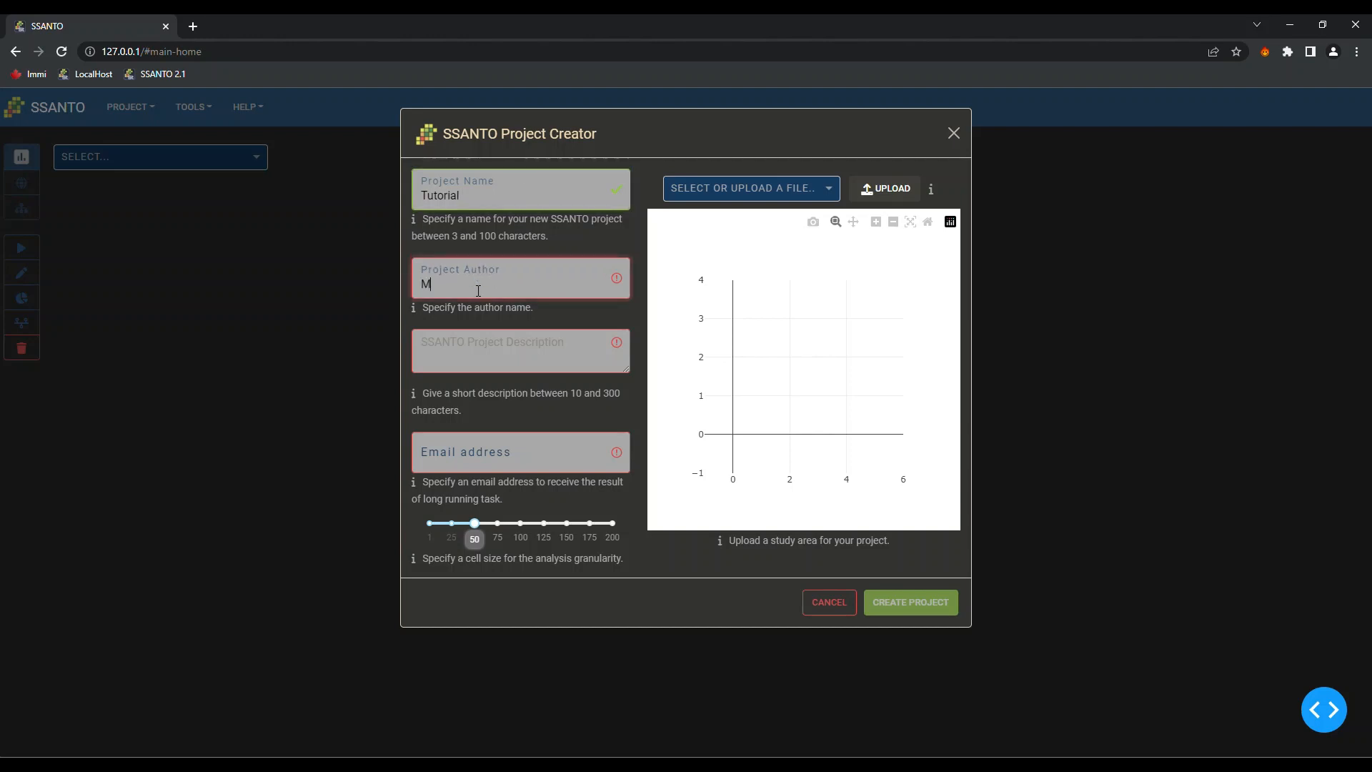
pyautogui.click(511, 346)
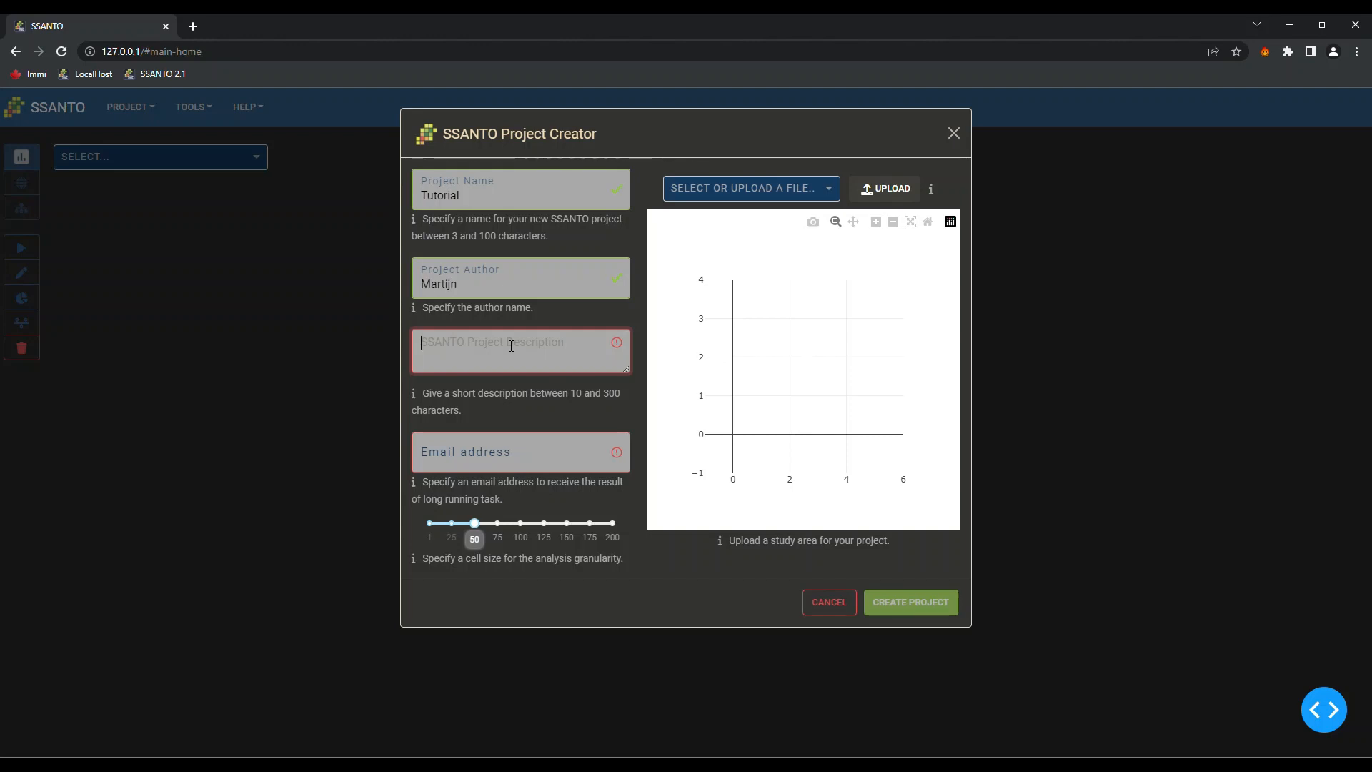
pyautogui.write('Project for ')
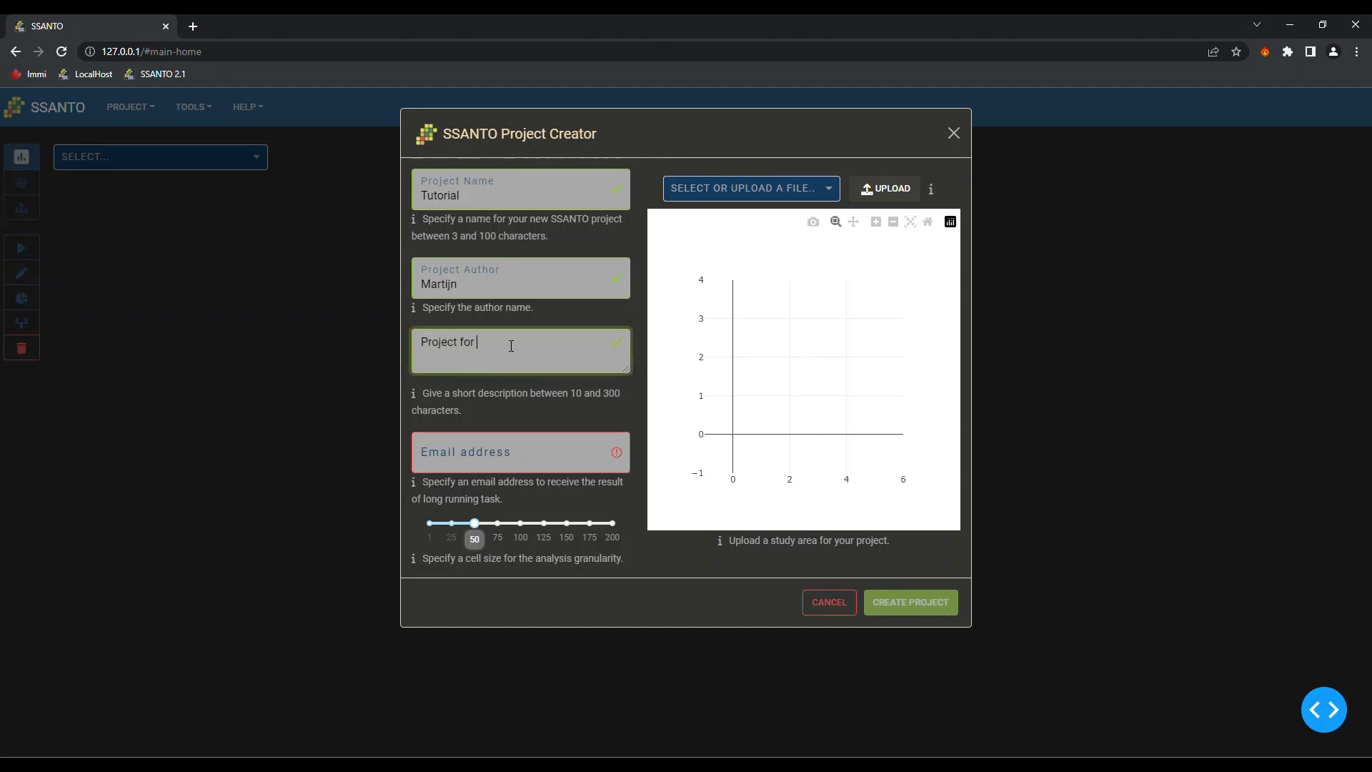
pyautogui.write('a tutorial')
pyautogui.click(500, 446)
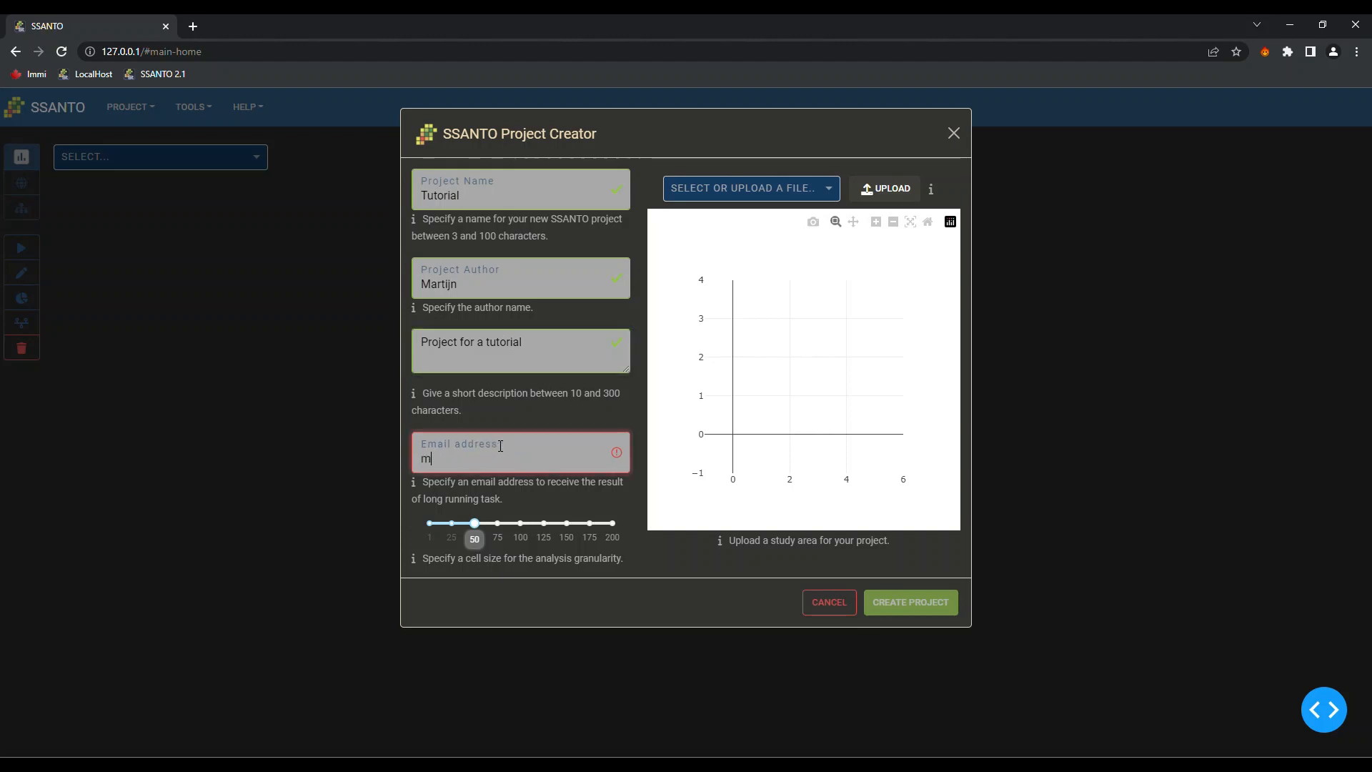
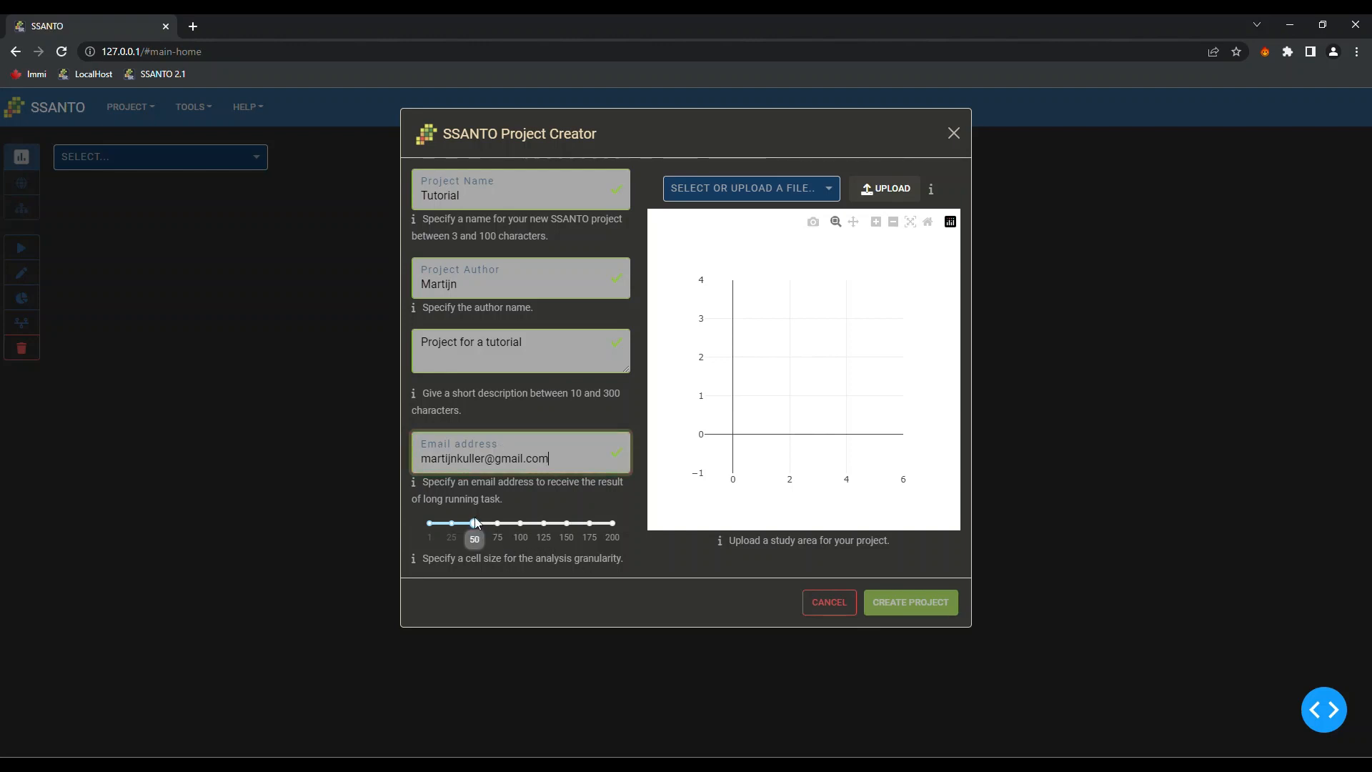
pyautogui.click(476, 523)
# Upload the LIMITE study-area file, check it on the preview map, and create the Tutorial project
pyautogui.click(881, 195)
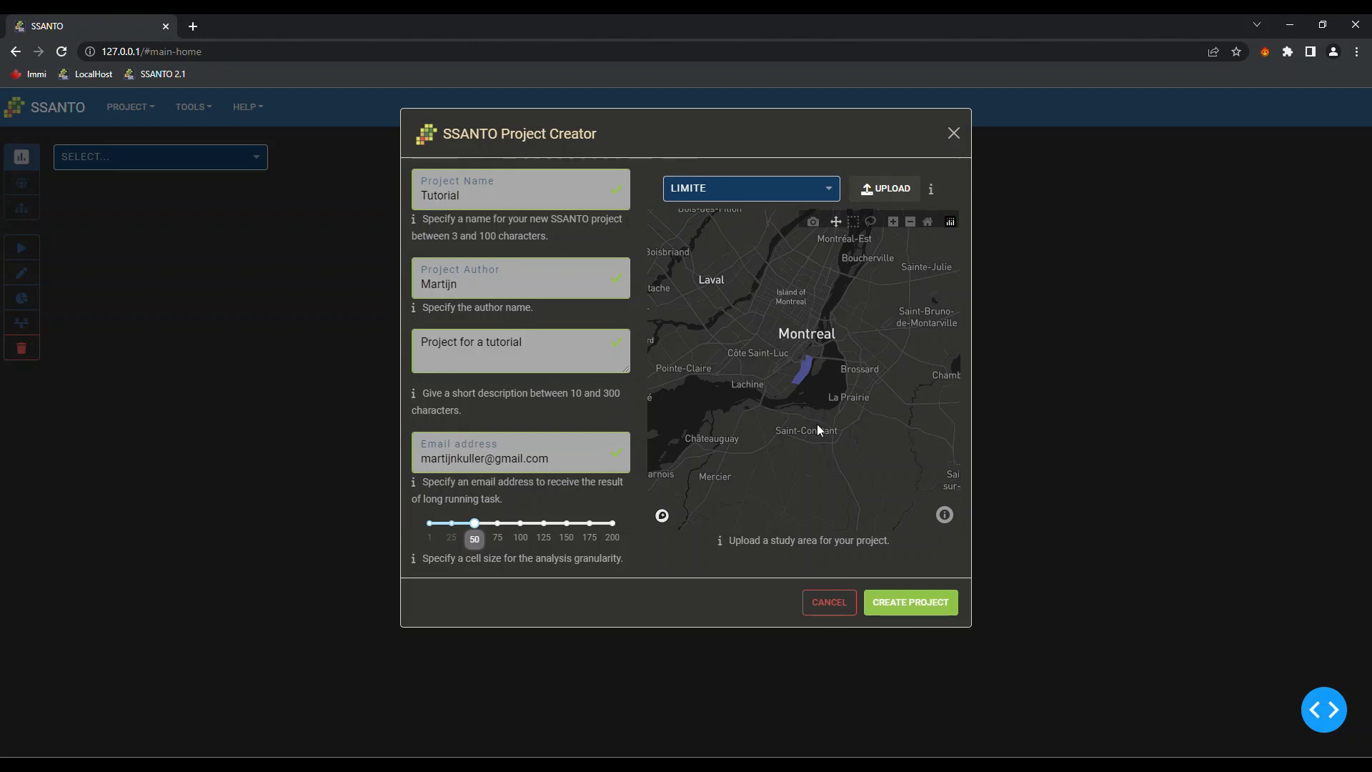
pyautogui.scroll(8, 804, 366)
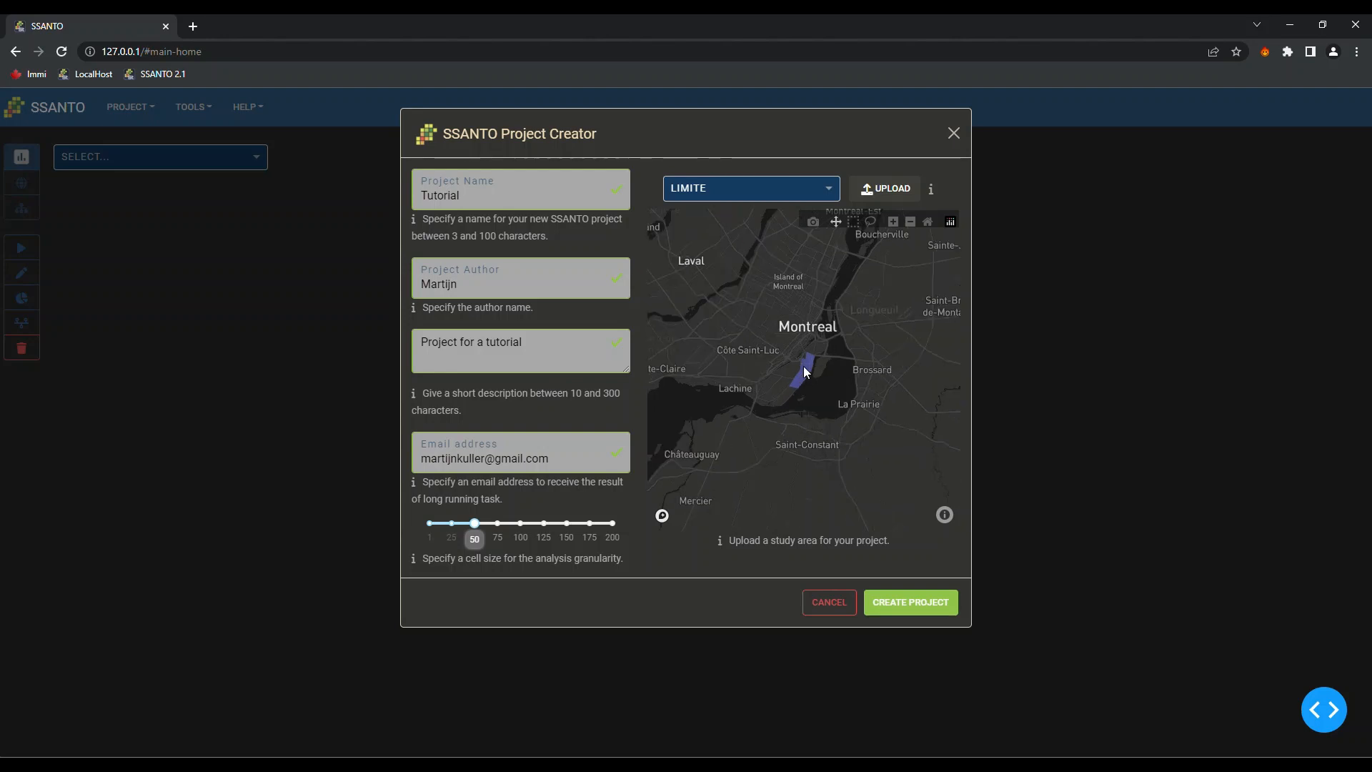
pyautogui.scroll(1, 815, 385)
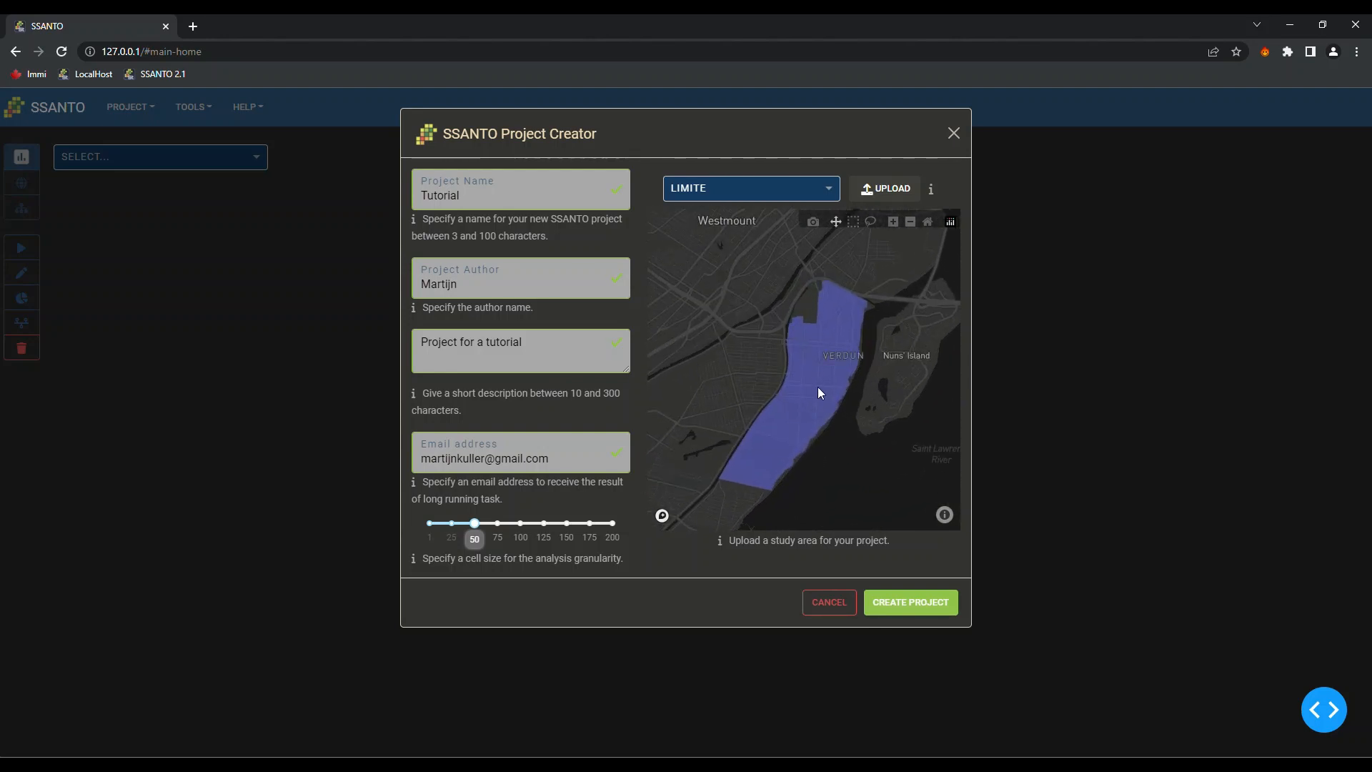
pyautogui.click(905, 604)
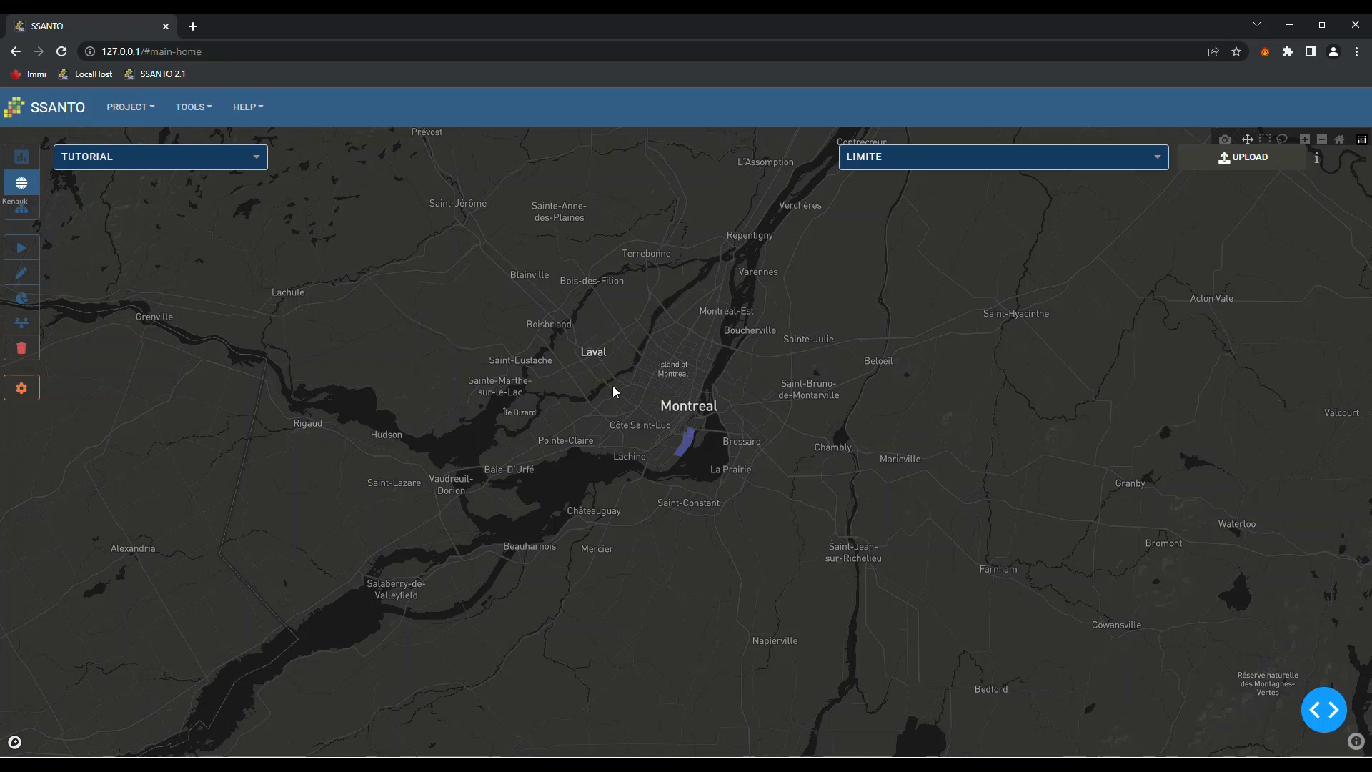
# Zoom the Montreal map onto the study area, then switch to the Objectives Hierarchy view
pyautogui.scroll(4, 656, 388)
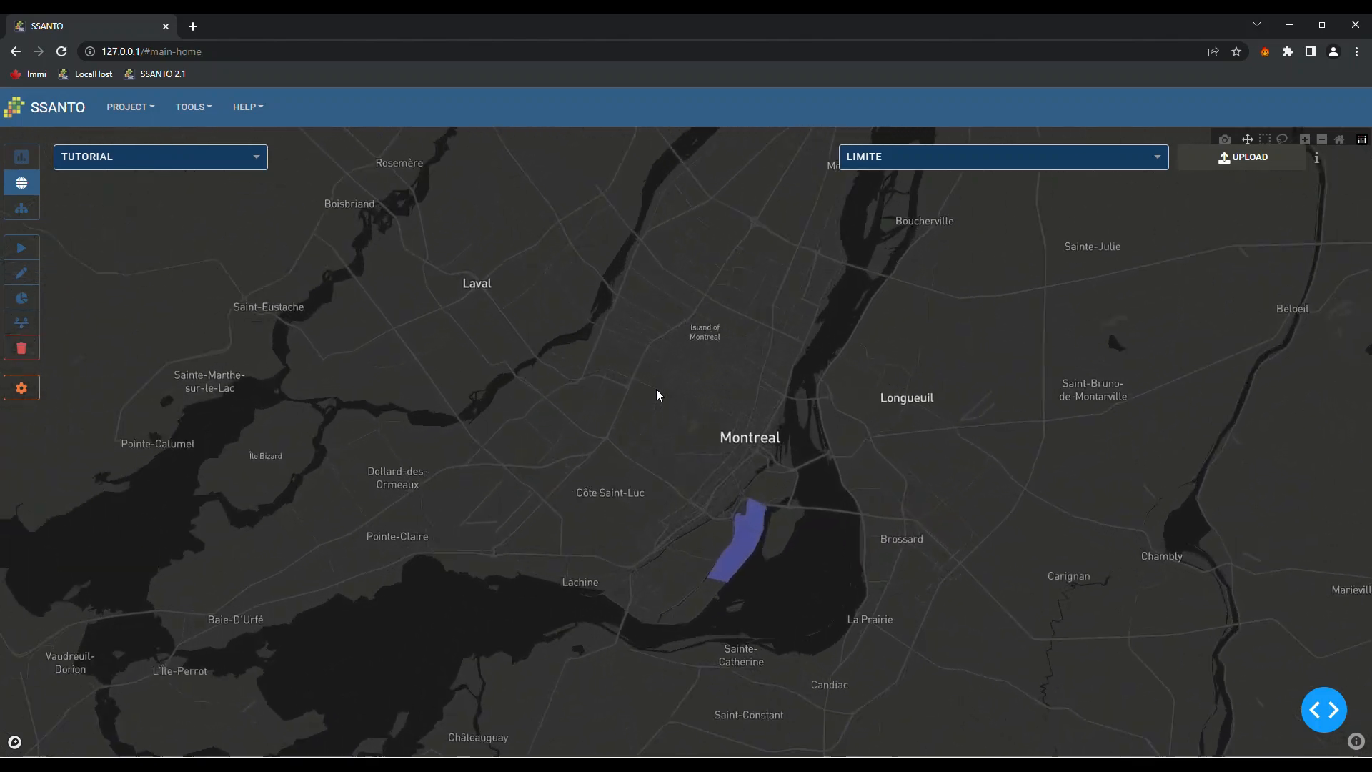
pyautogui.scroll(1, 719, 516)
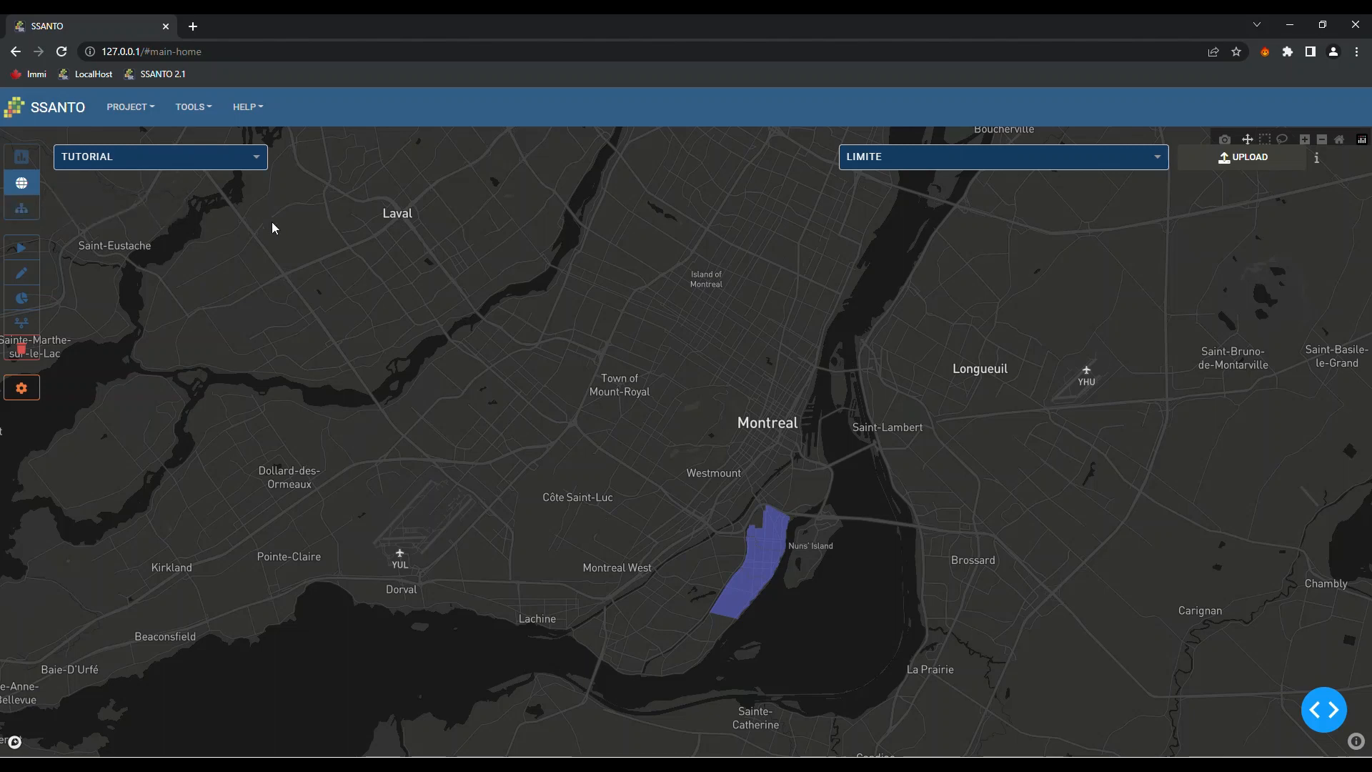
pyautogui.click(31, 213)
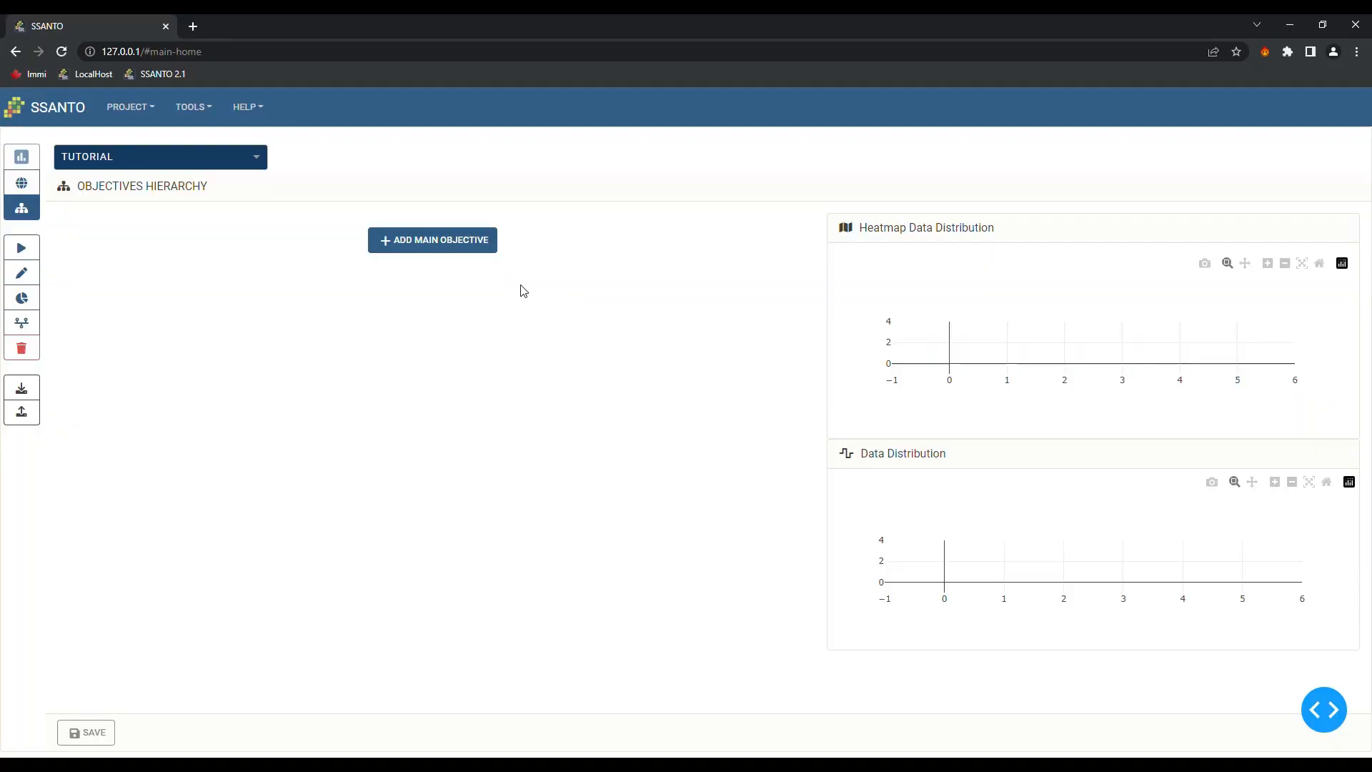
# Add a main objective of type Opportunity and enter 'Opportunity' as its name
pyautogui.click(404, 247)
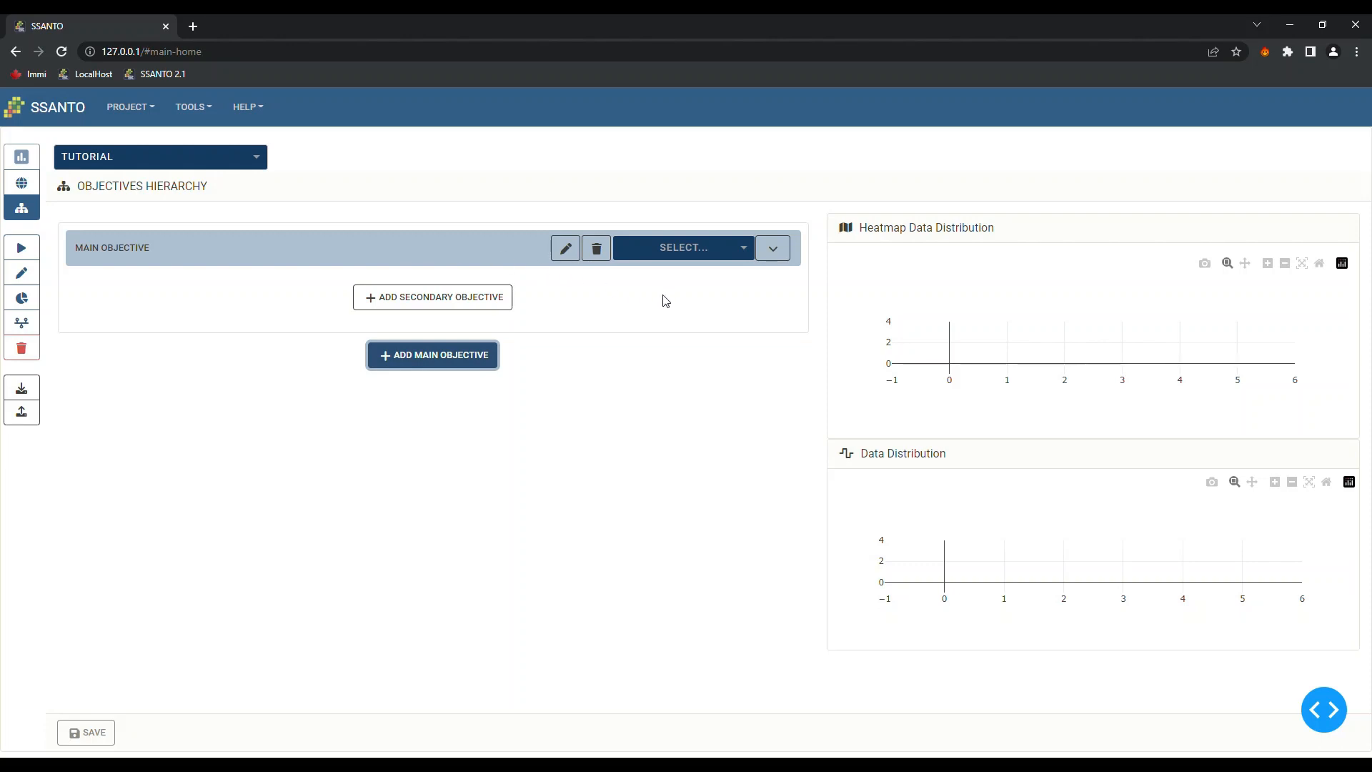
pyautogui.click(718, 259)
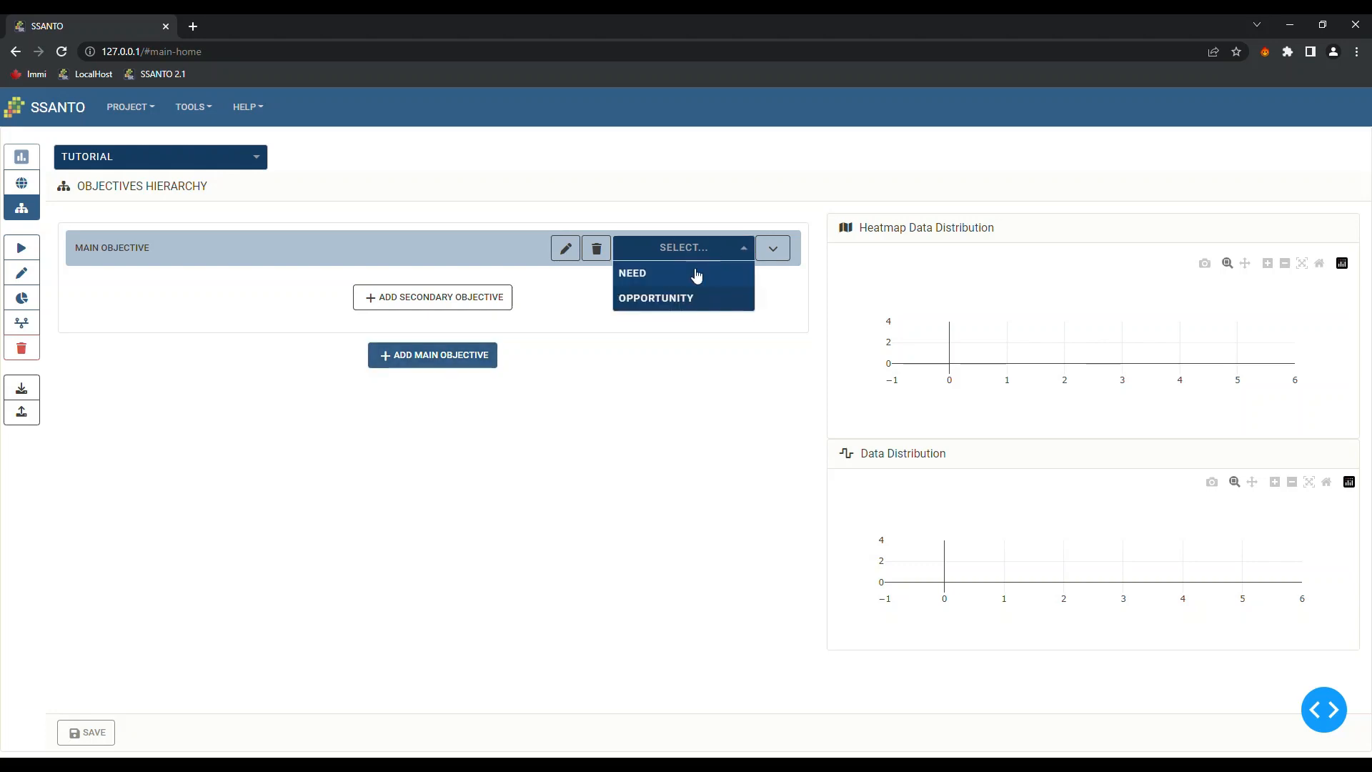
pyautogui.click(669, 300)
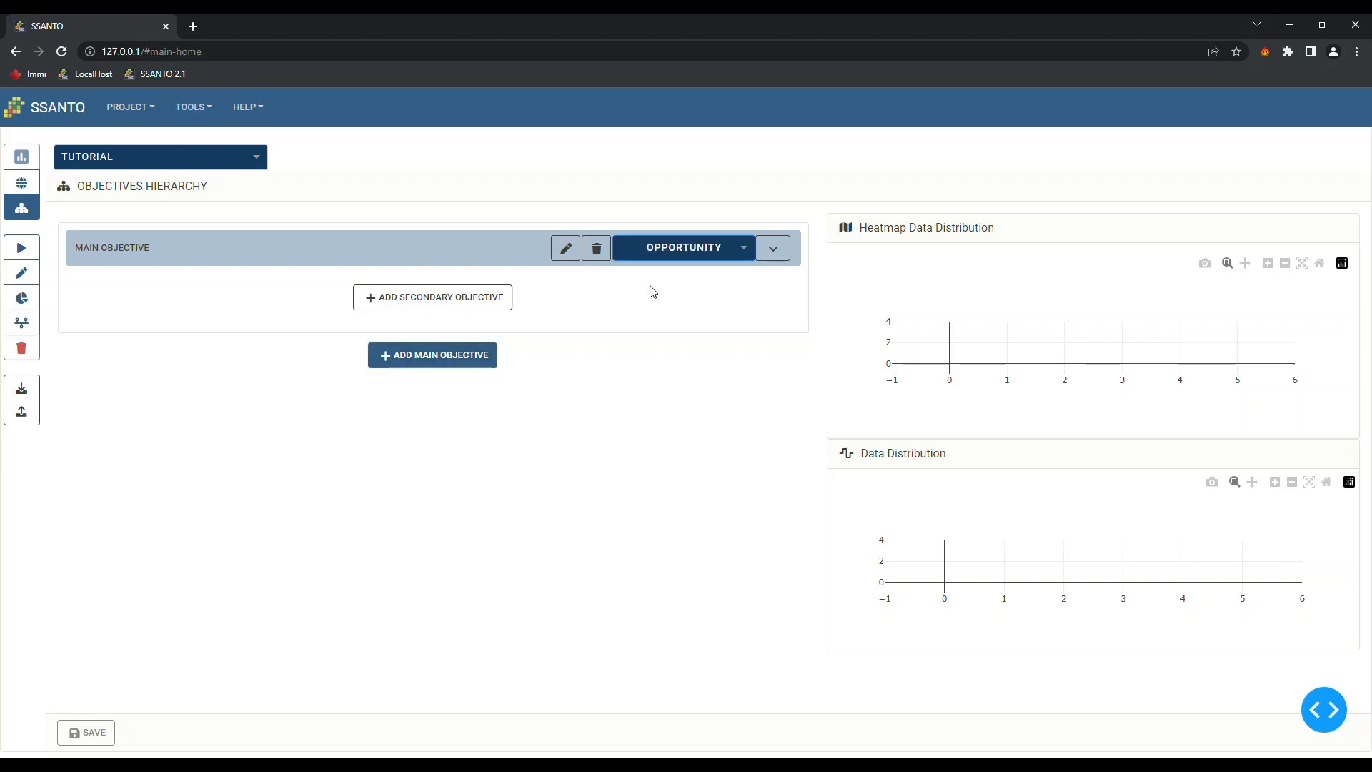
pyautogui.click(565, 248)
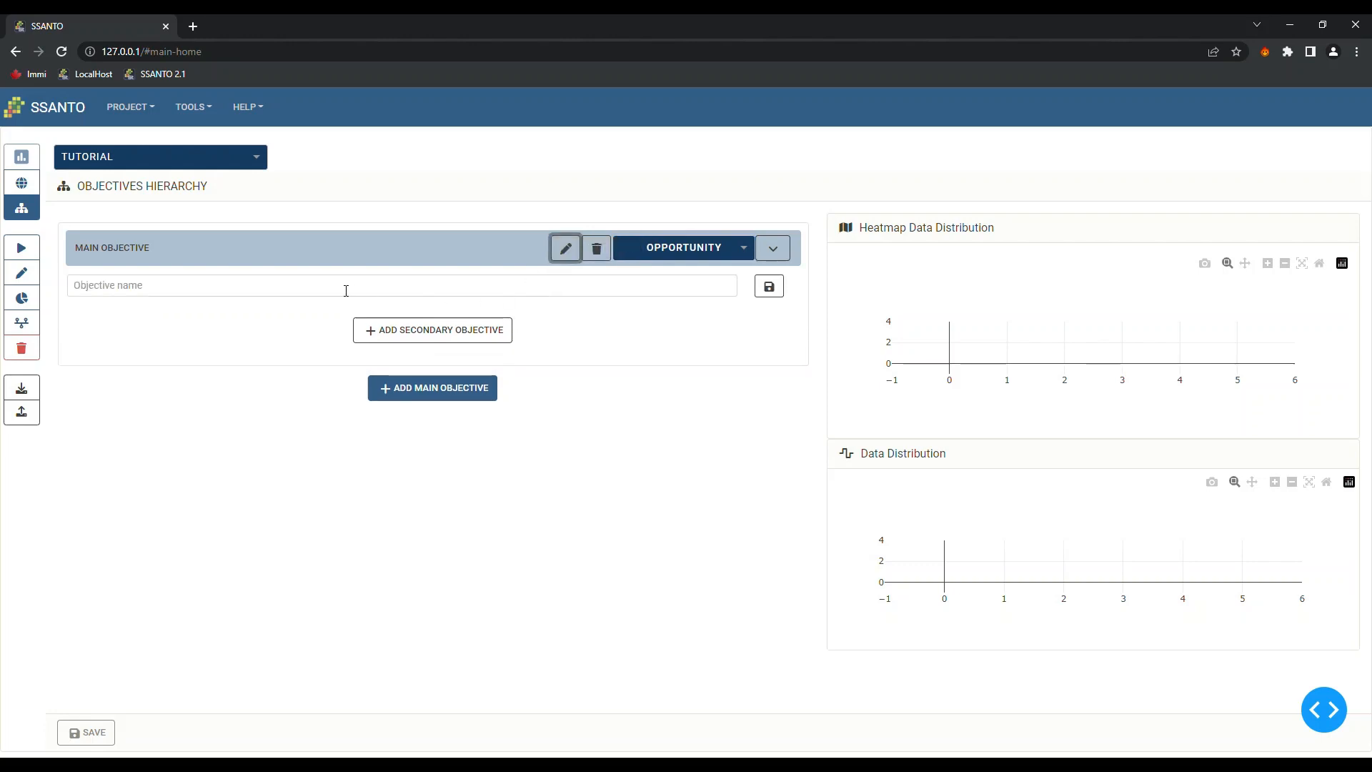
pyautogui.write('Oppor')
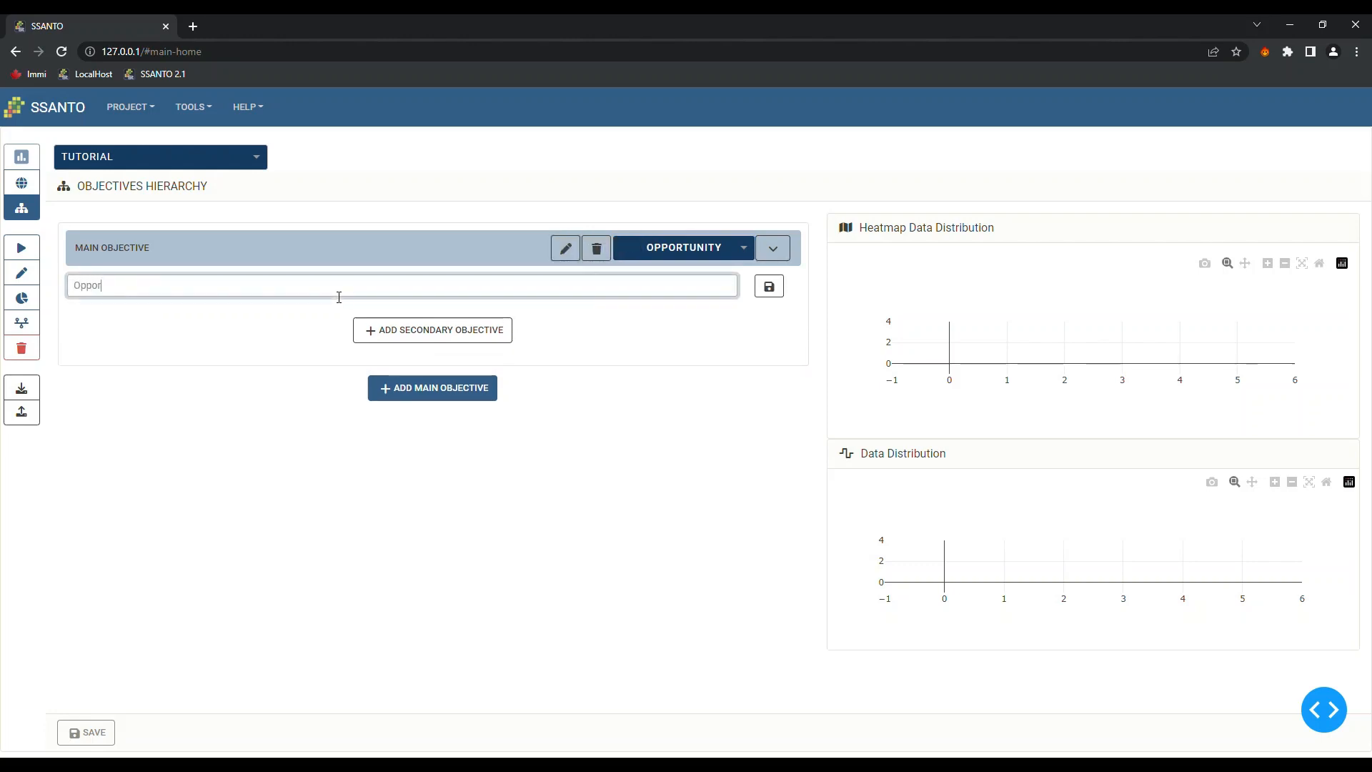
pyautogui.write('tunity')
# Save the Opportunity name, then add a second main objective of type Need named 'Needs'
pyautogui.click(773, 289)
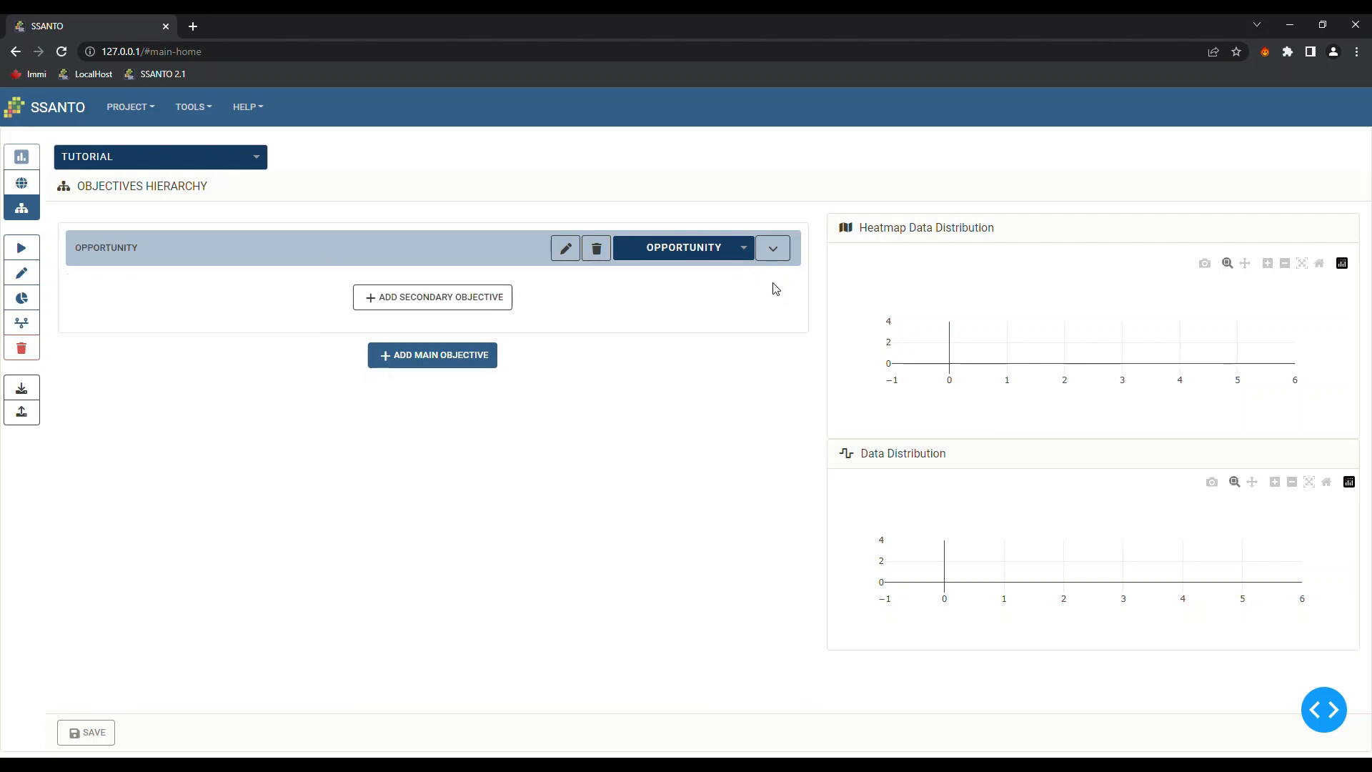
pyautogui.click(435, 358)
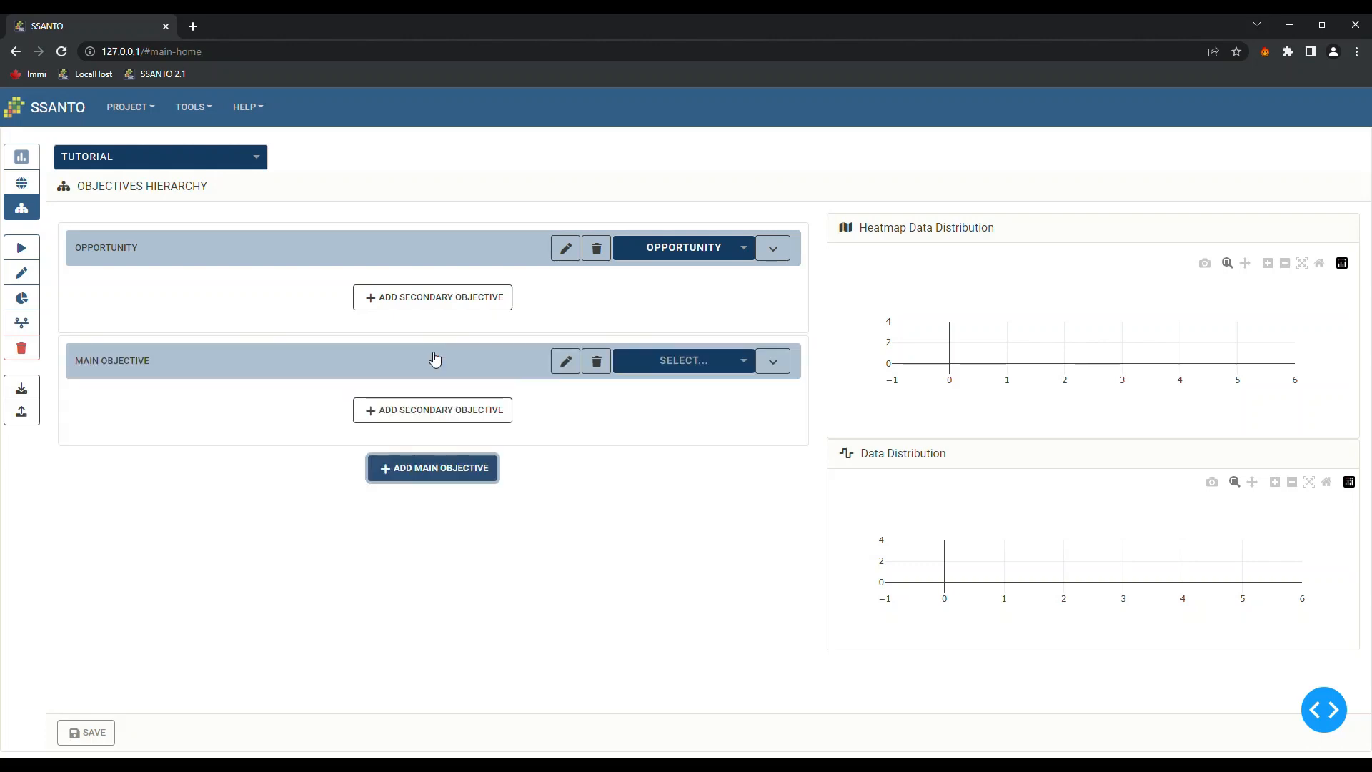
pyautogui.click(711, 366)
pyautogui.click(642, 386)
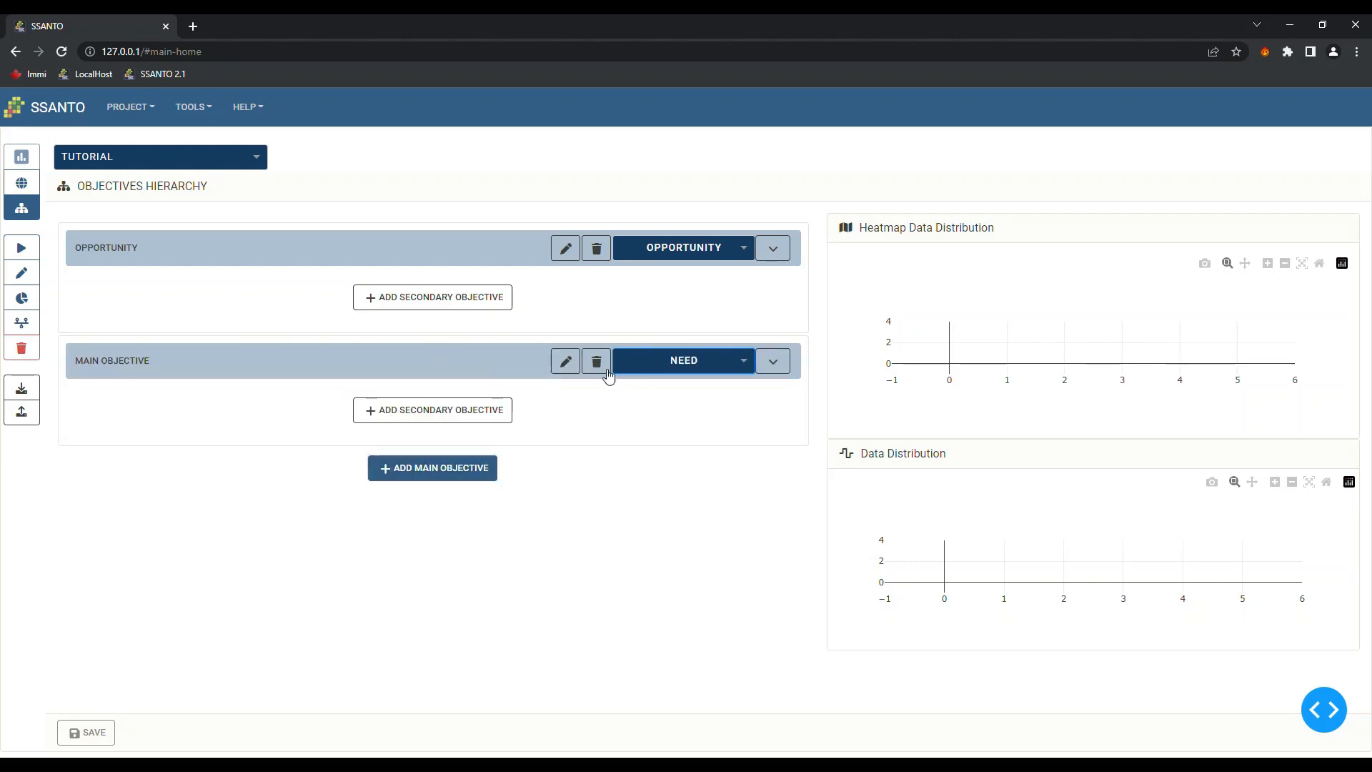
pyautogui.click(569, 361)
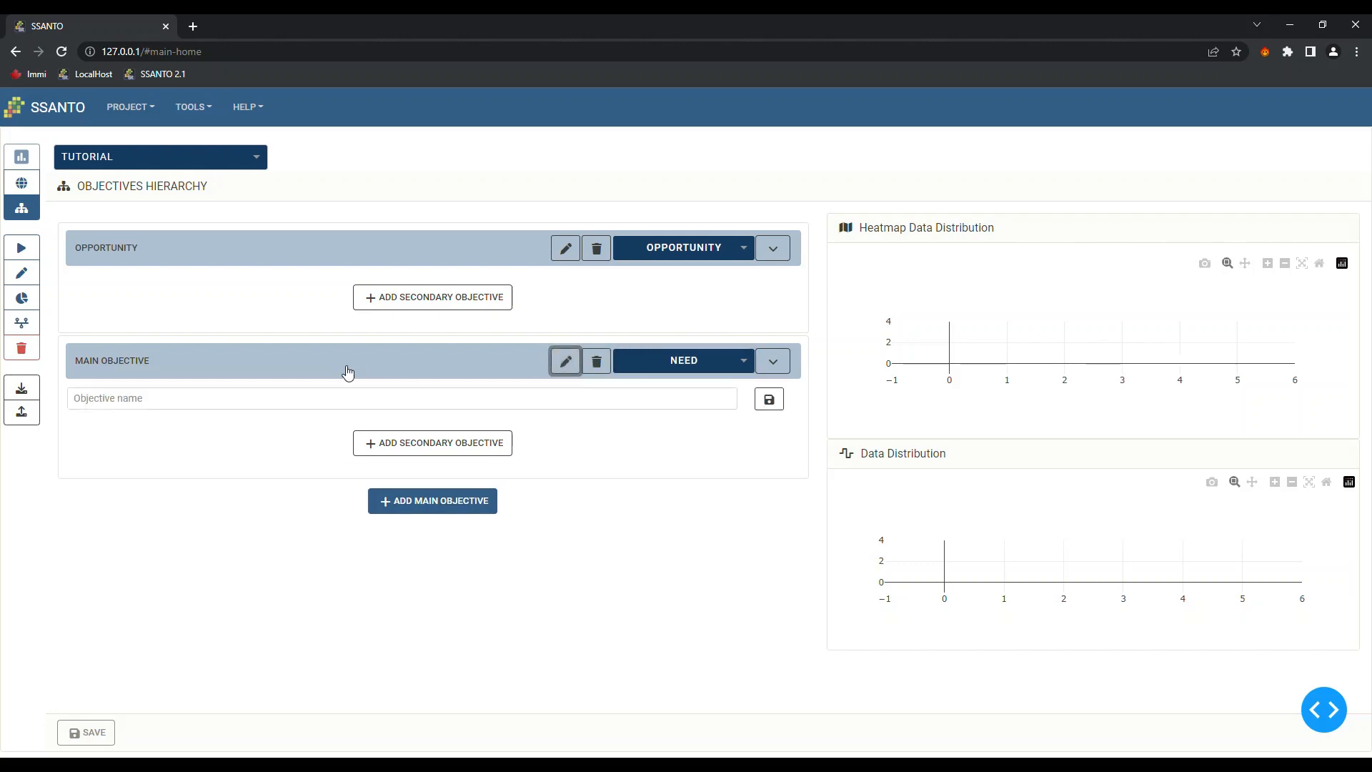
pyautogui.click(295, 398)
pyautogui.write('eds')
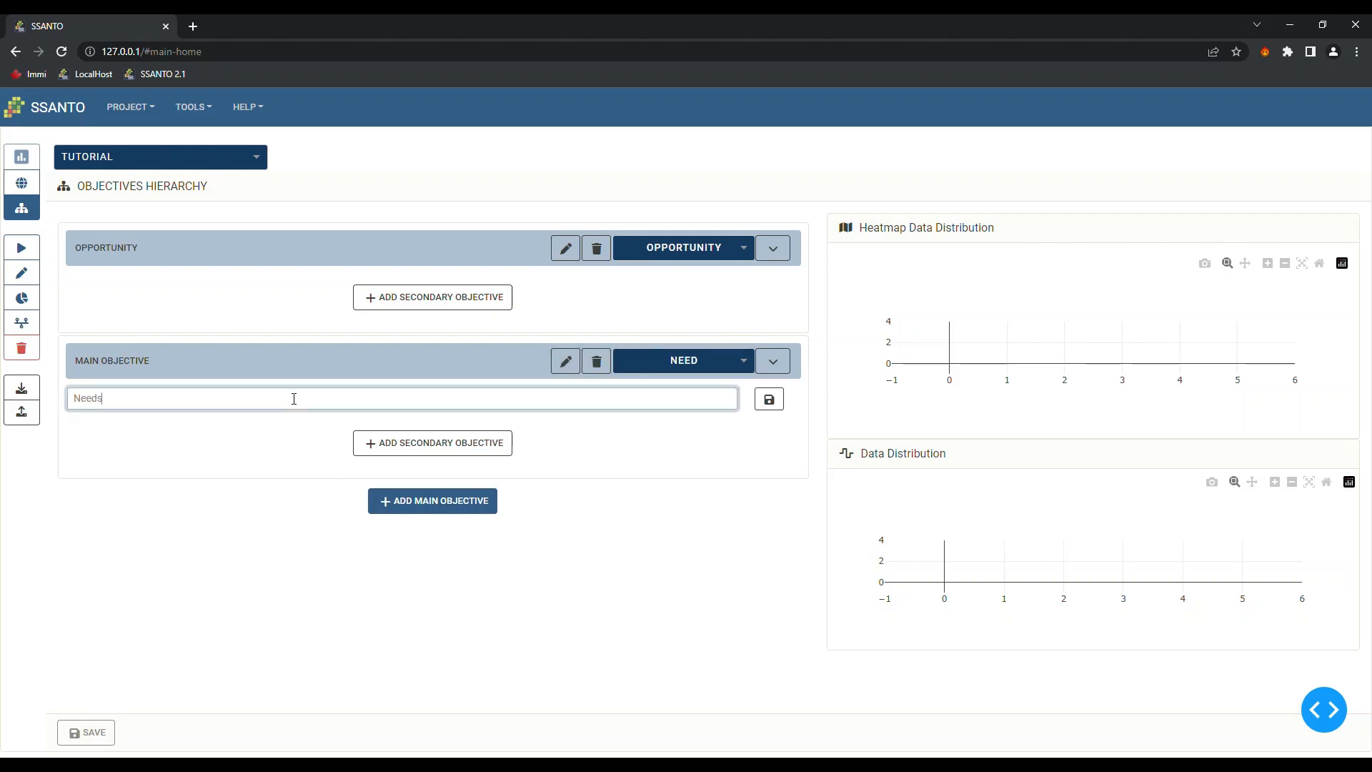
pyautogui.click(769, 399)
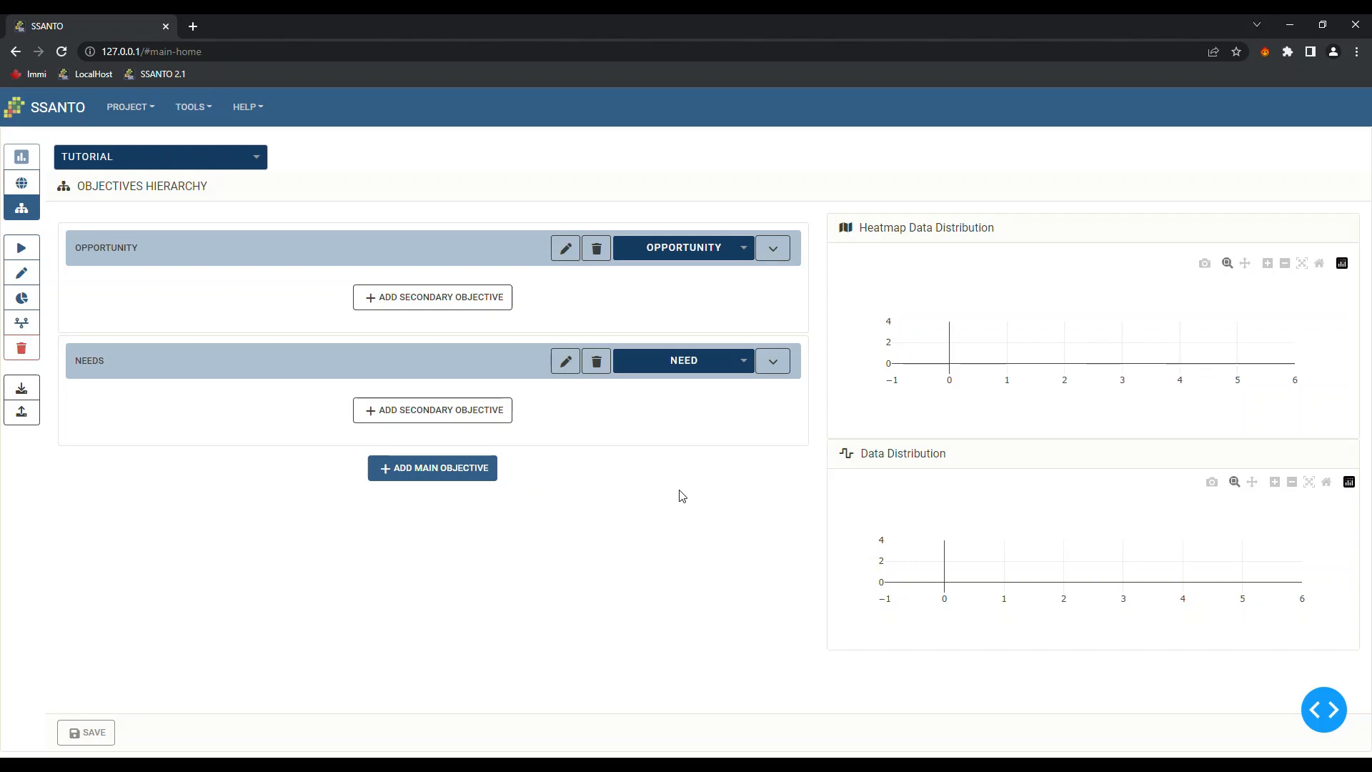
# Add a secondary objective named 'Landuse' under Opportunity, ready for an attribute
pyautogui.click(376, 299)
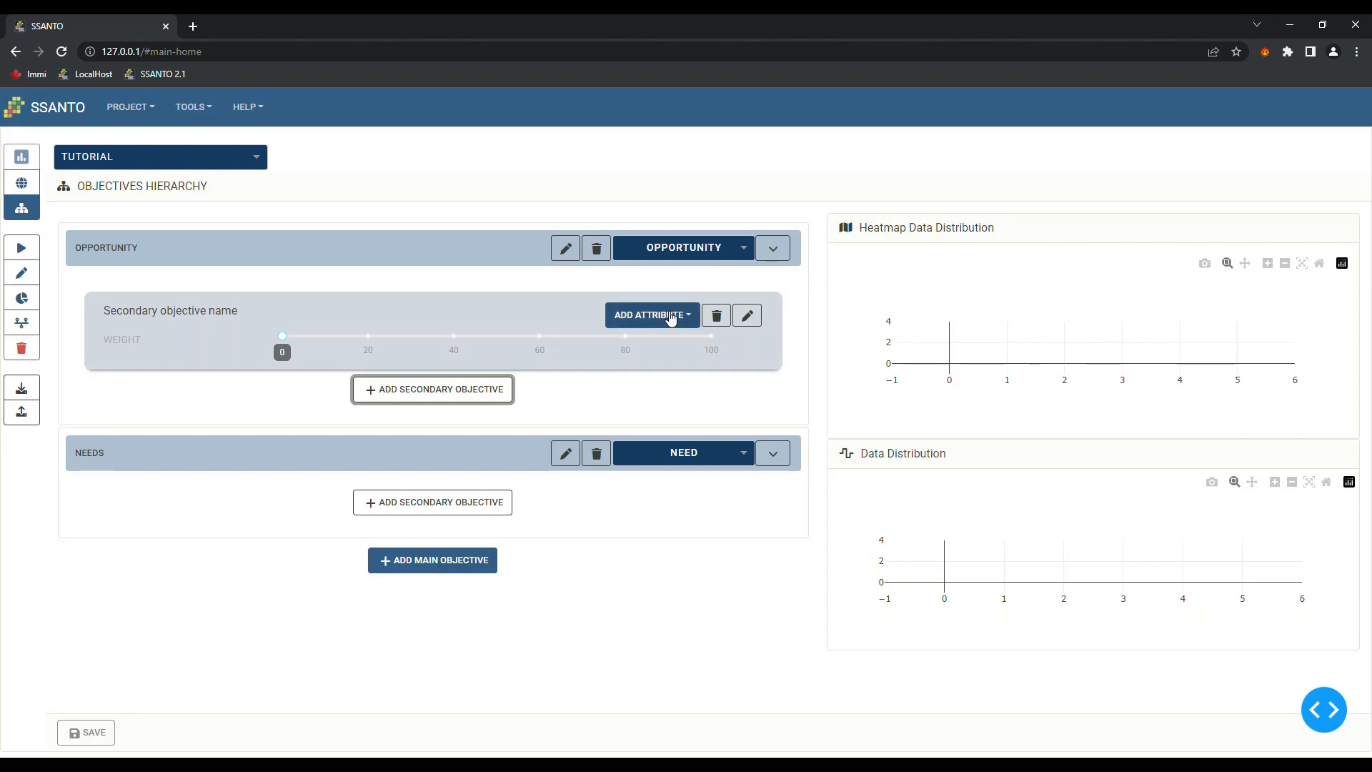
pyautogui.click(756, 319)
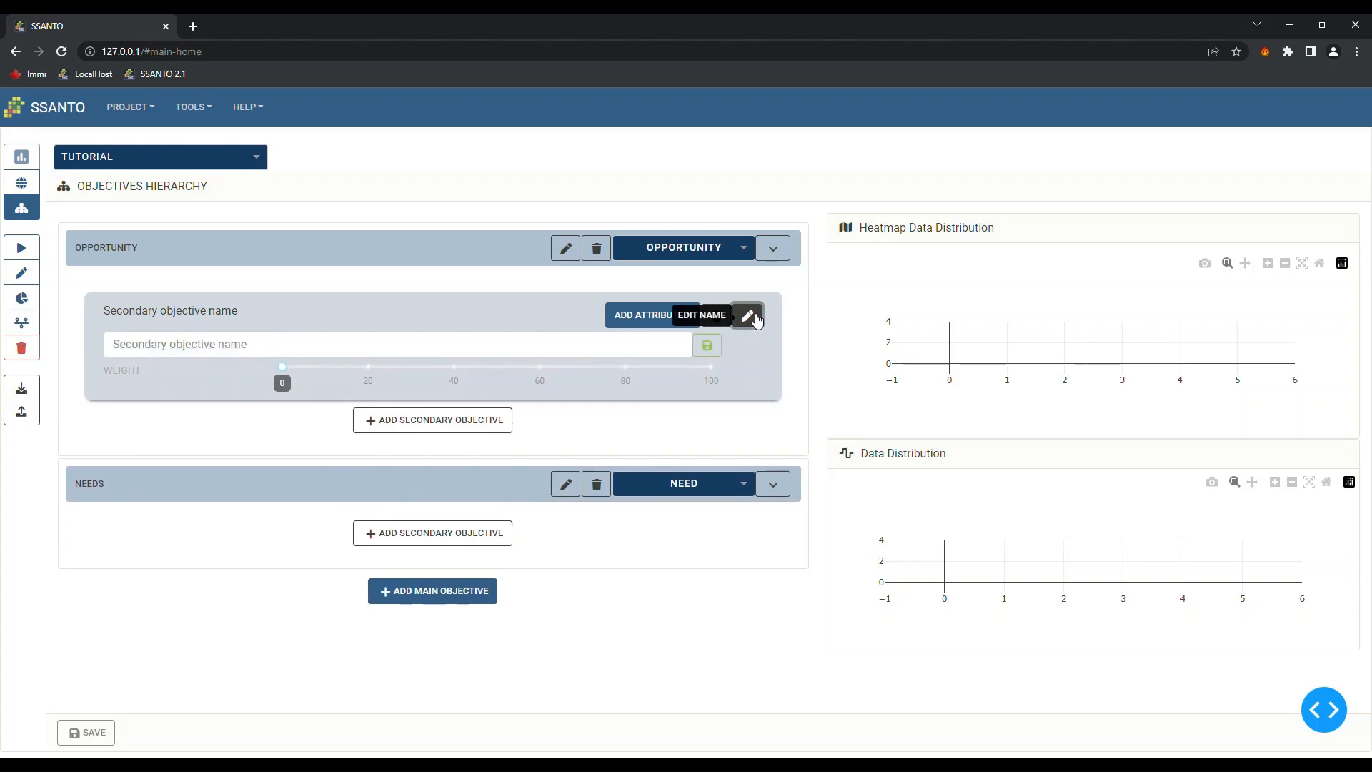
pyautogui.click(282, 341)
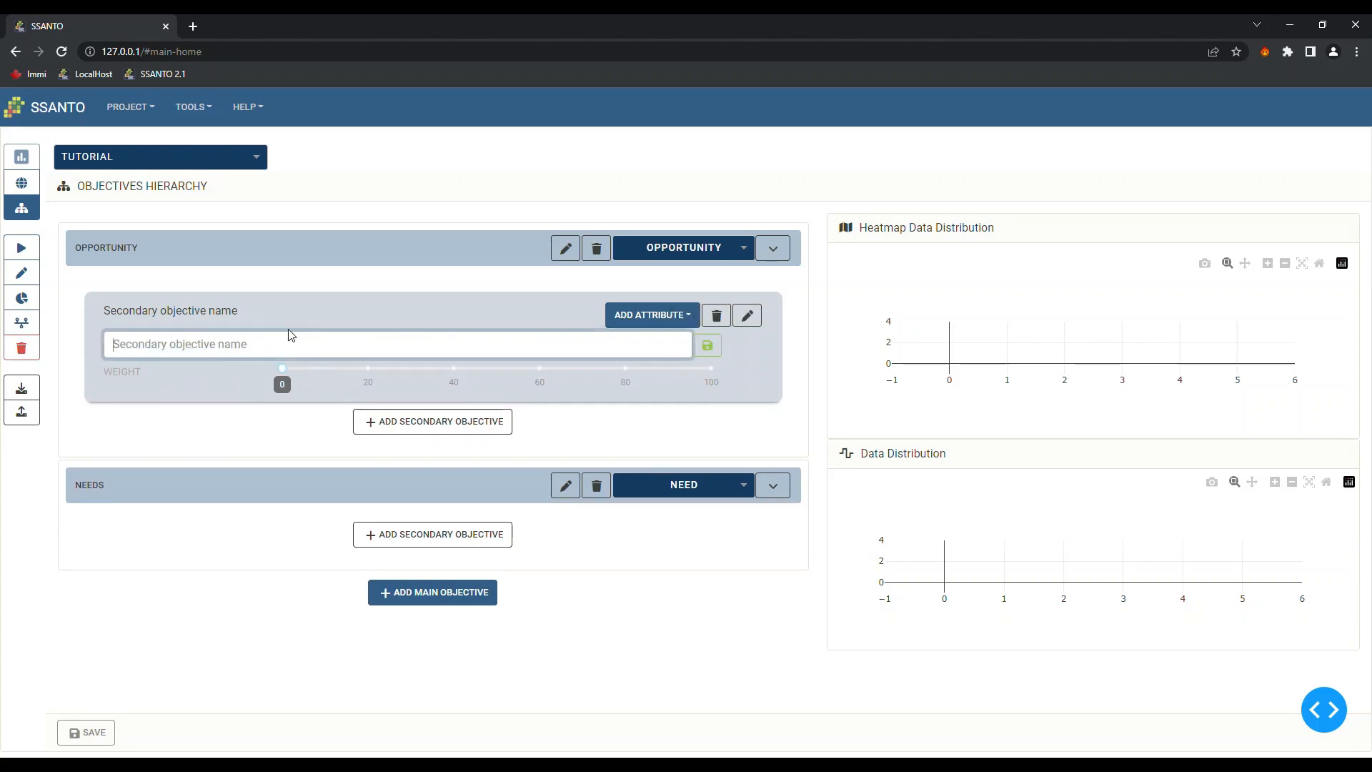
pyautogui.write('Landuse')
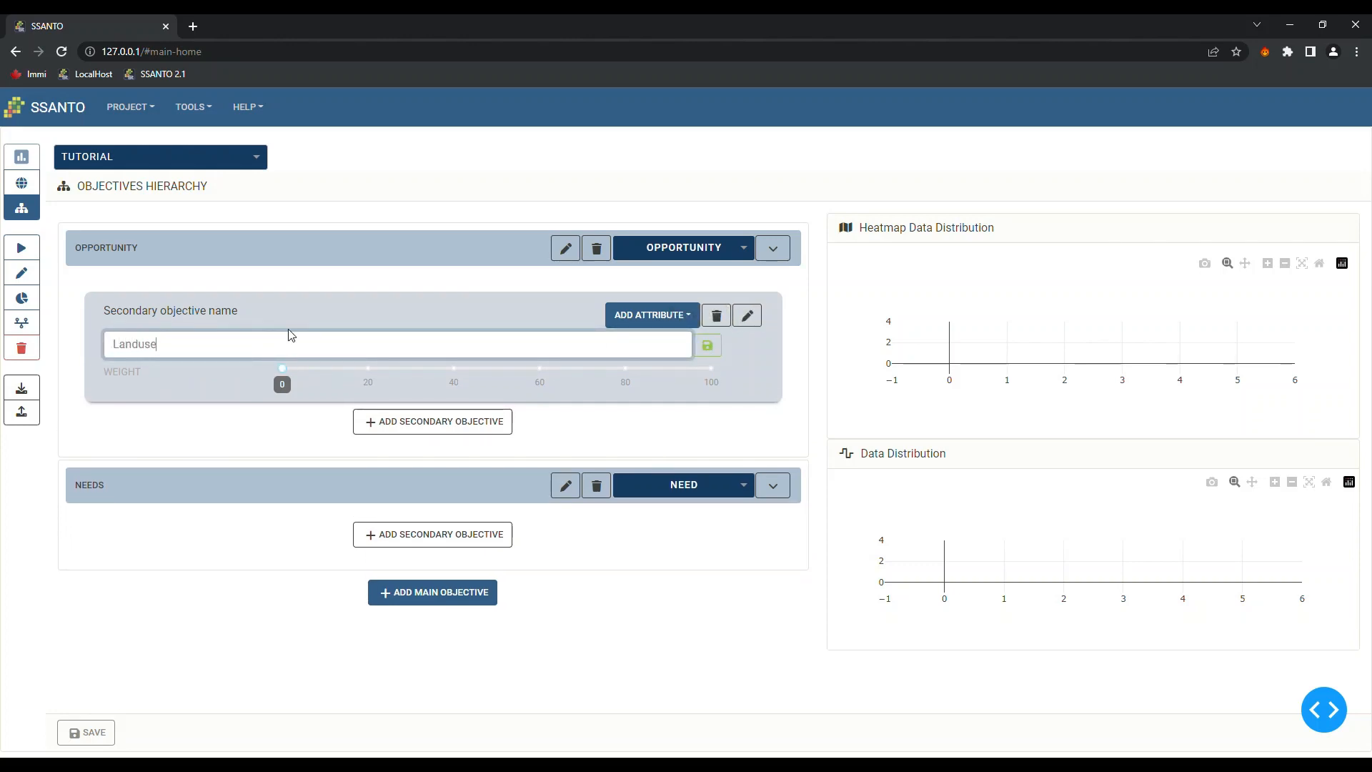
pyautogui.click(708, 345)
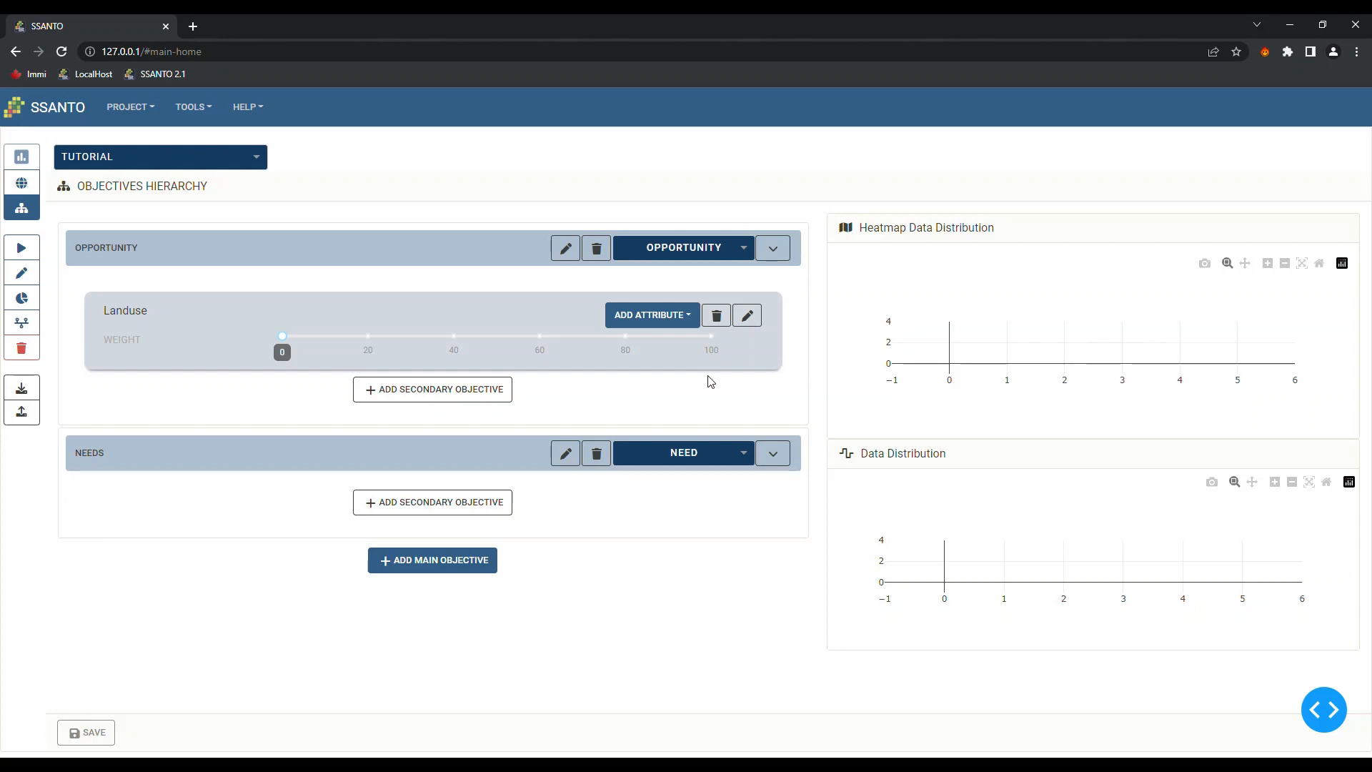
pyautogui.click(672, 318)
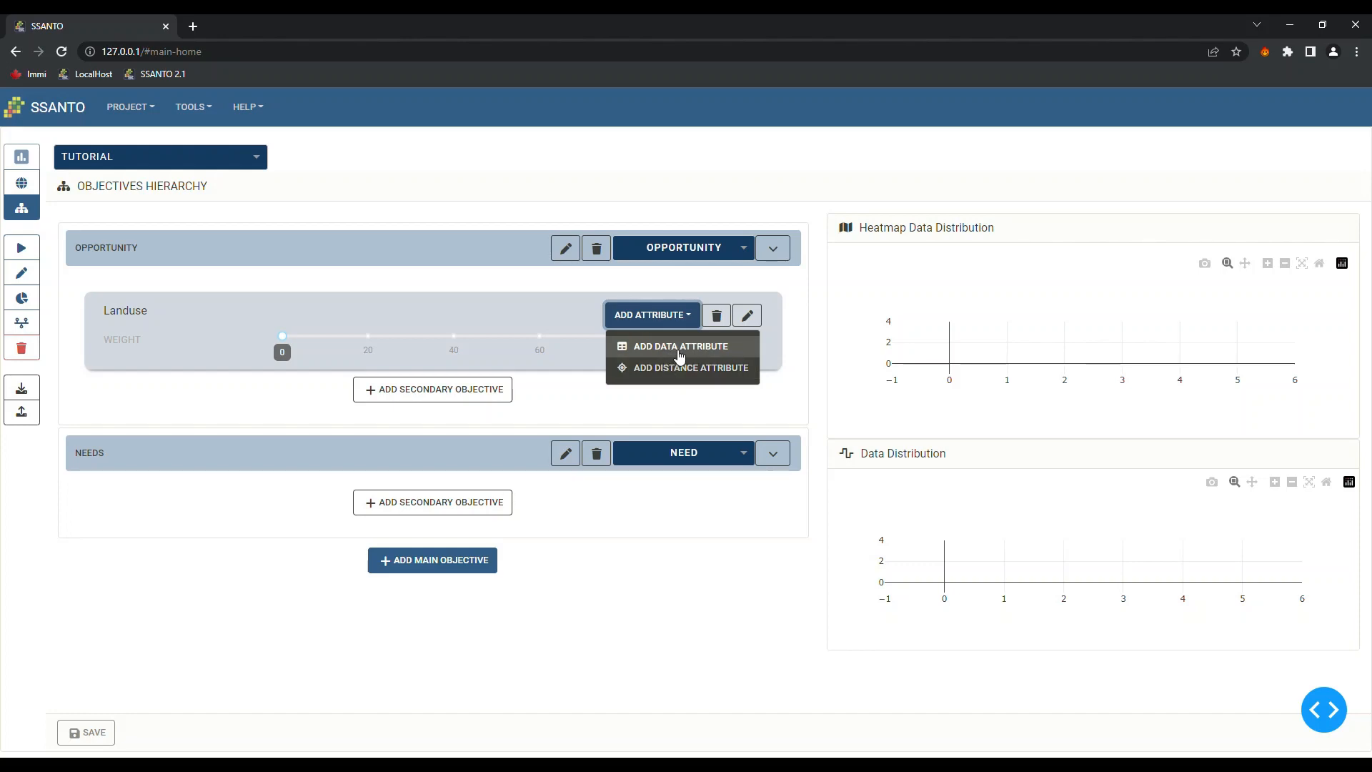
# Add a data attribute to Landuse from the MTL_LAND_USE_CATEGORY_CLIP file and rename it LANDUSE
pyautogui.click(678, 349)
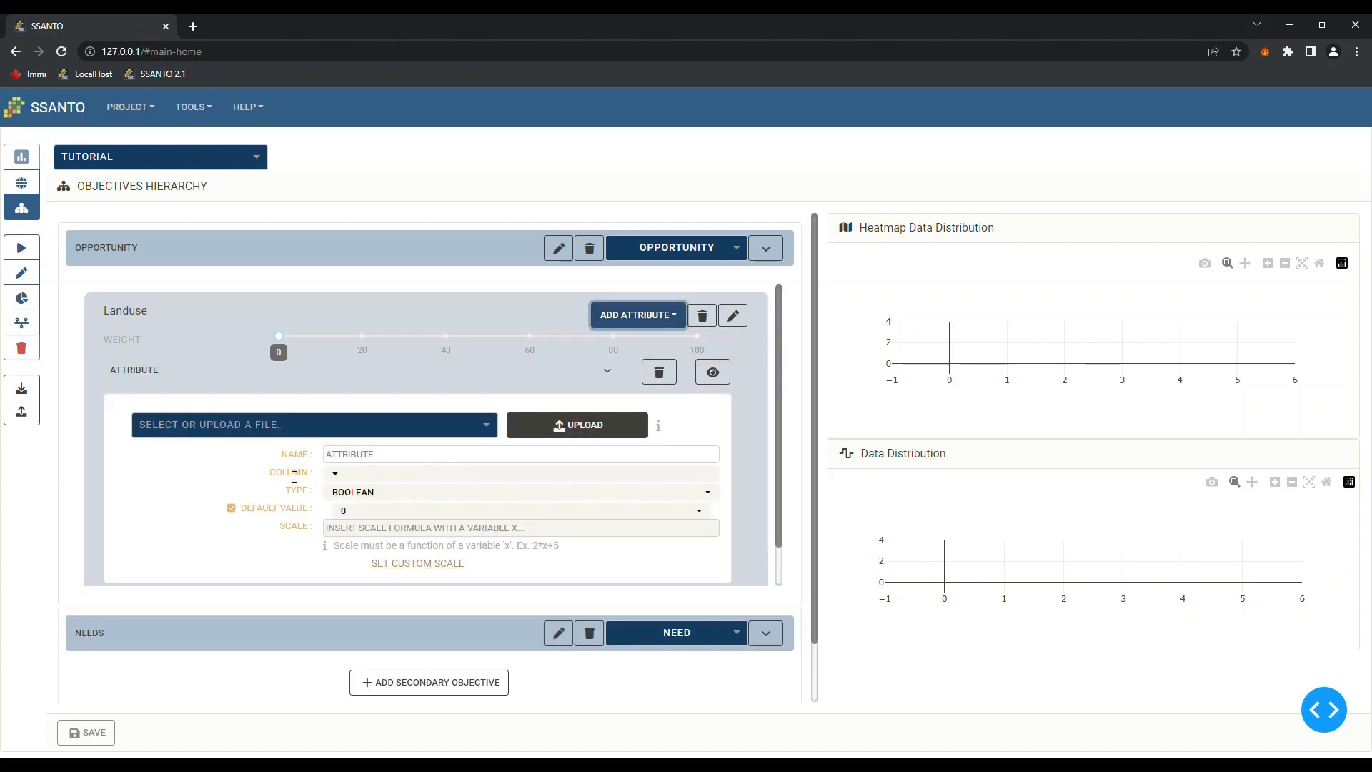
pyautogui.scroll(-1, 505, 486)
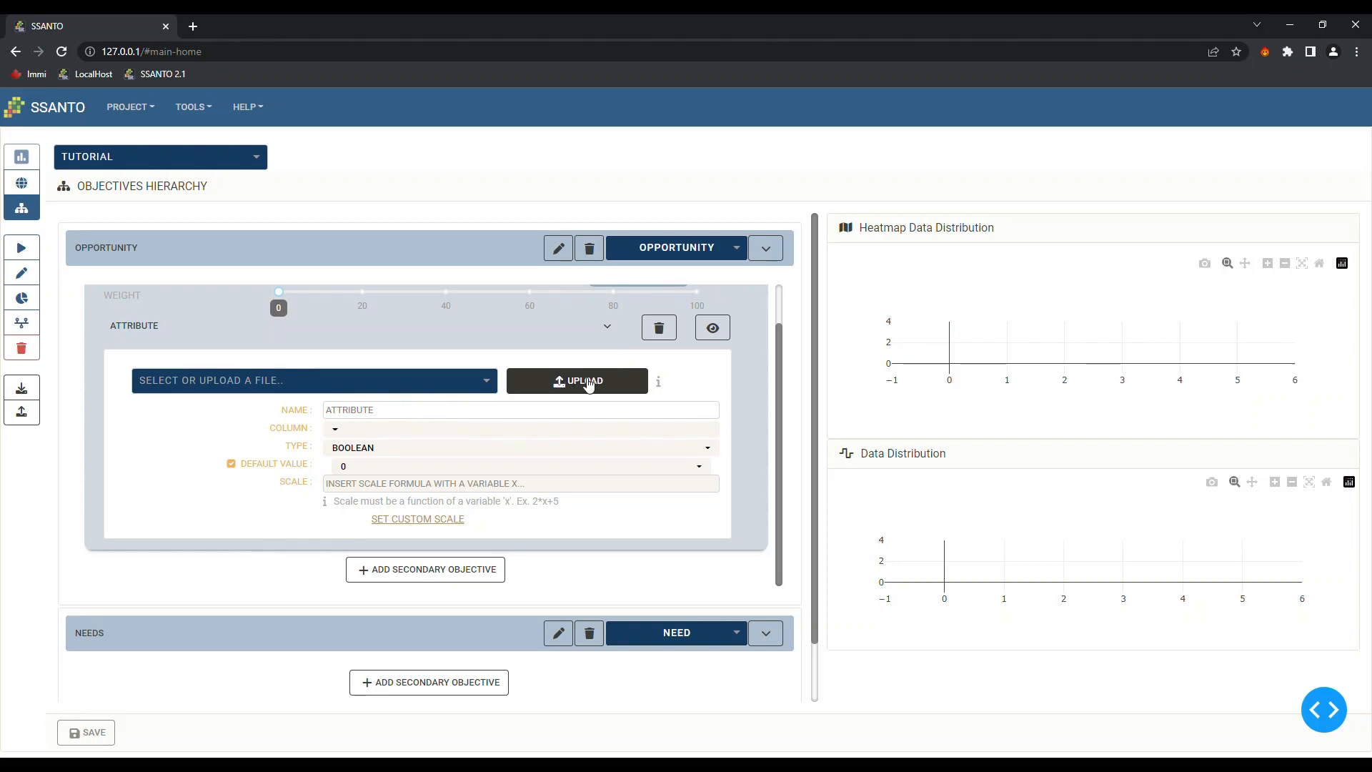
pyautogui.click(577, 385)
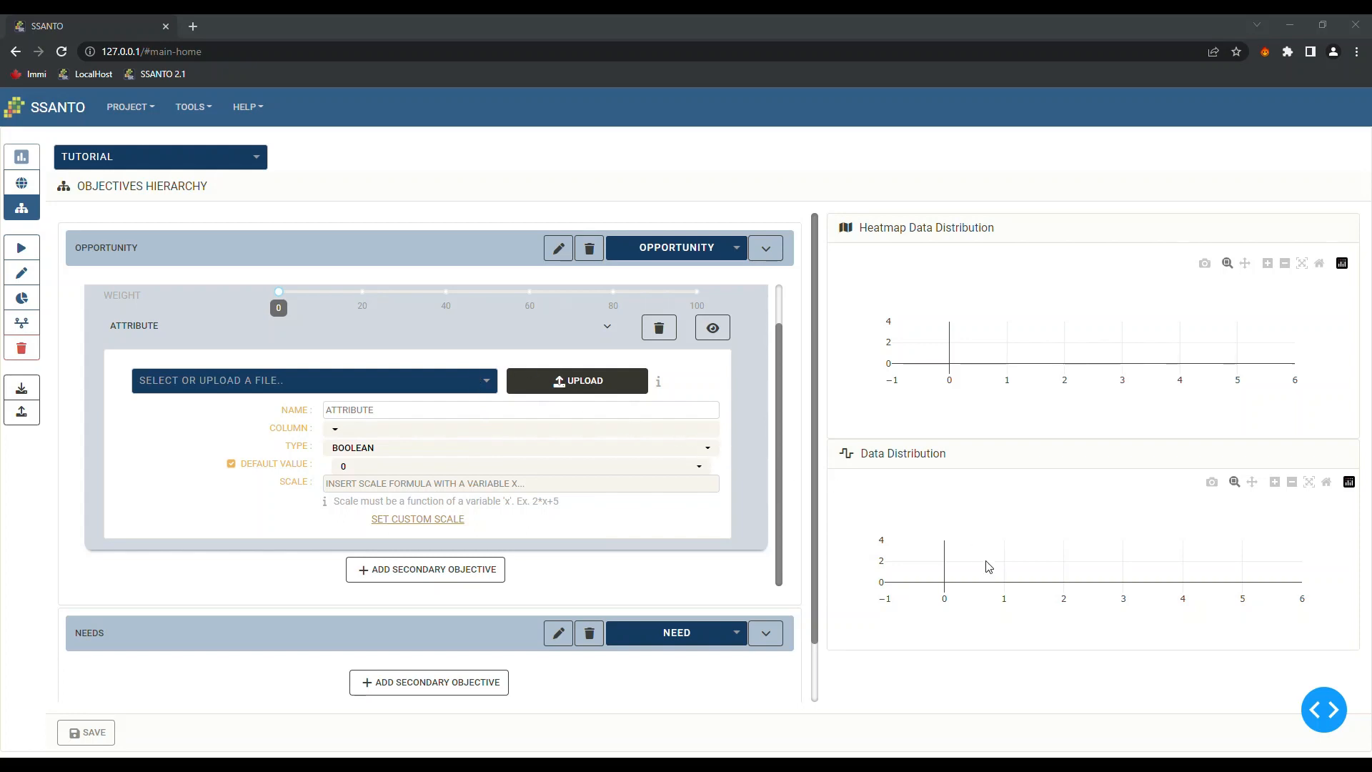
pyautogui.click(1039, 633)
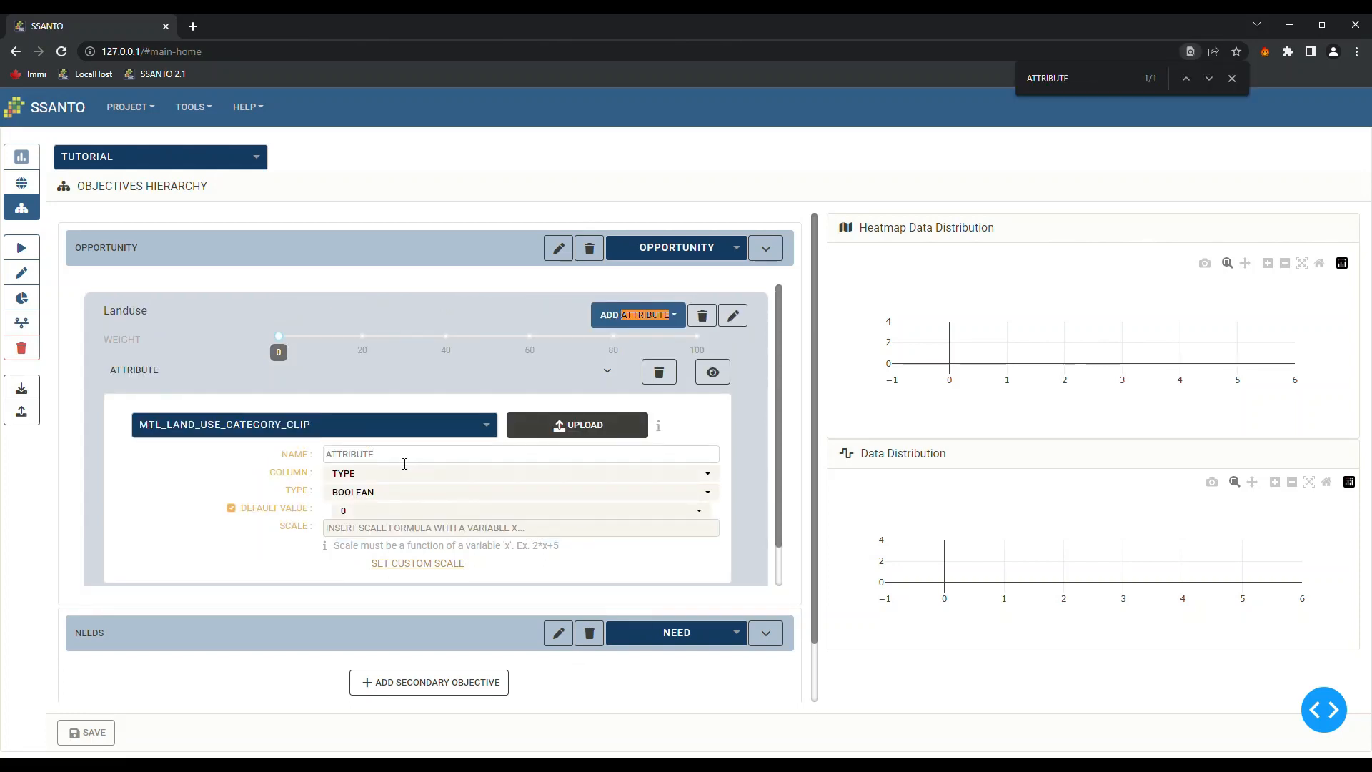
pyautogui.doubleClick(475, 459)
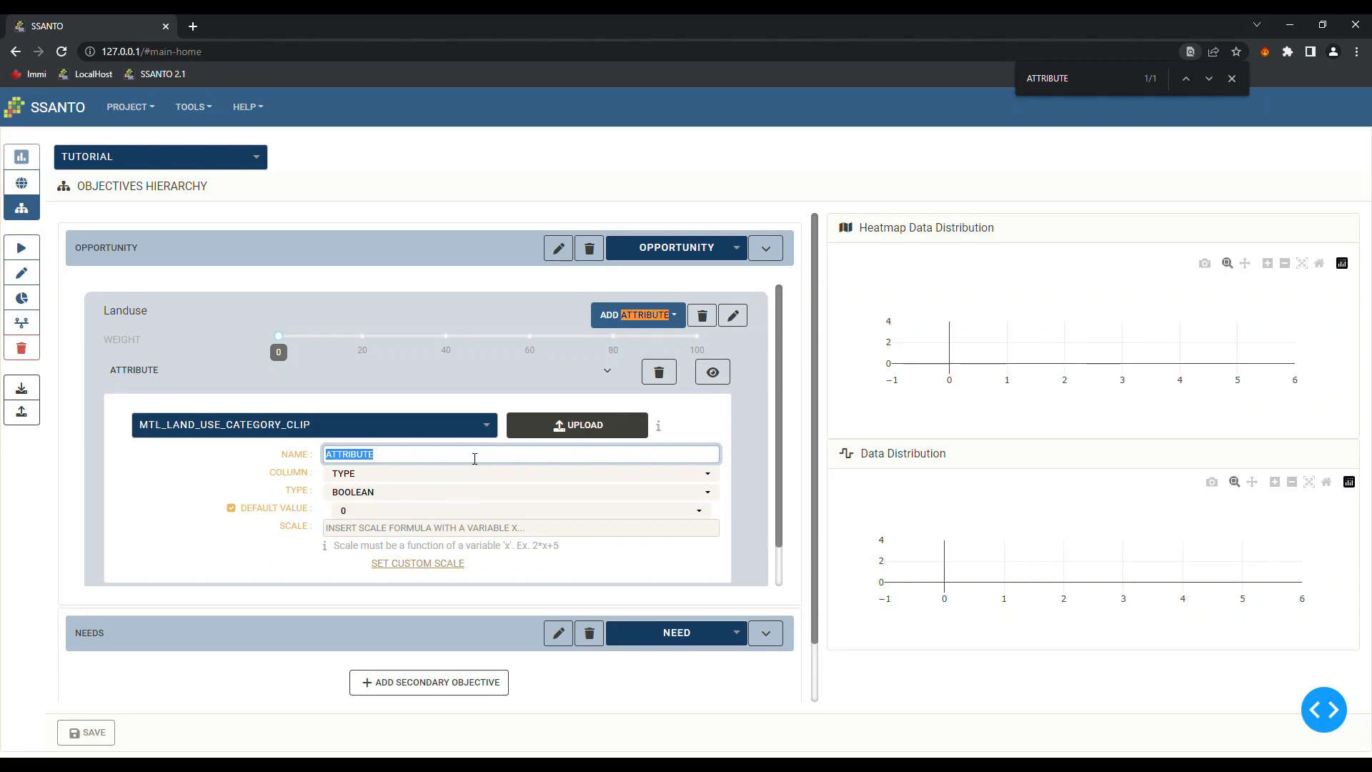
pyautogui.press('BackSpace')
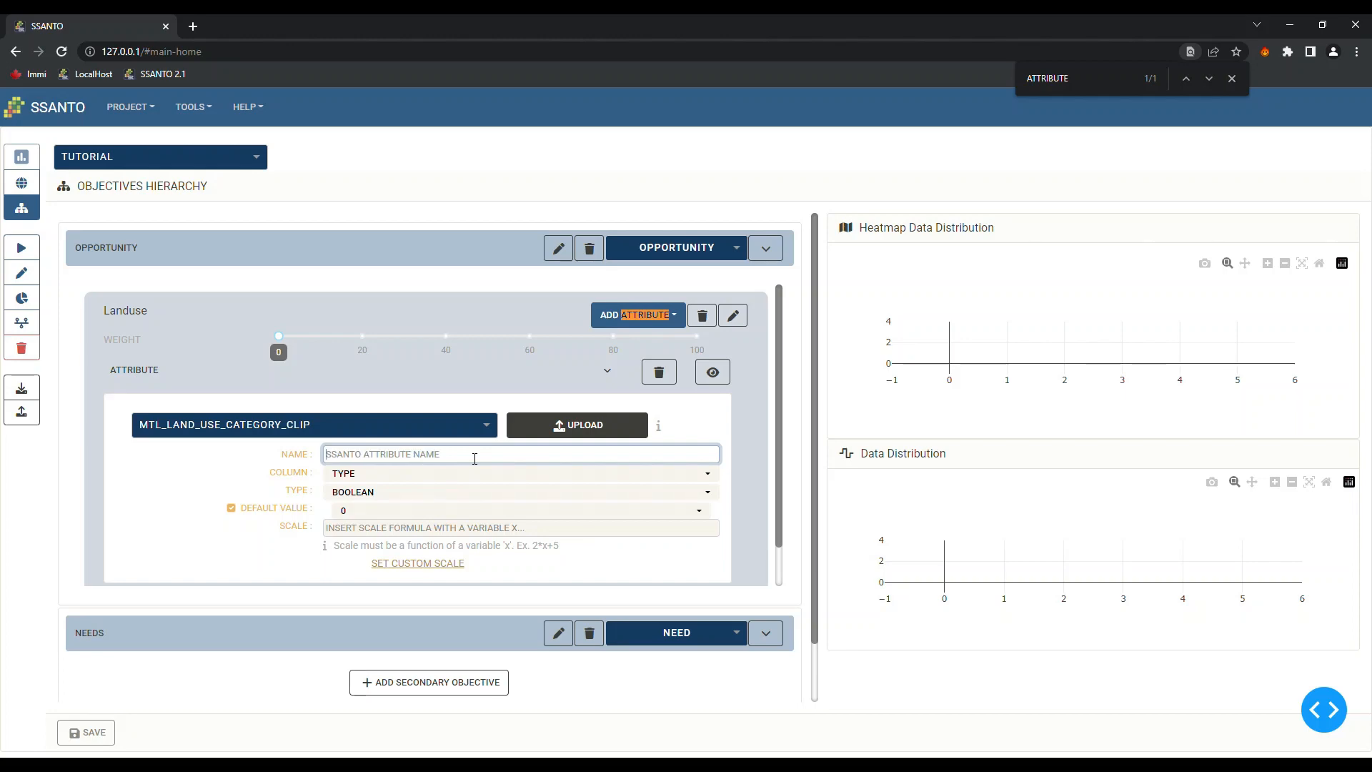
pyautogui.write('LANDUSE')
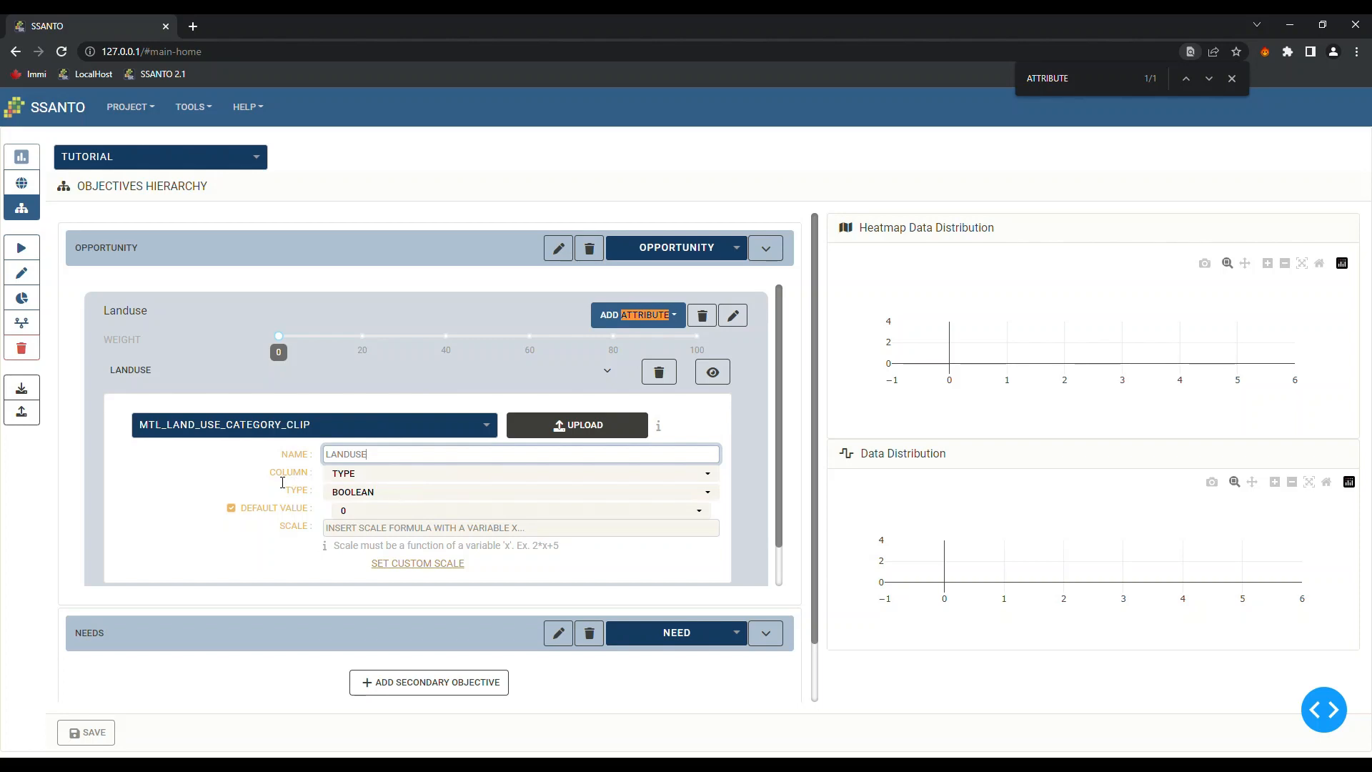
# Make the LANDUSE attribute read the TYPE column as categorical data
pyautogui.click(710, 483)
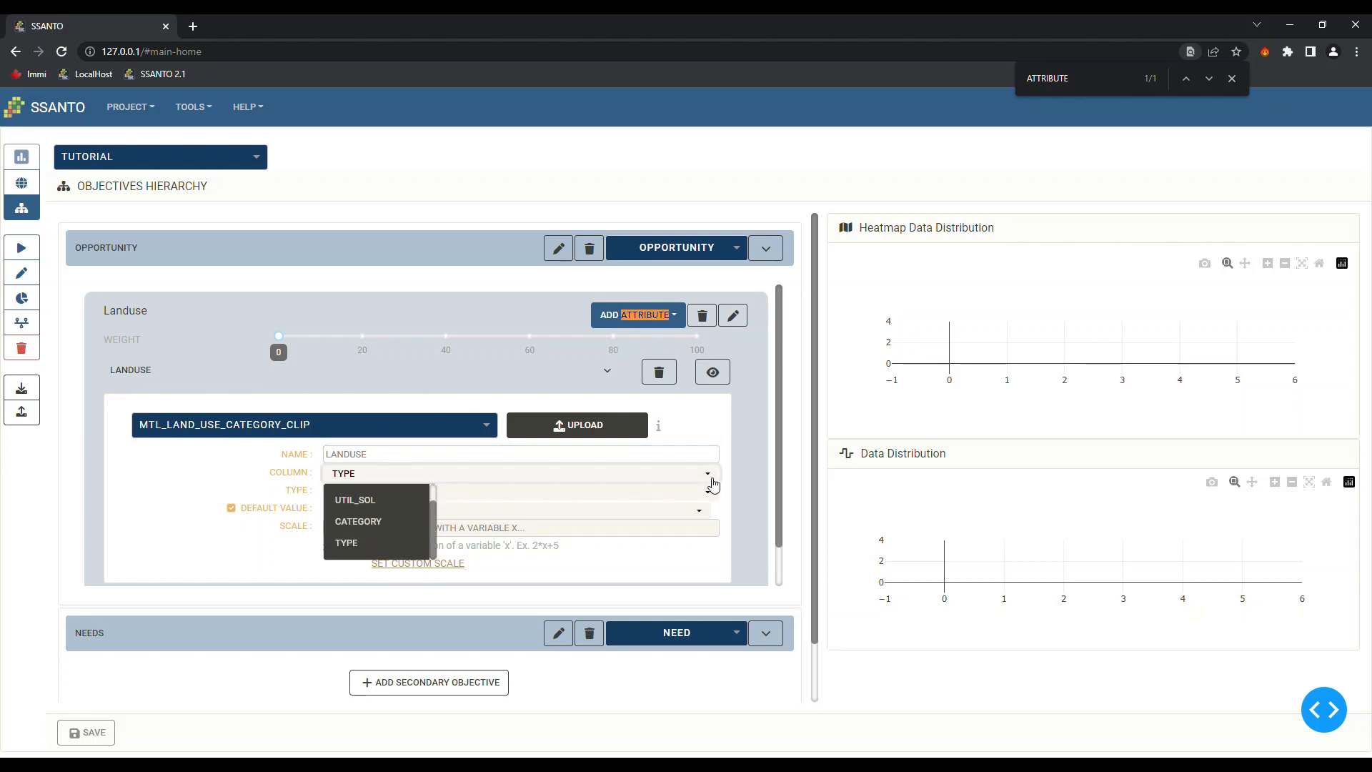
pyautogui.scroll(1, 437, 505)
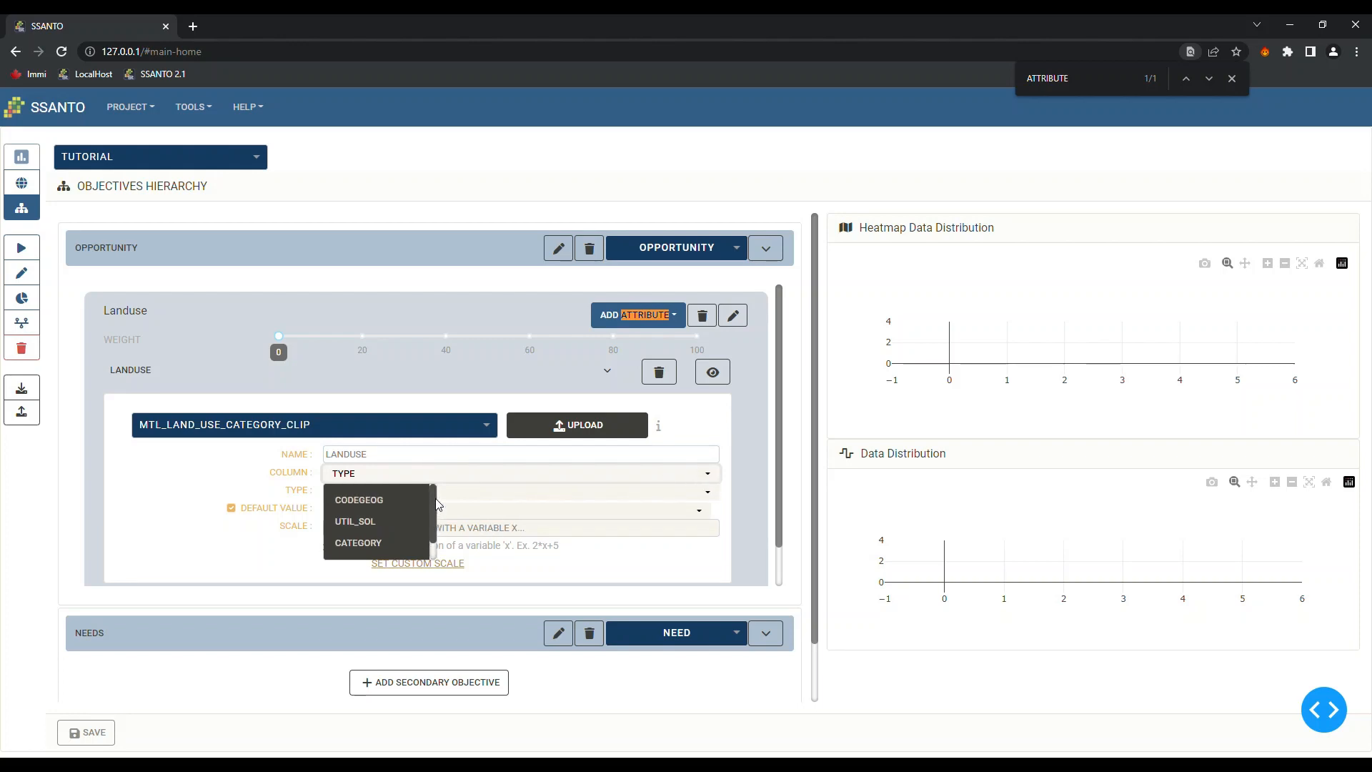
pyautogui.moveTo(435, 498); pyautogui.dragTo(430, 530)
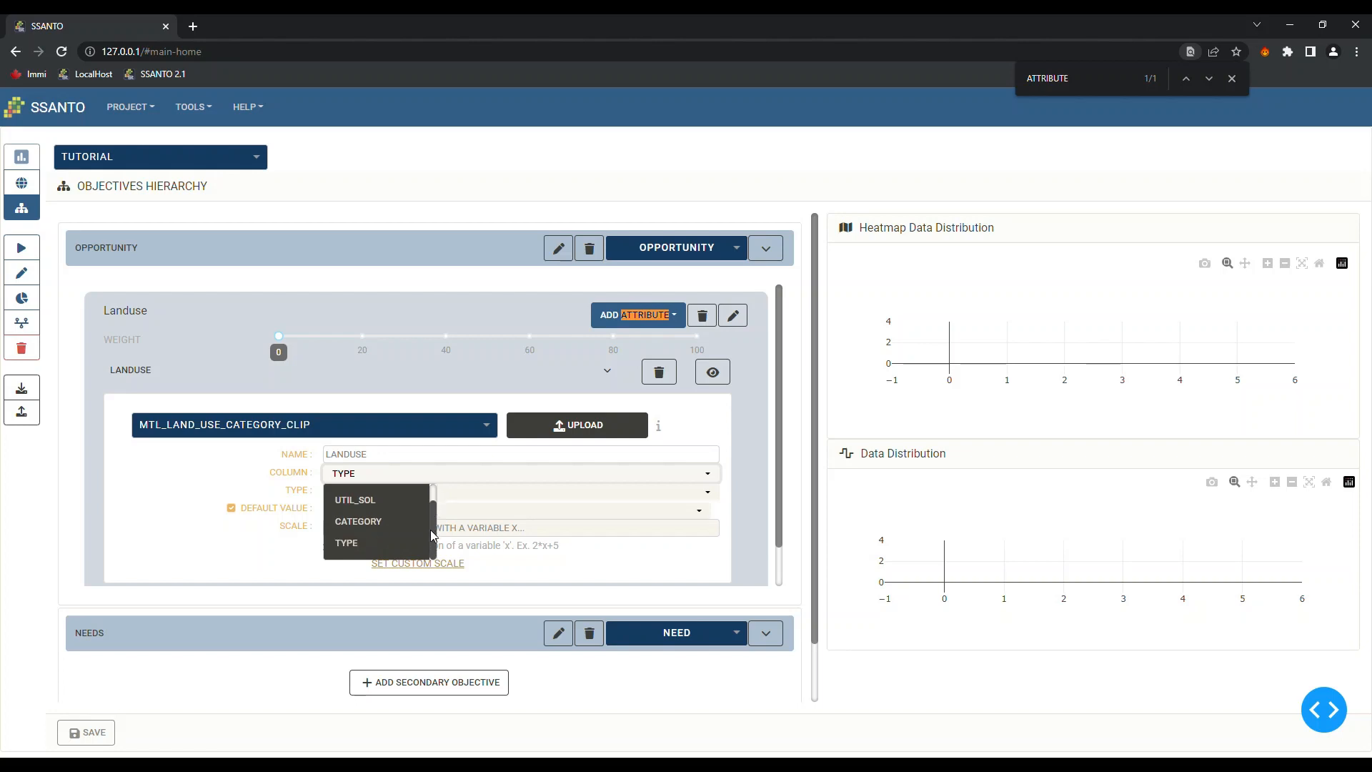
pyautogui.click(346, 547)
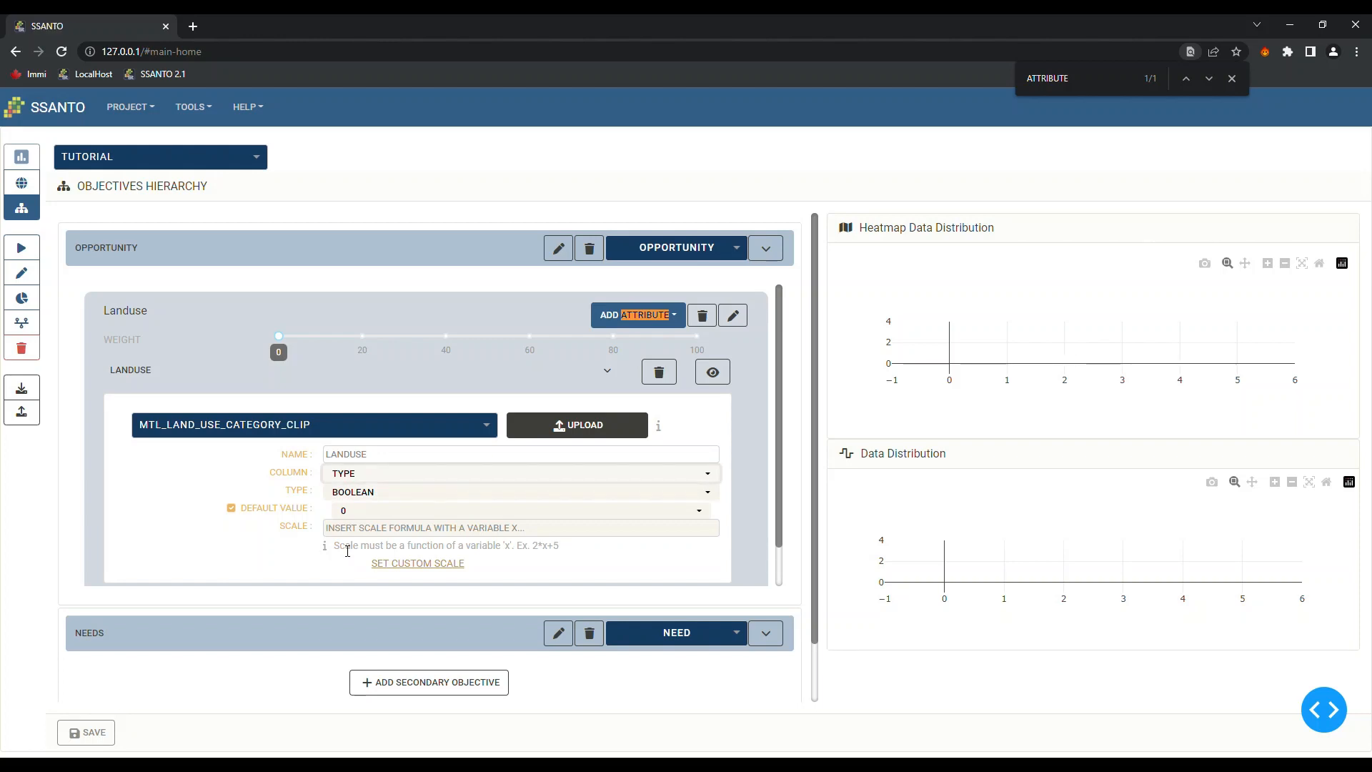
pyautogui.click(678, 497)
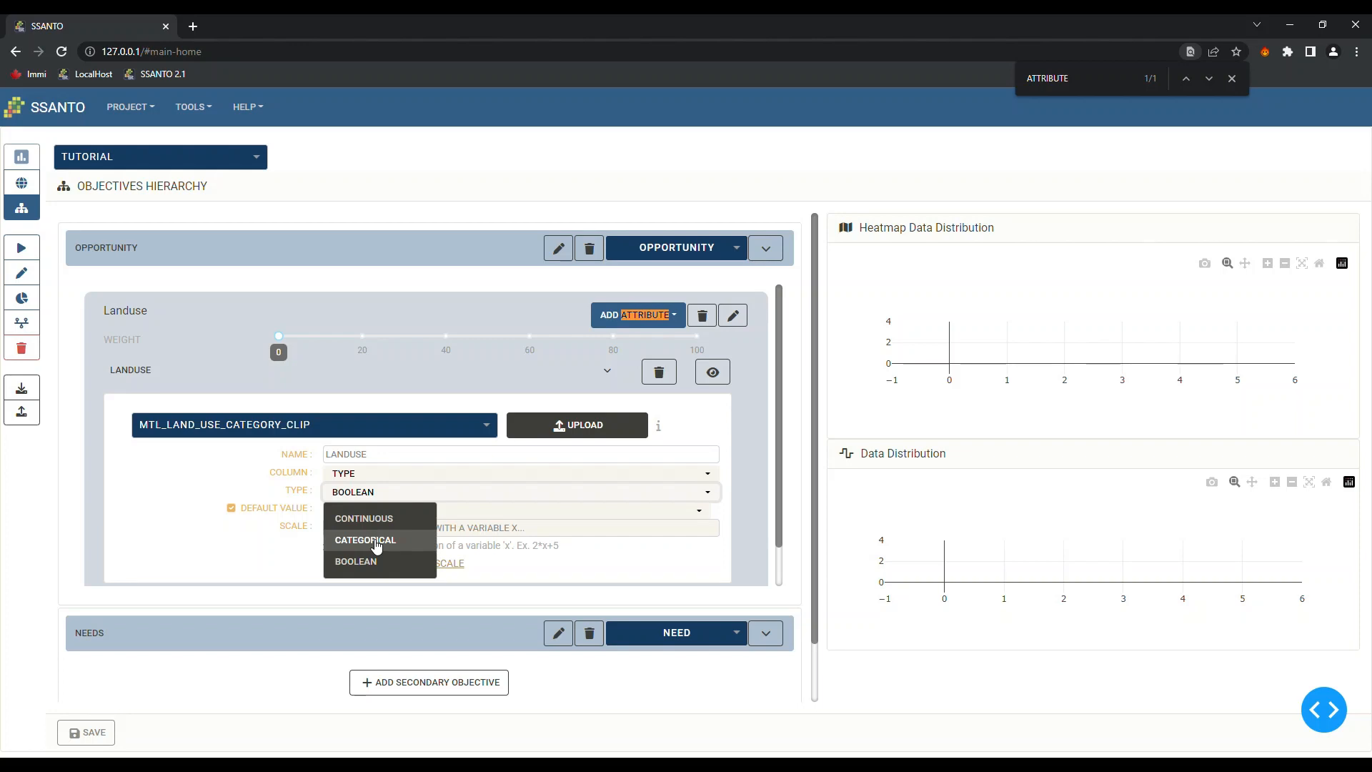
pyautogui.click(376, 541)
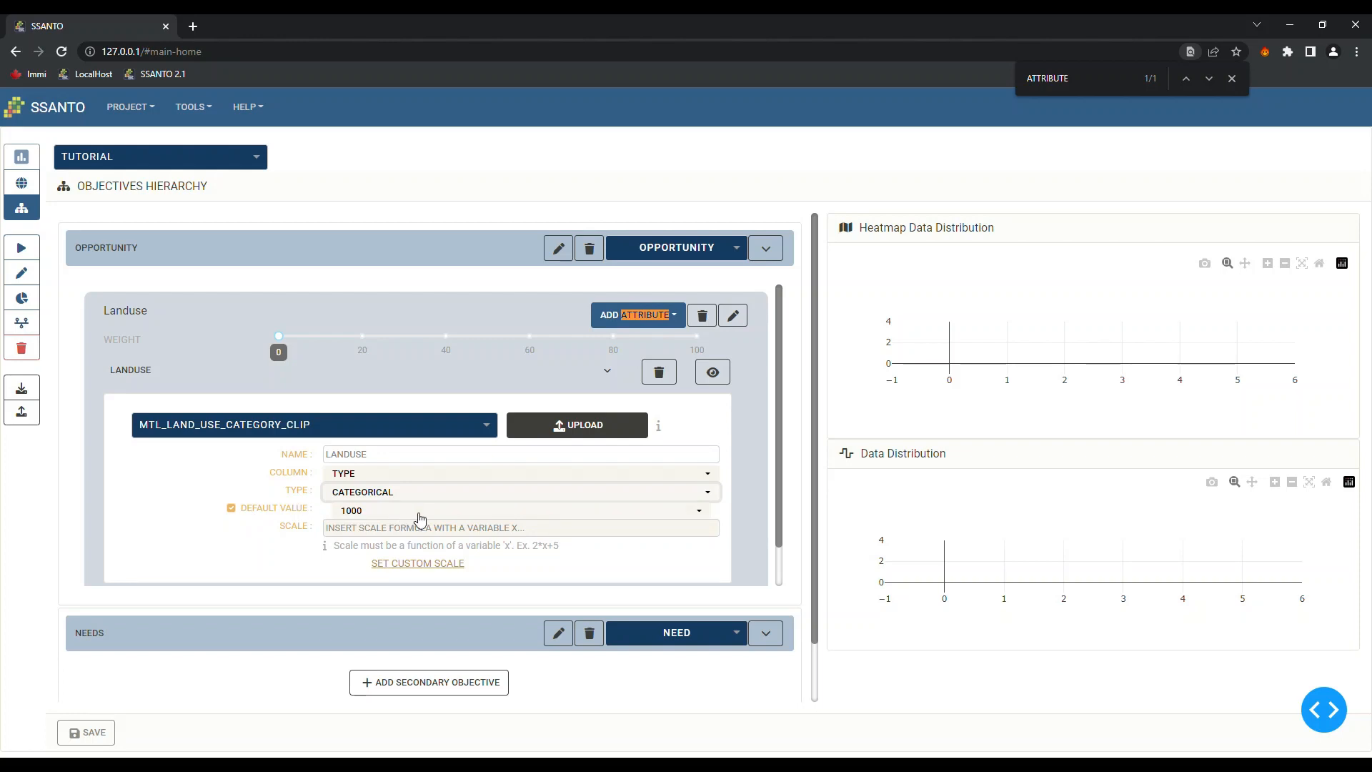
# Set the attribute's default value to 600, leaving the default enabled
pyautogui.click(415, 512)
pyautogui.scroll(-1, 434, 466)
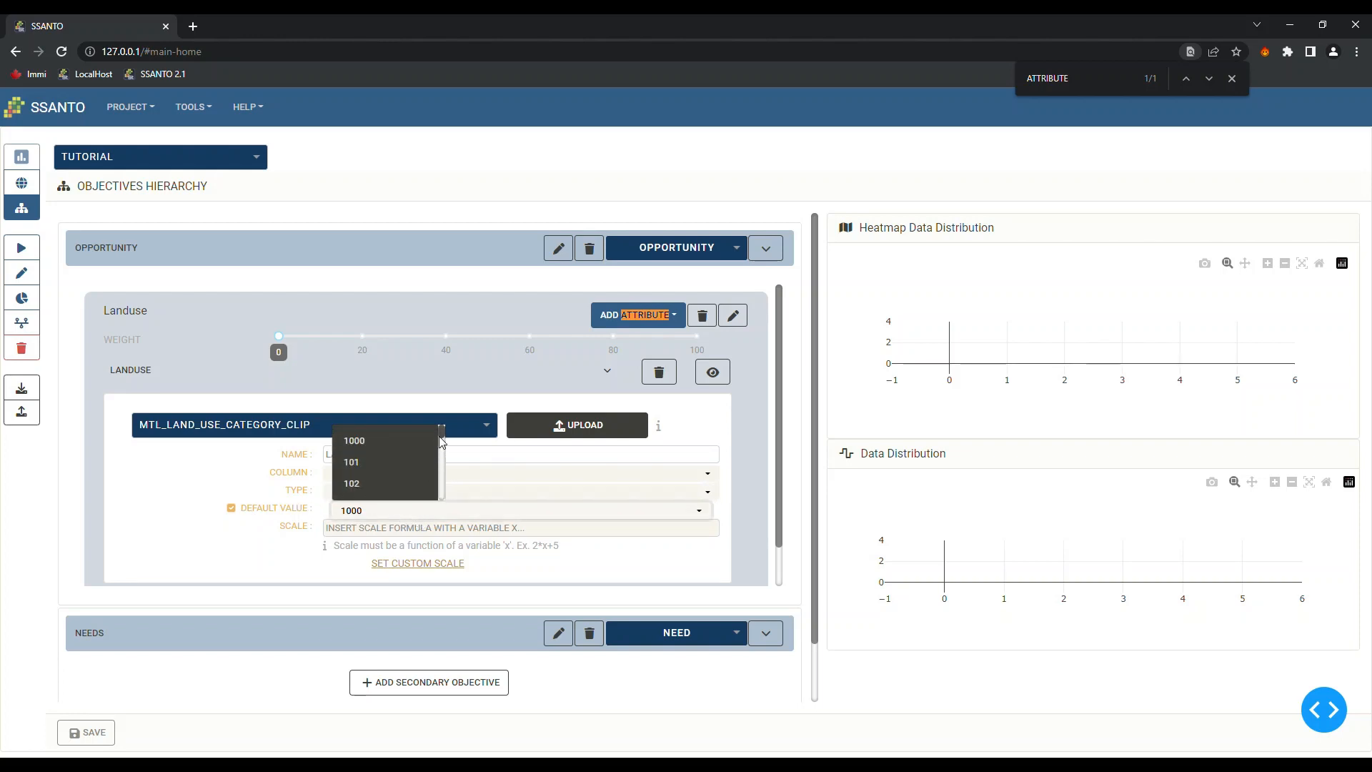
pyautogui.moveTo(443, 445); pyautogui.dragTo(446, 481)
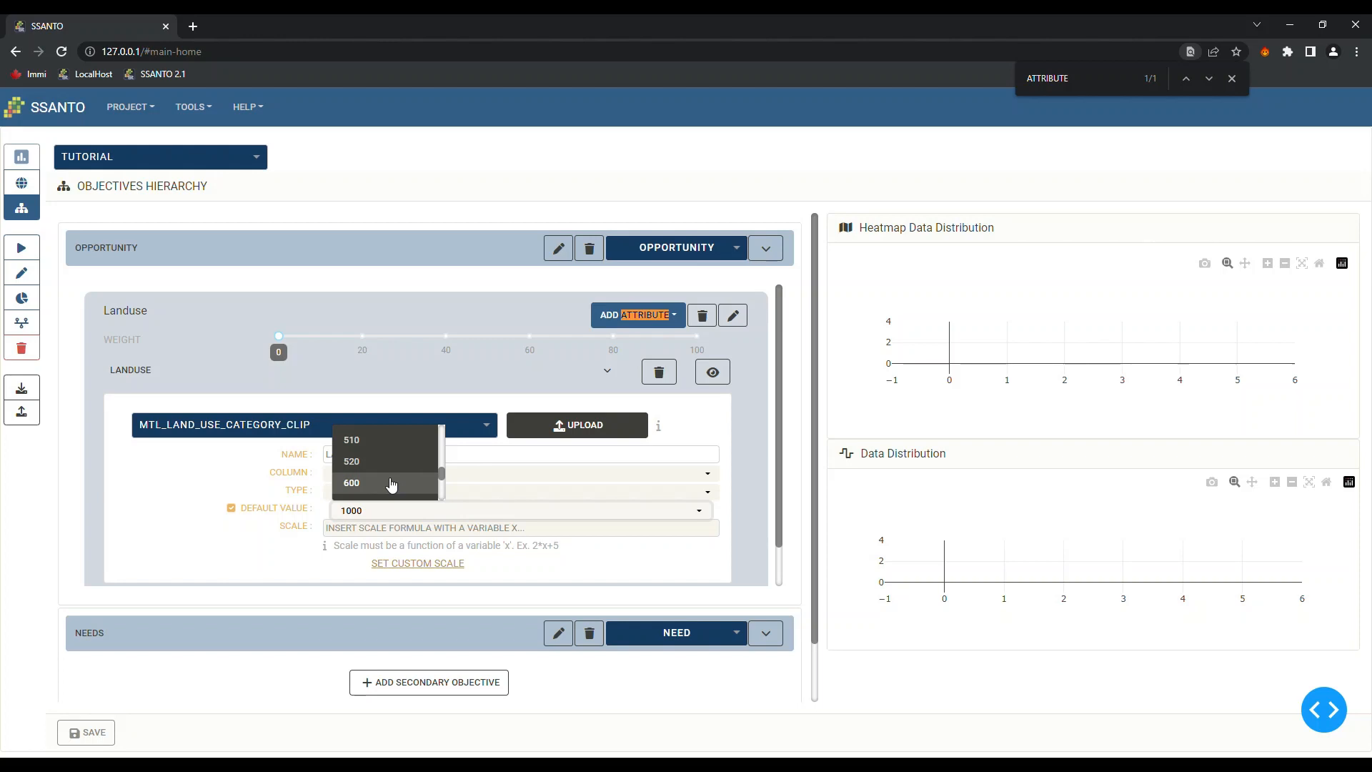
pyautogui.click(392, 484)
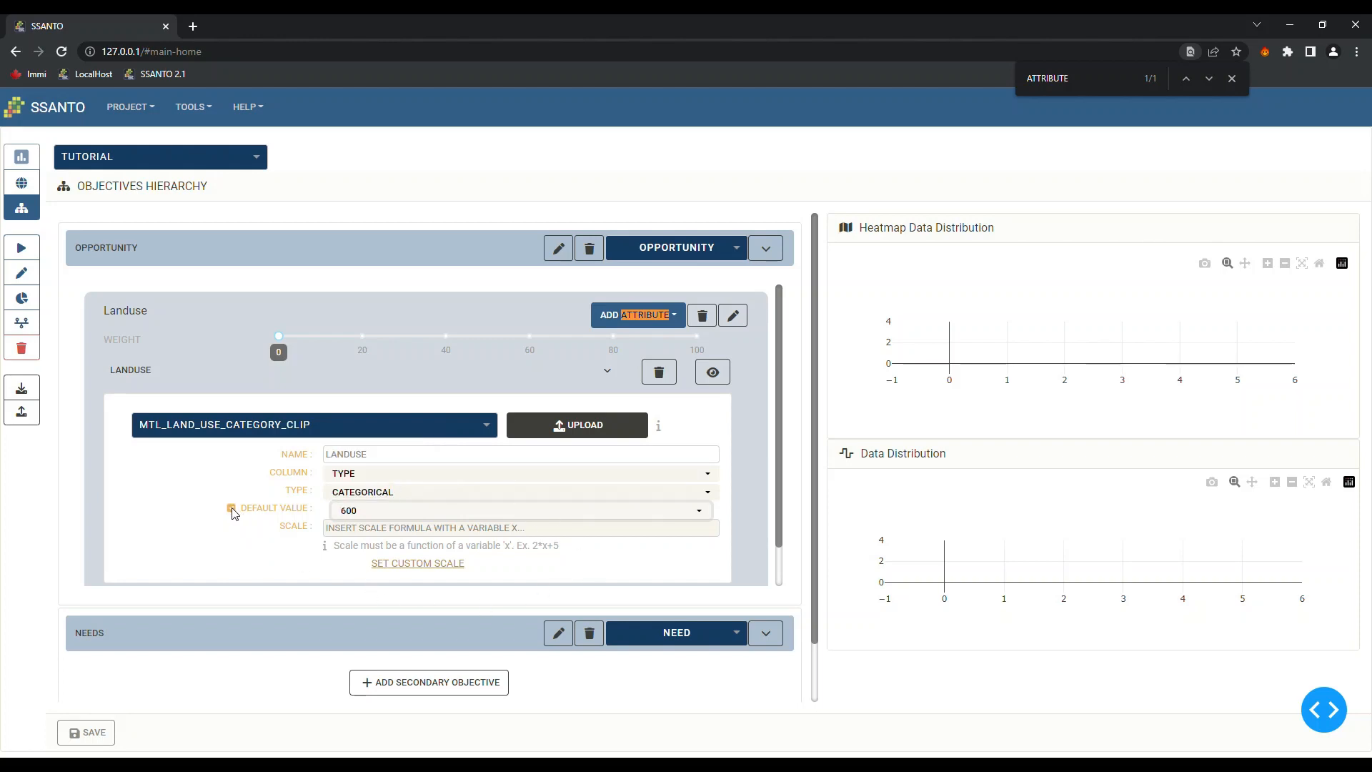
pyautogui.click(232, 509)
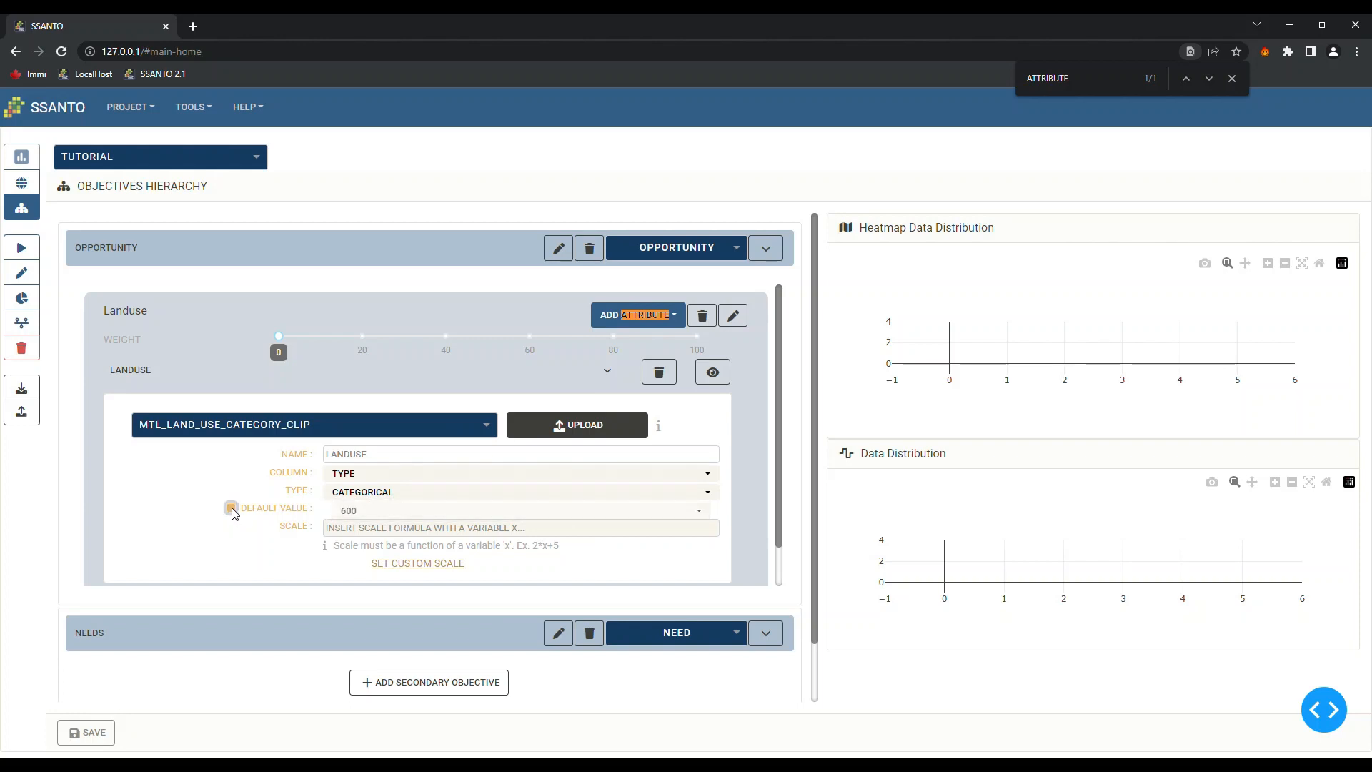
pyautogui.click(232, 509)
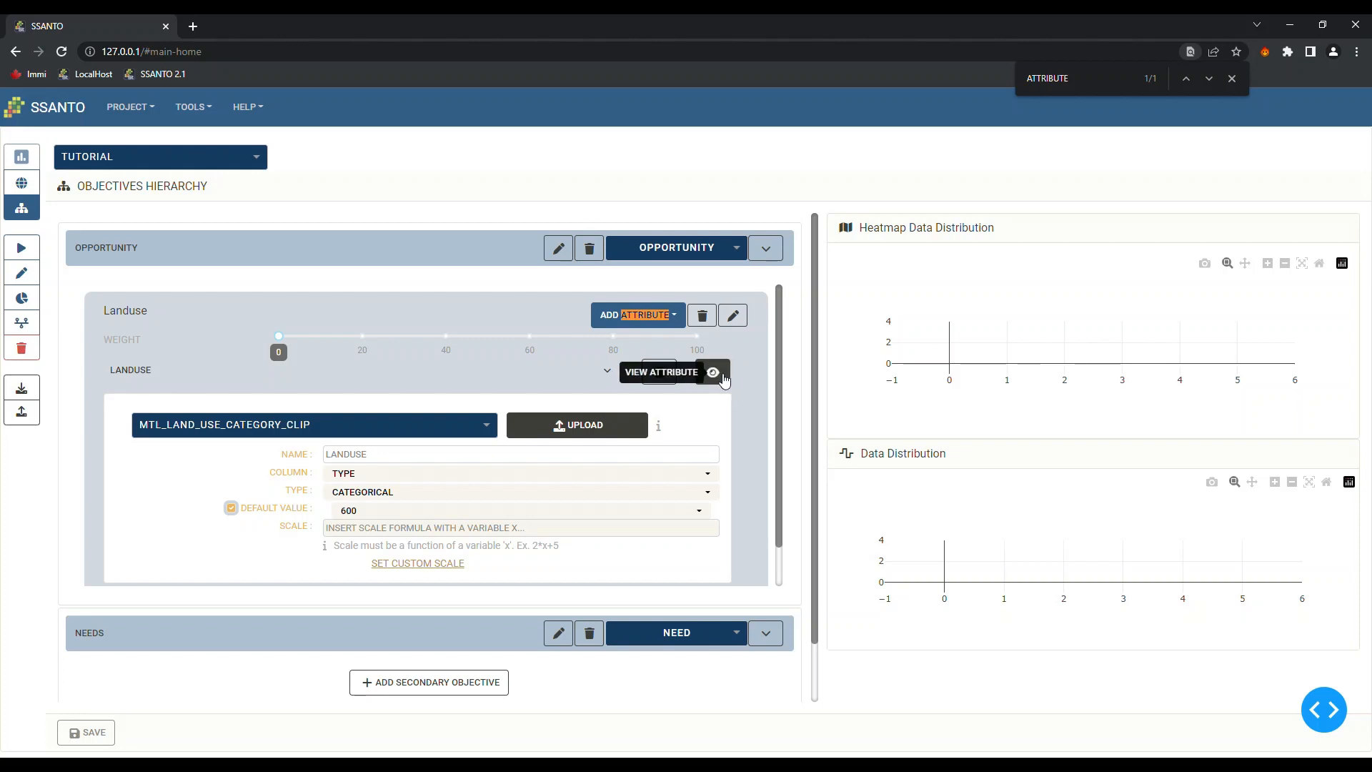
# Preview LANDUSE on the heatmap and distribution chart, zooming into the coloured land-use parcels
pyautogui.click(715, 372)
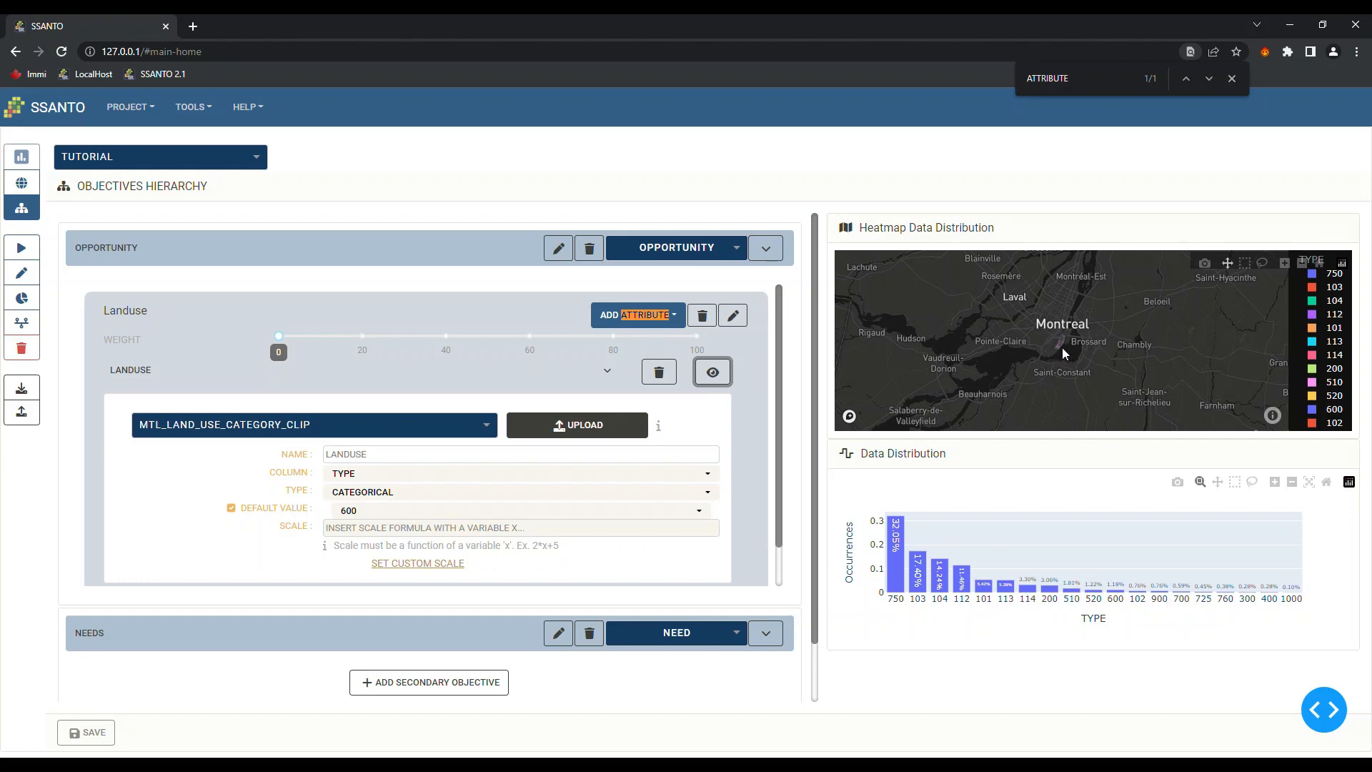
pyautogui.scroll(8, 1062, 348)
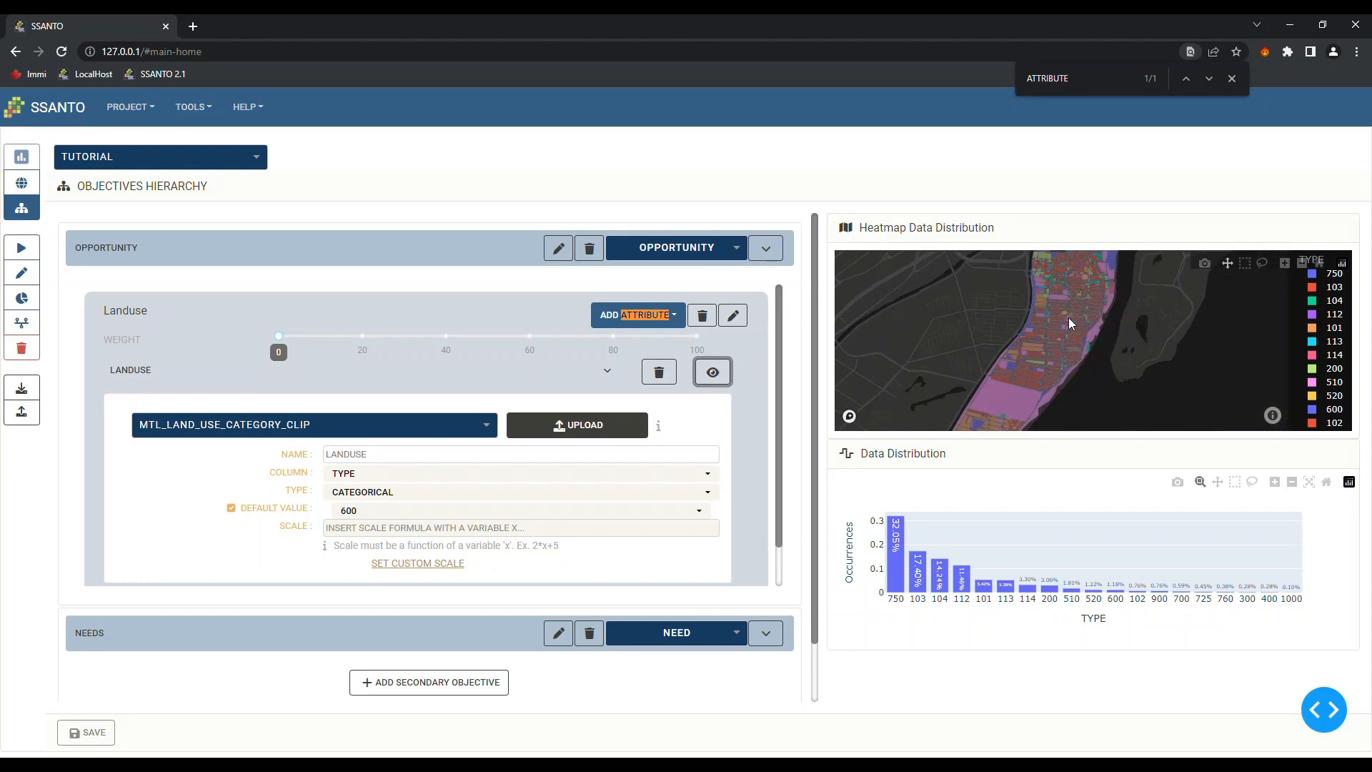
pyautogui.scroll(3, 1073, 322)
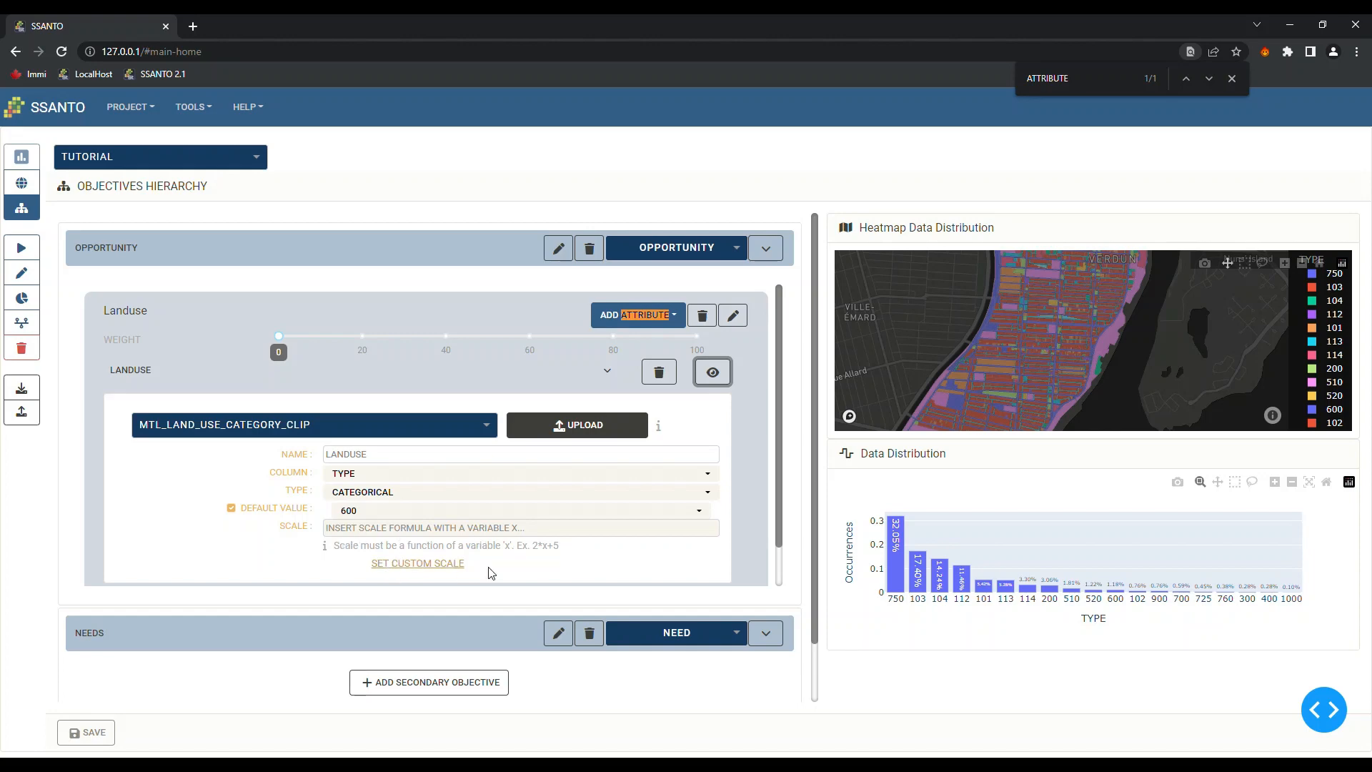
# Save custom Landuse suitability scores: 750 raised, 600 to 28, 112 to 24, 103 to 81, 104 lowered
pyautogui.click(418, 564)
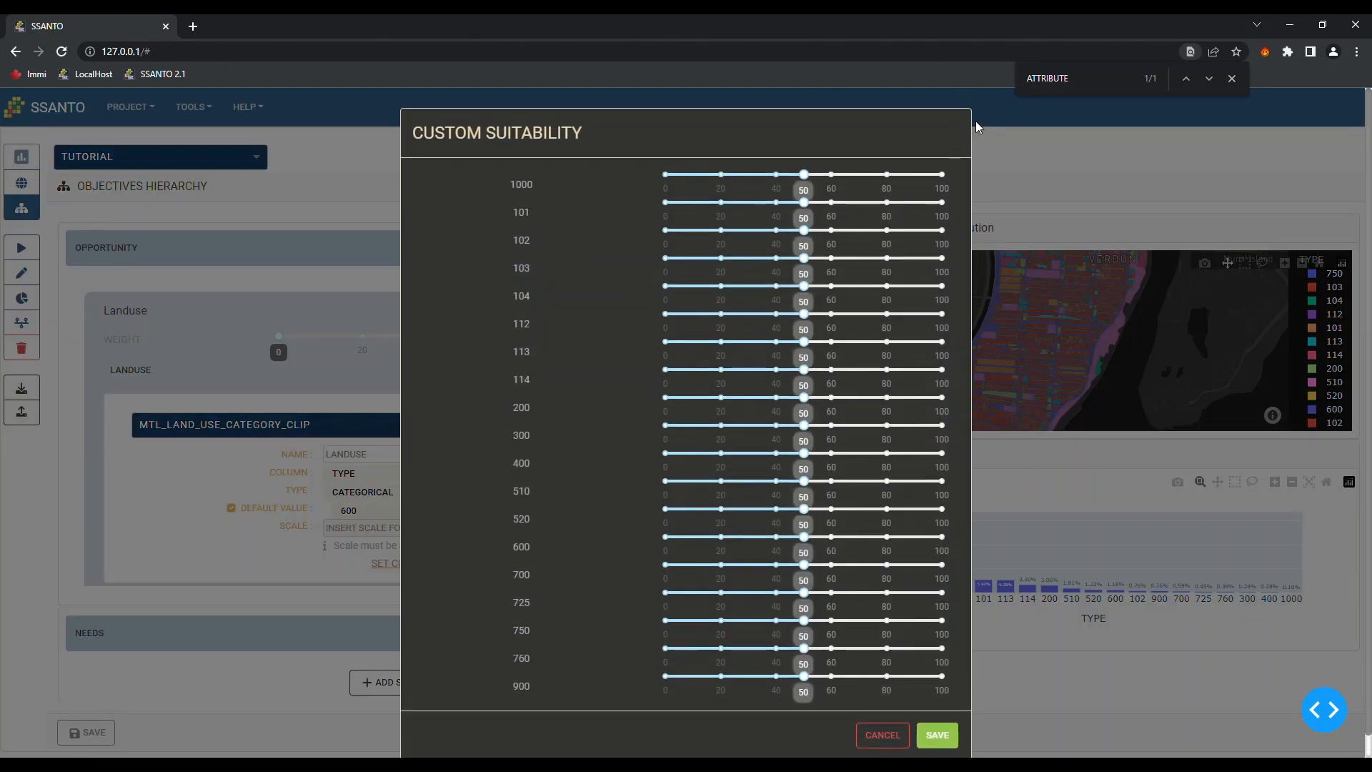
pyautogui.scroll(-1, 581, 243)
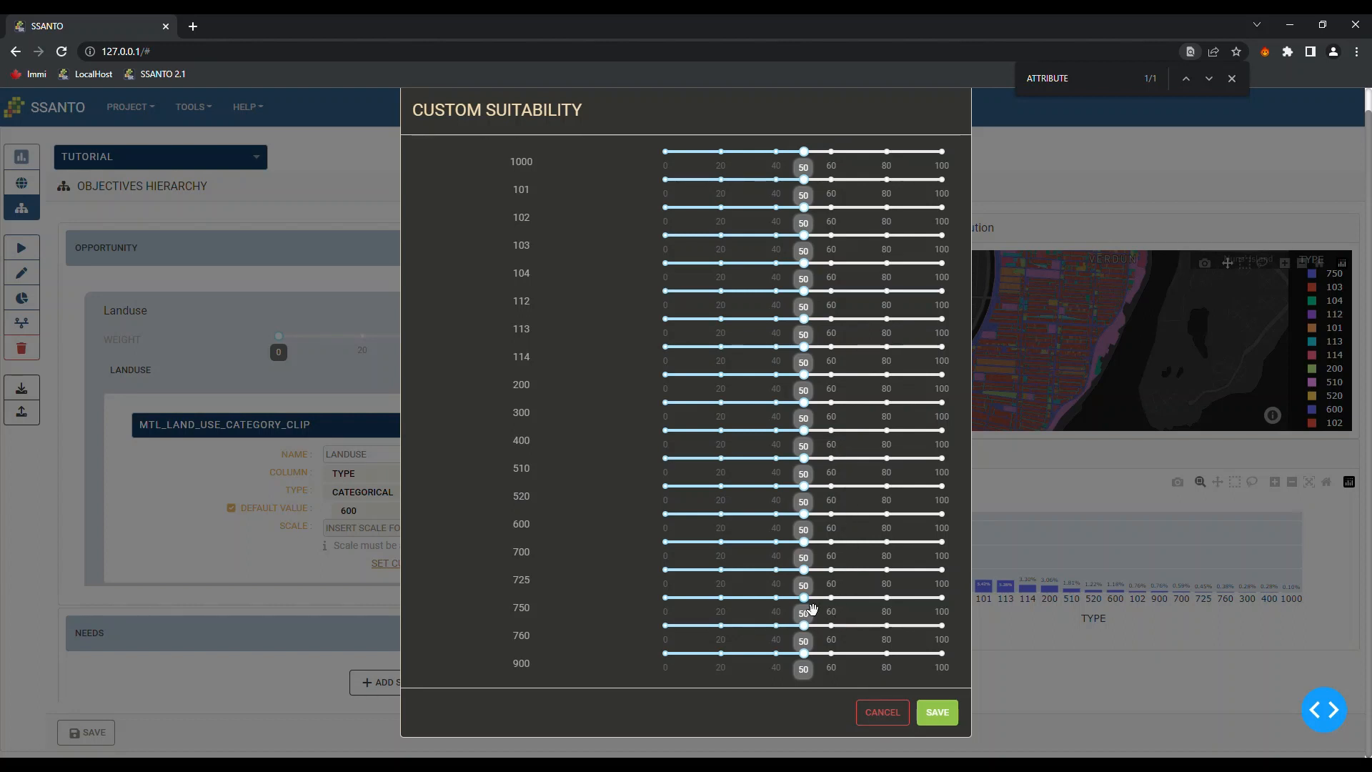
pyautogui.moveTo(812, 608); pyautogui.dragTo(912, 610)
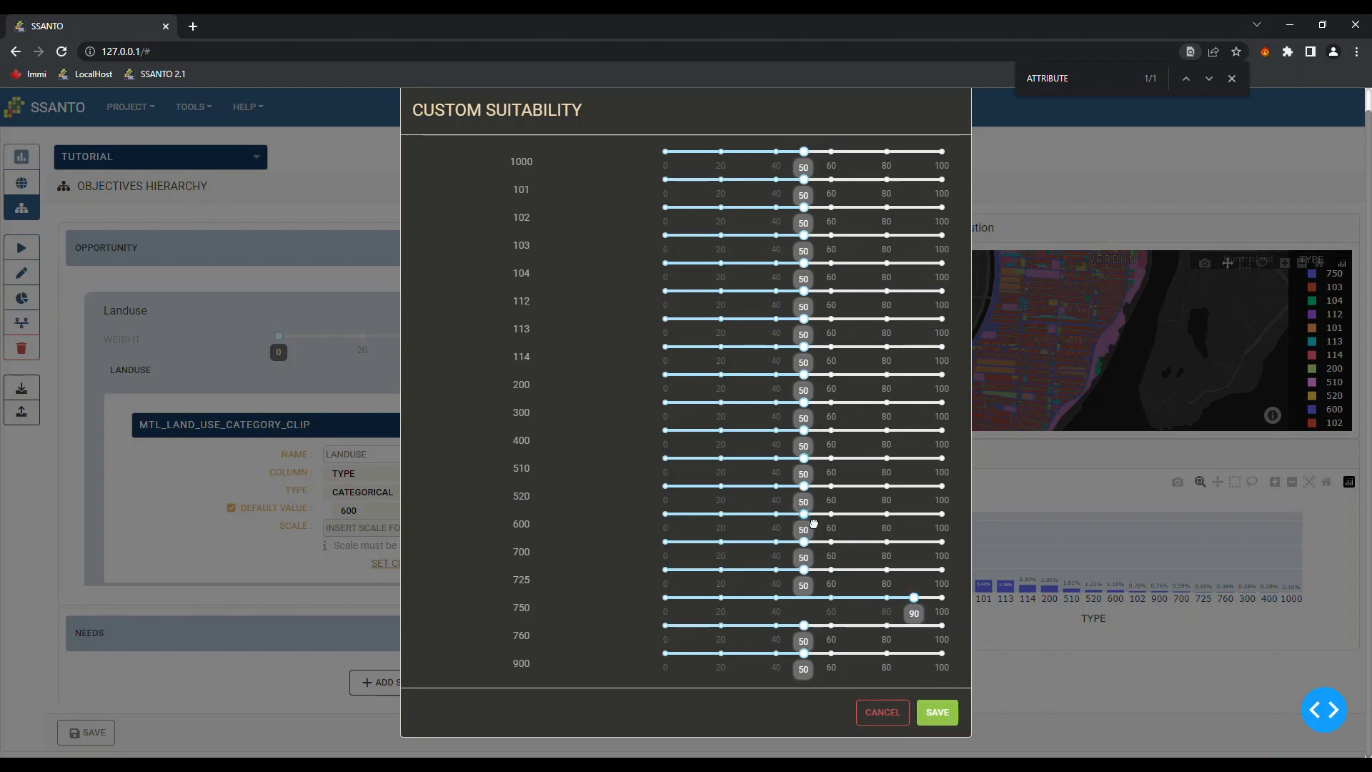
pyautogui.moveTo(803, 513); pyautogui.dragTo(897, 556)
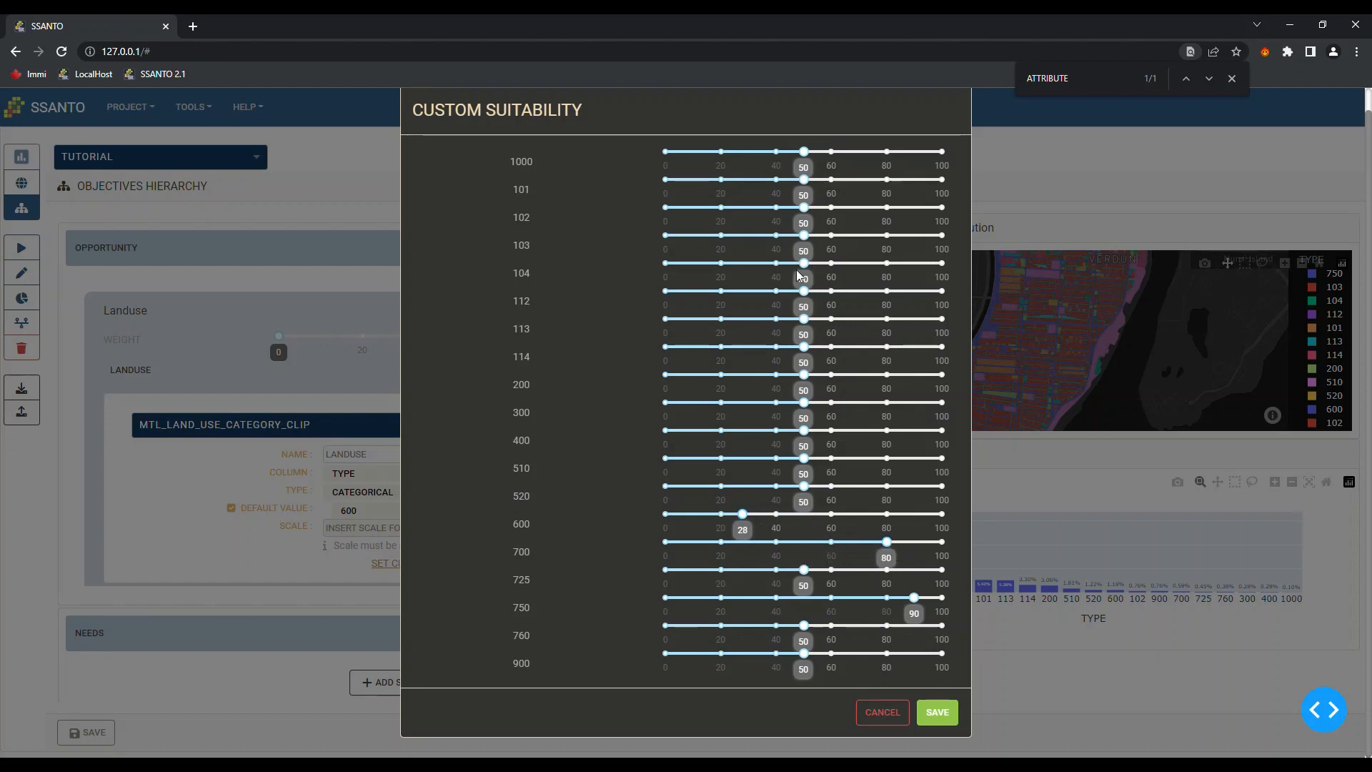
pyautogui.moveTo(805, 291); pyautogui.dragTo(732, 293)
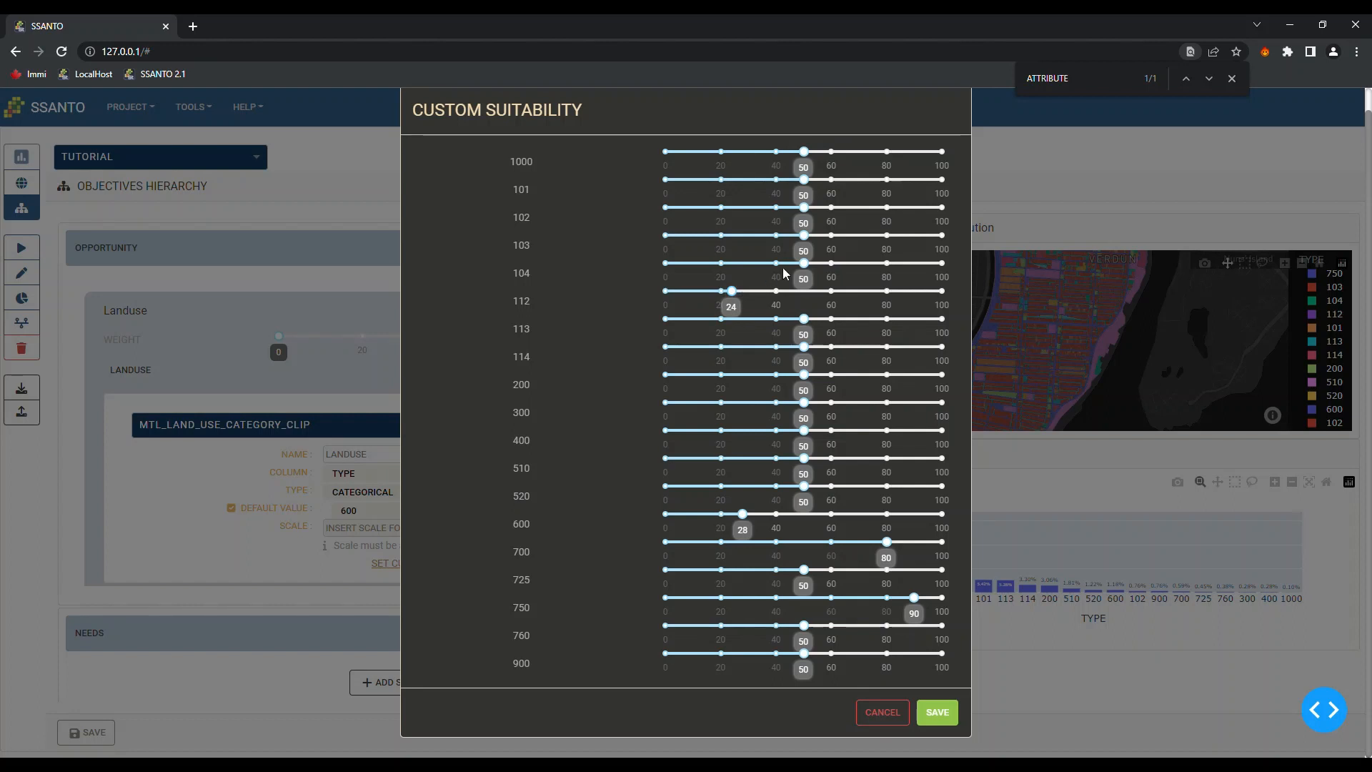
pyautogui.moveTo(804, 235); pyautogui.dragTo(897, 247)
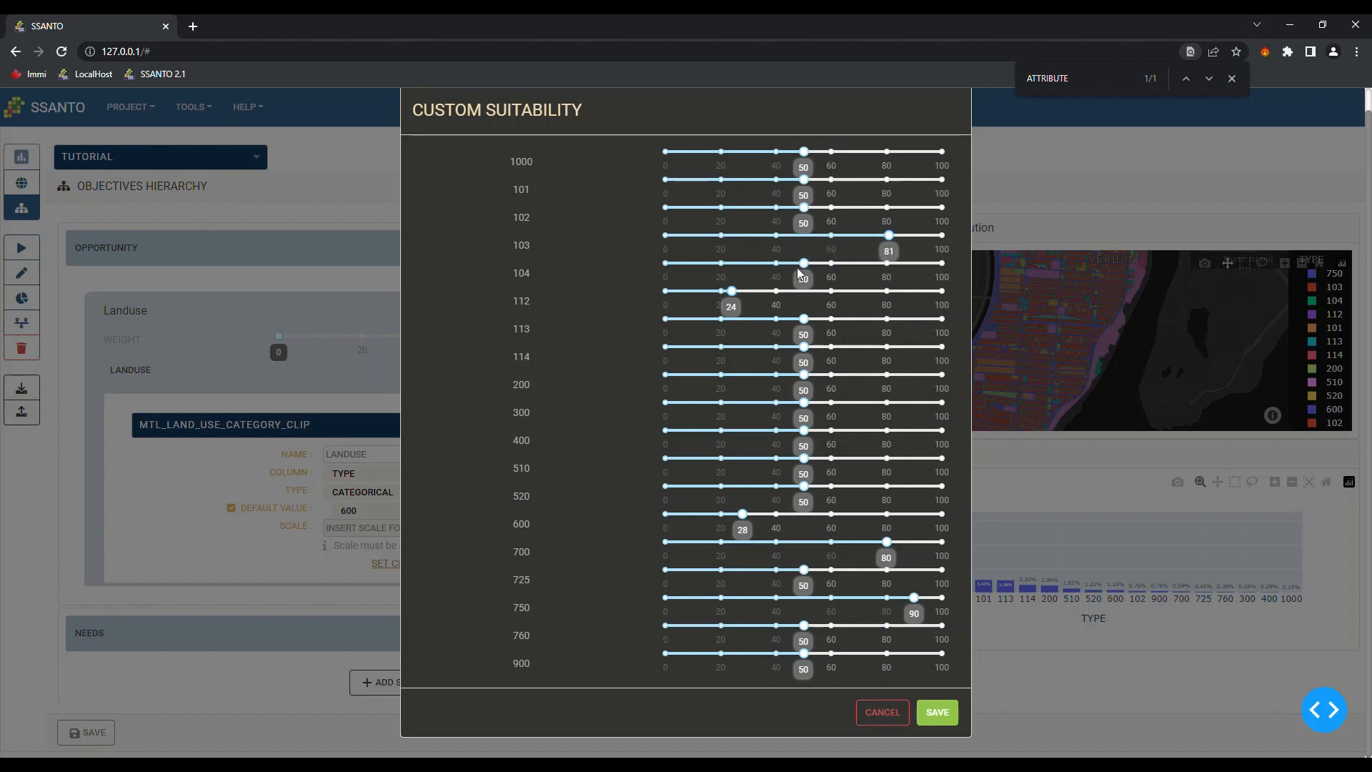
pyautogui.moveTo(806, 265); pyautogui.dragTo(775, 271)
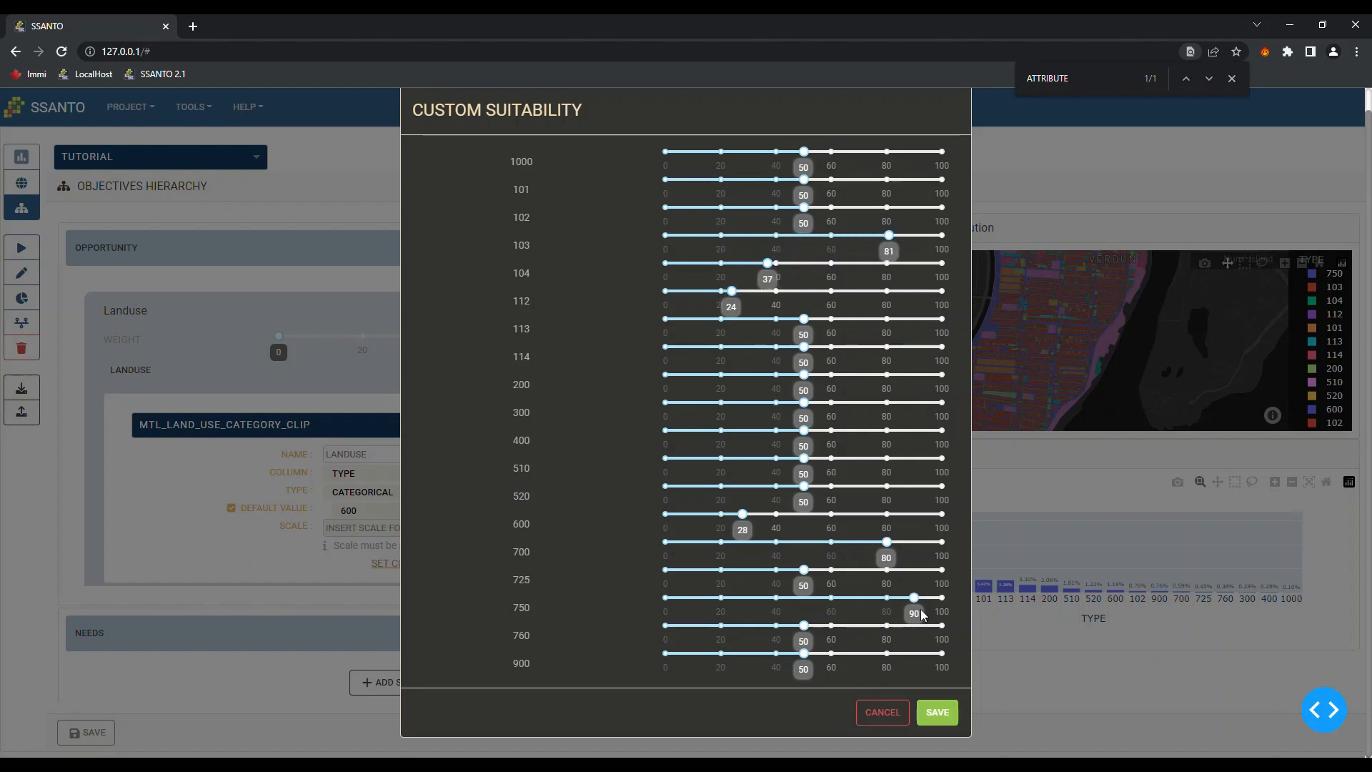
pyautogui.click(943, 714)
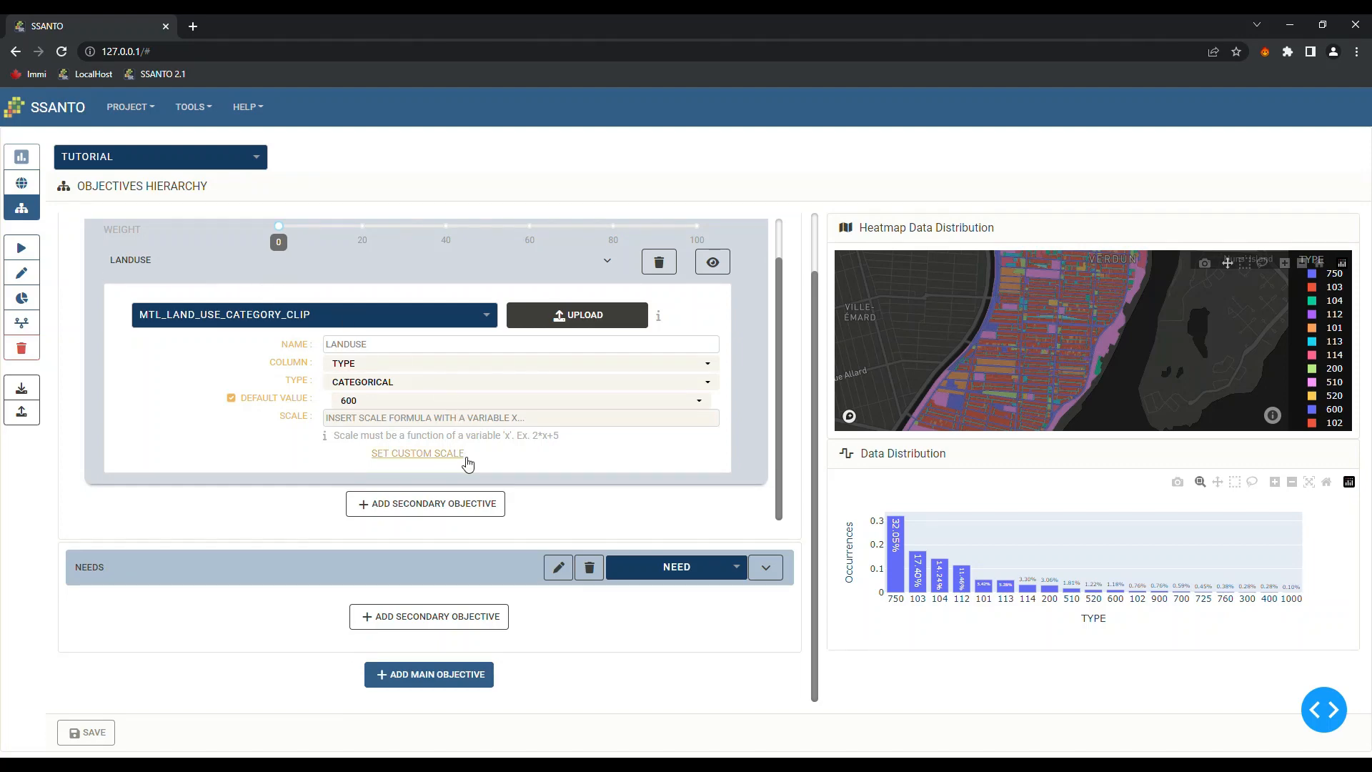
# Create a new Opportunity secondary objective beside Landuse and name it 'Low land value'
pyautogui.scroll(5, 454, 392)
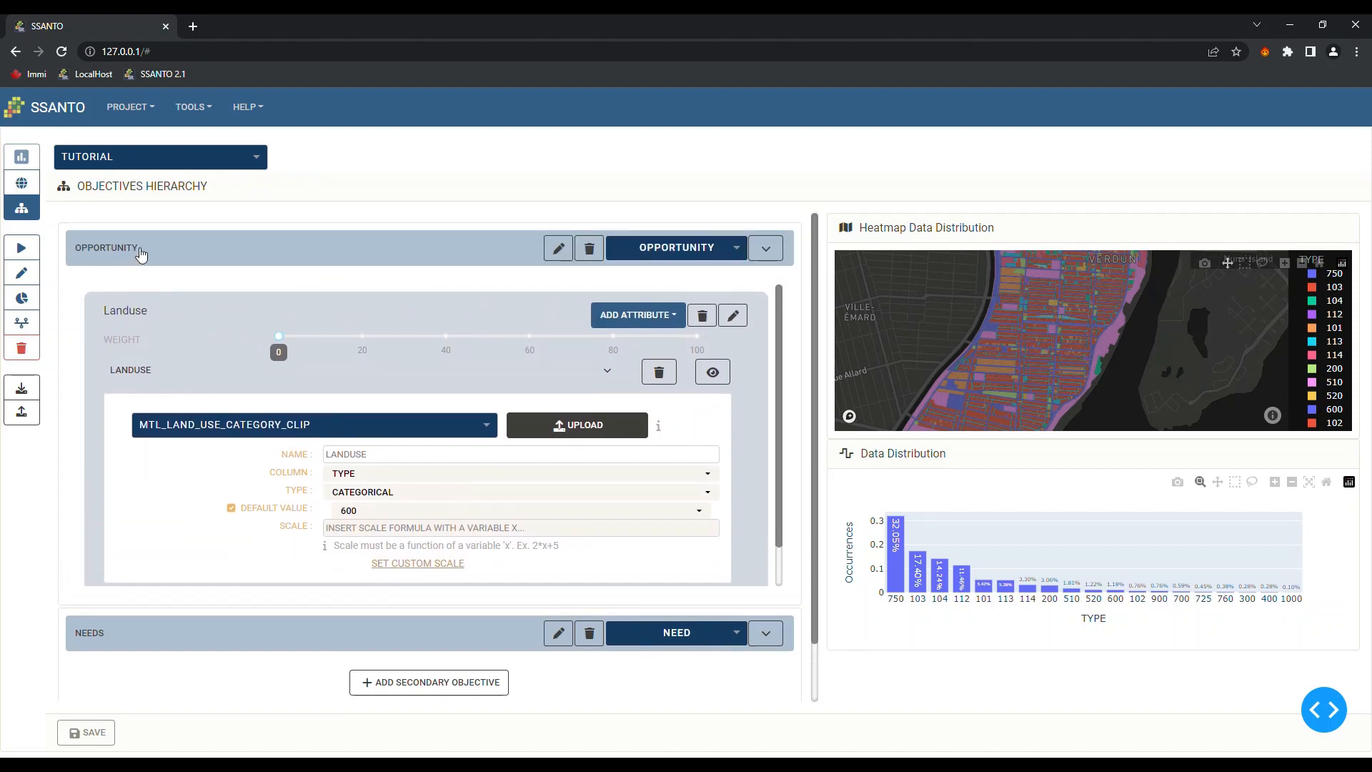
pyautogui.scroll(-3, 291, 306)
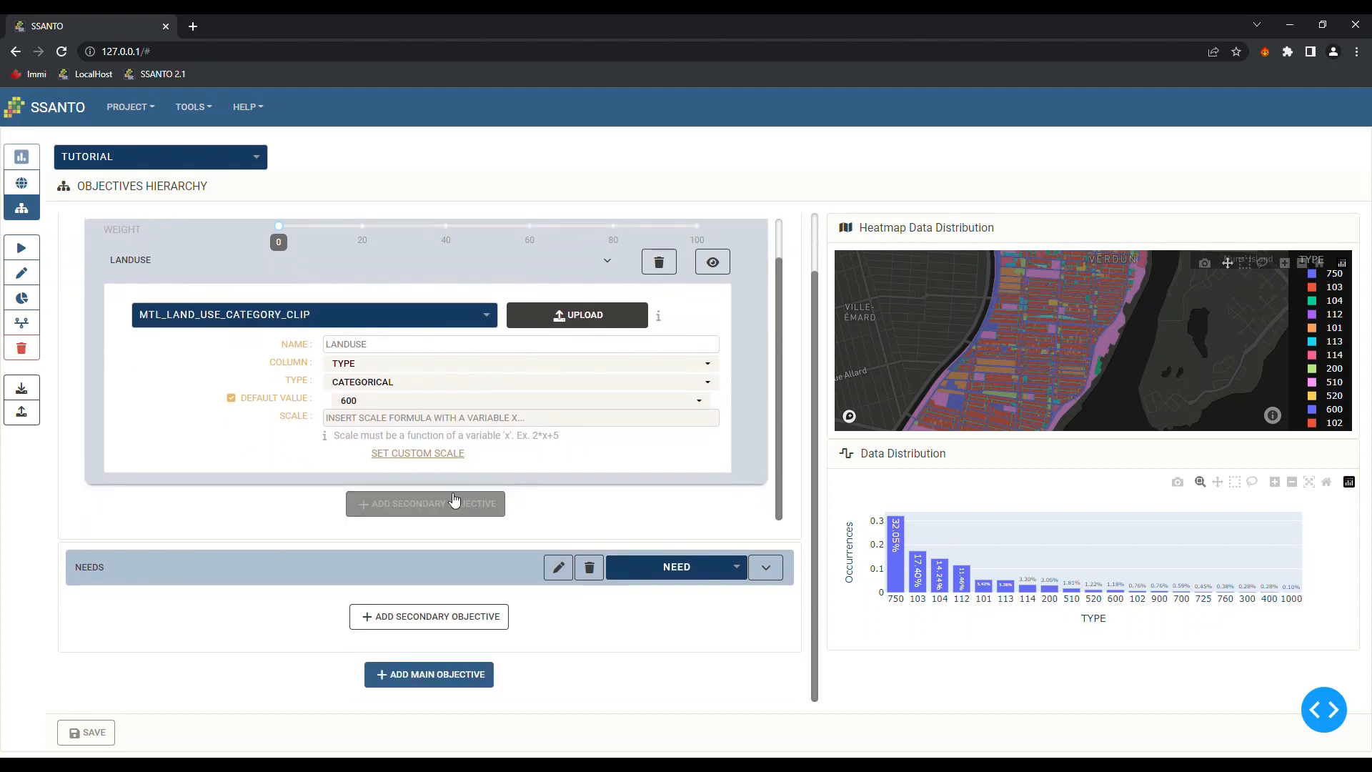
pyautogui.click(448, 505)
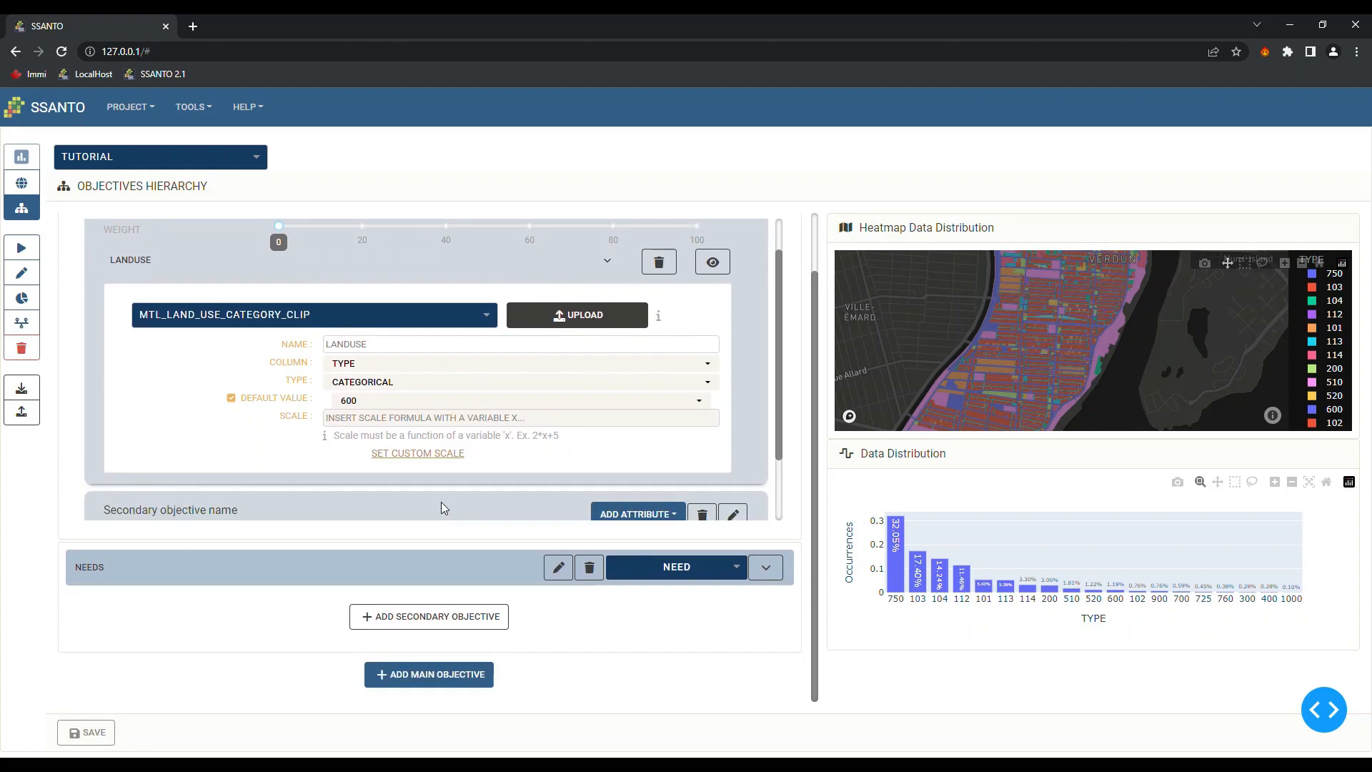
pyautogui.scroll(-1, 440, 501)
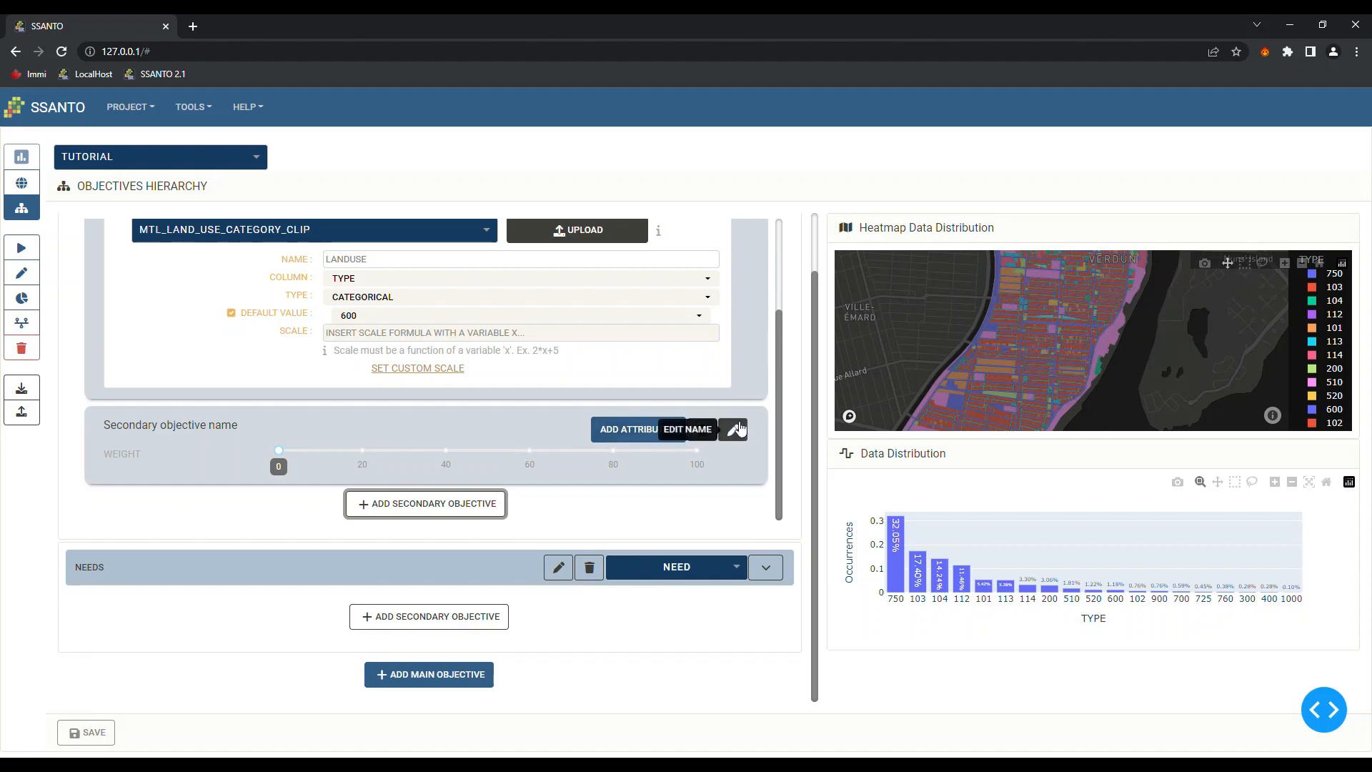
pyautogui.click(734, 431)
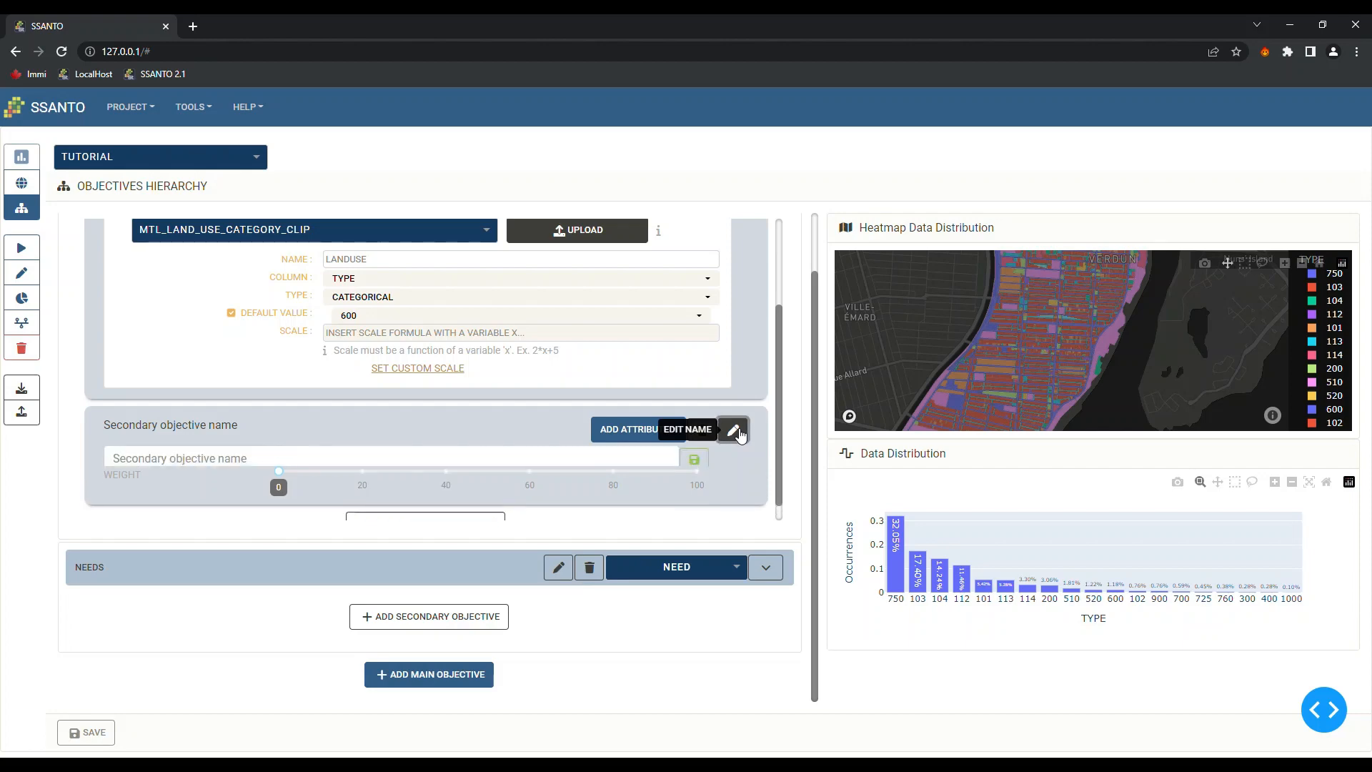
pyautogui.click(157, 463)
pyautogui.write('Low')
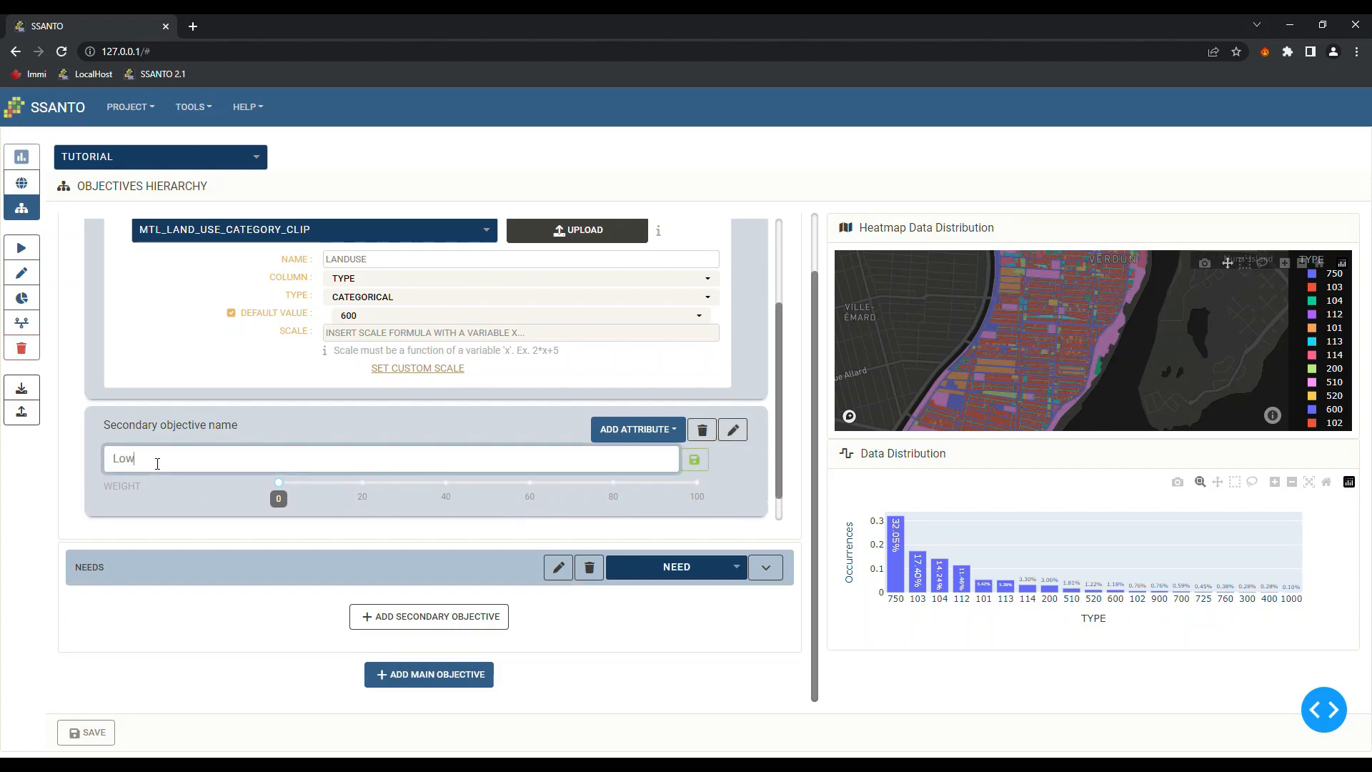
pyautogui.write(' land value')
pyautogui.click(694, 459)
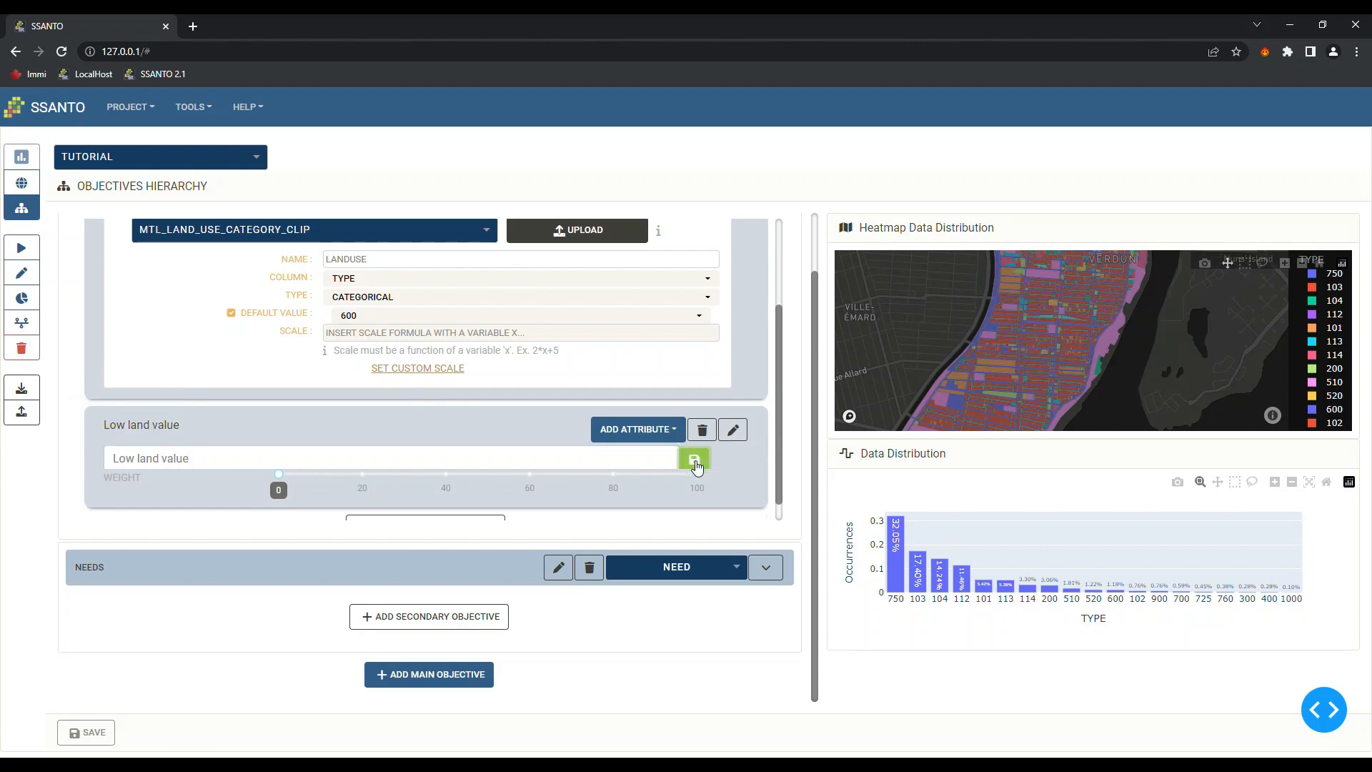
pyautogui.click(667, 431)
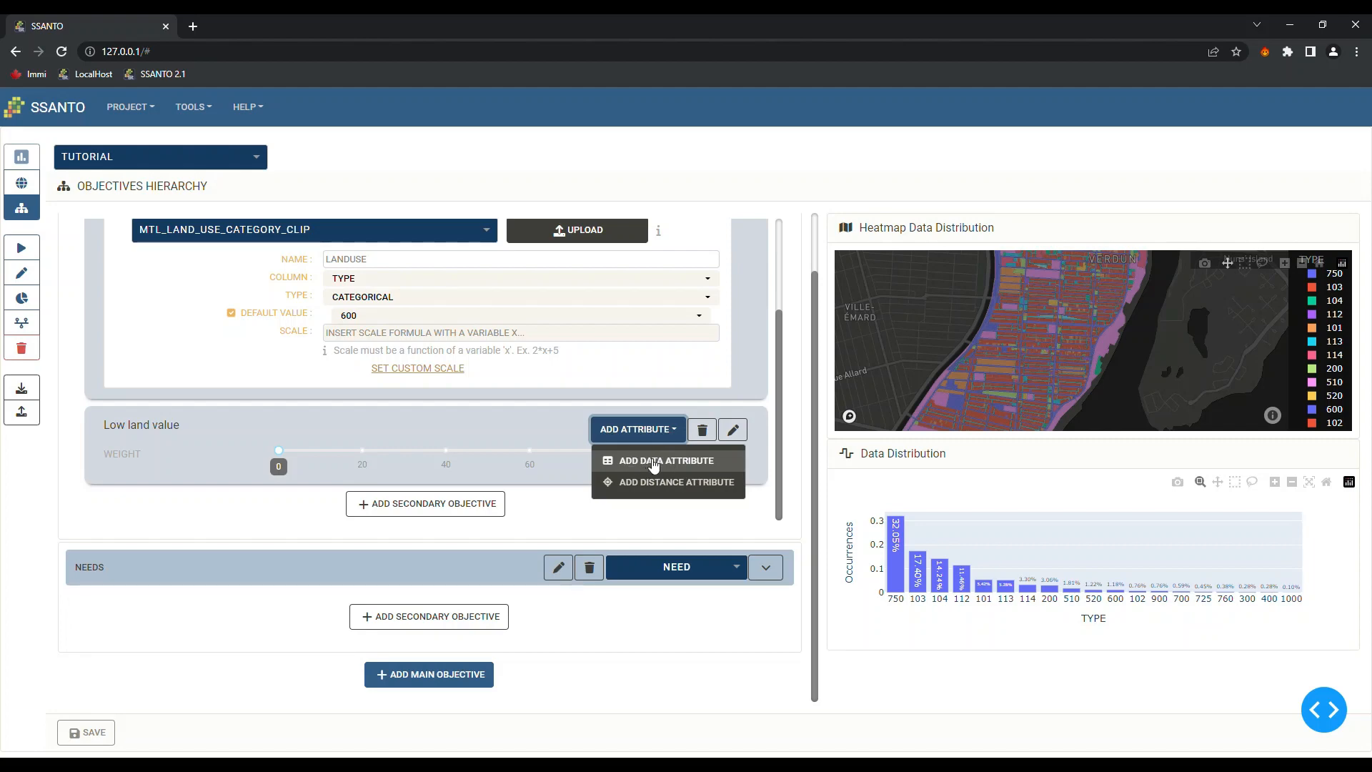
# Add a data attribute to Low land value by uploading the MTL_LAND_VALUE file
pyautogui.click(654, 461)
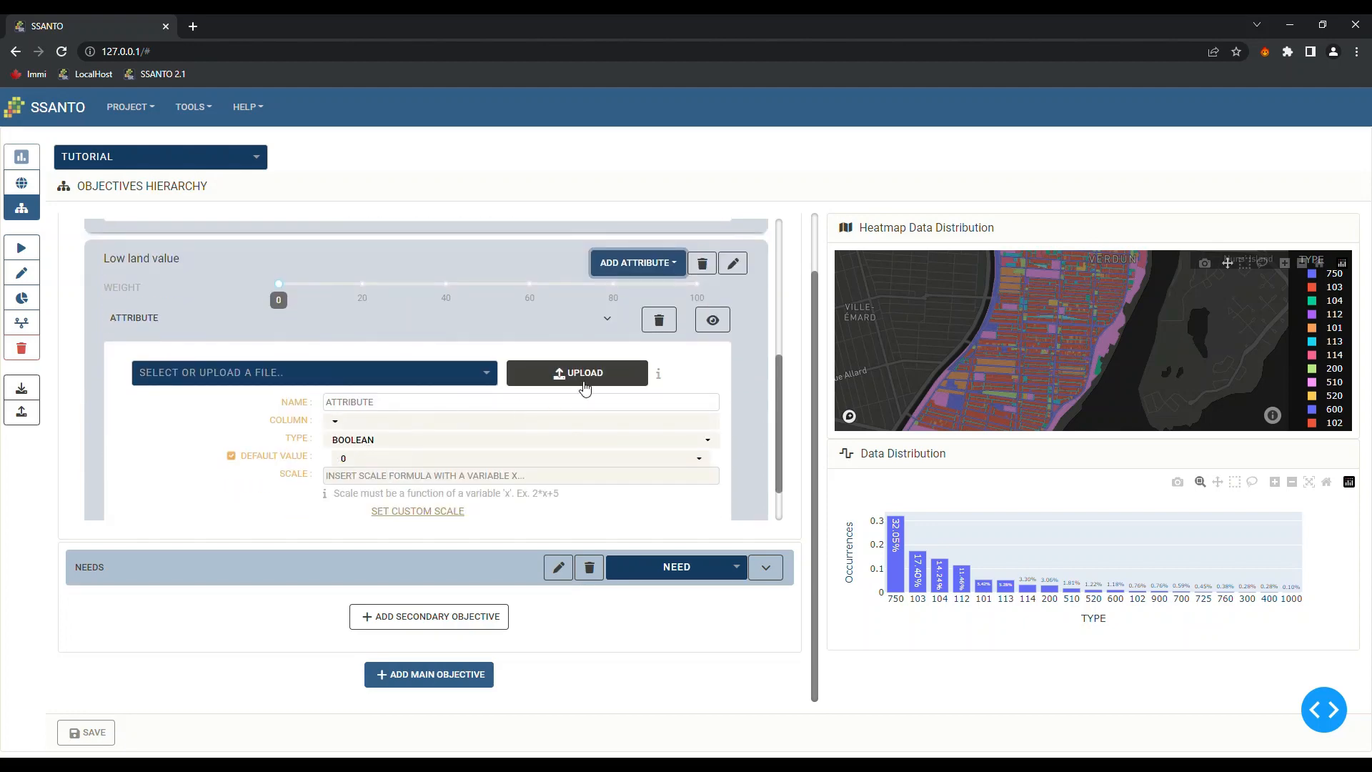
pyautogui.click(579, 380)
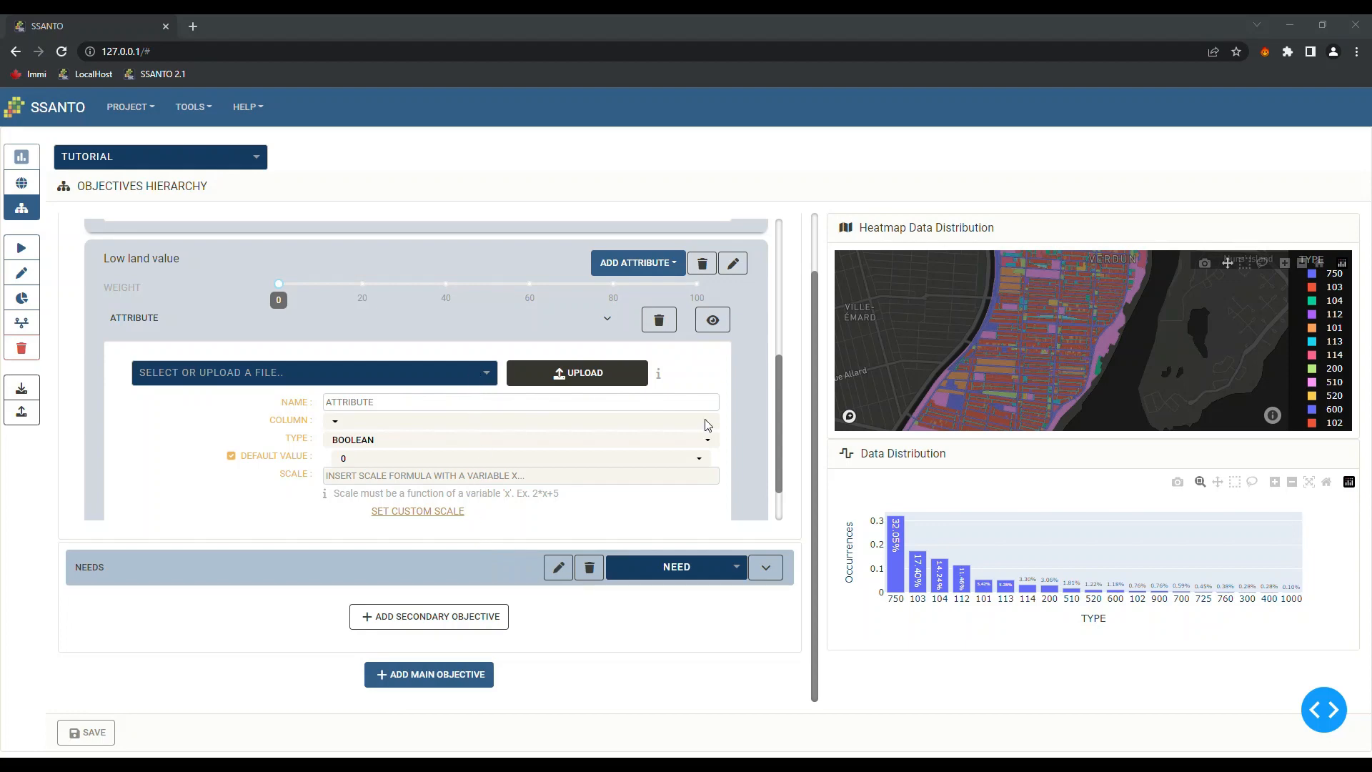
pyautogui.click(1043, 635)
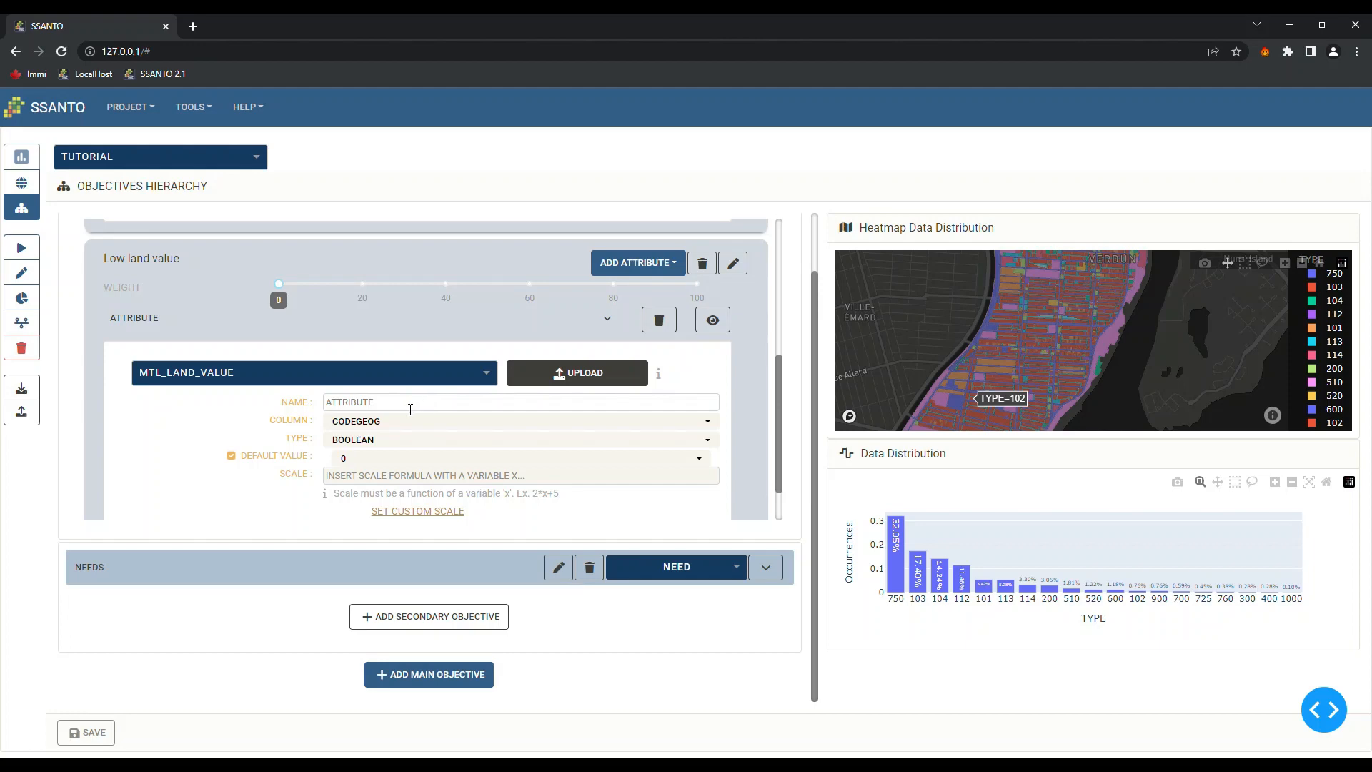
# Name the attribute LAND VALUE, reading the AIRE_MOYEN column as continuous with default 0
pyautogui.moveTo(411, 409); pyautogui.dragTo(318, 411)
pyautogui.write('LAN')
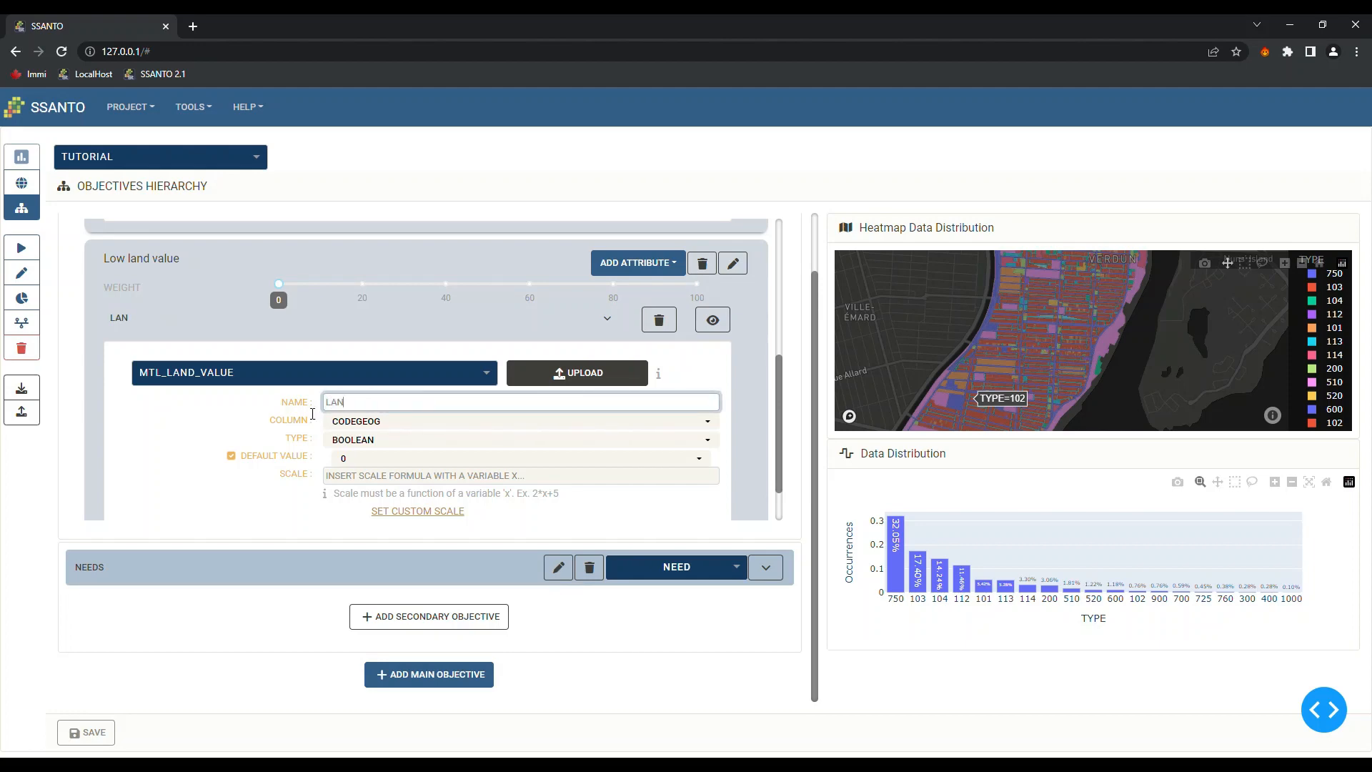
pyautogui.write('D VALUE')
pyautogui.click(344, 426)
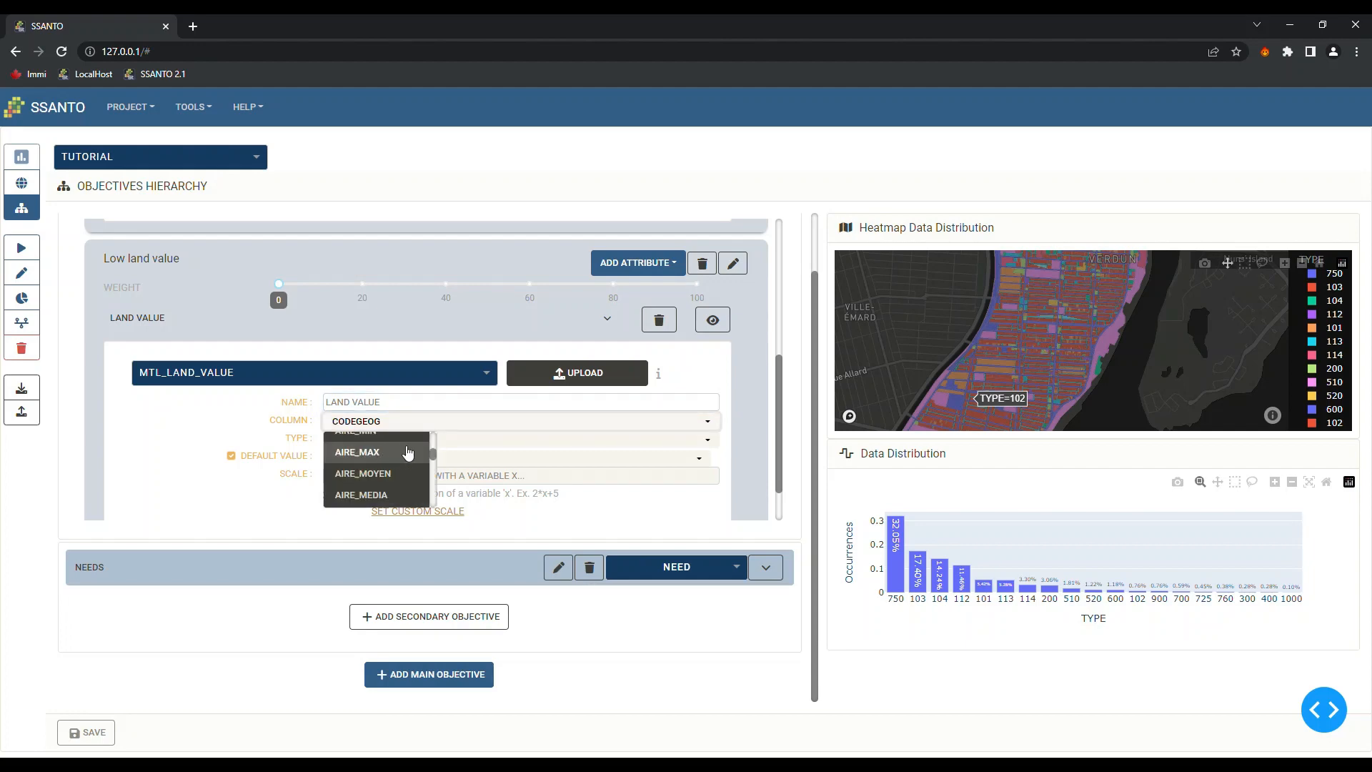
pyautogui.click(365, 476)
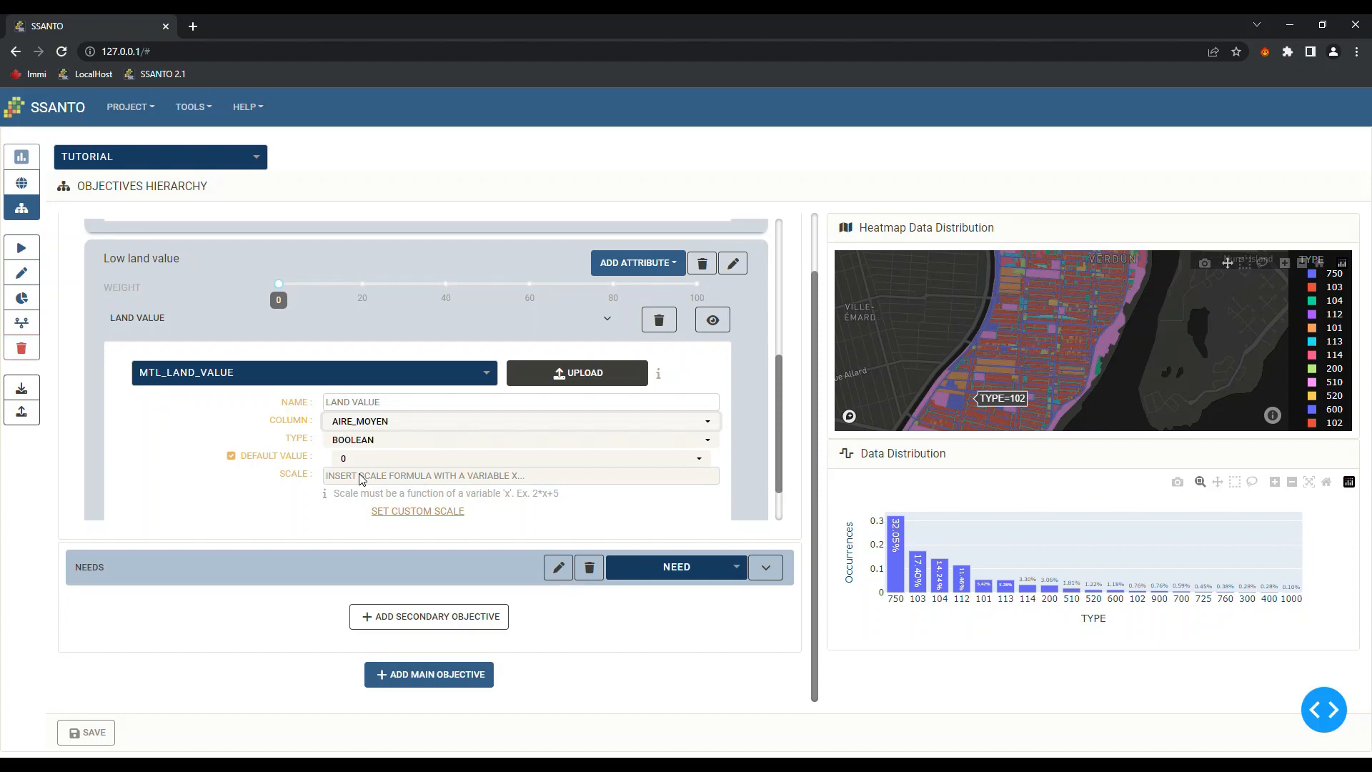
pyautogui.click(413, 446)
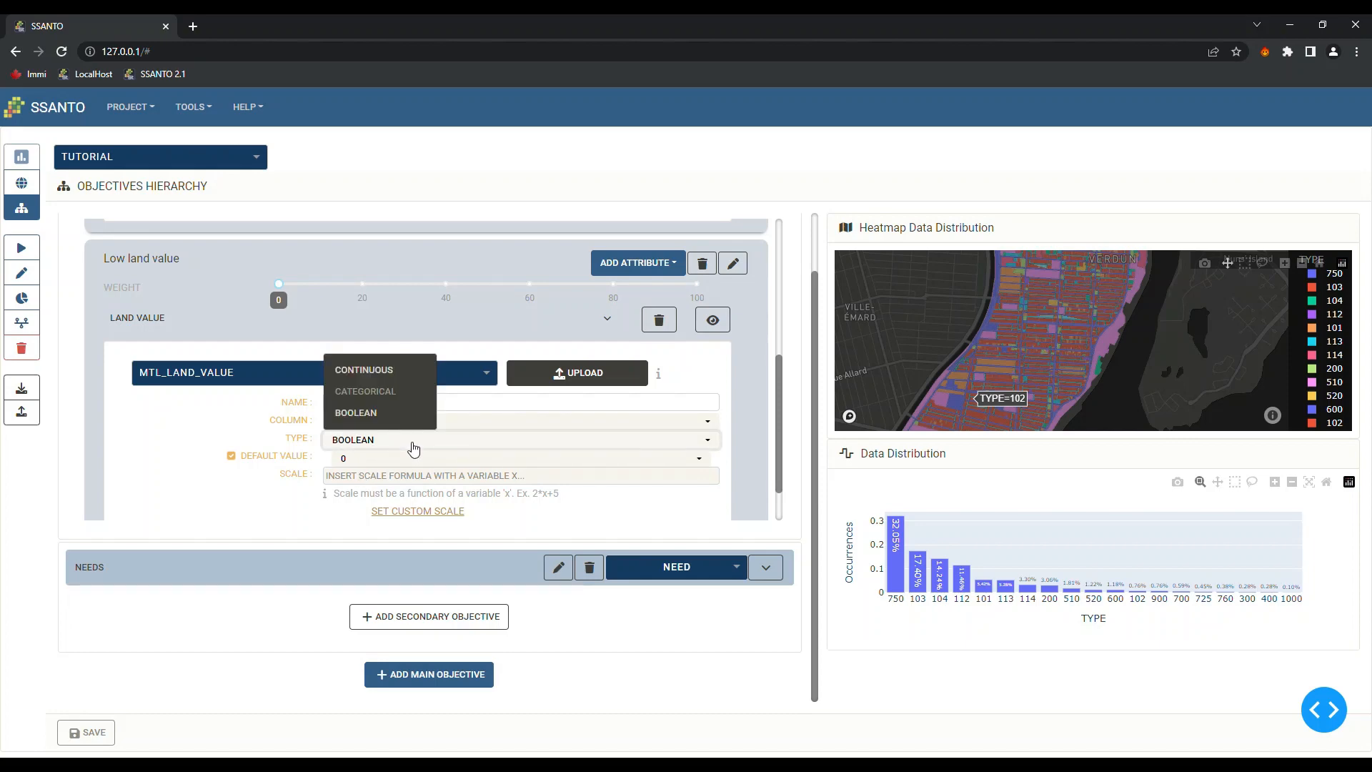
pyautogui.click(383, 372)
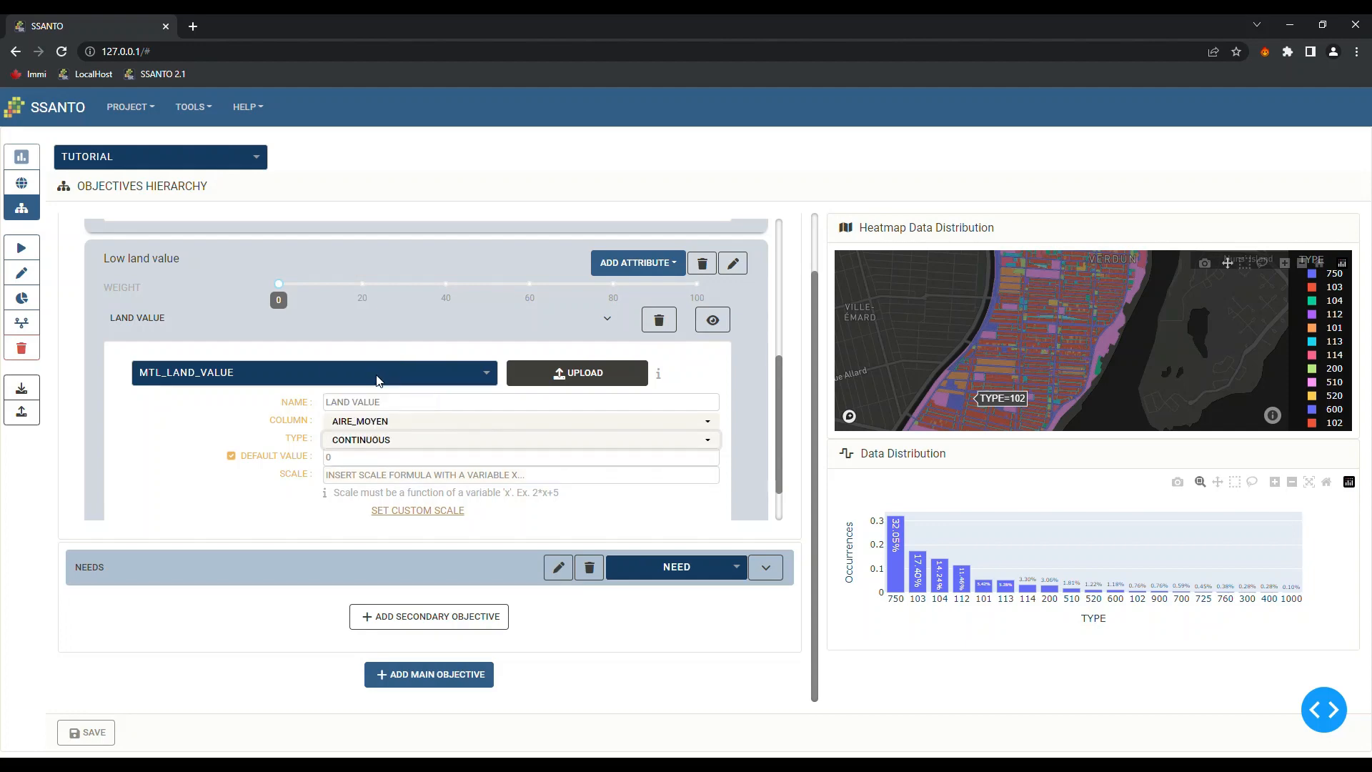
pyautogui.click(348, 464)
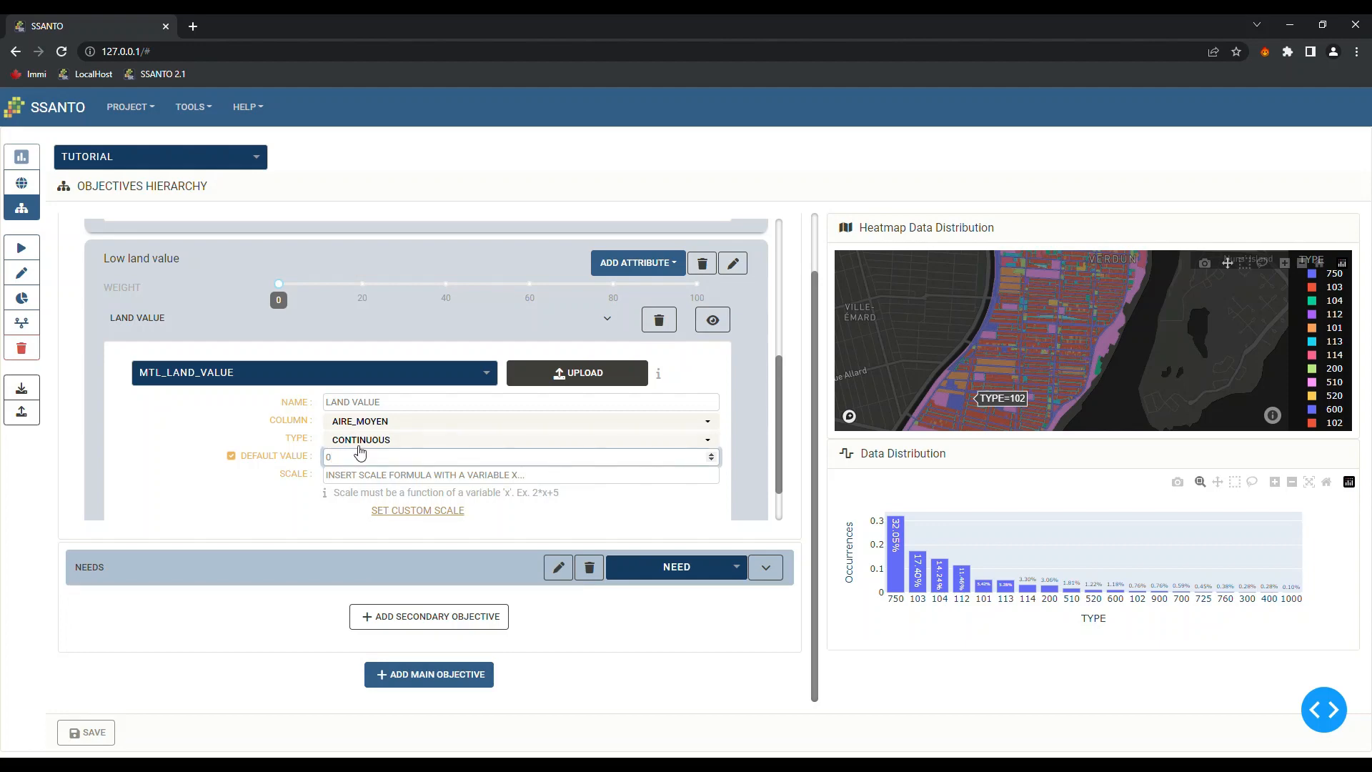
pyautogui.click(382, 476)
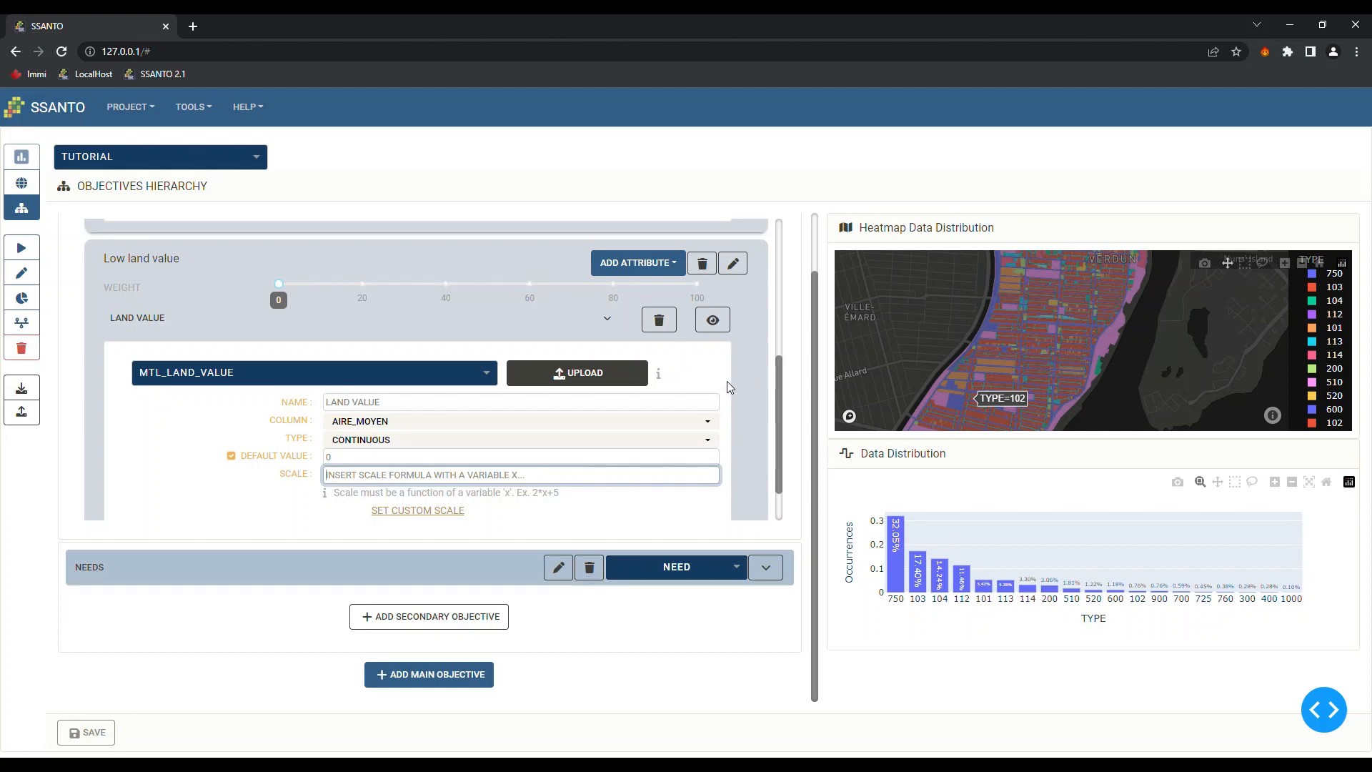
# Preview AIRE_MOYEN on the heatmap, autoscale the histogram, and zoom into the 0–9000 range
pyautogui.click(714, 321)
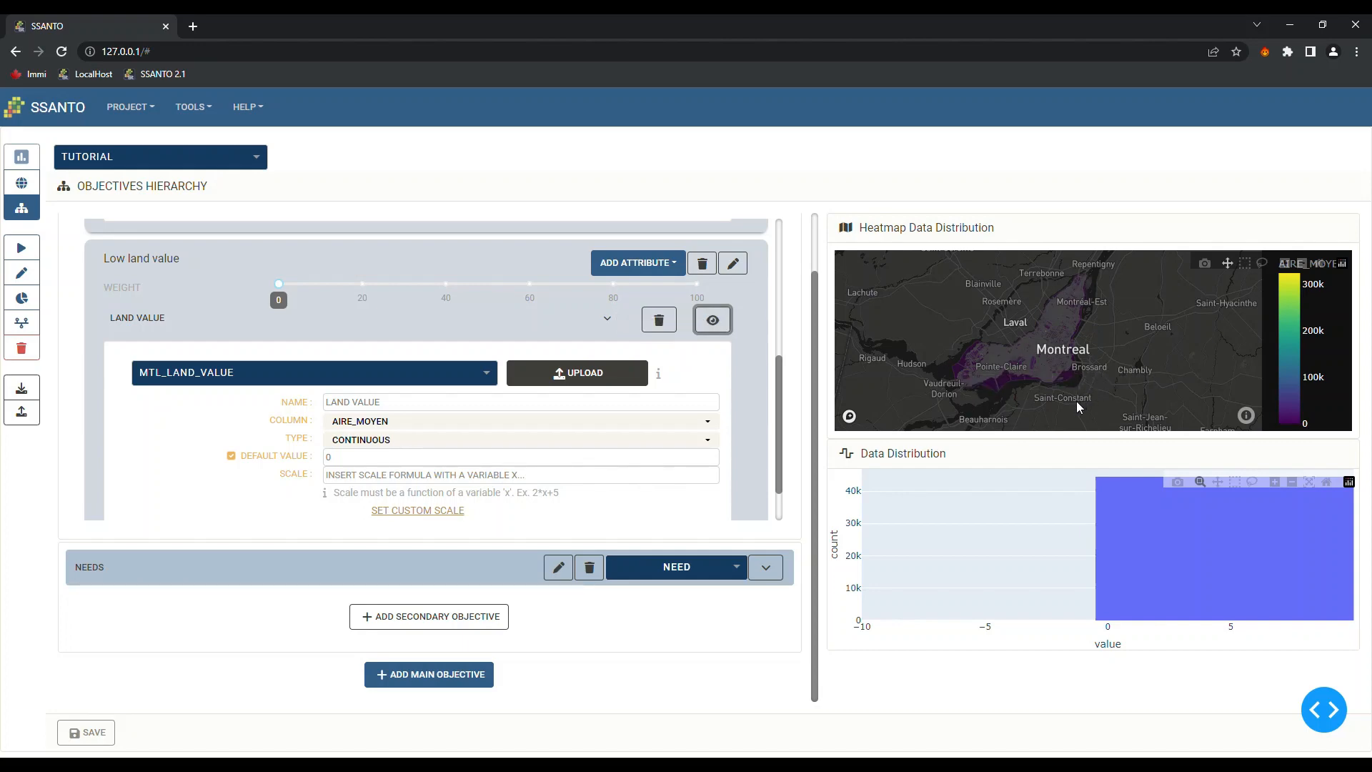
pyautogui.scroll(2, 1073, 364)
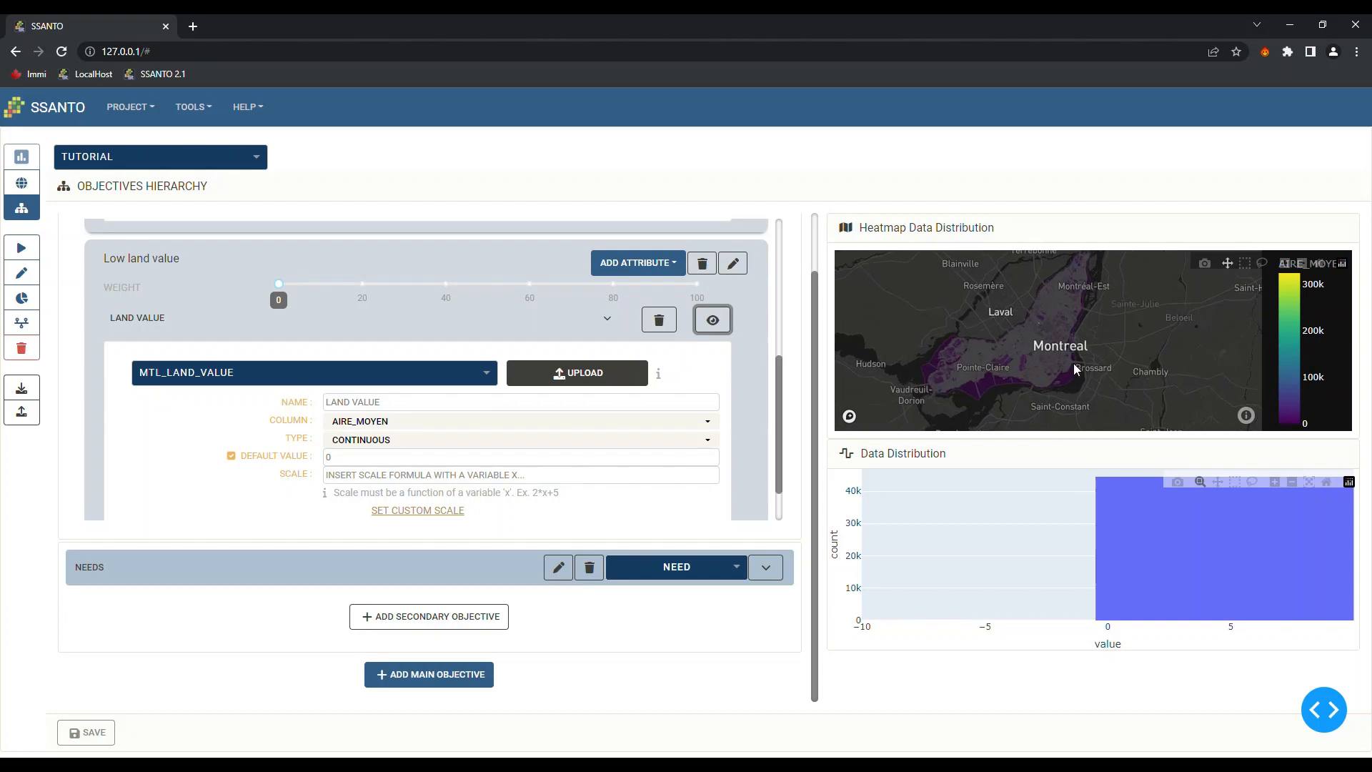
pyautogui.scroll(5, 1073, 363)
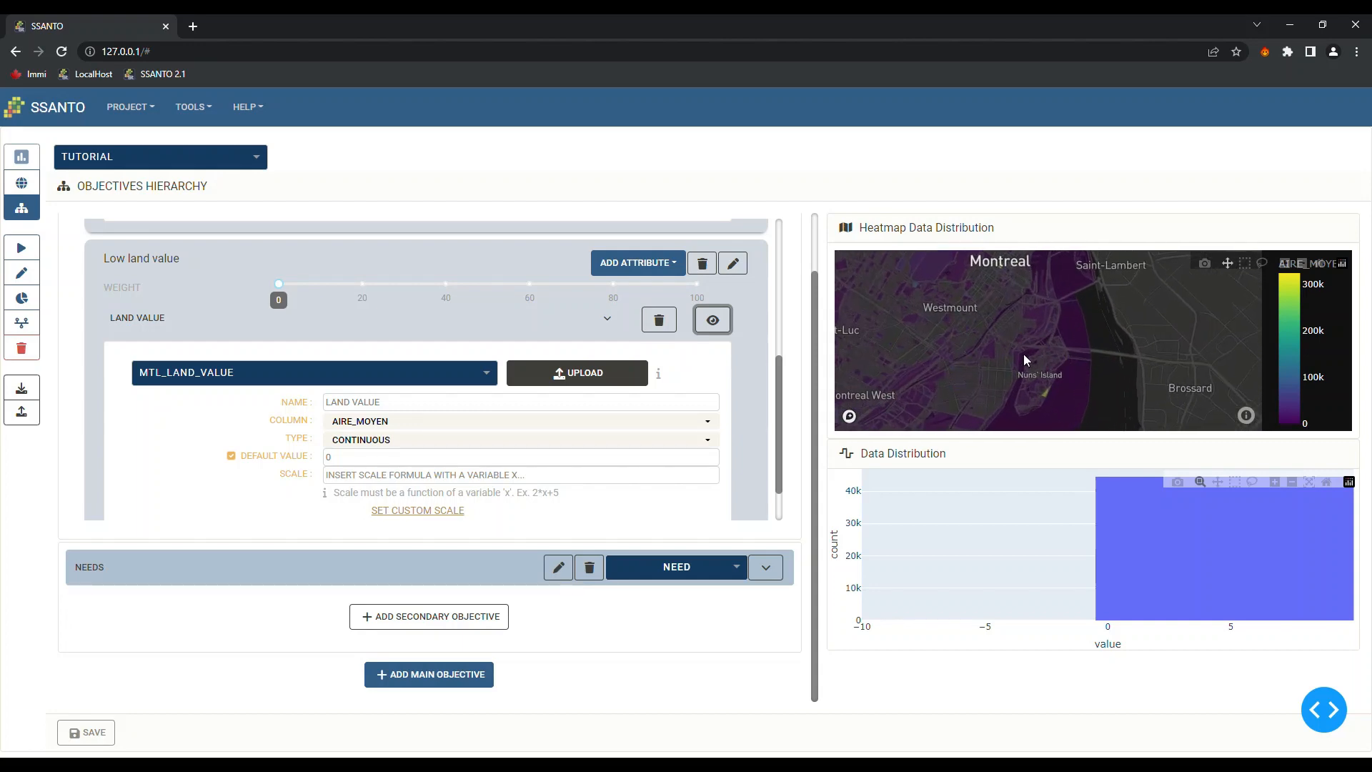
pyautogui.scroll(1, 1024, 354)
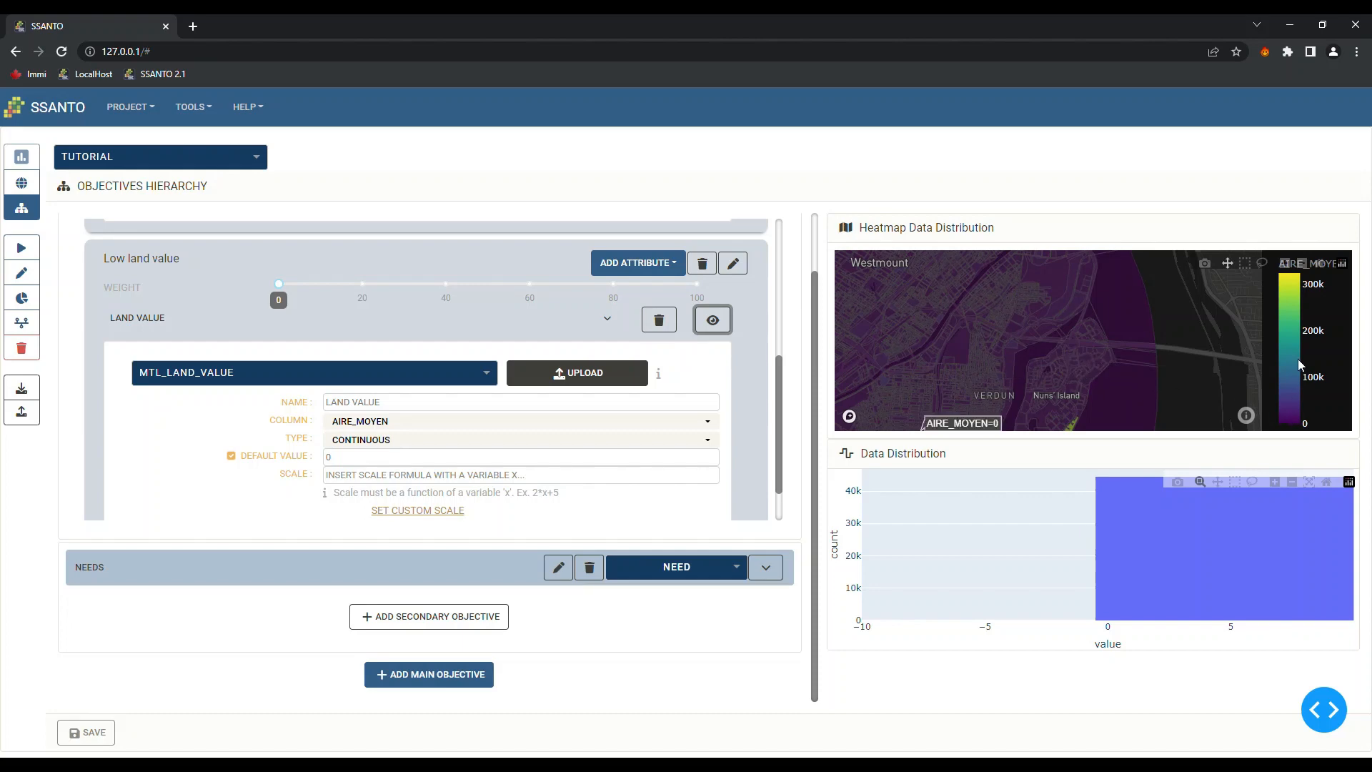
pyautogui.scroll(-4, 1085, 341)
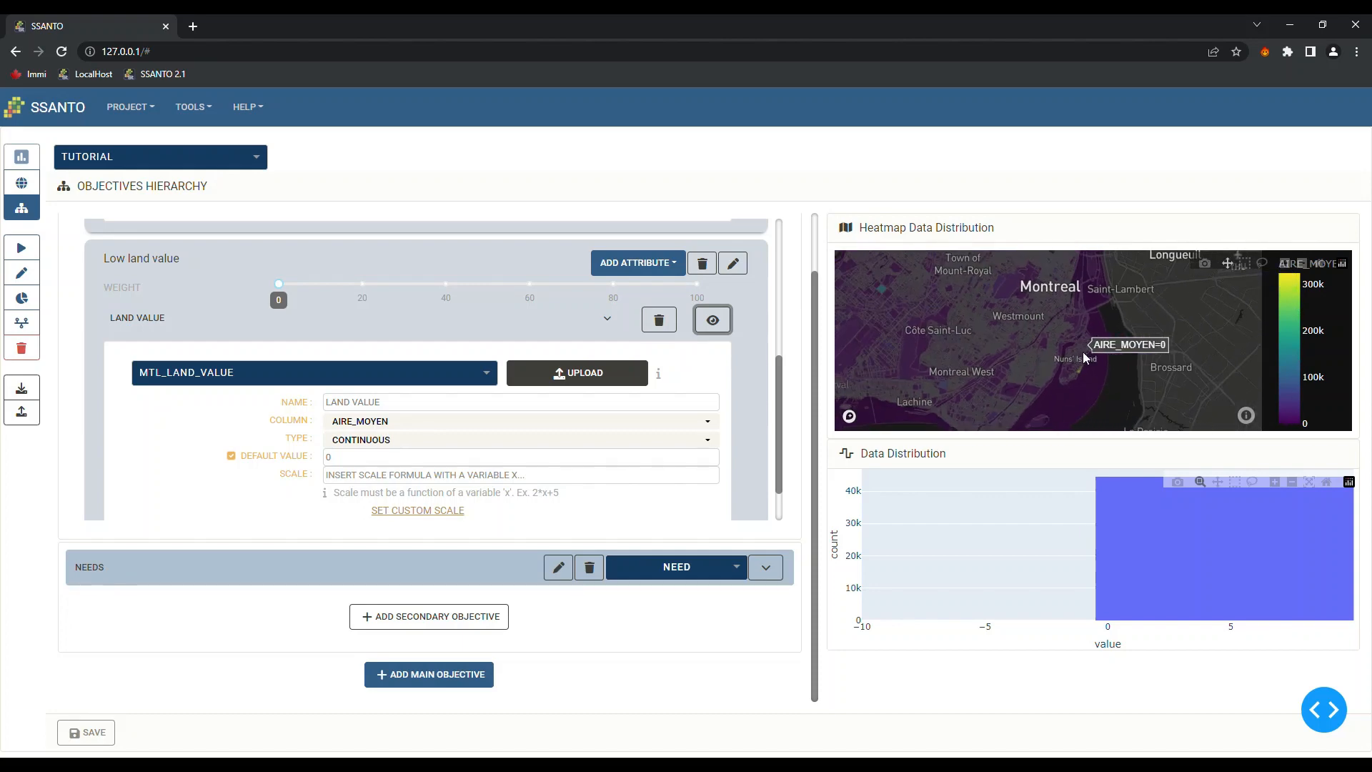
pyautogui.scroll(3, 1077, 367)
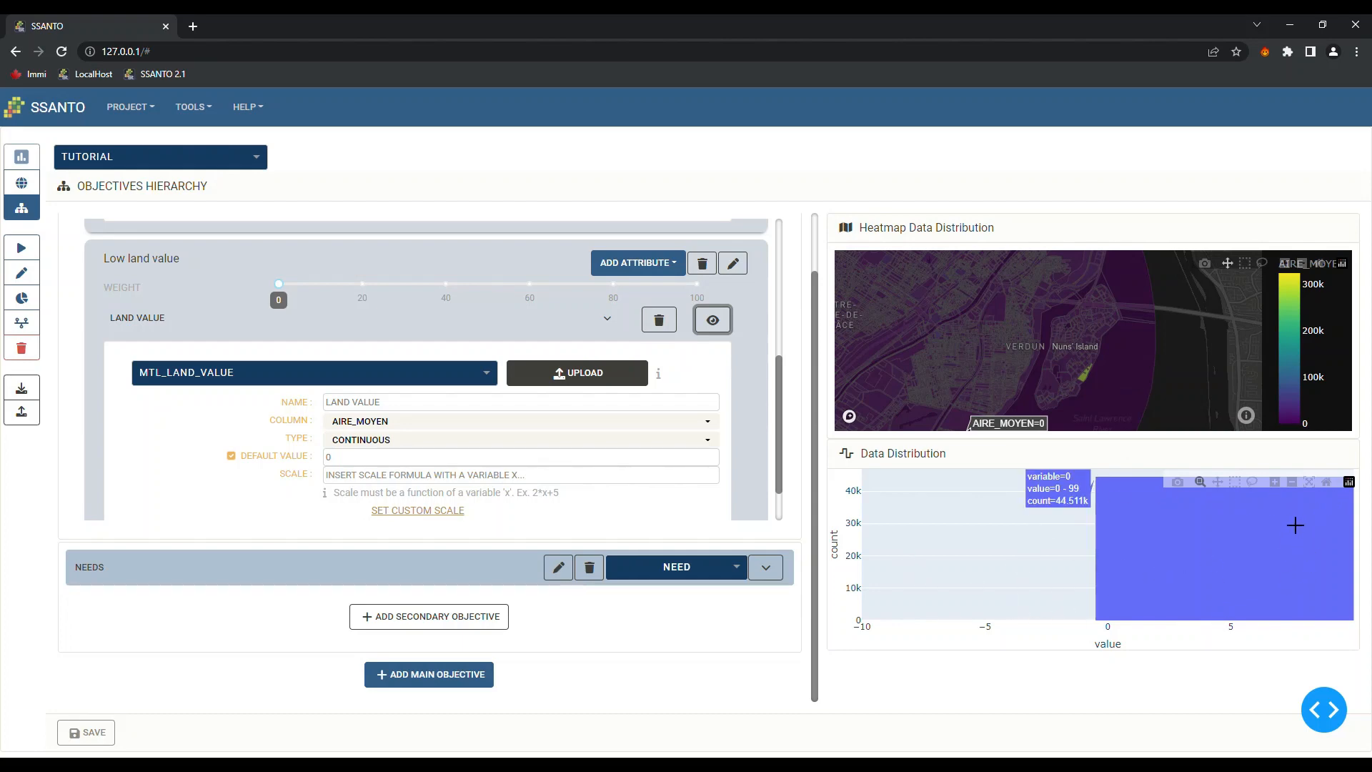
pyautogui.click(1311, 486)
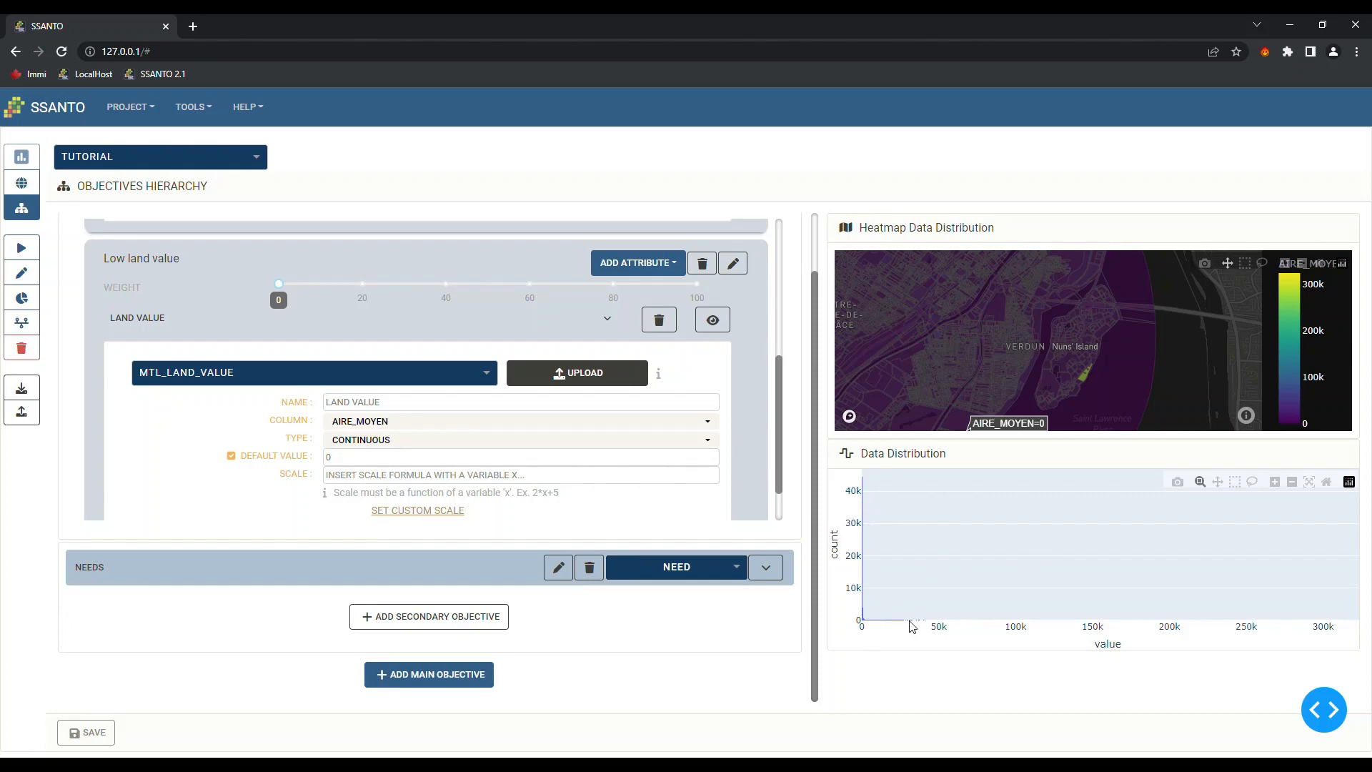
pyautogui.moveTo(879, 606); pyautogui.dragTo(861, 632)
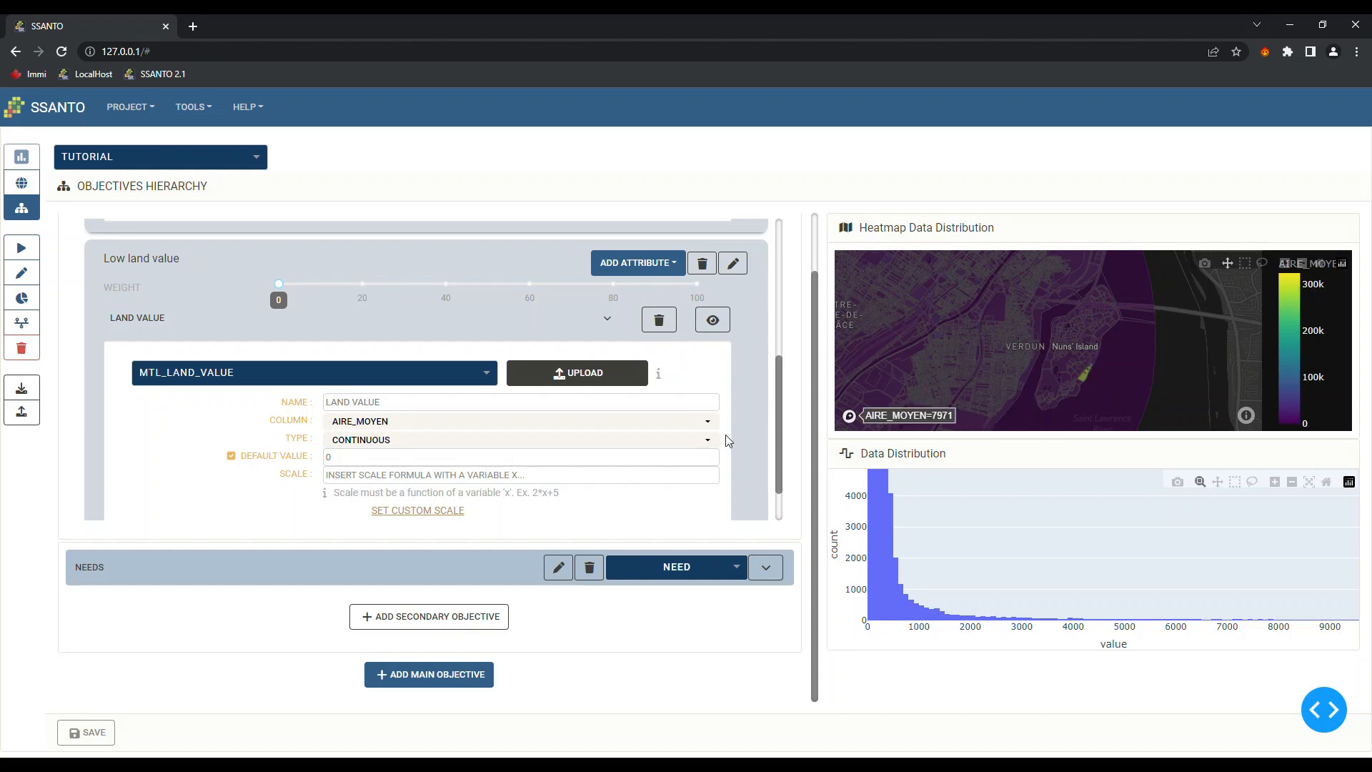
# Enter 100 - ((X/3300)+1) as the LAND VALUE attribute's scale formula
pyautogui.click(434, 475)
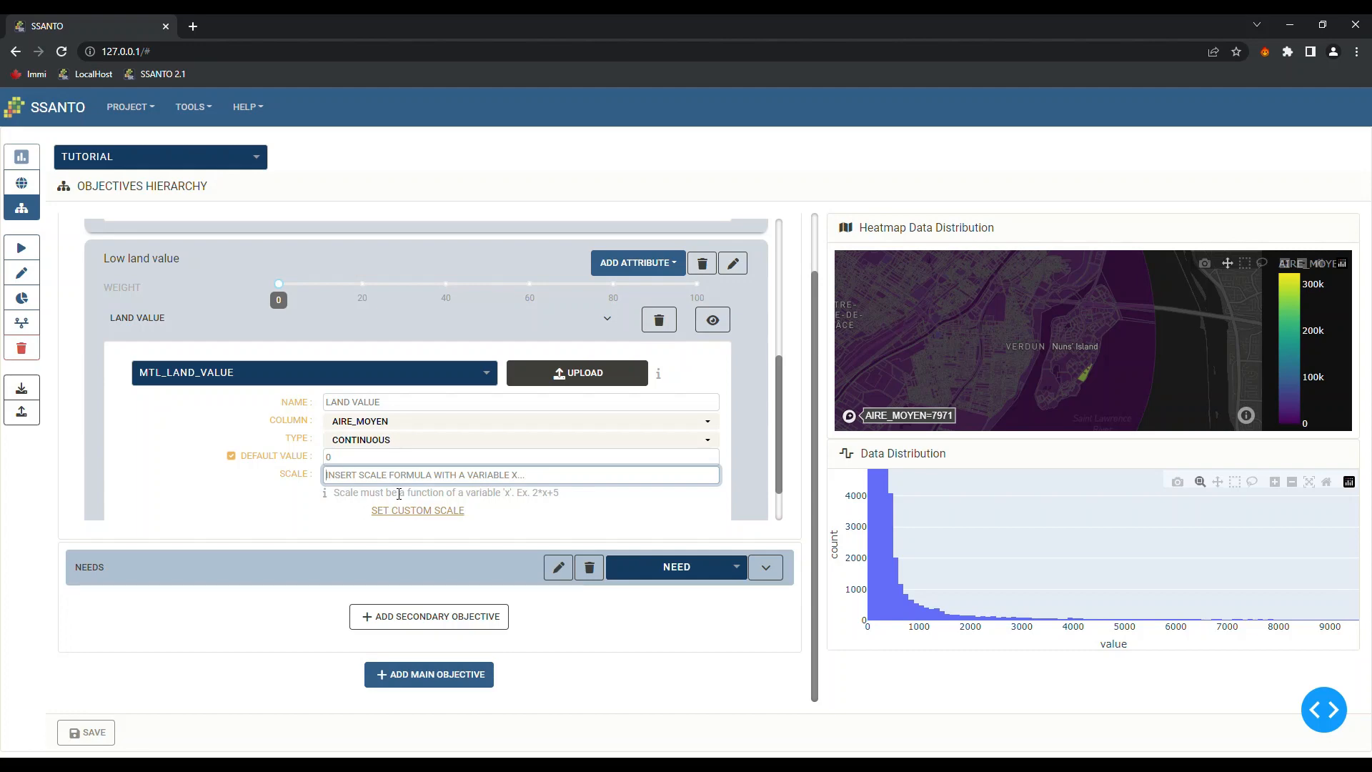
pyautogui.write('100')
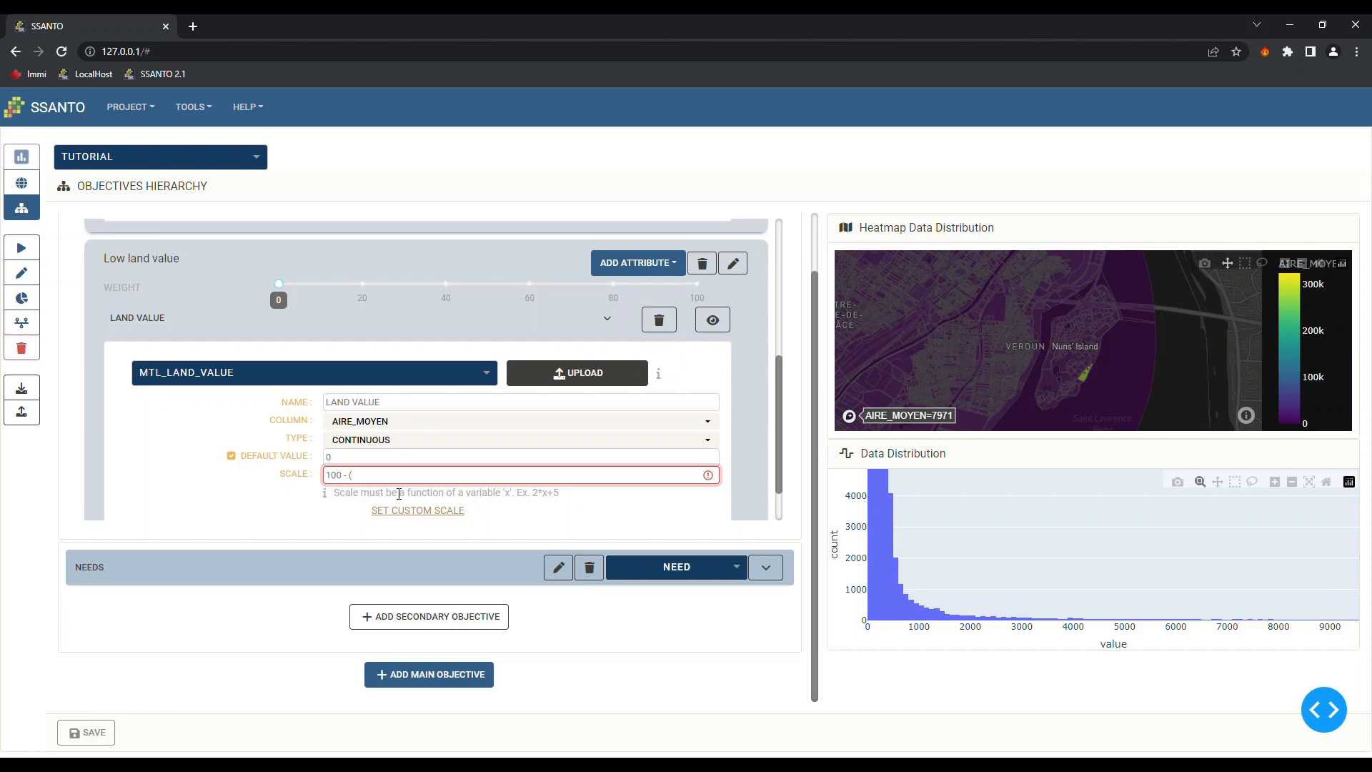
pyautogui.write('- ((X')
pyautogui.write('/3300)+1)')
pyautogui.scroll(-1, 654, 401)
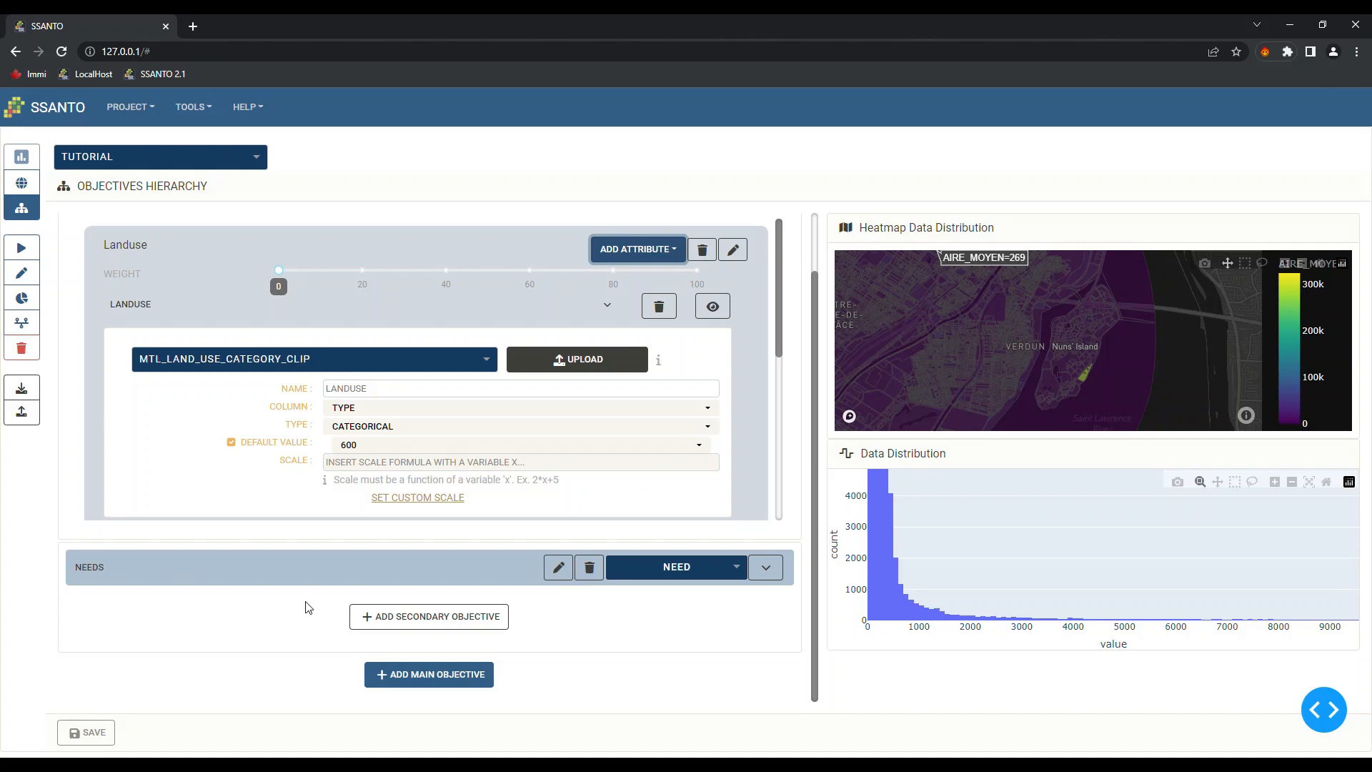
# Create a new secondary objective under Needs and name it 'High imperviousness'
pyautogui.click(432, 616)
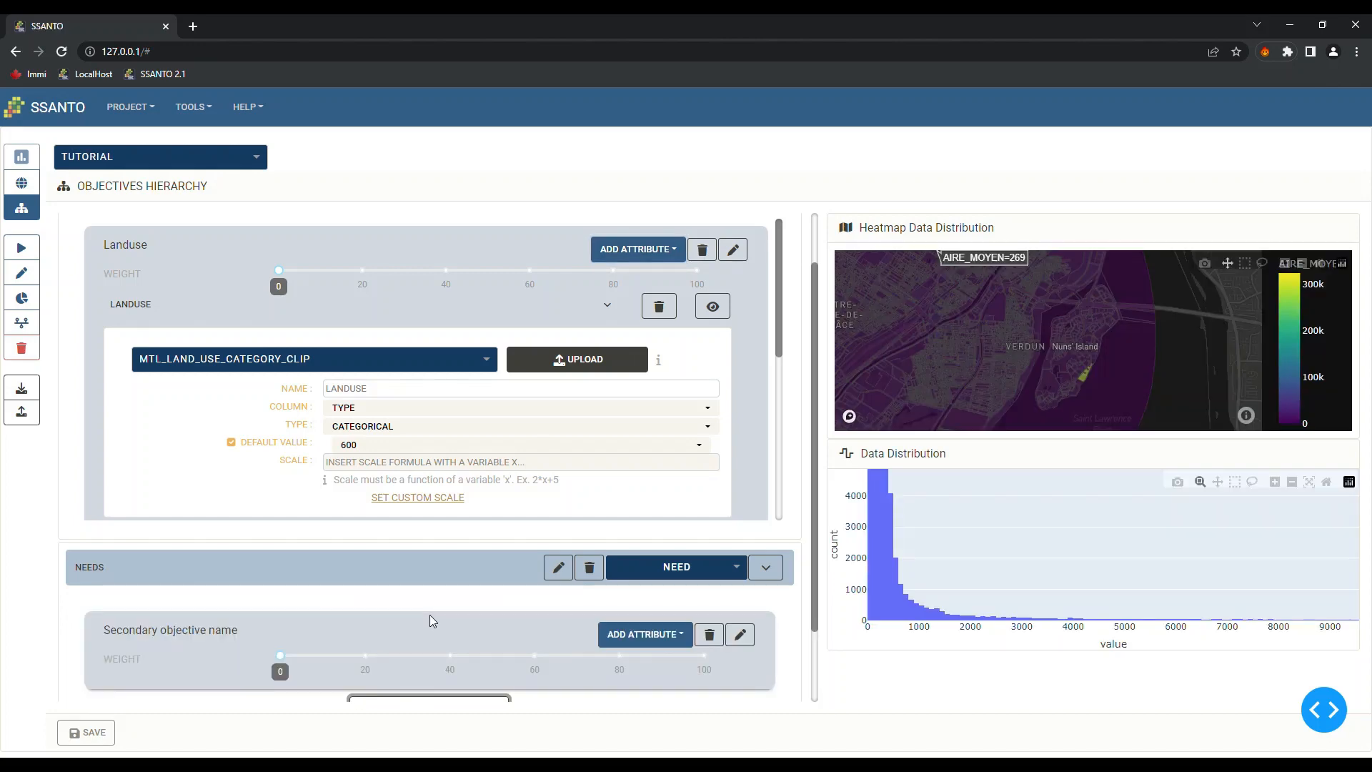
pyautogui.scroll(-2, 430, 615)
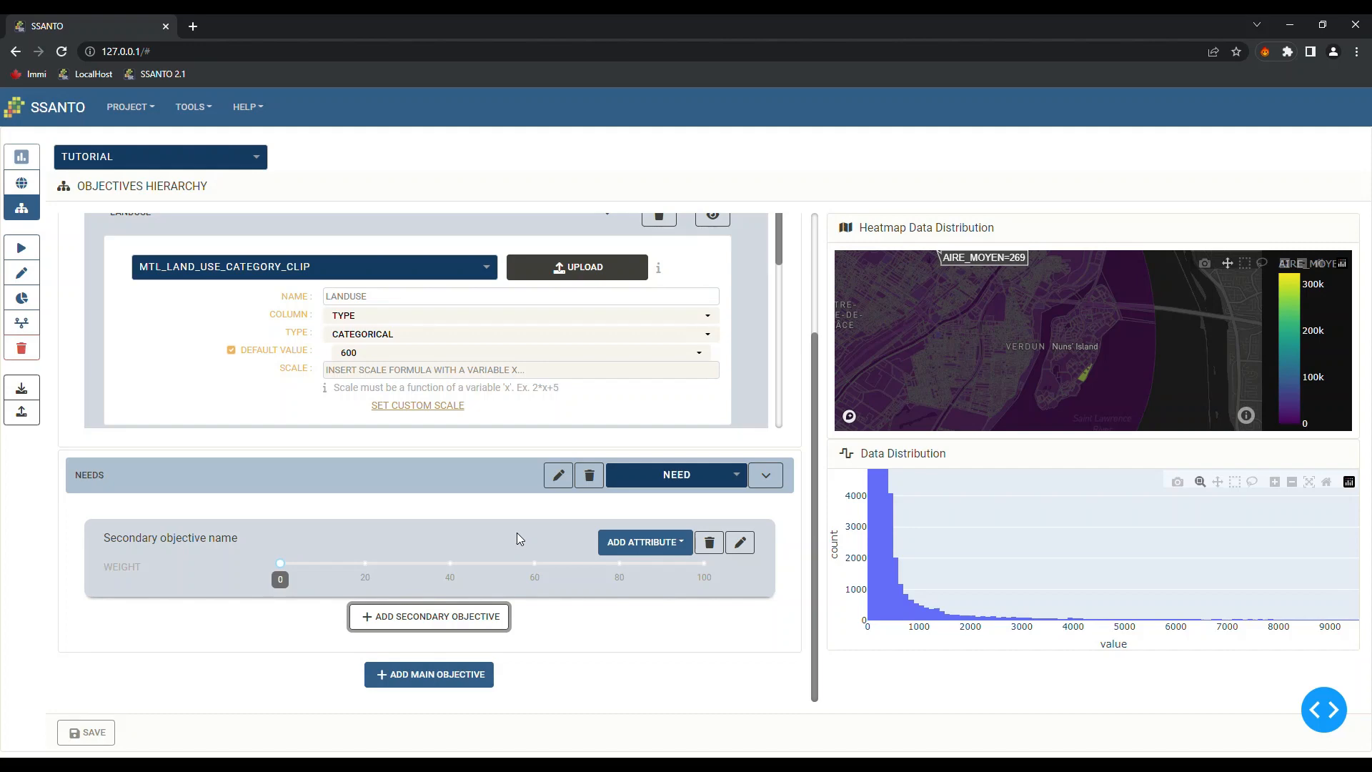
pyautogui.click(740, 542)
pyautogui.click(237, 579)
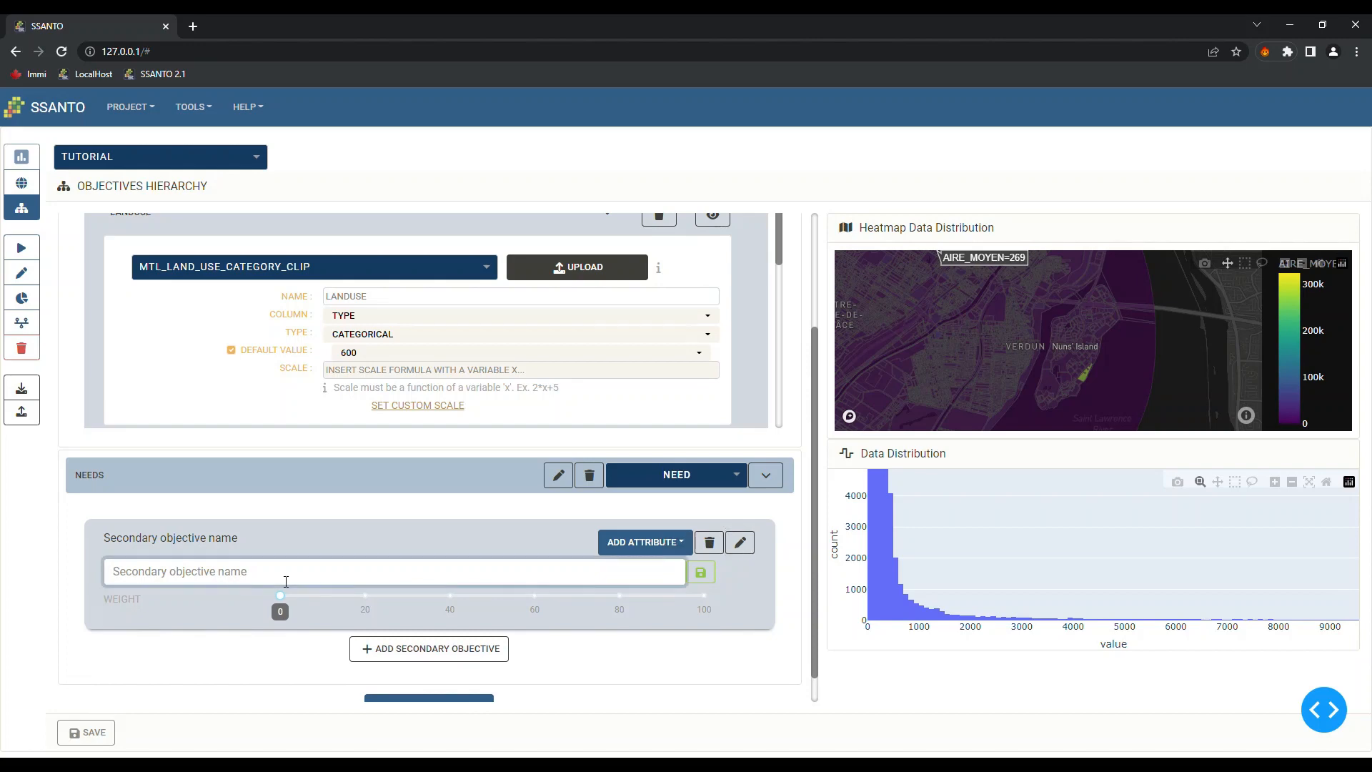
pyautogui.press('BackSpace')
pyautogui.write('High imperviousness')
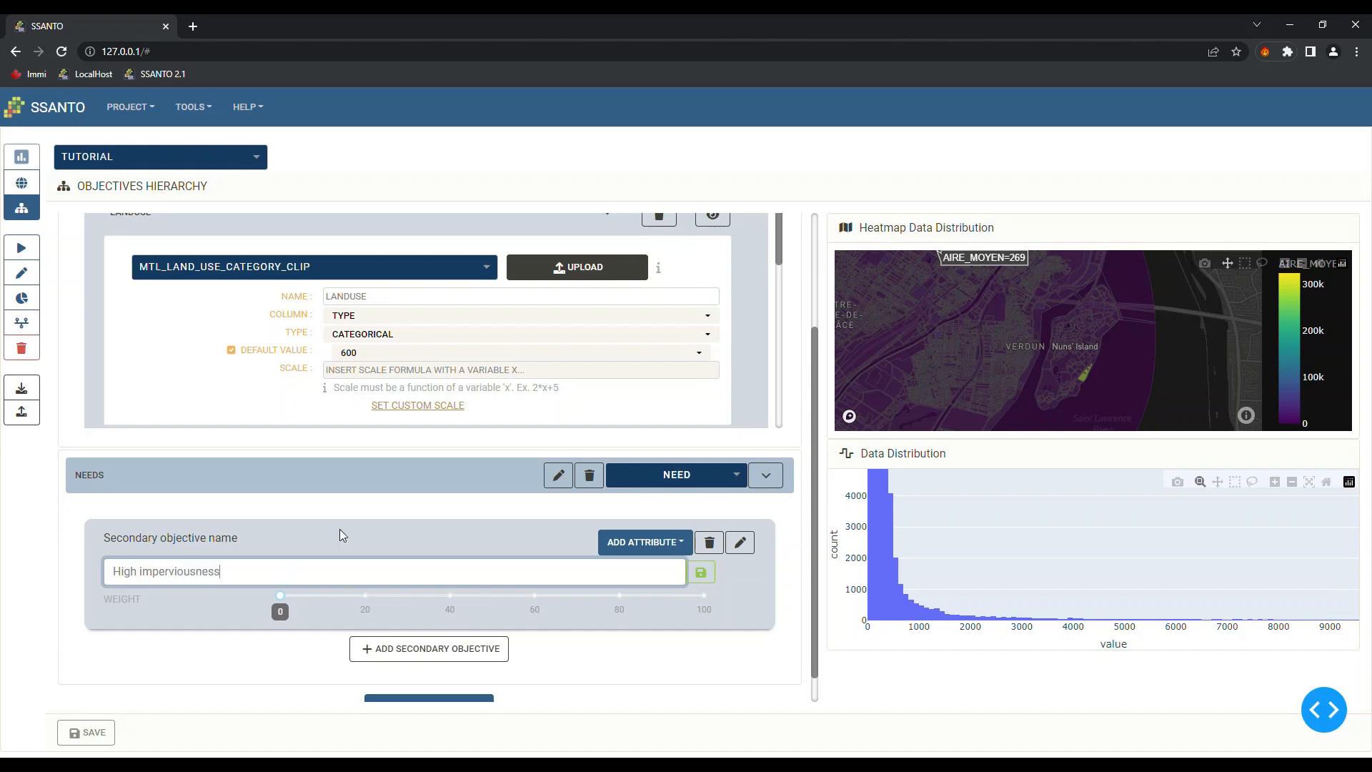
pyautogui.click(700, 572)
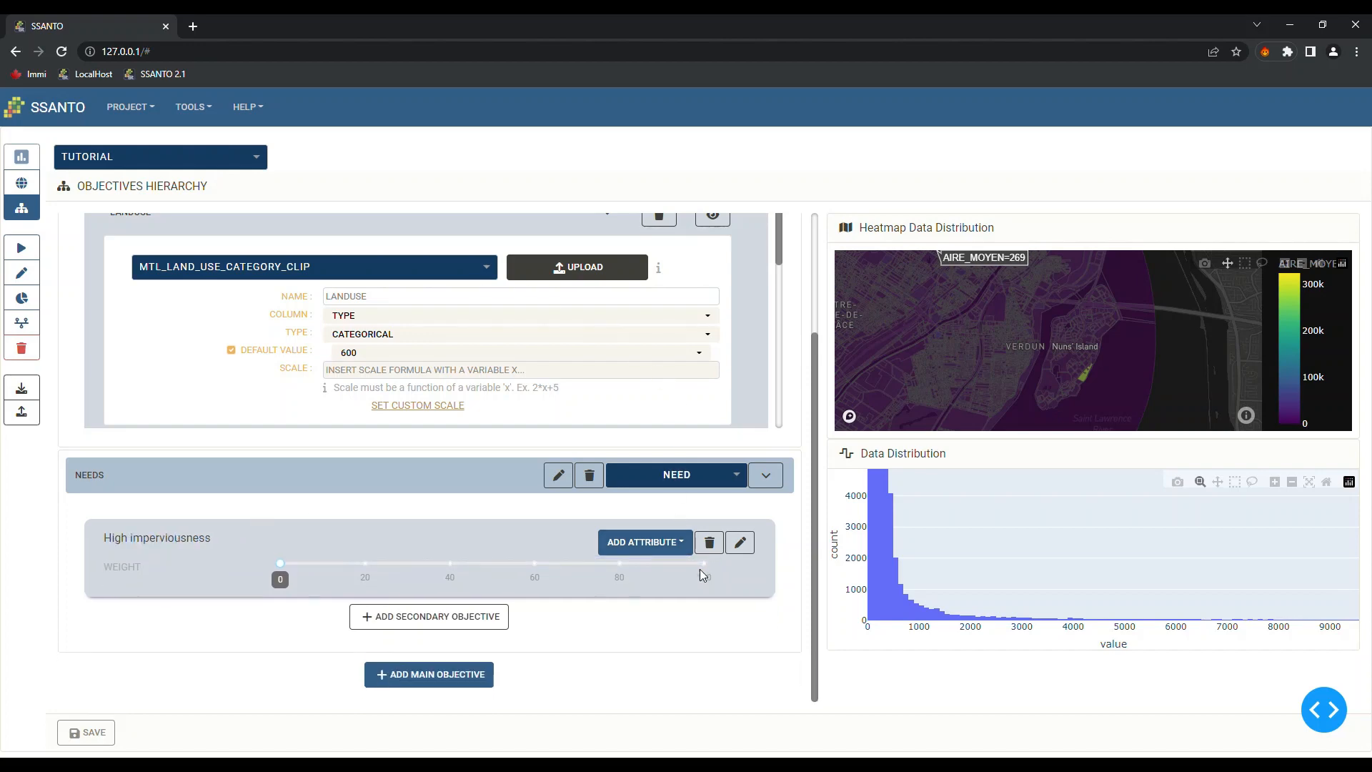
# Add a data attribute to High imperviousness from the IMPERMEABILITY_RASTERISED_A7D raster
pyautogui.click(670, 544)
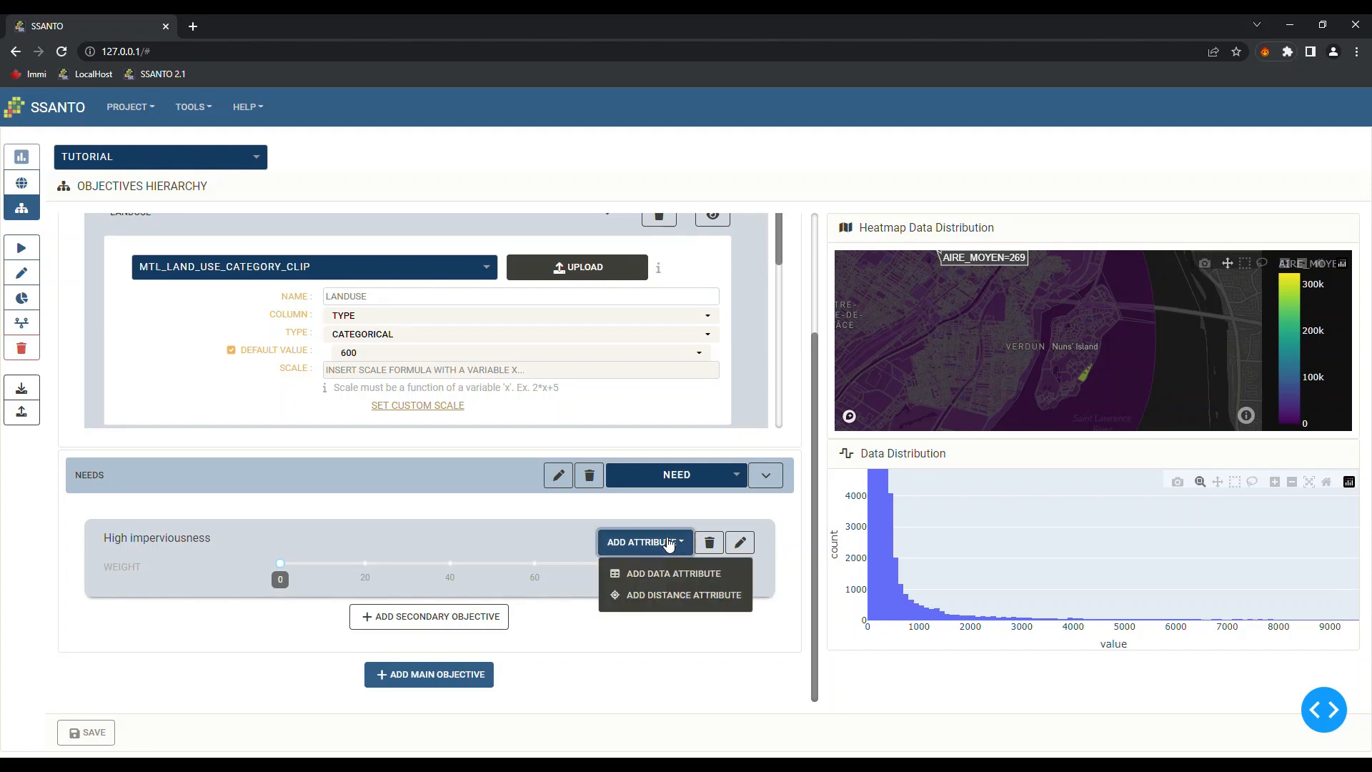
pyautogui.click(664, 579)
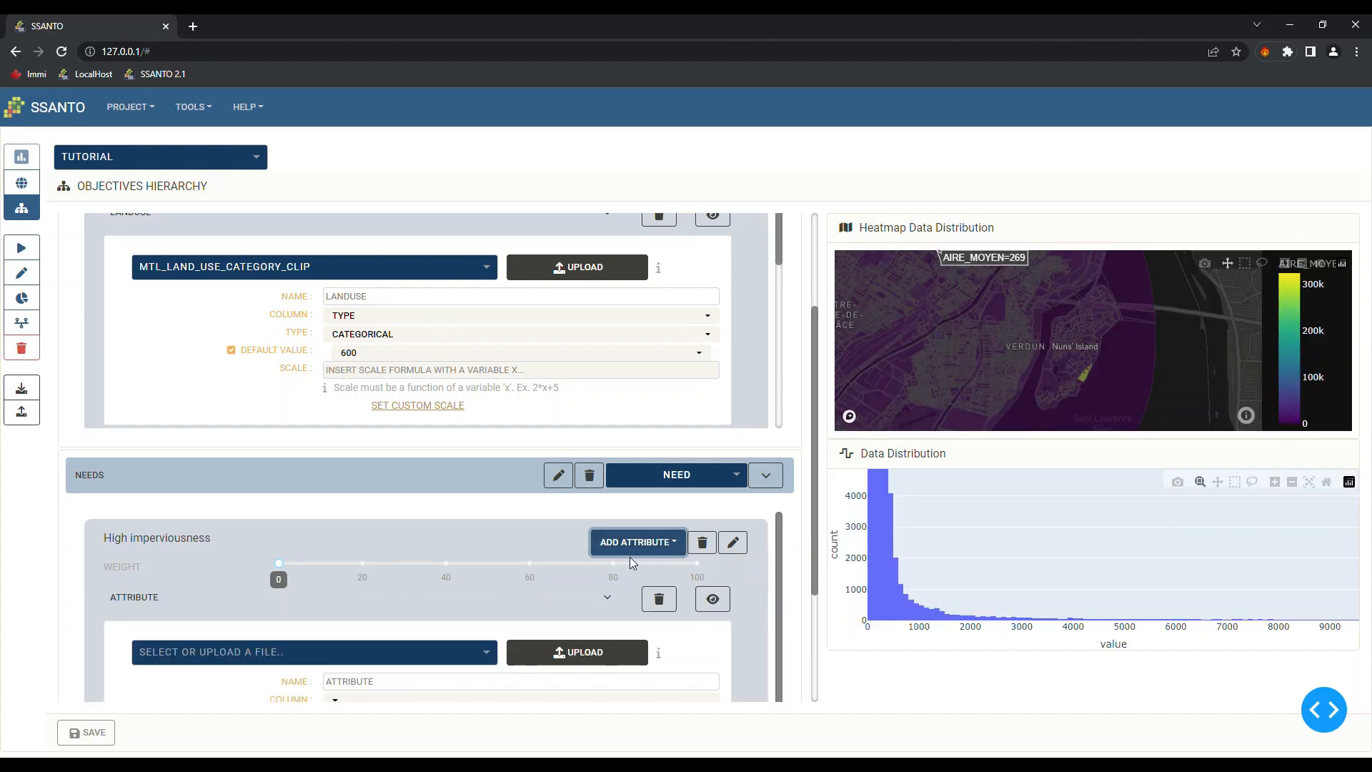
pyautogui.scroll(-1, 501, 601)
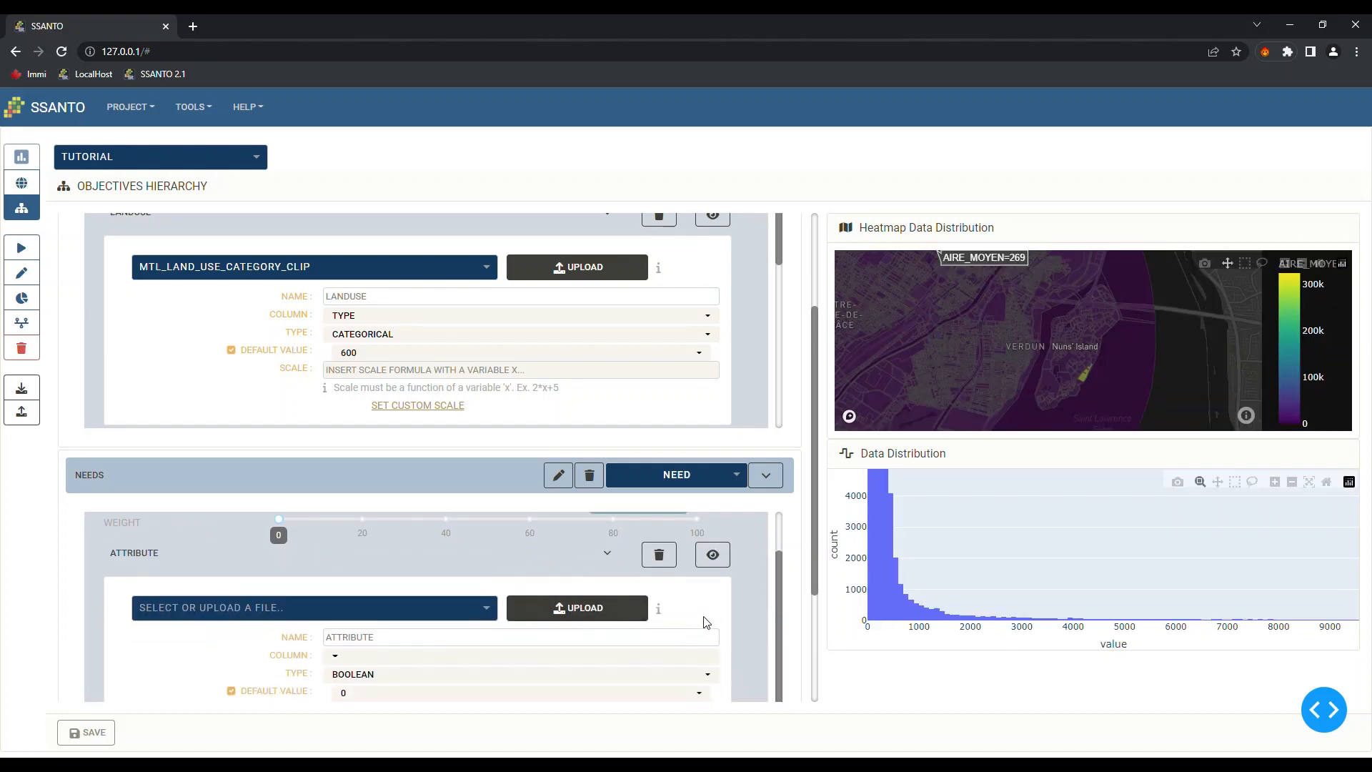
pyautogui.click(576, 609)
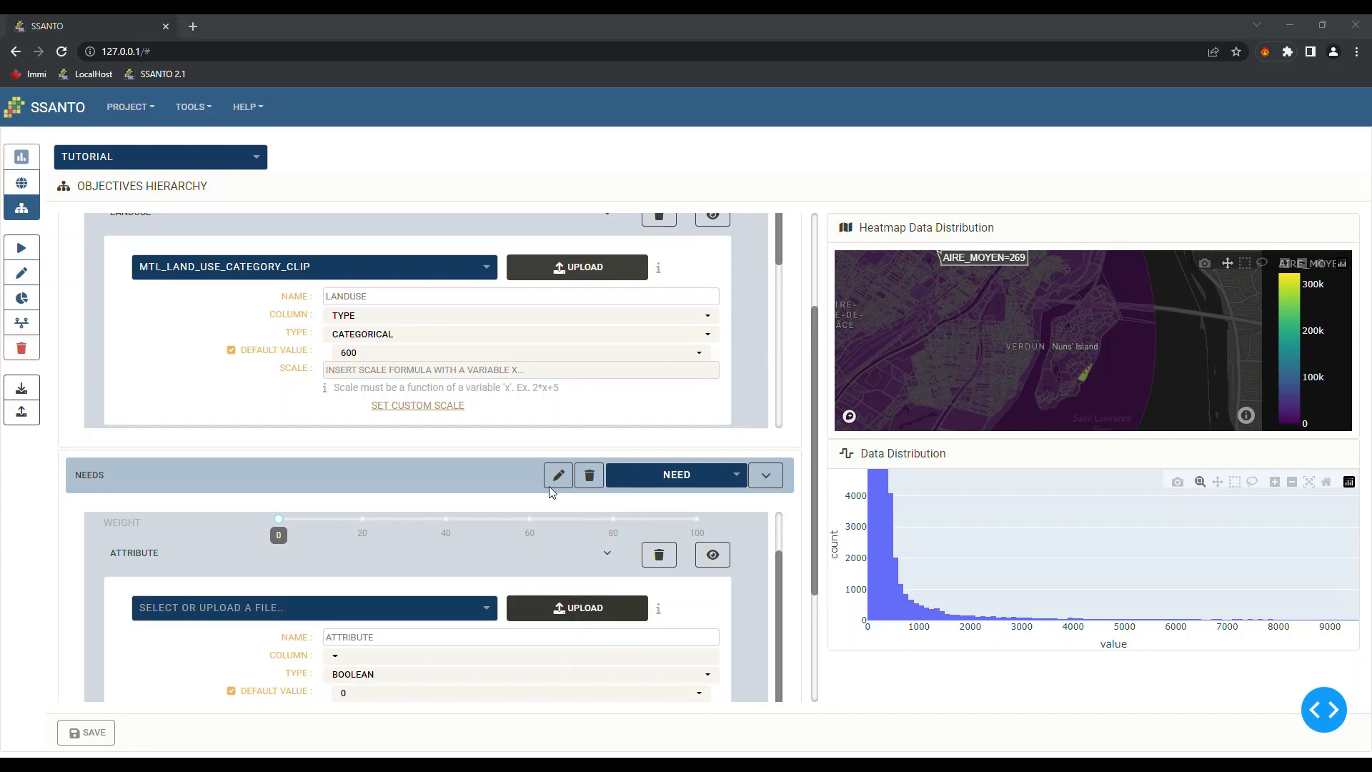
pyautogui.click(509, 435)
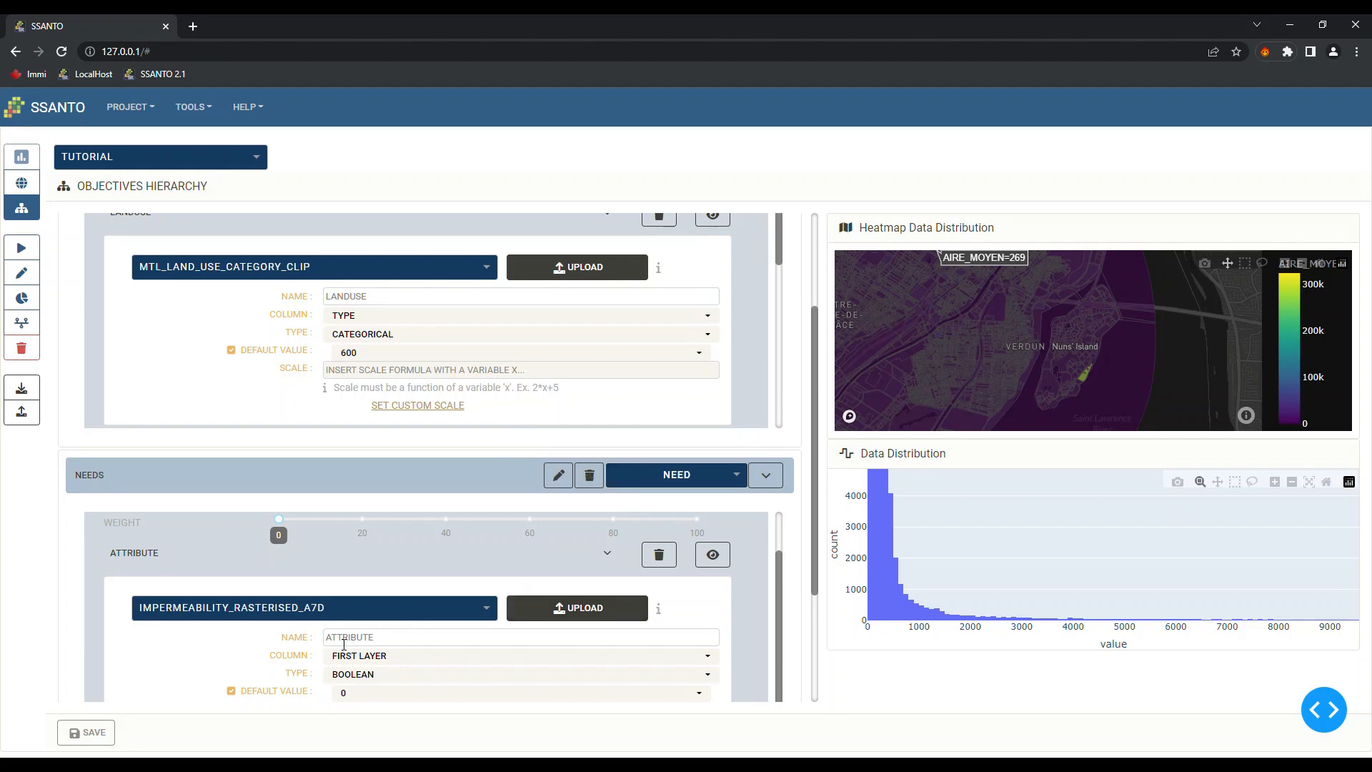
# Name the attribute IMPERMEABILITY and set its type to continuous
pyautogui.moveTo(380, 641); pyautogui.dragTo(307, 642)
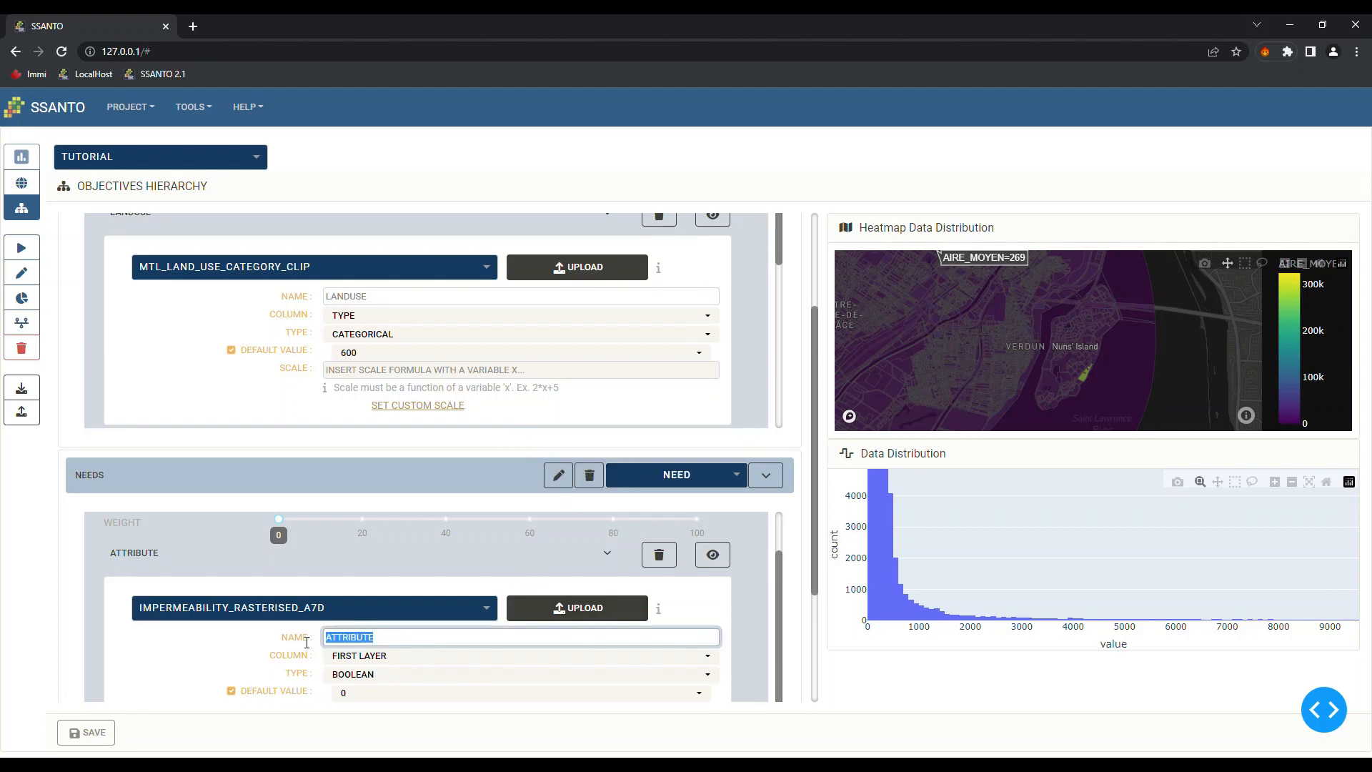
pyautogui.write('IMPERMEABILITY')
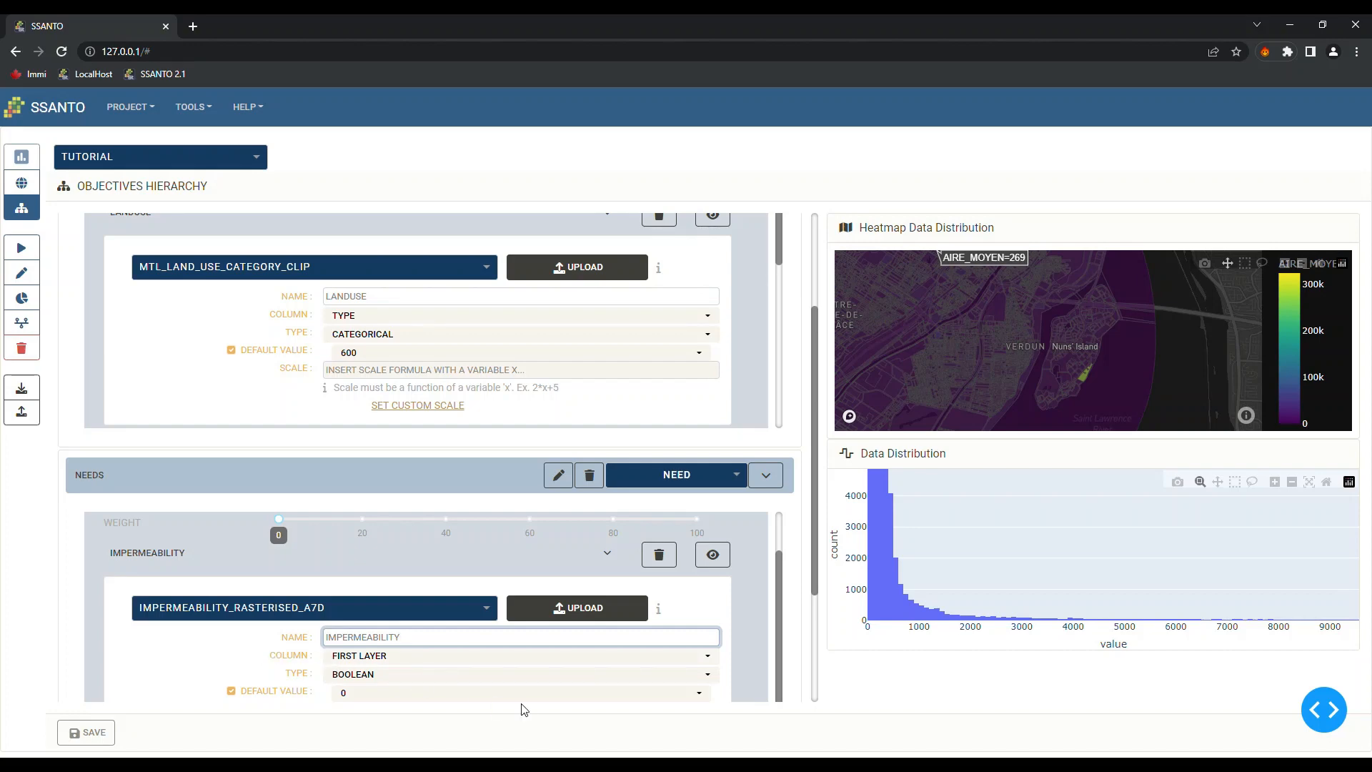
pyautogui.click(457, 679)
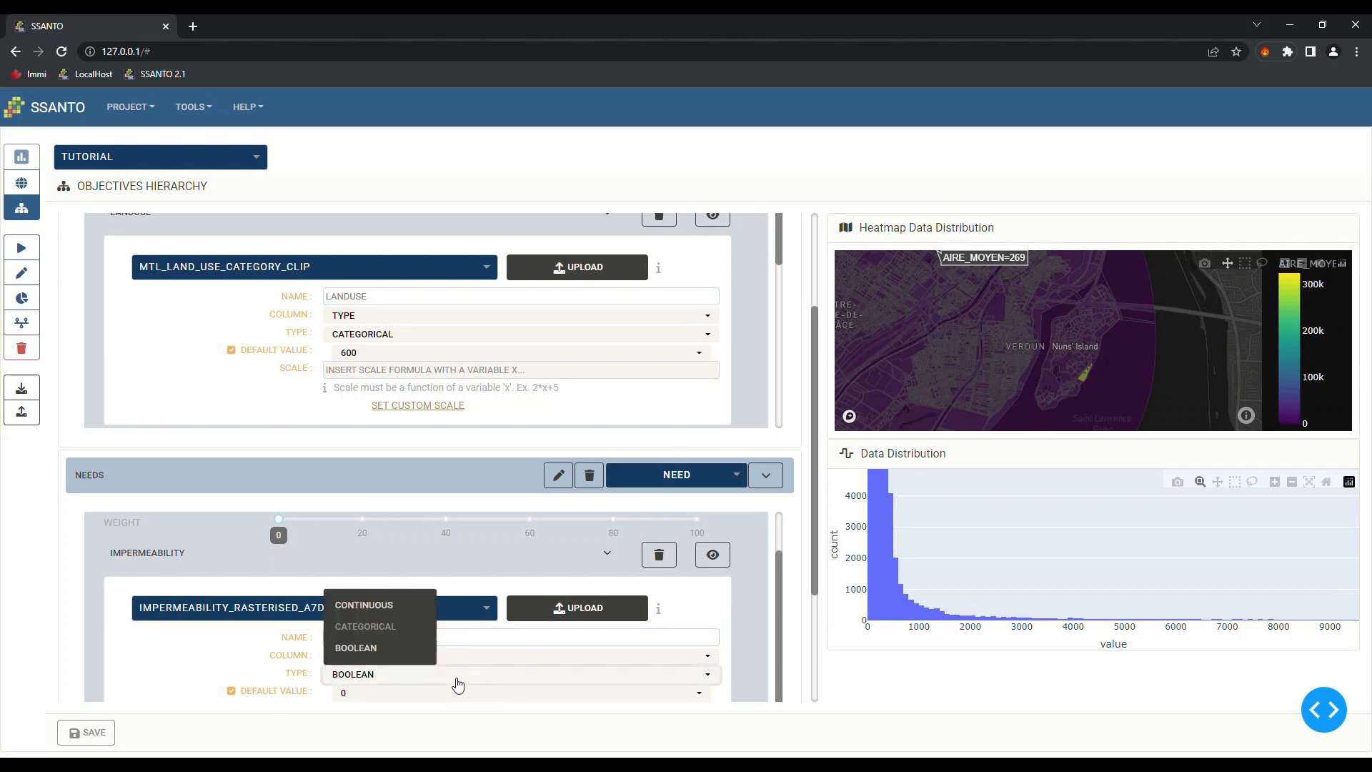
pyautogui.click(384, 607)
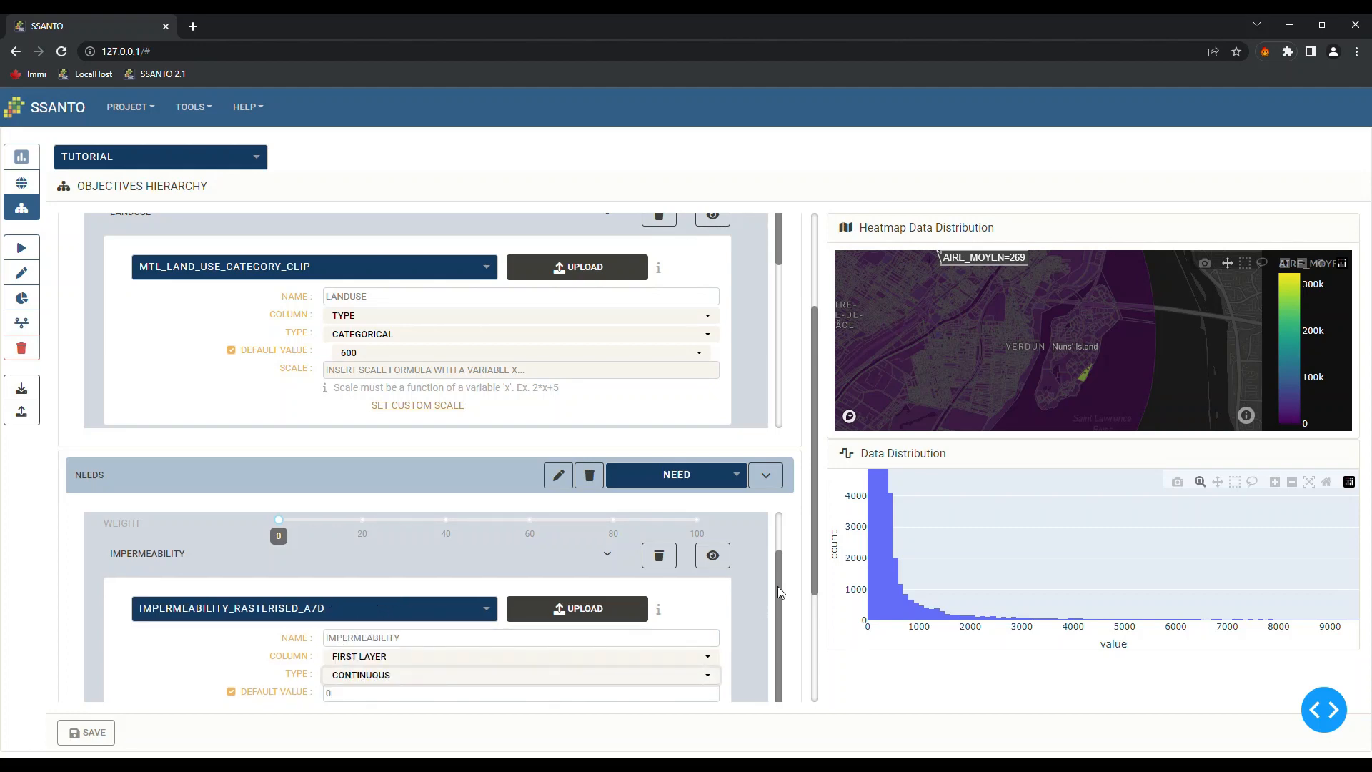
pyautogui.scroll(-3, 579, 667)
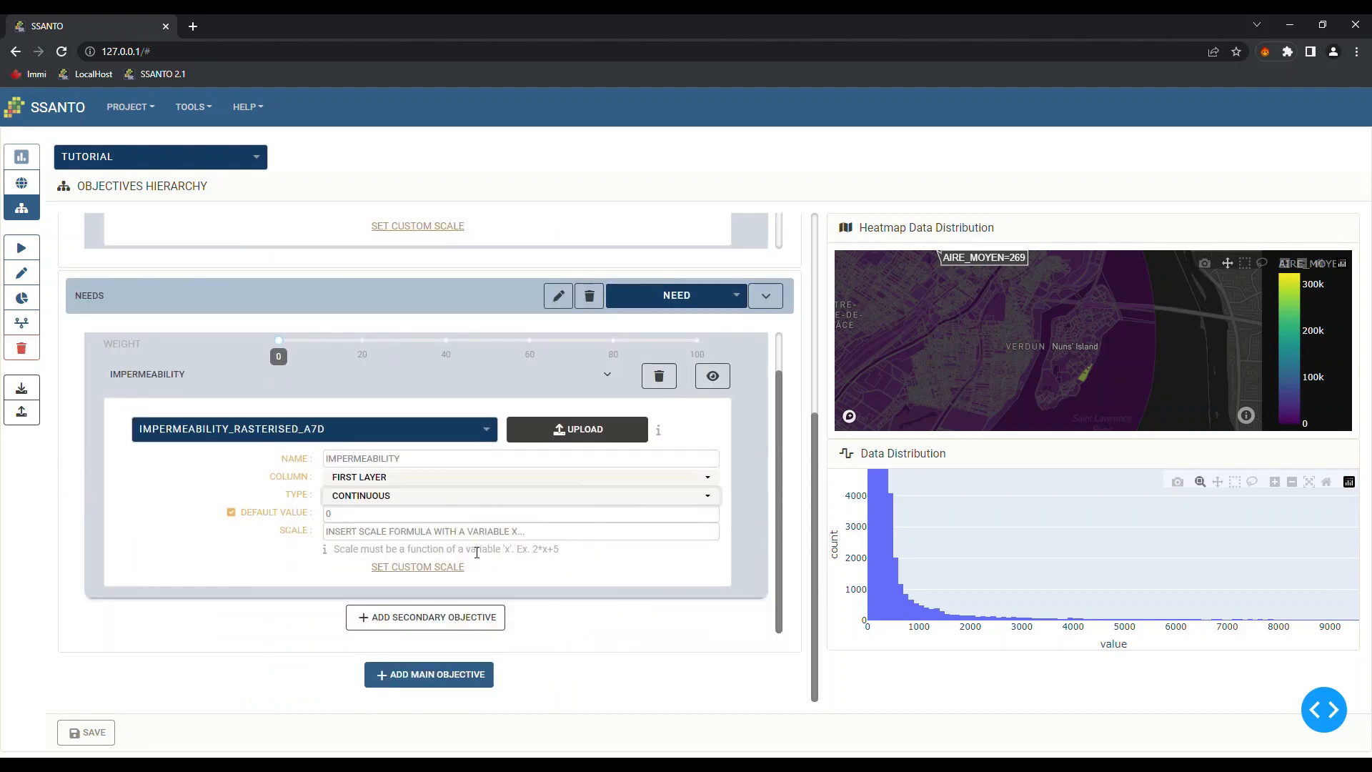
# Preview impermeability on the heatmap with an autoscaled histogram and set its scale formula to X
pyautogui.click(716, 380)
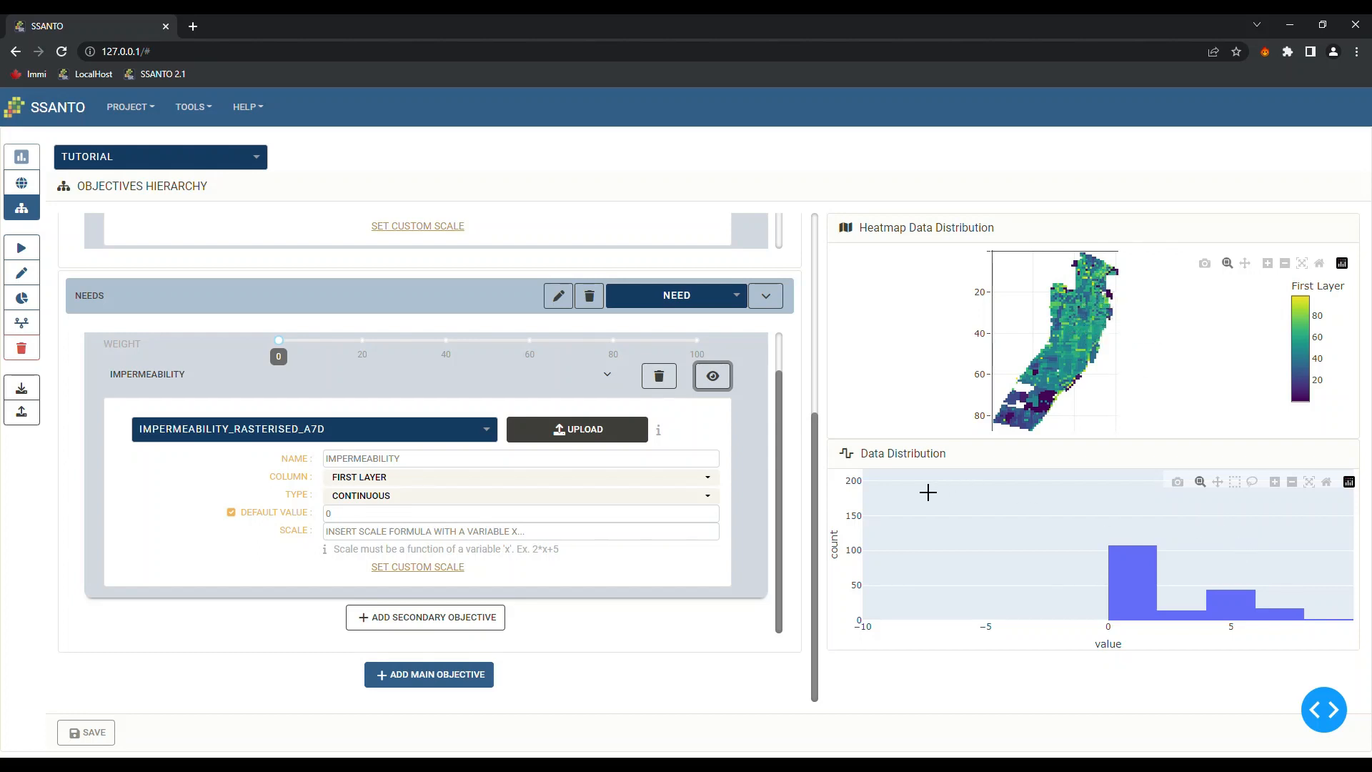
pyautogui.moveTo(1162, 580)
pyautogui.click(1312, 486)
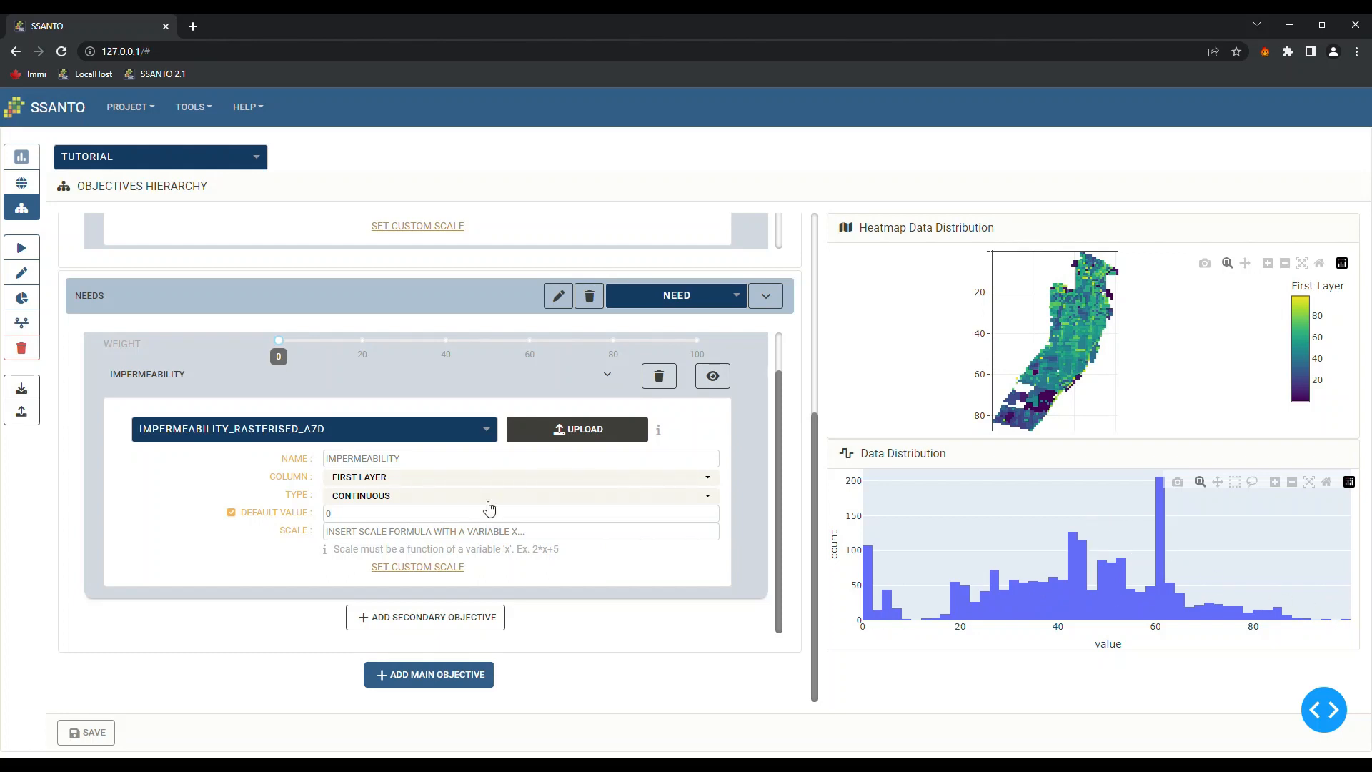
pyautogui.click(350, 533)
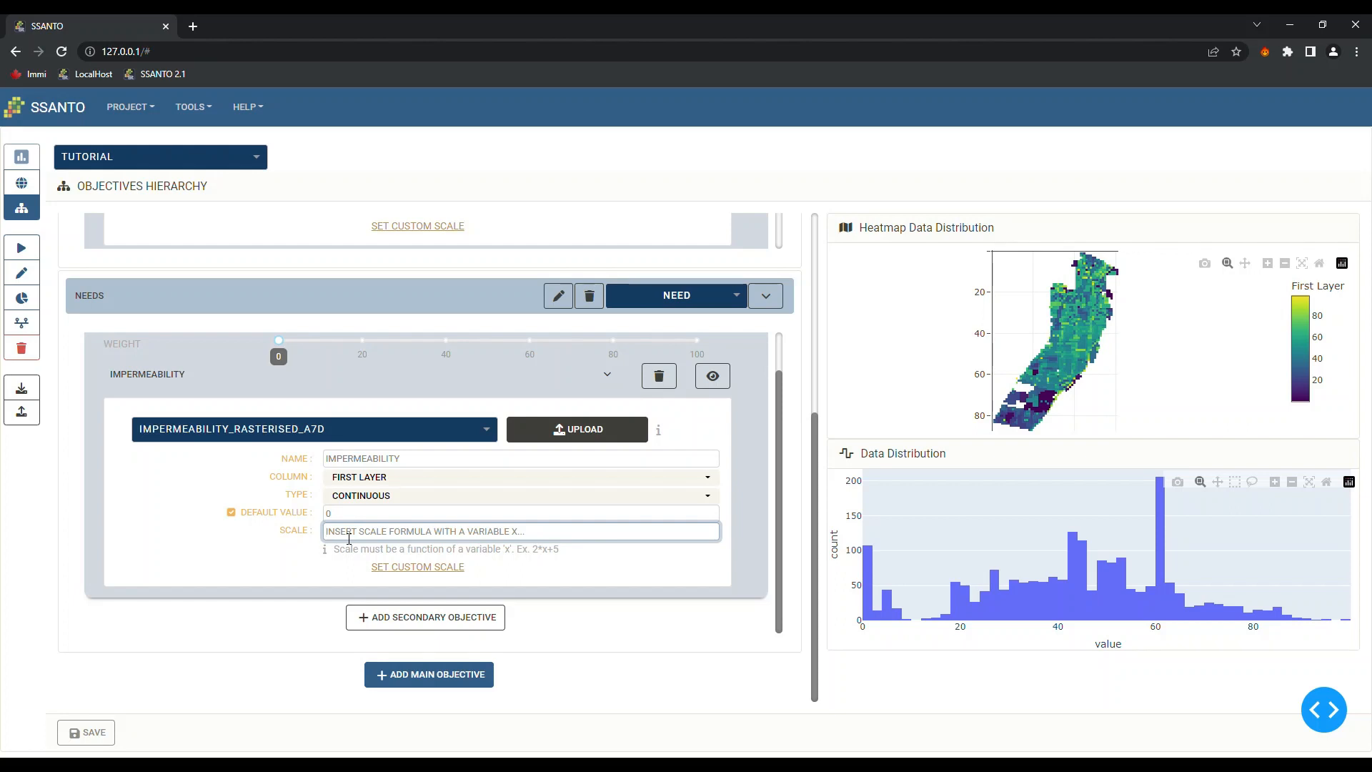
pyautogui.write('X')
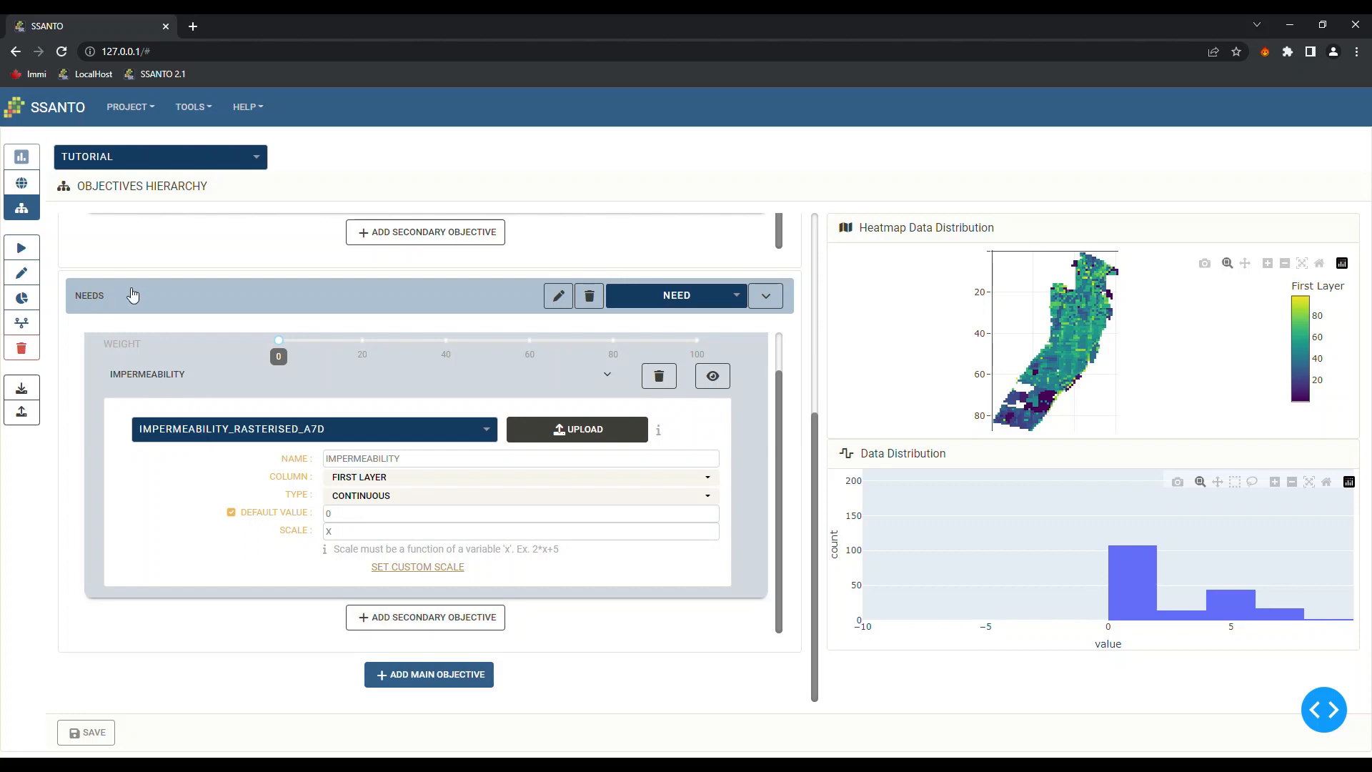
# Create another Needs secondary objective and name it 'On contaminated sites'
pyautogui.click(429, 619)
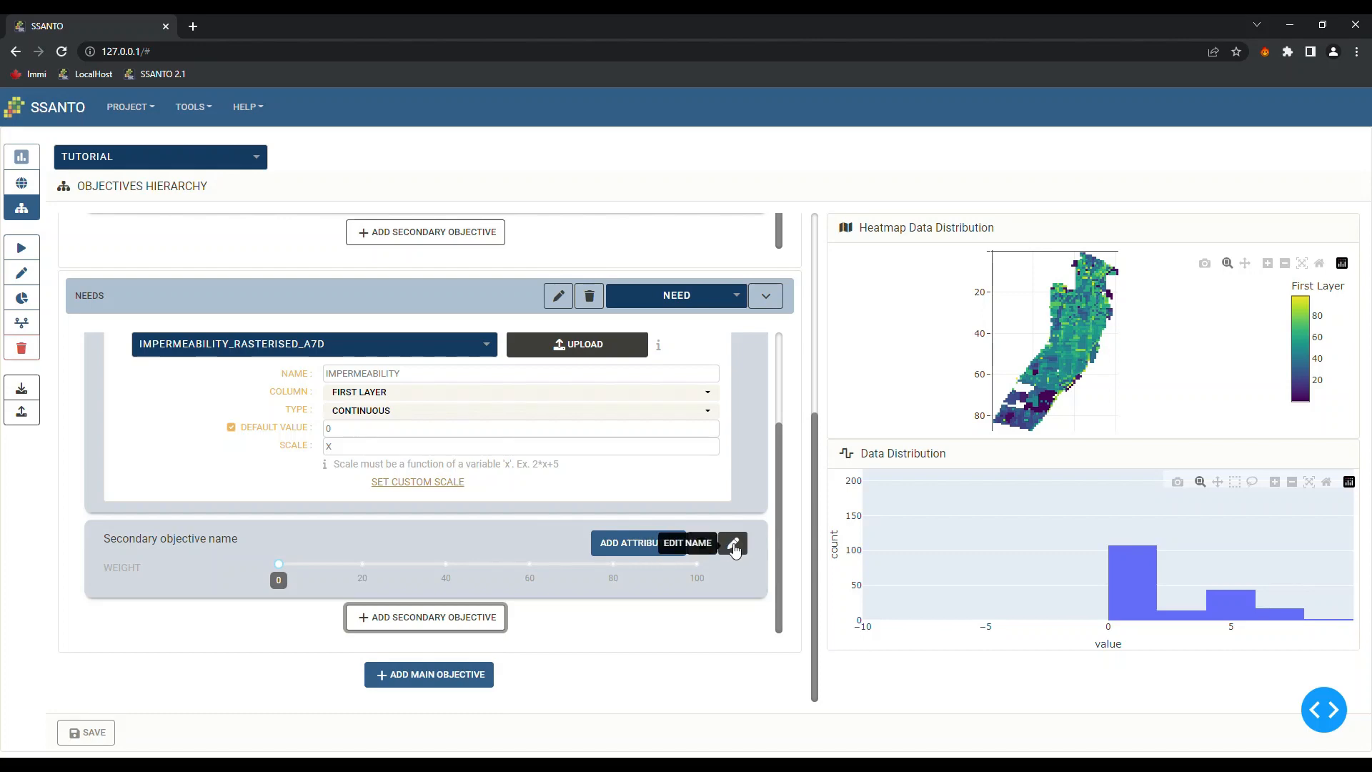
pyautogui.click(733, 545)
pyautogui.click(203, 580)
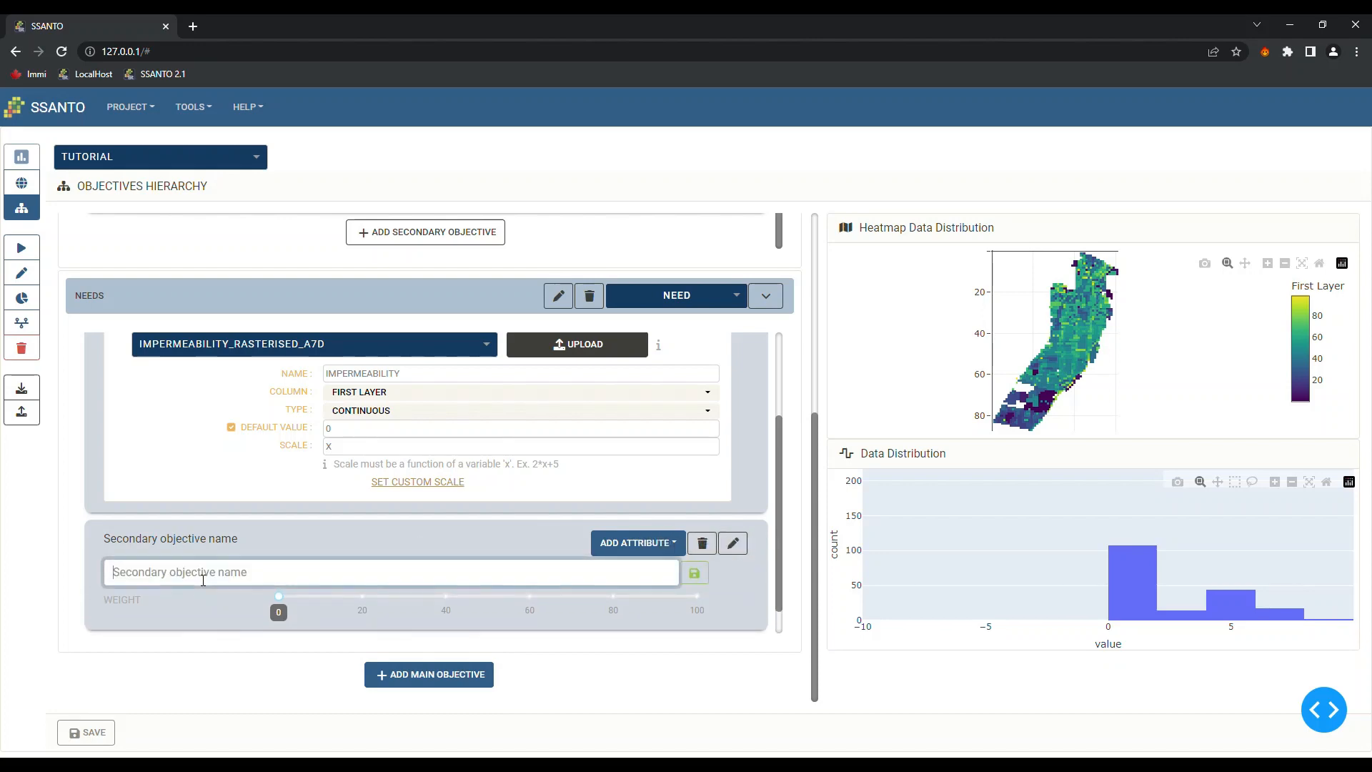
pyautogui.write('Contaminated sites')
pyautogui.press('Delete')
pyautogui.write('On c')
pyautogui.click(694, 573)
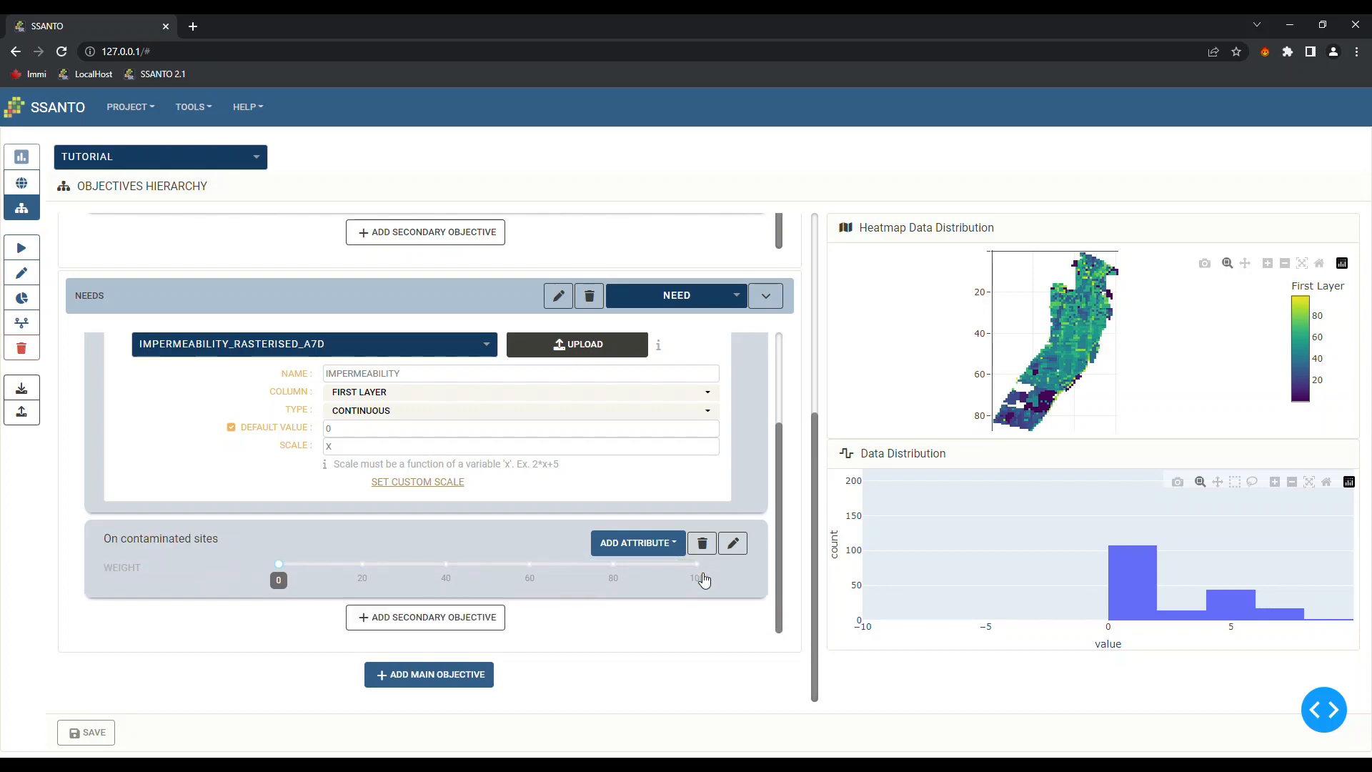
# Add a data attribute to On contaminated sites by loading the CONTAMINATION layer
pyautogui.click(672, 547)
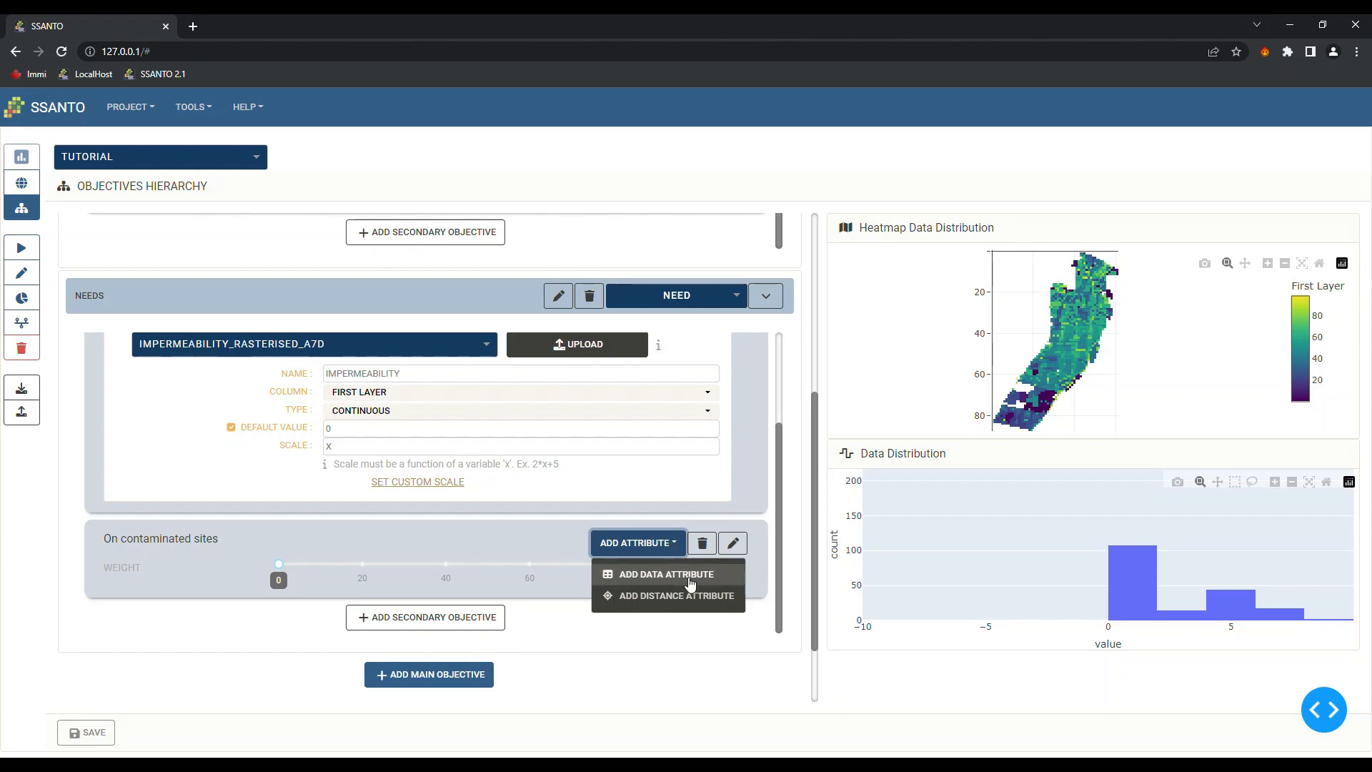
pyautogui.click(681, 576)
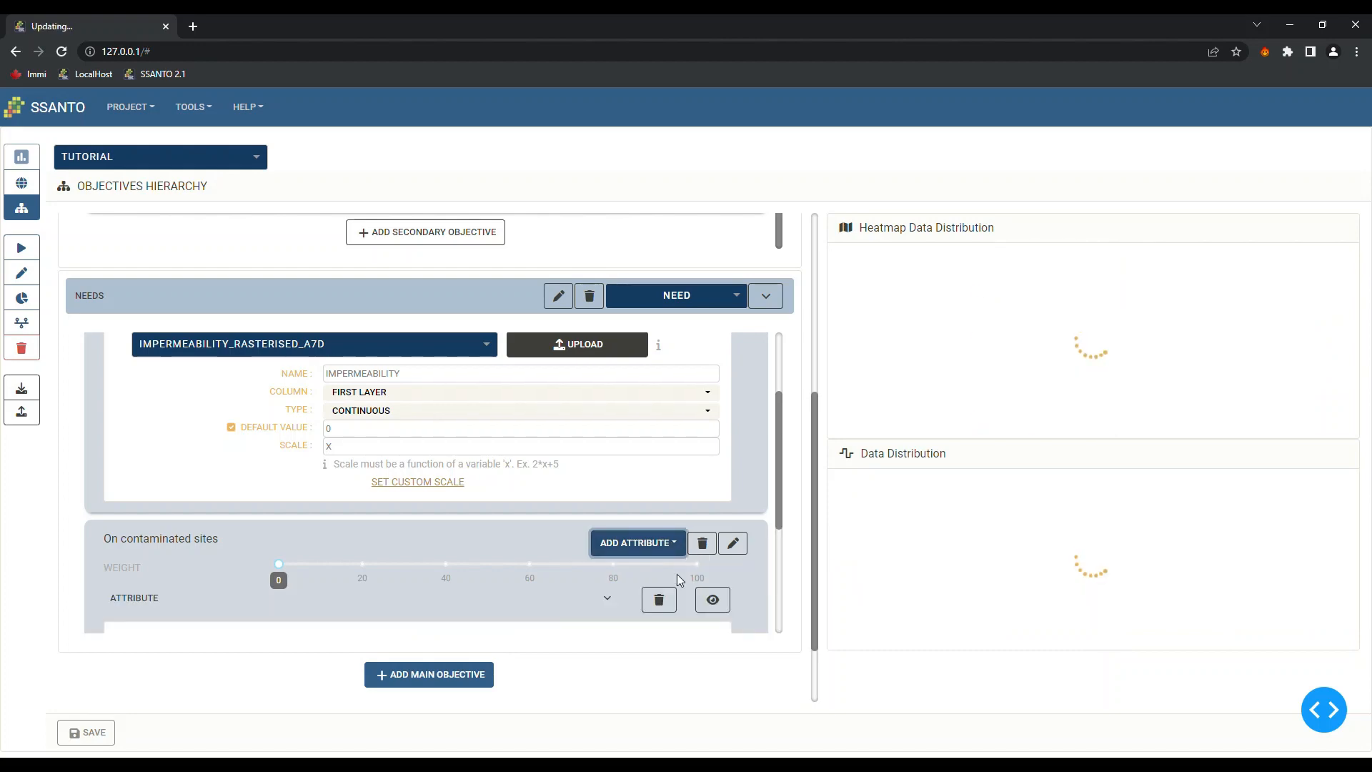
pyautogui.scroll(-1, 347, 544)
pyautogui.scroll(-3, 346, 539)
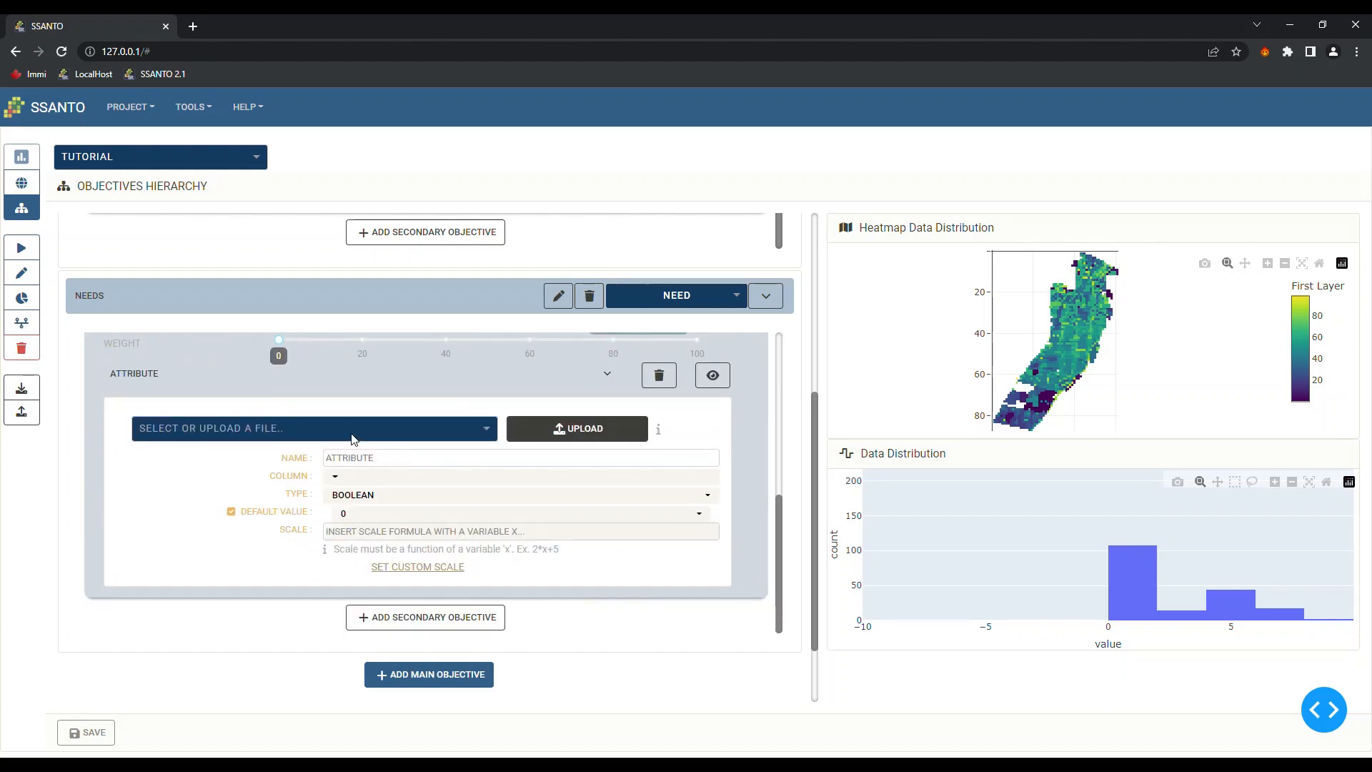
pyautogui.click(593, 432)
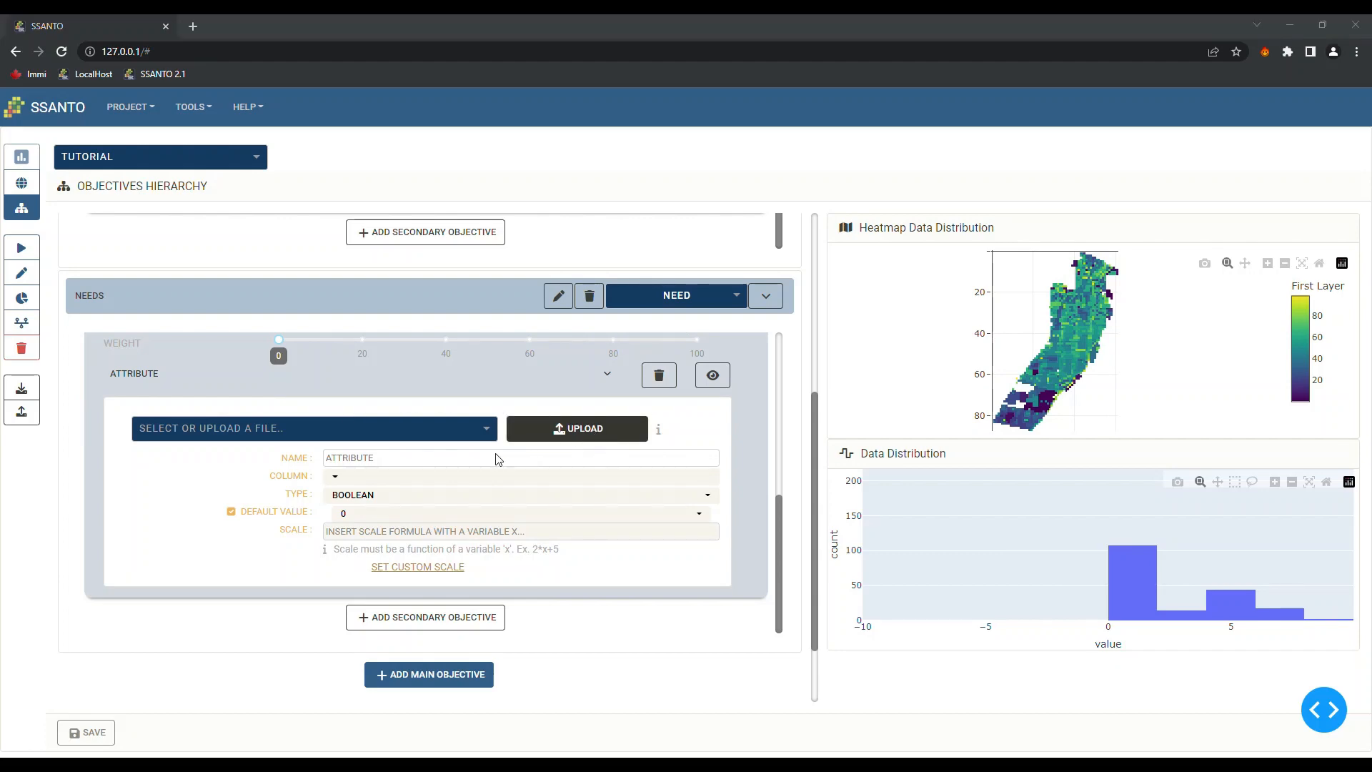
pyautogui.click(1040, 633)
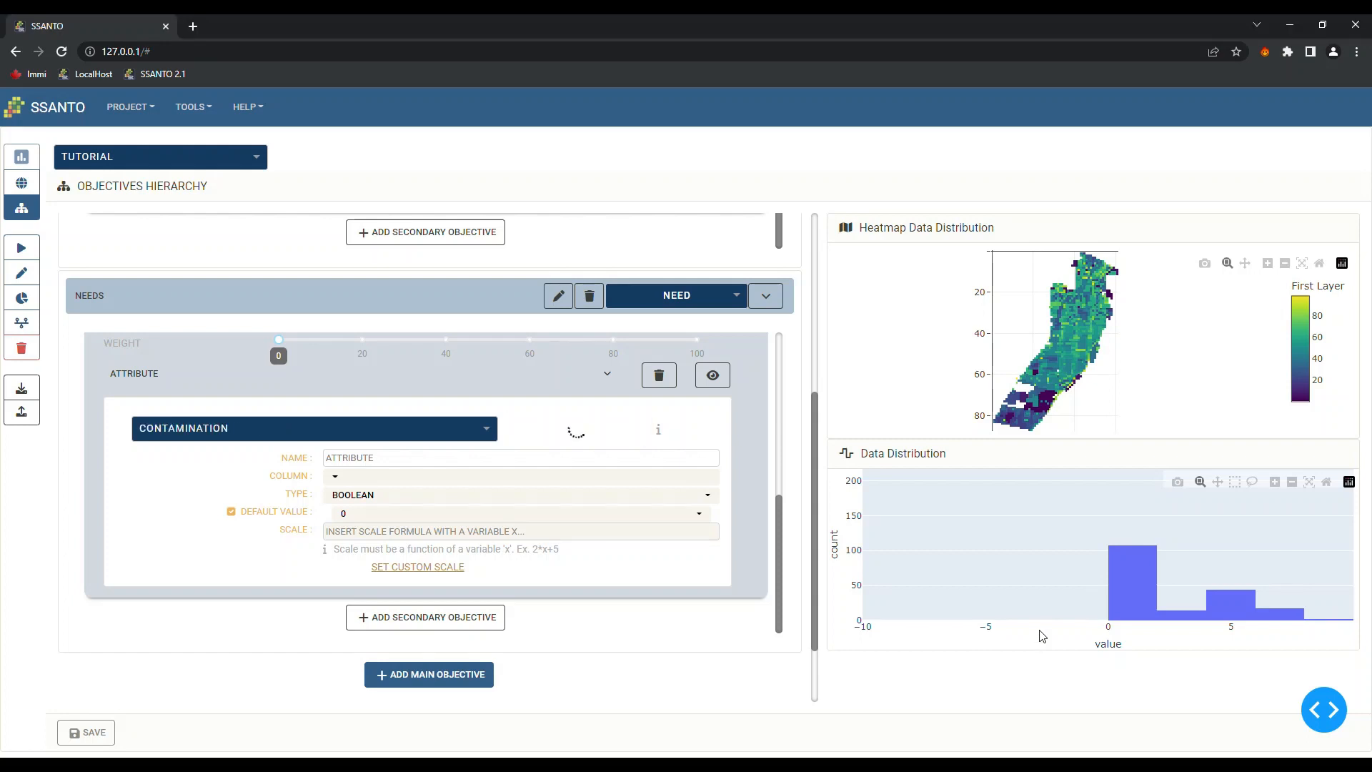
# Keep NO_MEF_LIE as the Boolean attribute column with default value 0
pyautogui.click(424, 479)
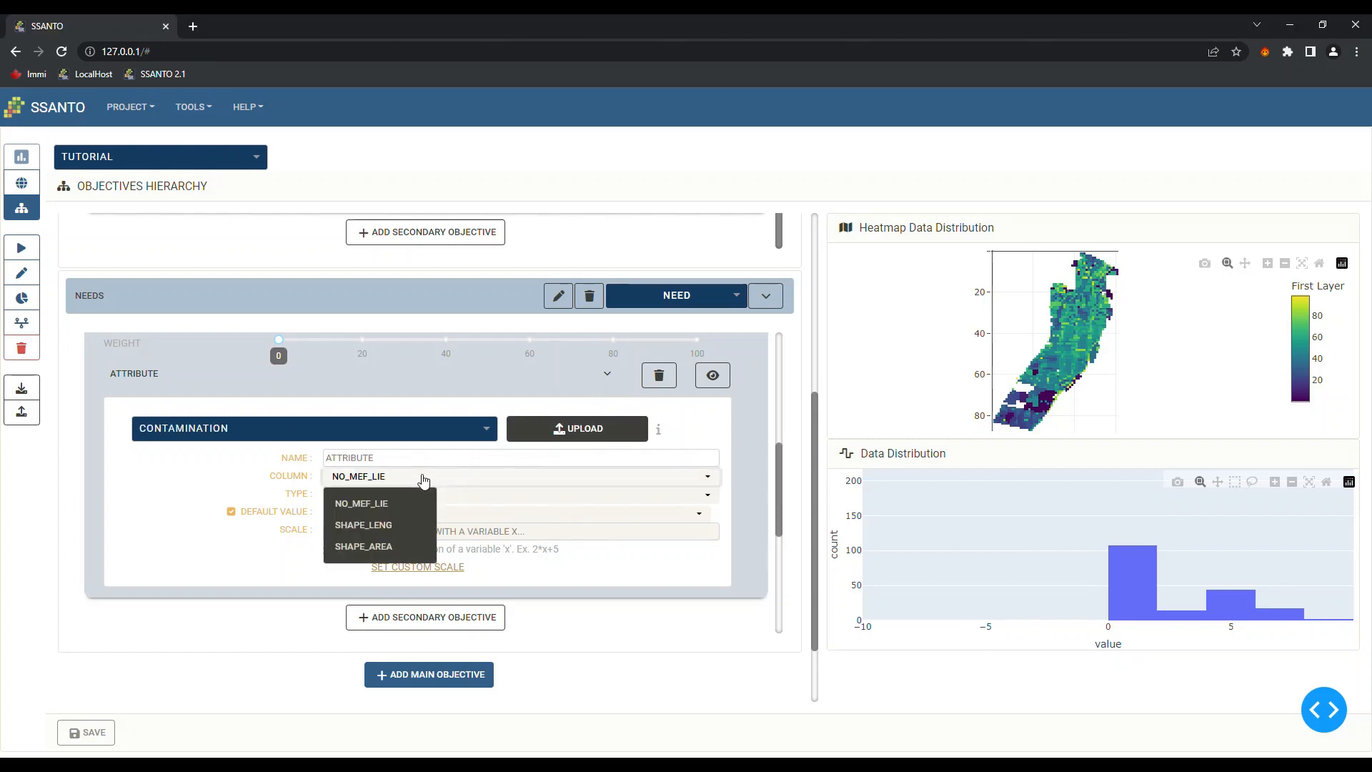
pyautogui.click(424, 479)
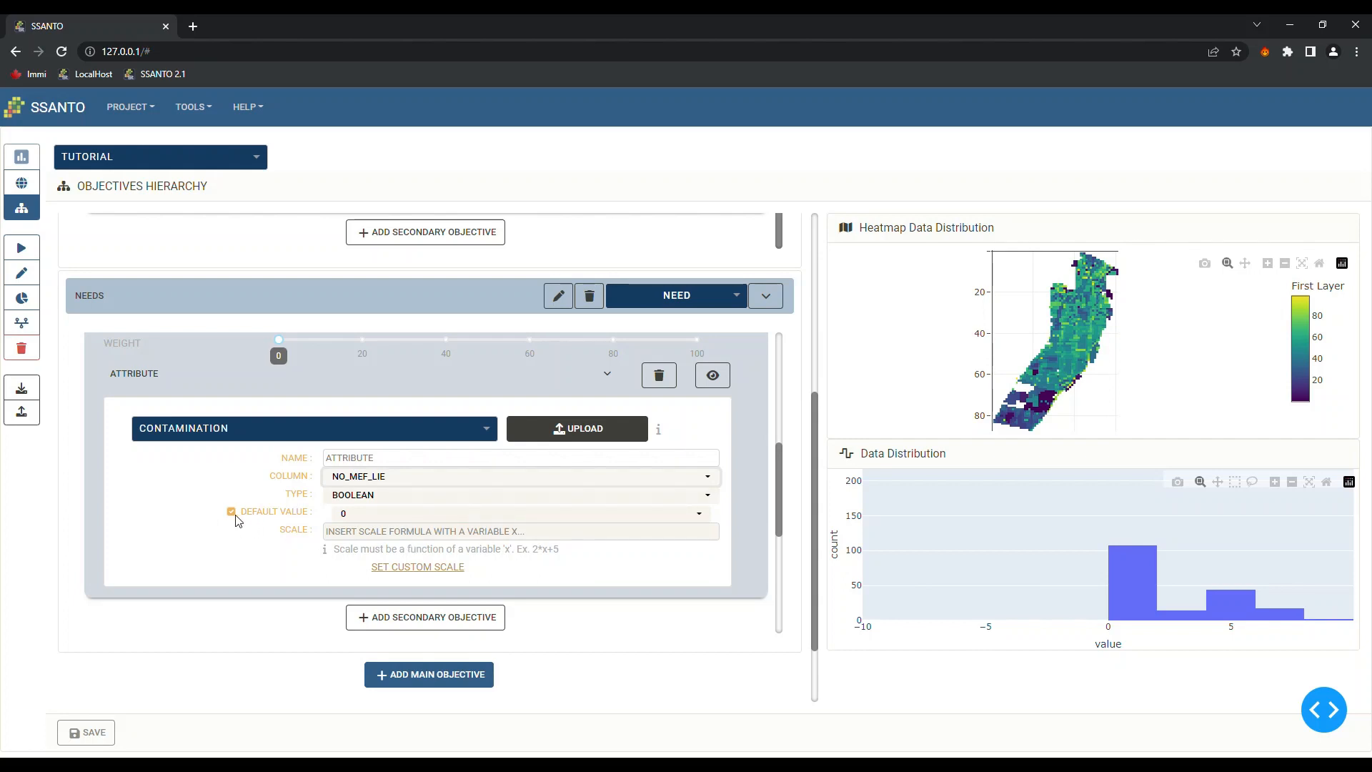
pyautogui.click(363, 519)
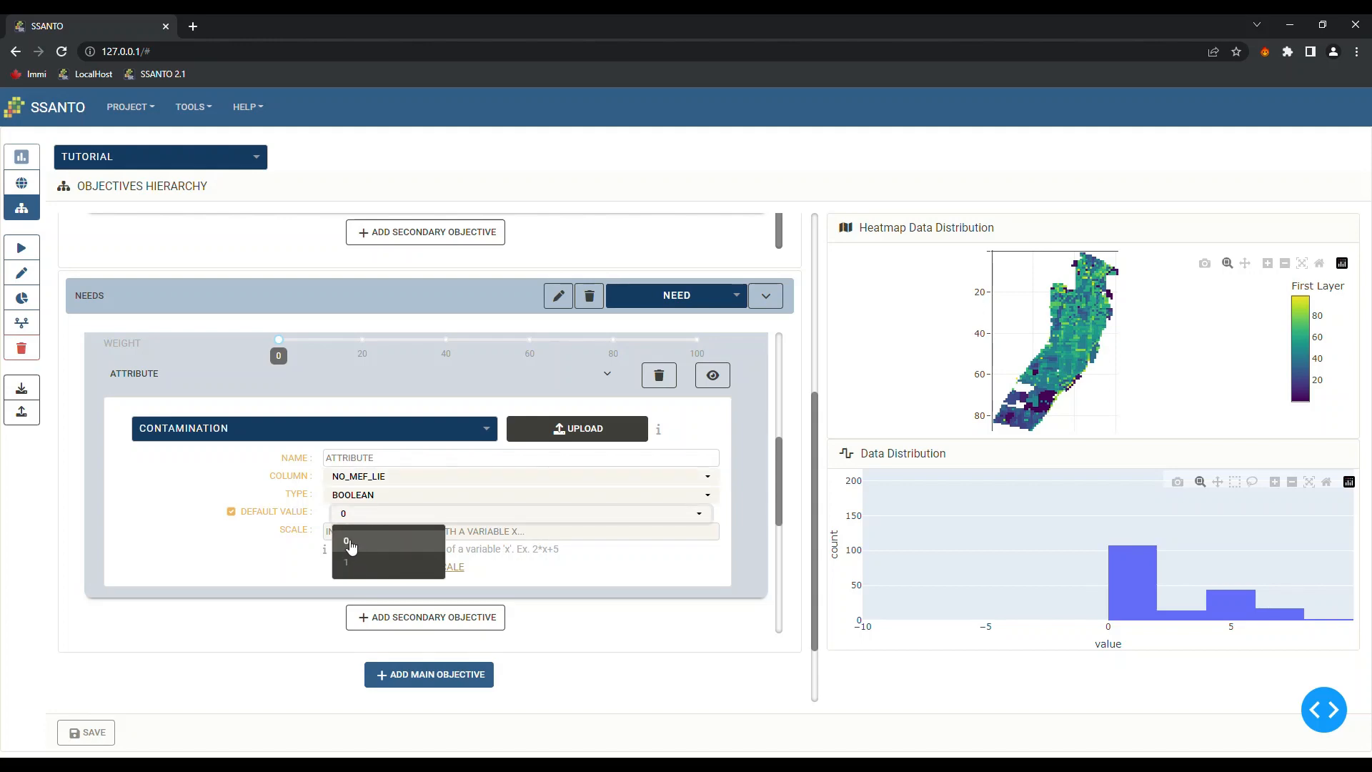
pyautogui.click(350, 542)
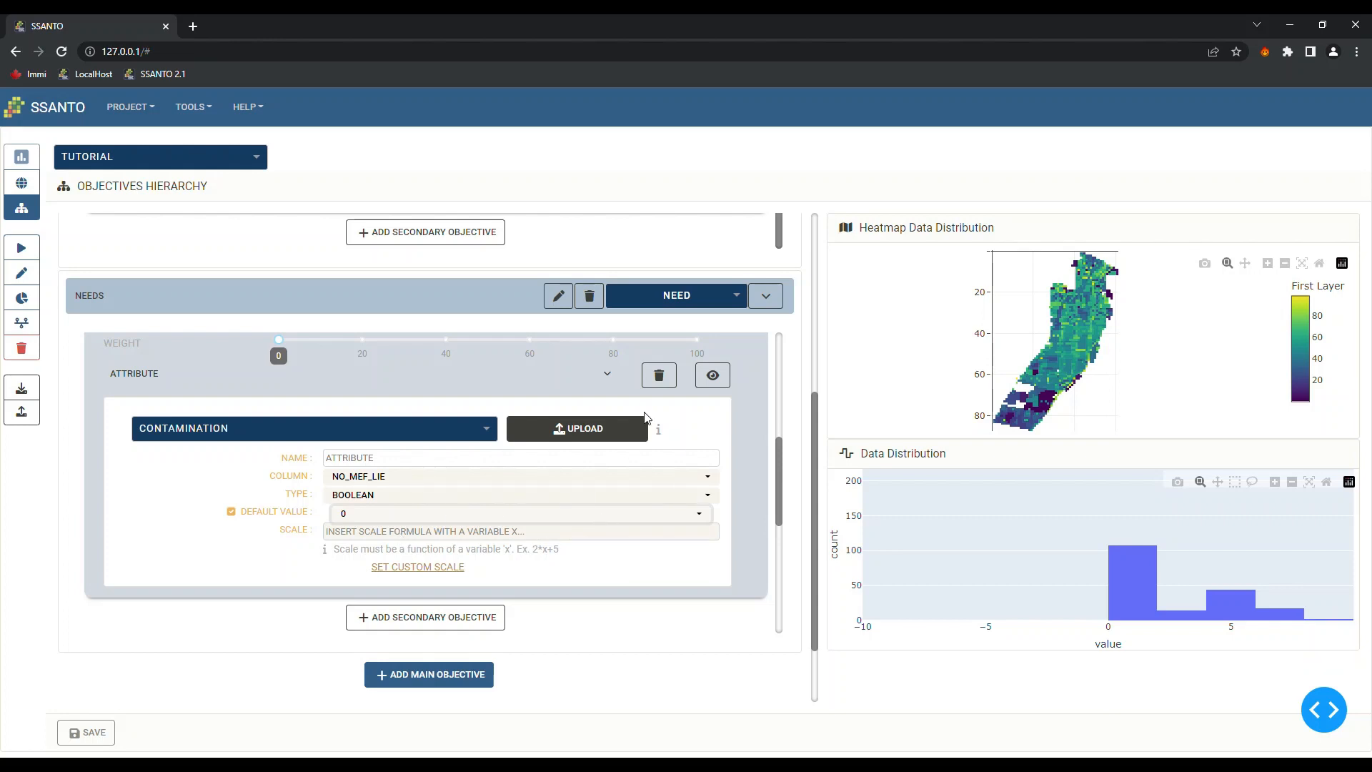
# Preview the CONTAMINATION heatmap, zooming and panning around Verdun and Nuns' Island
pyautogui.click(715, 377)
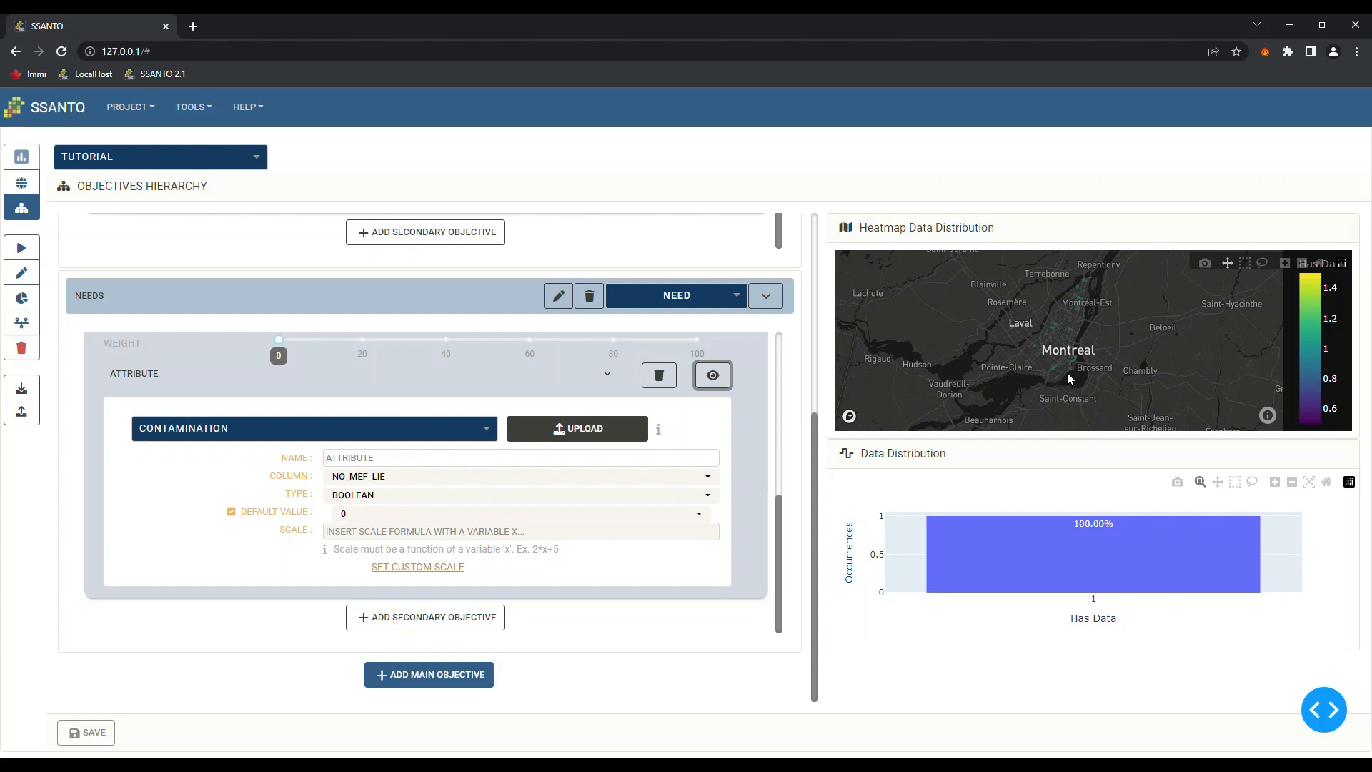
pyautogui.scroll(3, 1066, 371)
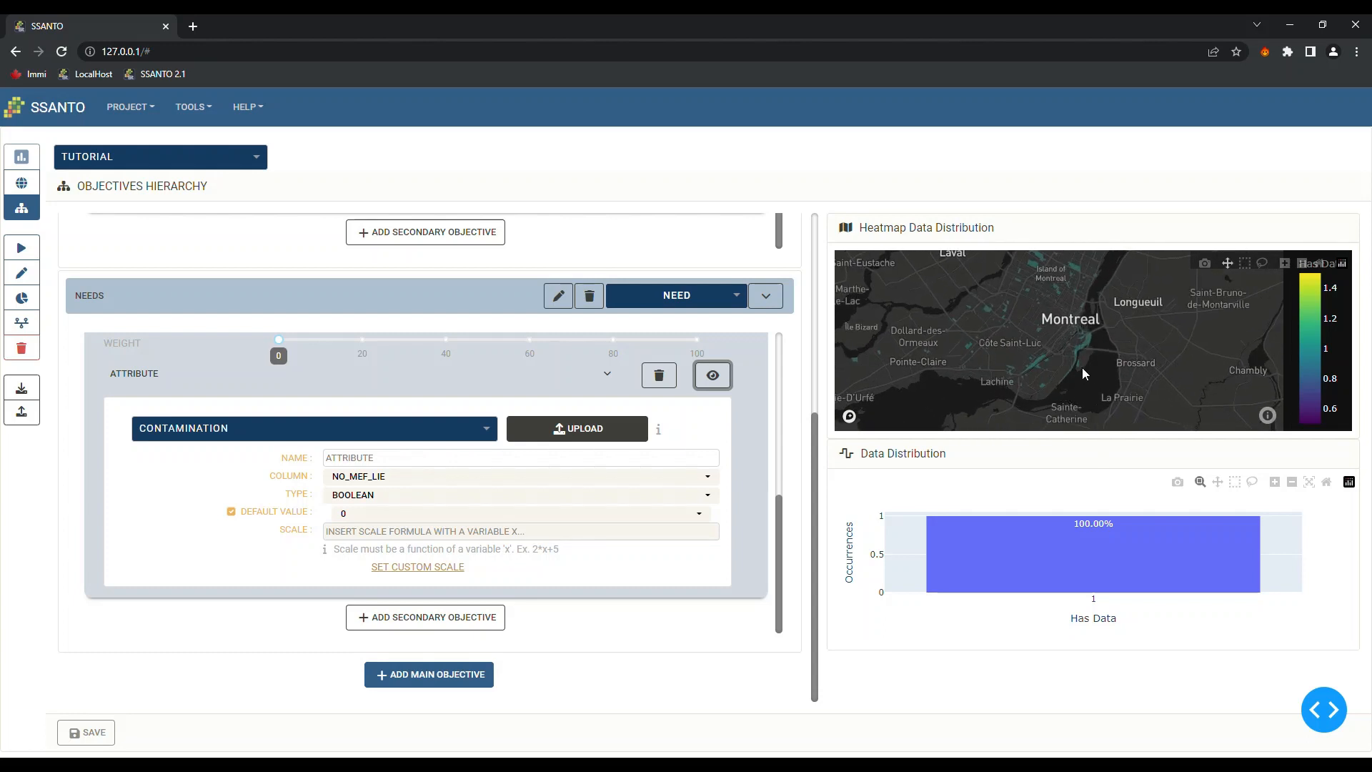
pyautogui.scroll(5, 1082, 368)
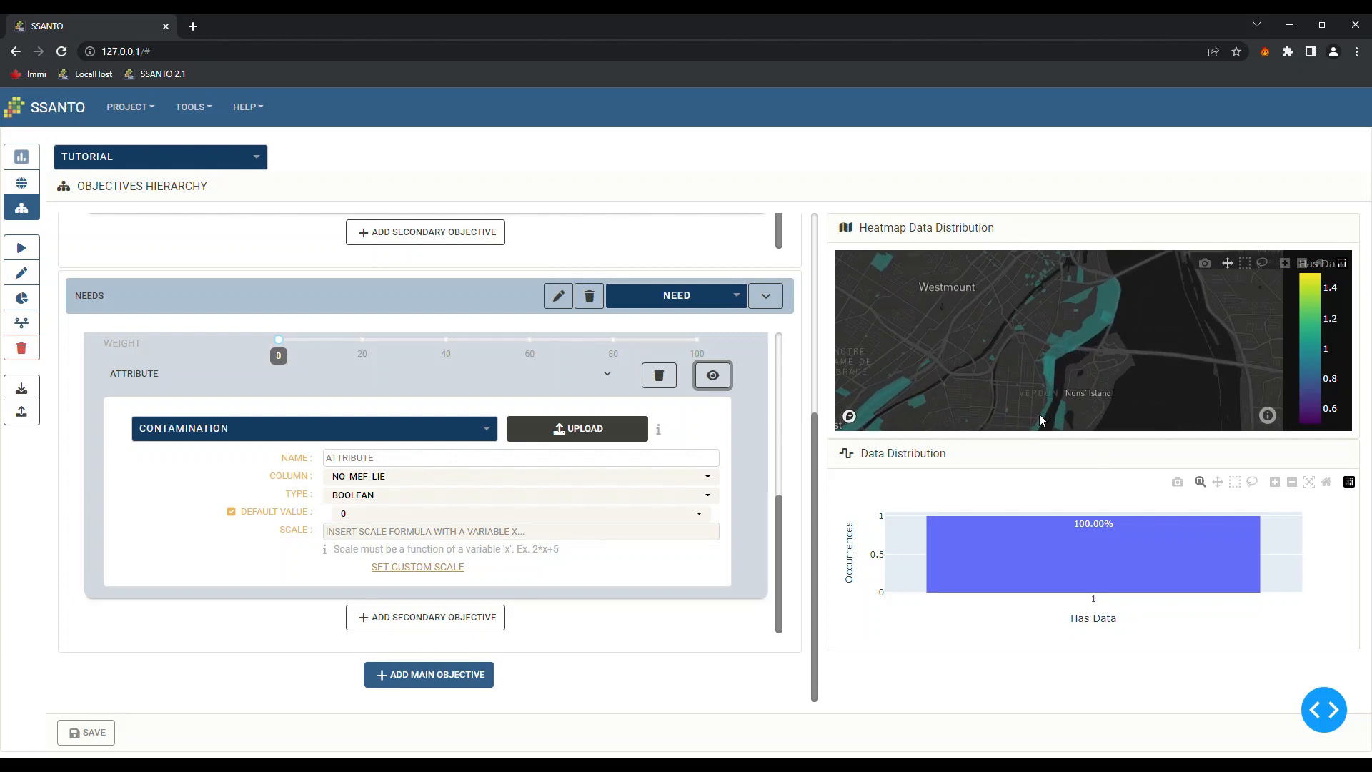
pyautogui.moveTo(1080, 386); pyautogui.dragTo(1035, 325)
pyautogui.scroll(2, 1053, 380)
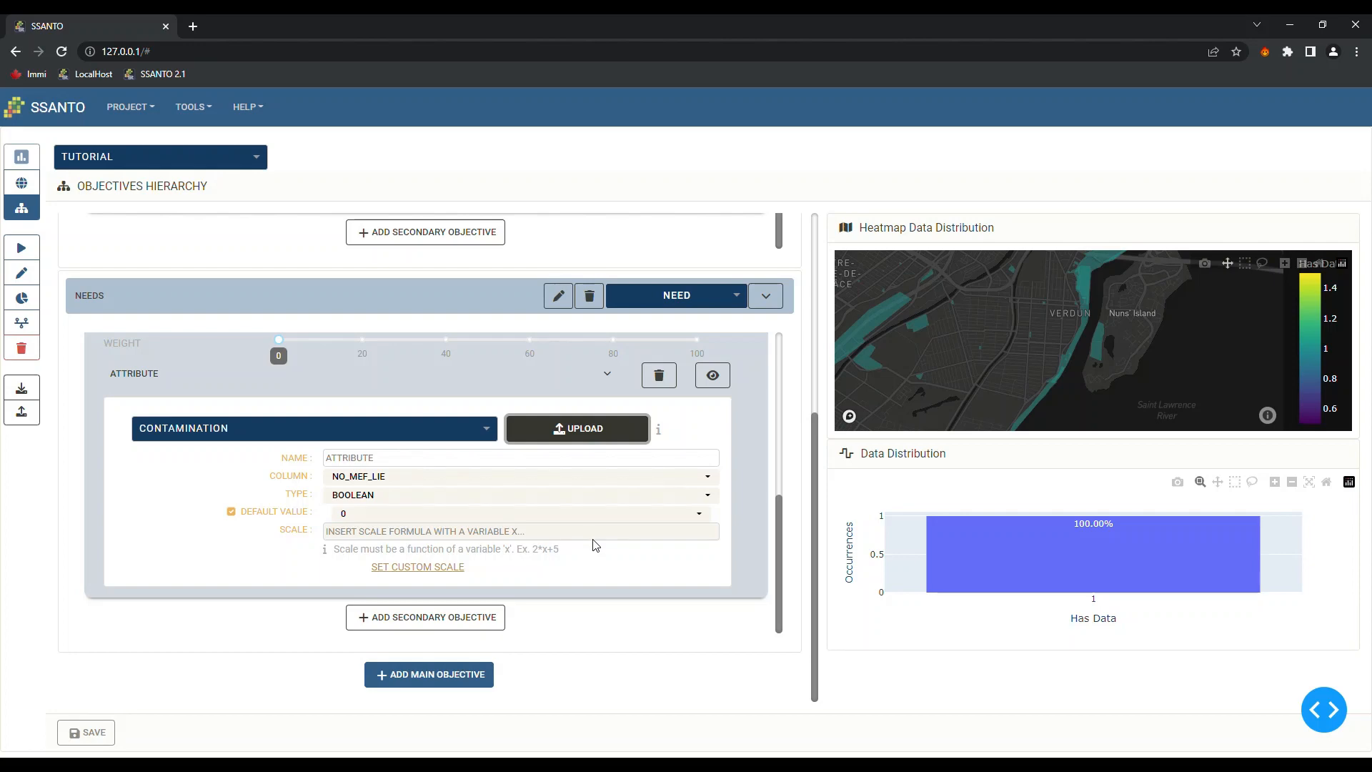
# Create a new secondary objective under Needs and name it 'Near irrigation needs'
pyautogui.click(411, 619)
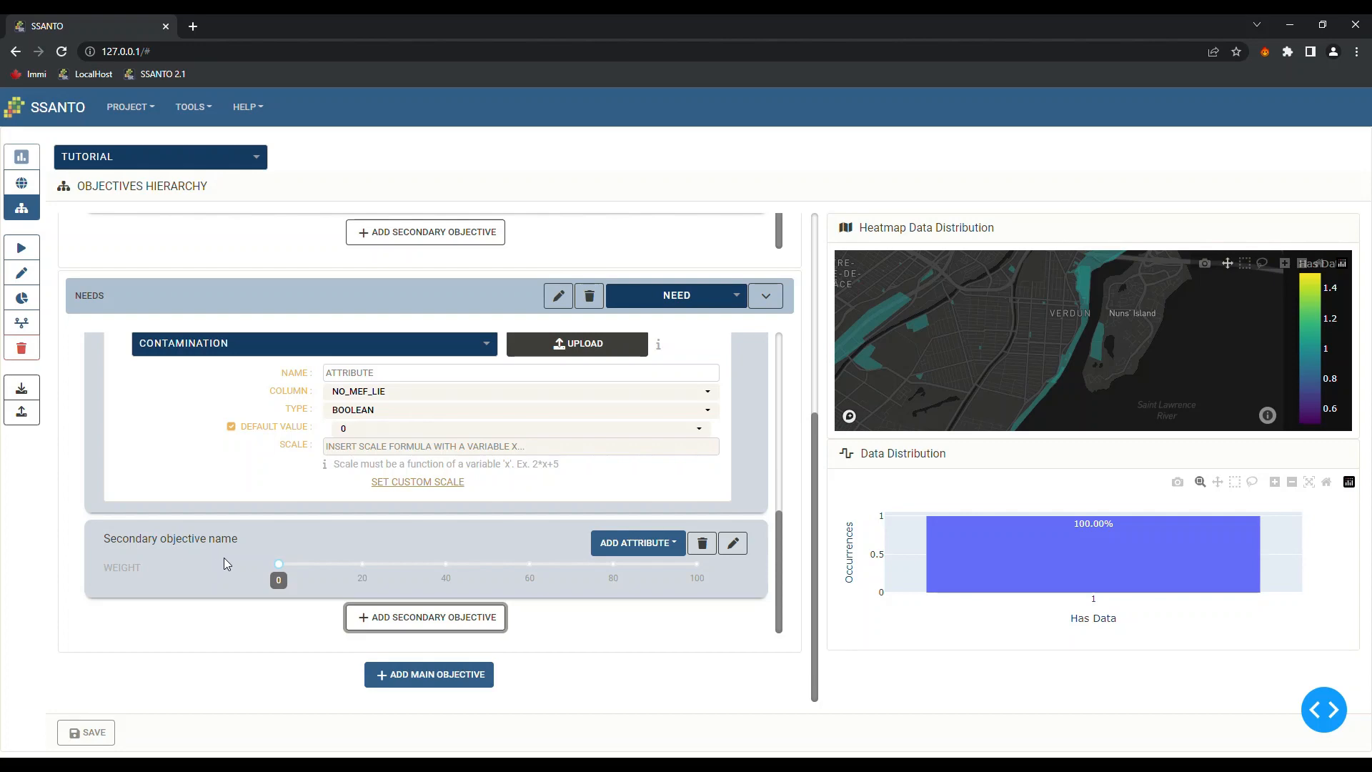
pyautogui.click(733, 543)
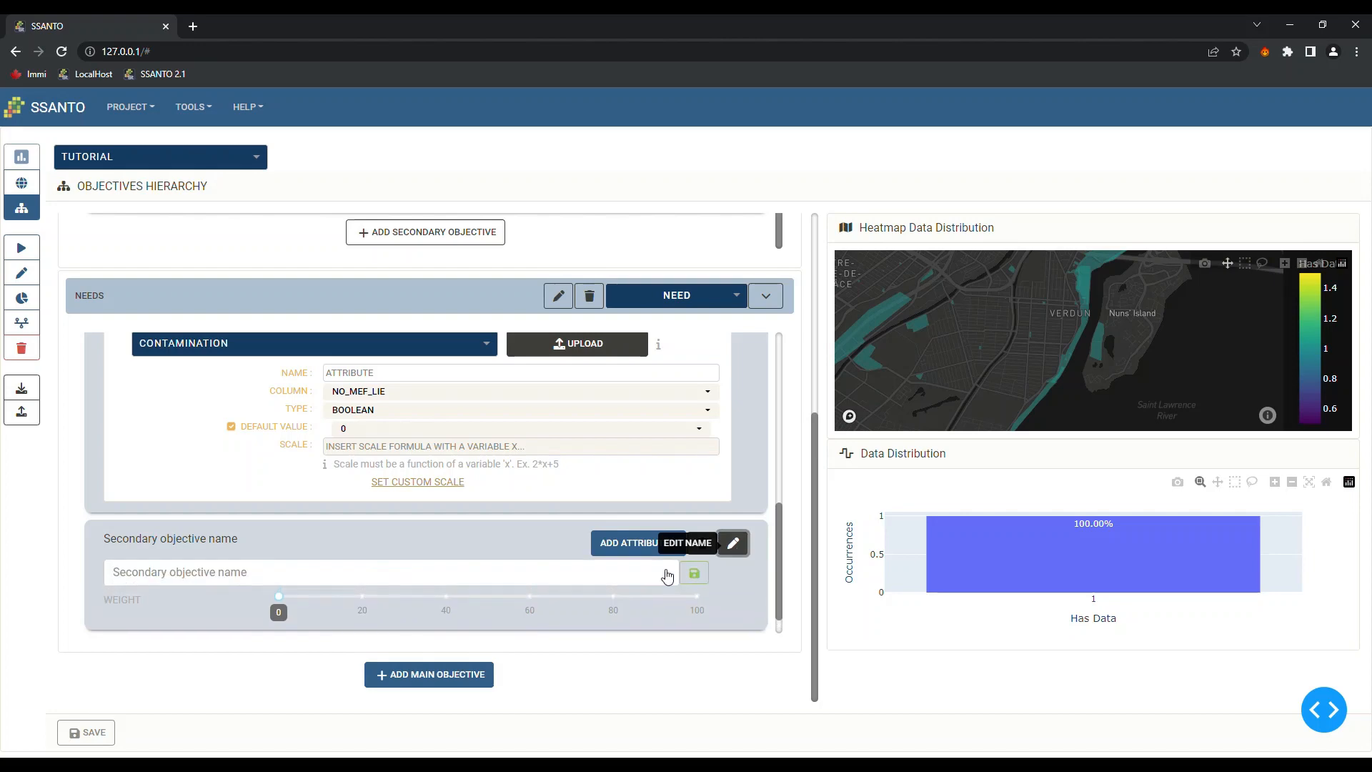
pyautogui.click(323, 579)
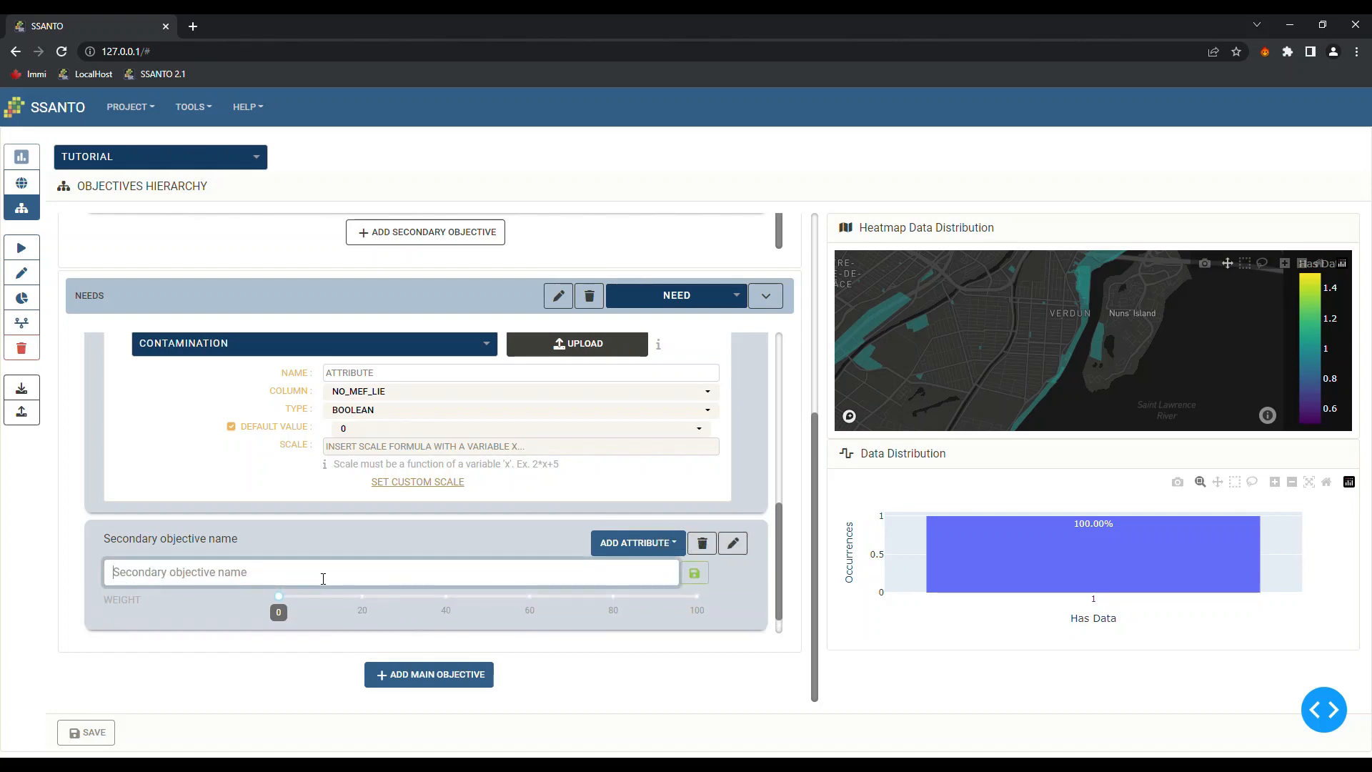
pyautogui.write('Near')
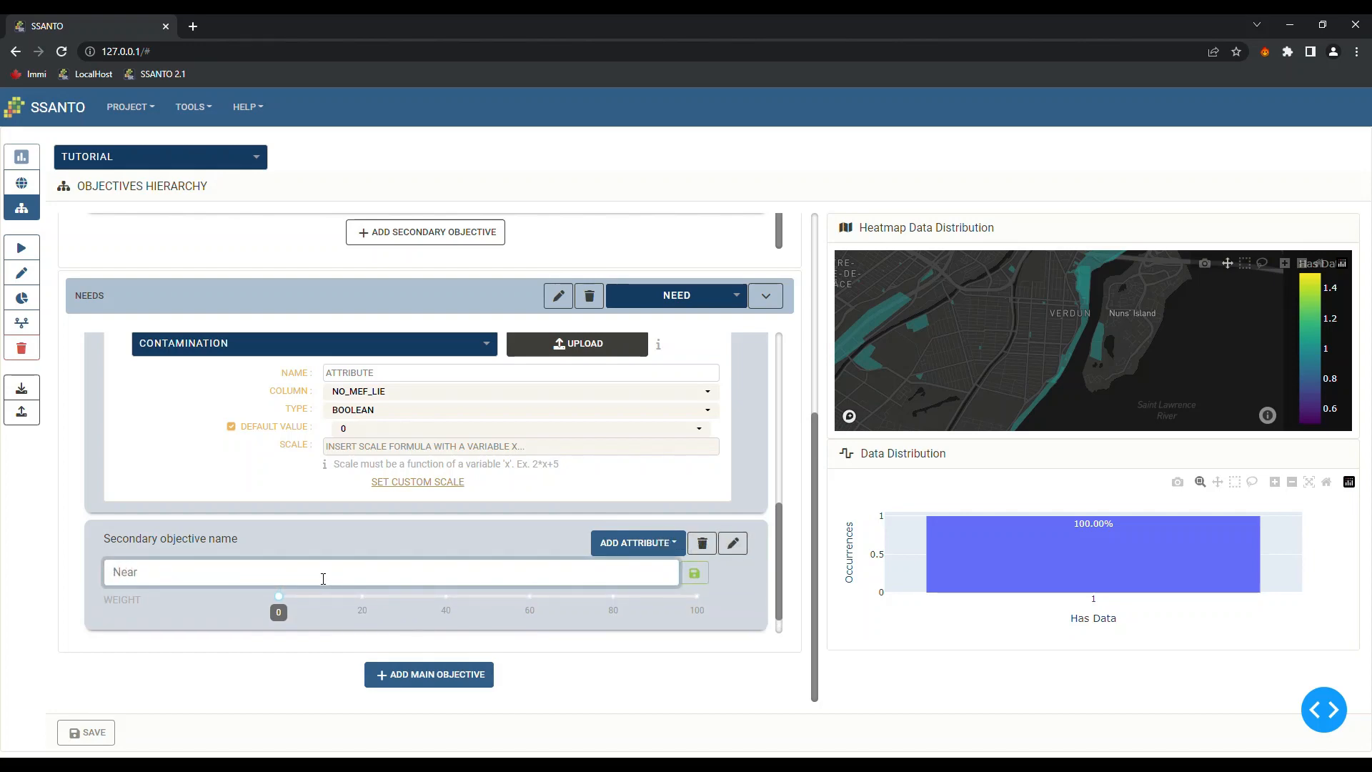
pyautogui.write(' irrigation needs')
pyautogui.click(697, 576)
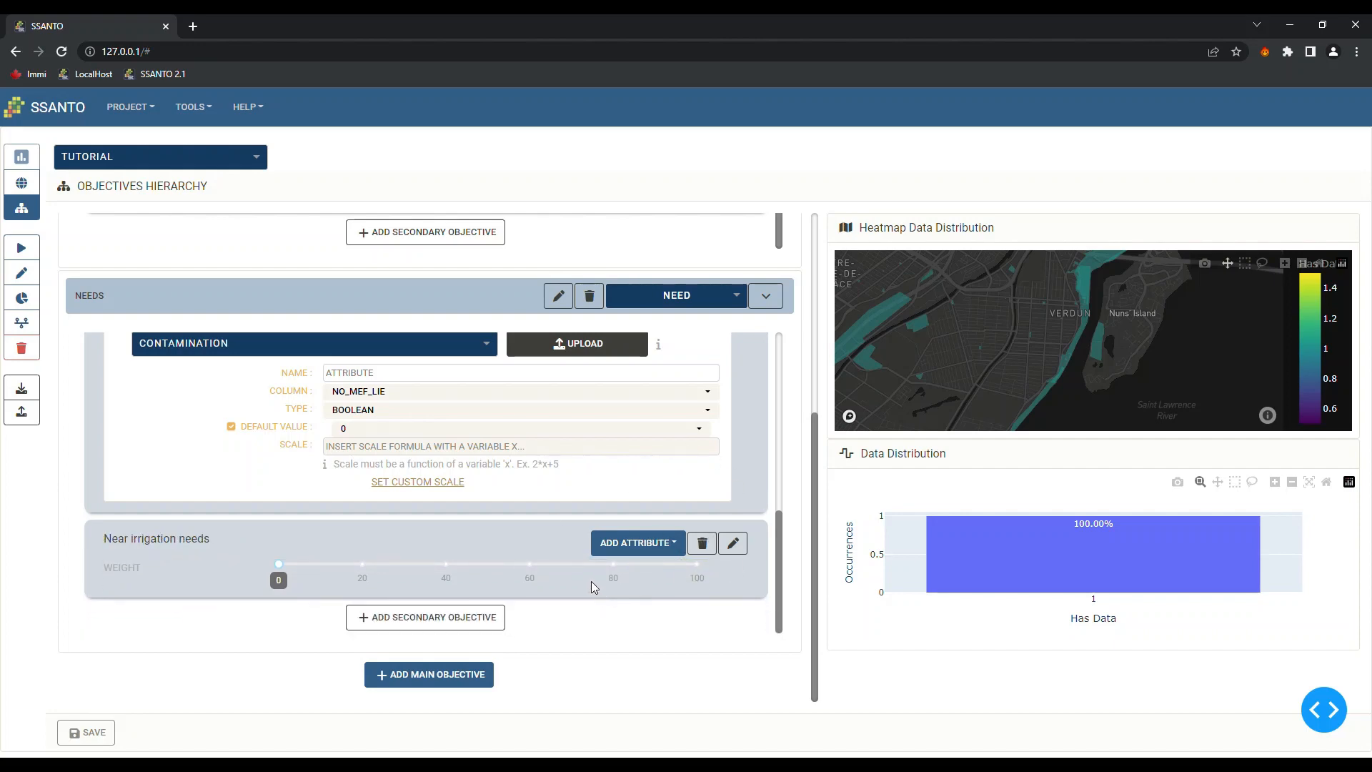
pyautogui.click(652, 548)
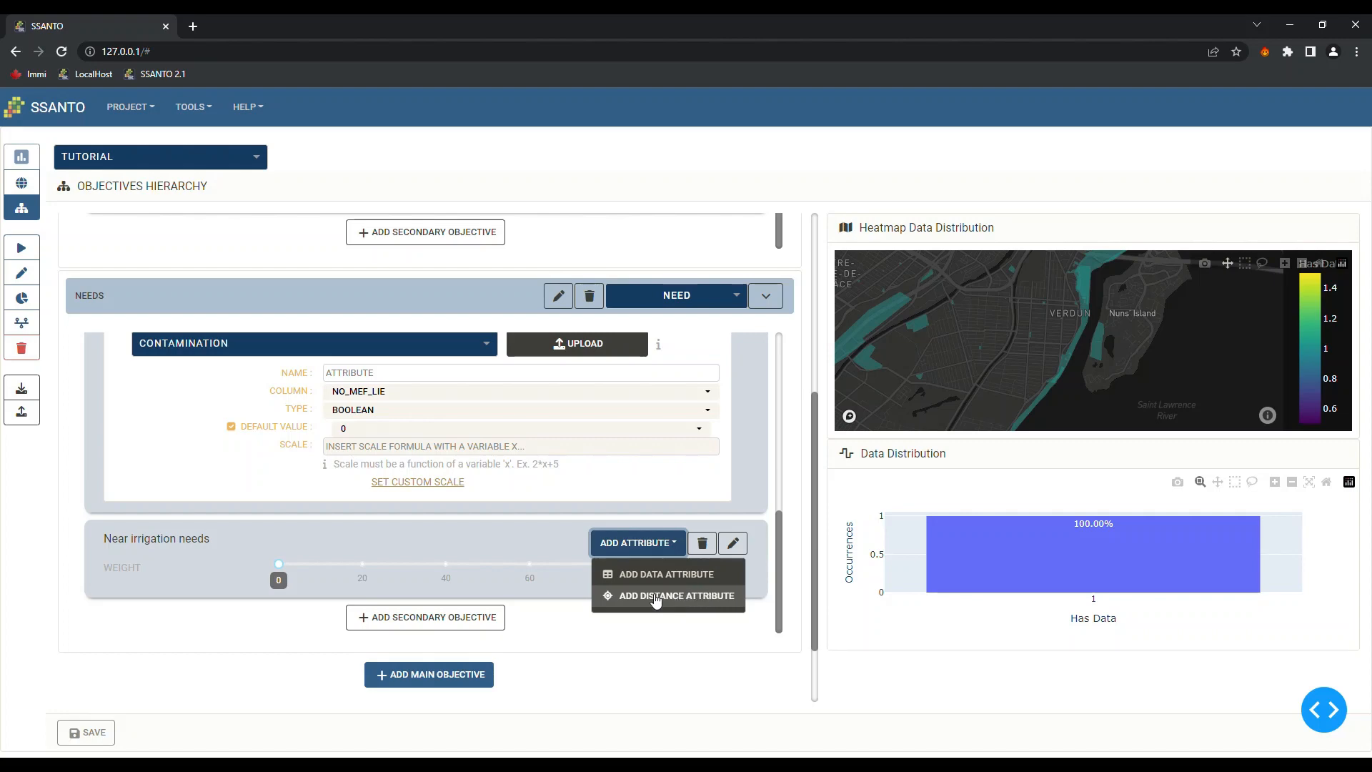
# Add a distance attribute to Near irrigation needs using the IRRIGATION_DEMAND_CLIP layer
pyautogui.click(656, 600)
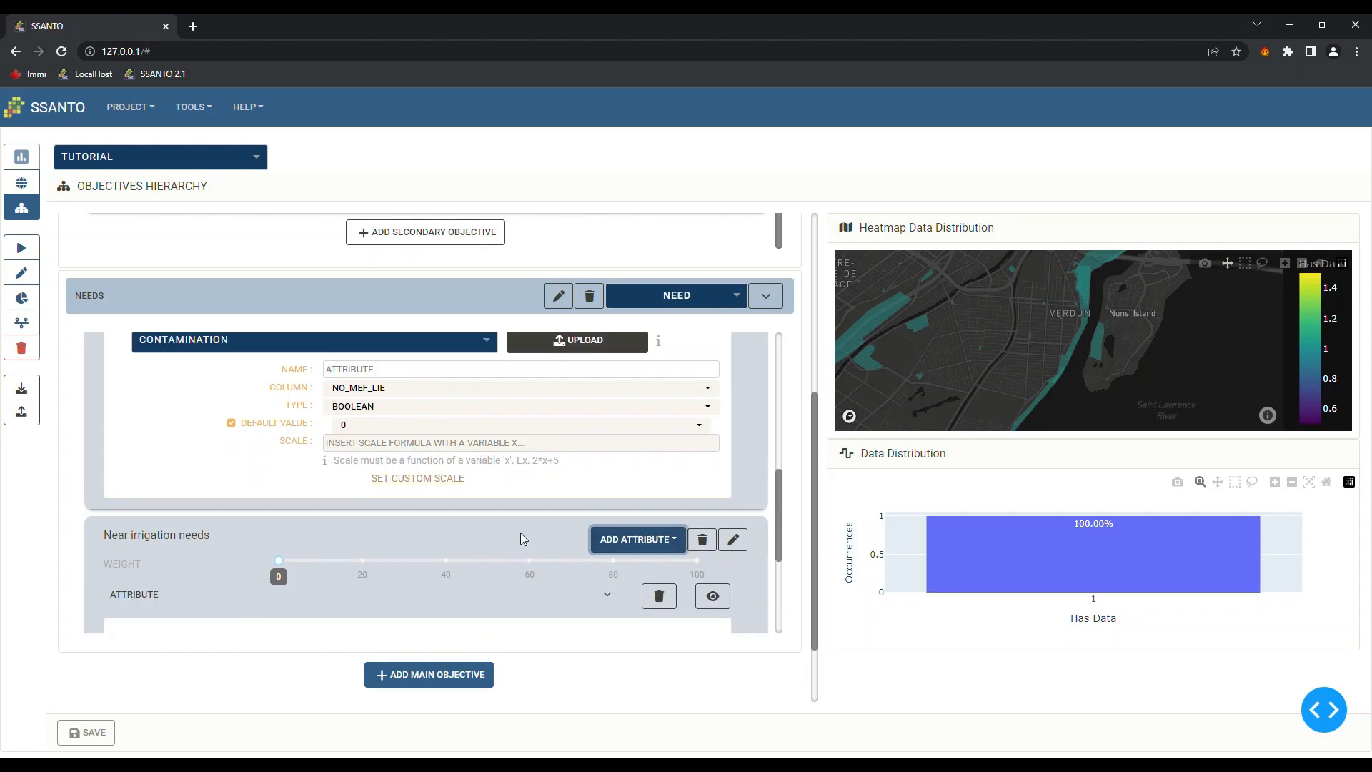
pyautogui.scroll(-3, 520, 533)
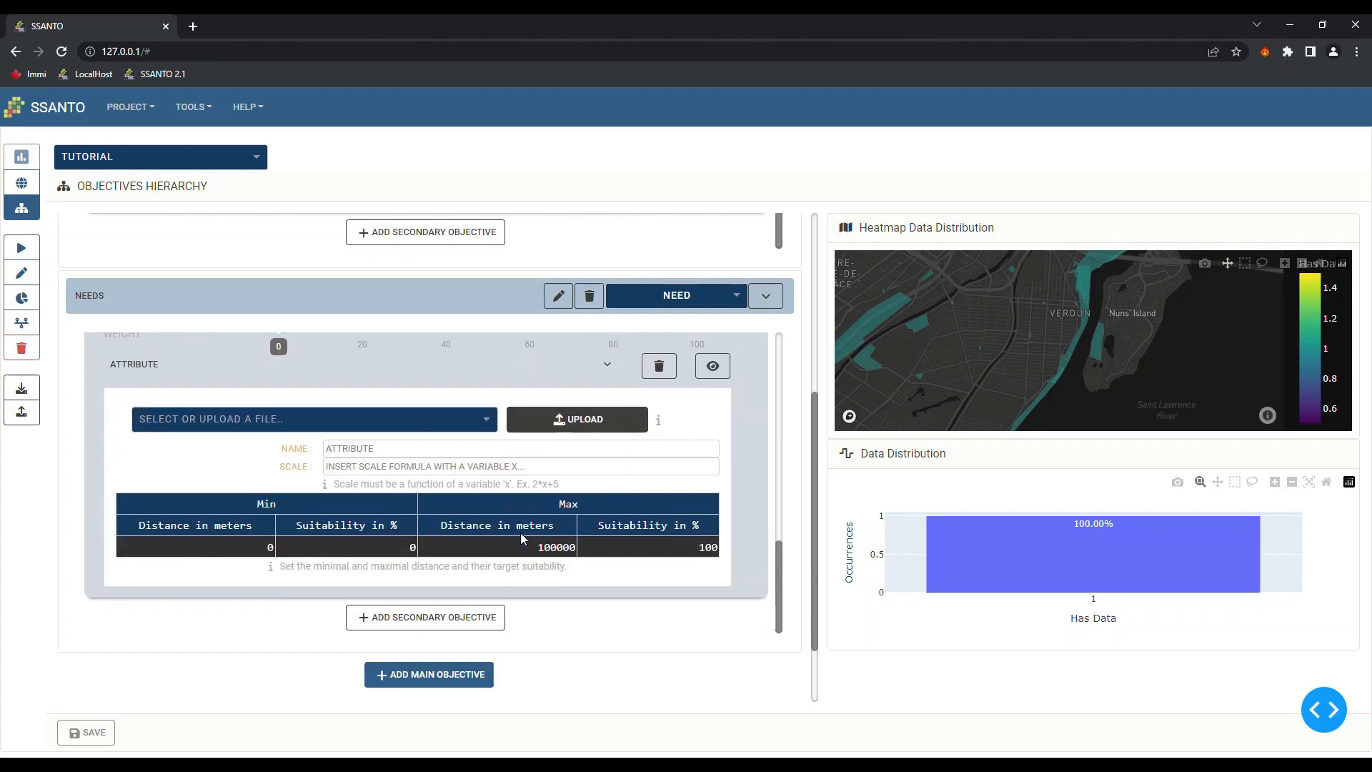
pyautogui.click(582, 423)
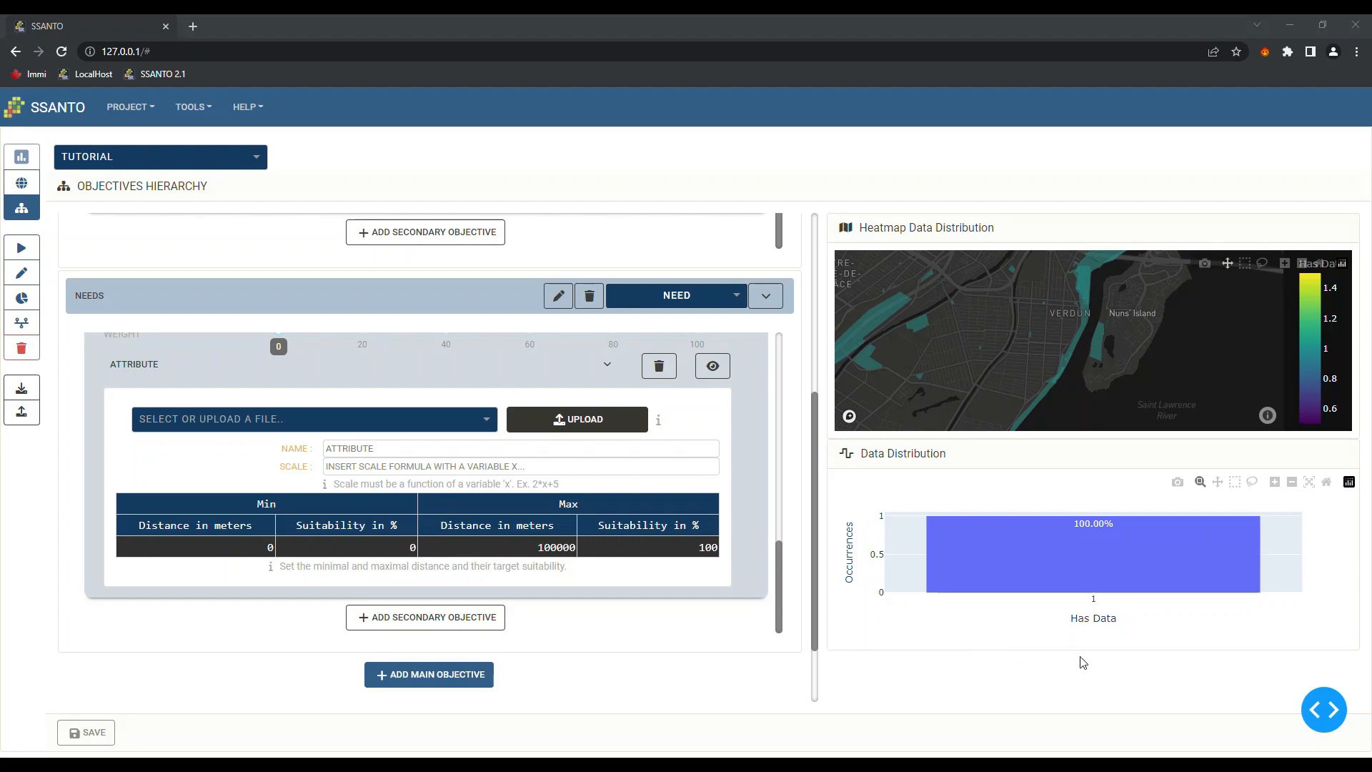
pyautogui.click(1046, 631)
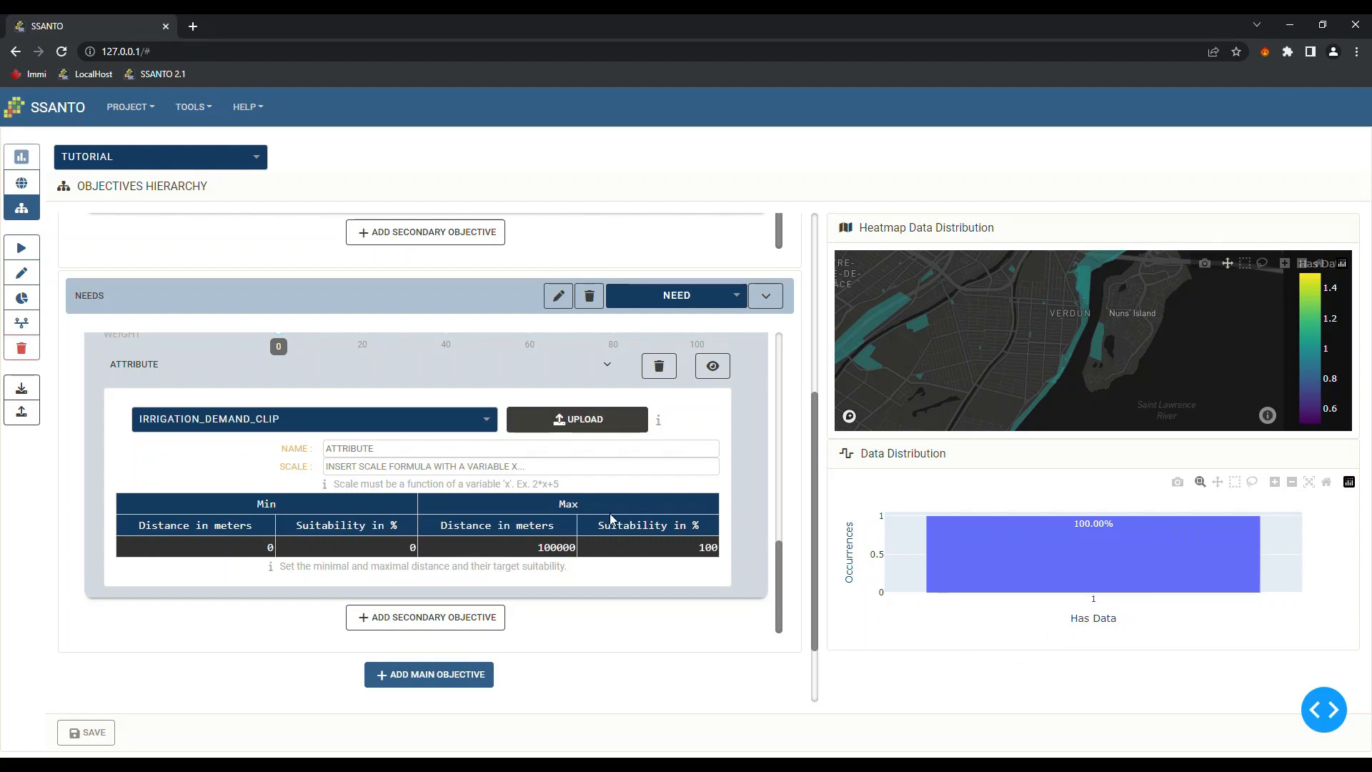
# Rename the distance attribute to 'AREAS WITH IRRIGATION NEEDS'
pyautogui.click(416, 456)
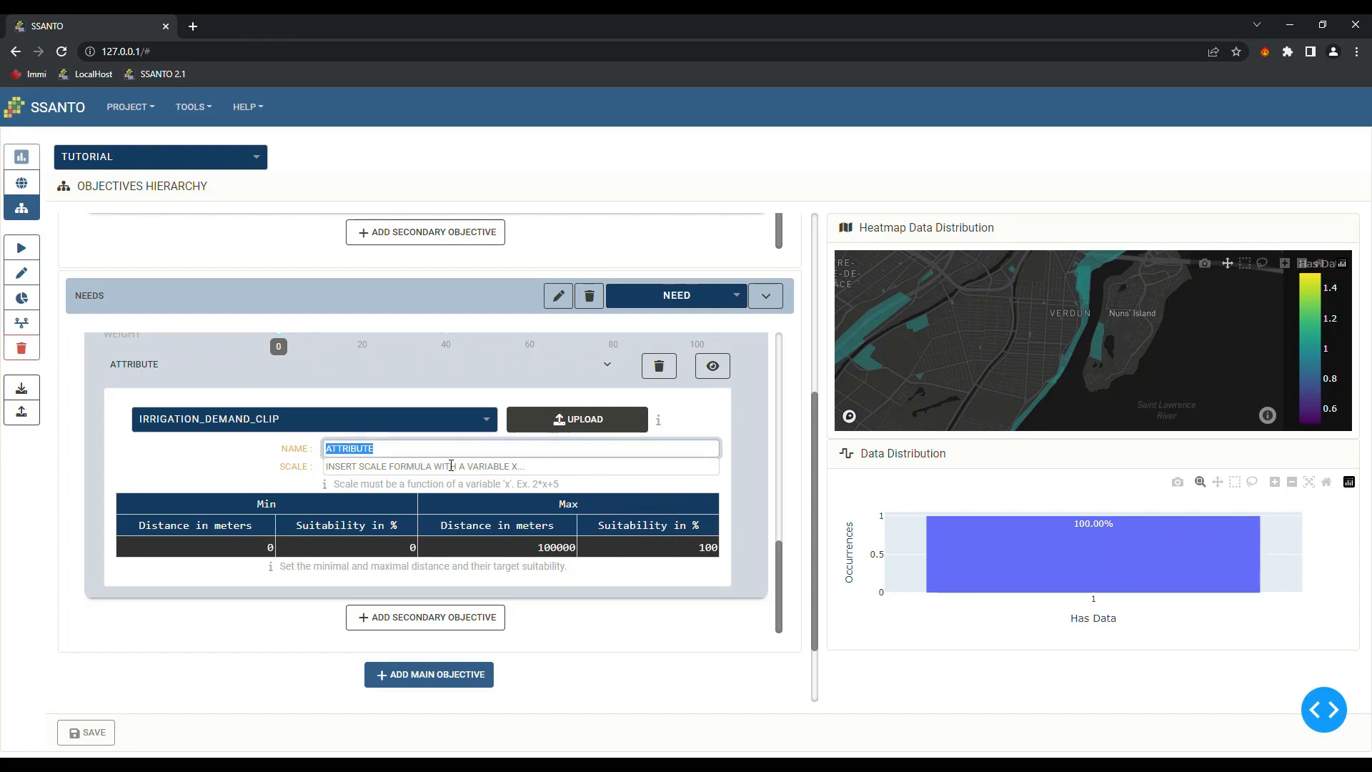
pyautogui.write('IRRIGATION NEEDS')
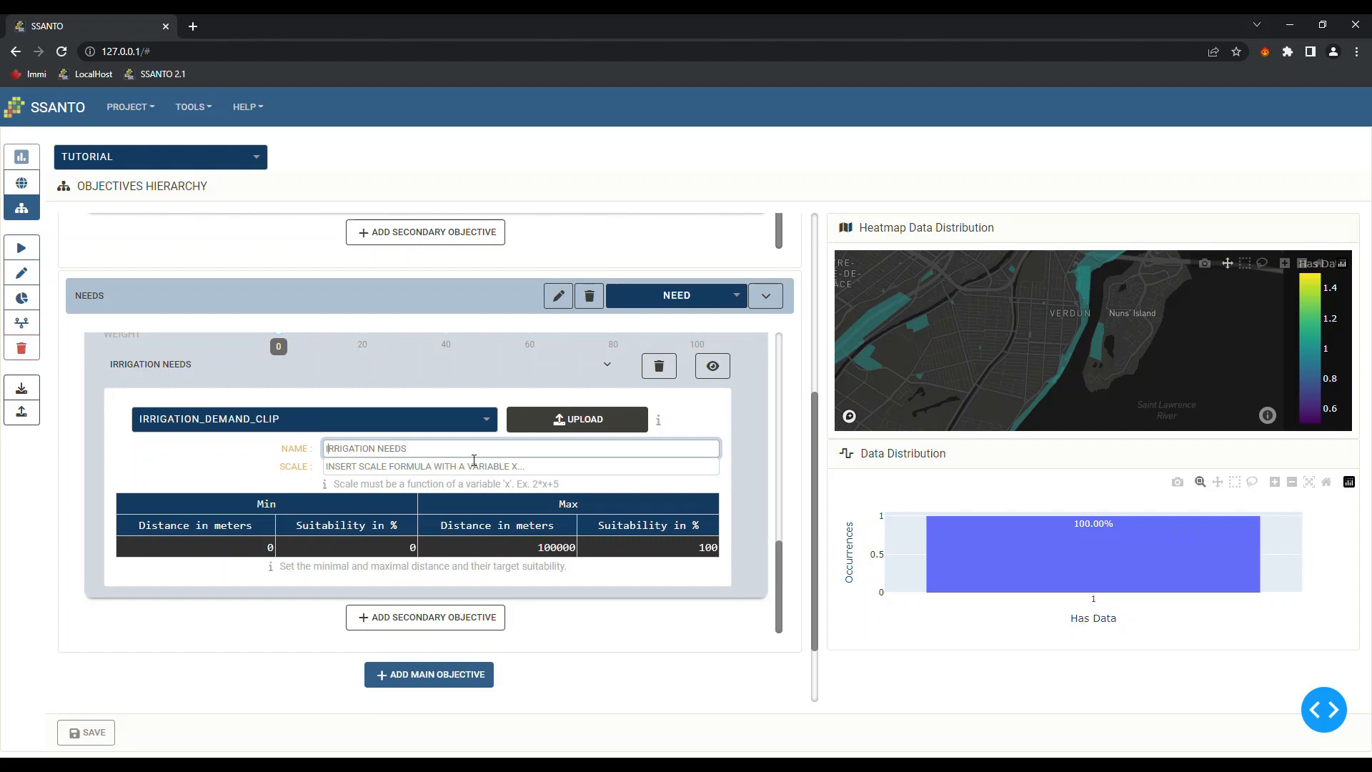
pyautogui.press('Home')
pyautogui.write('AREAS WITH')
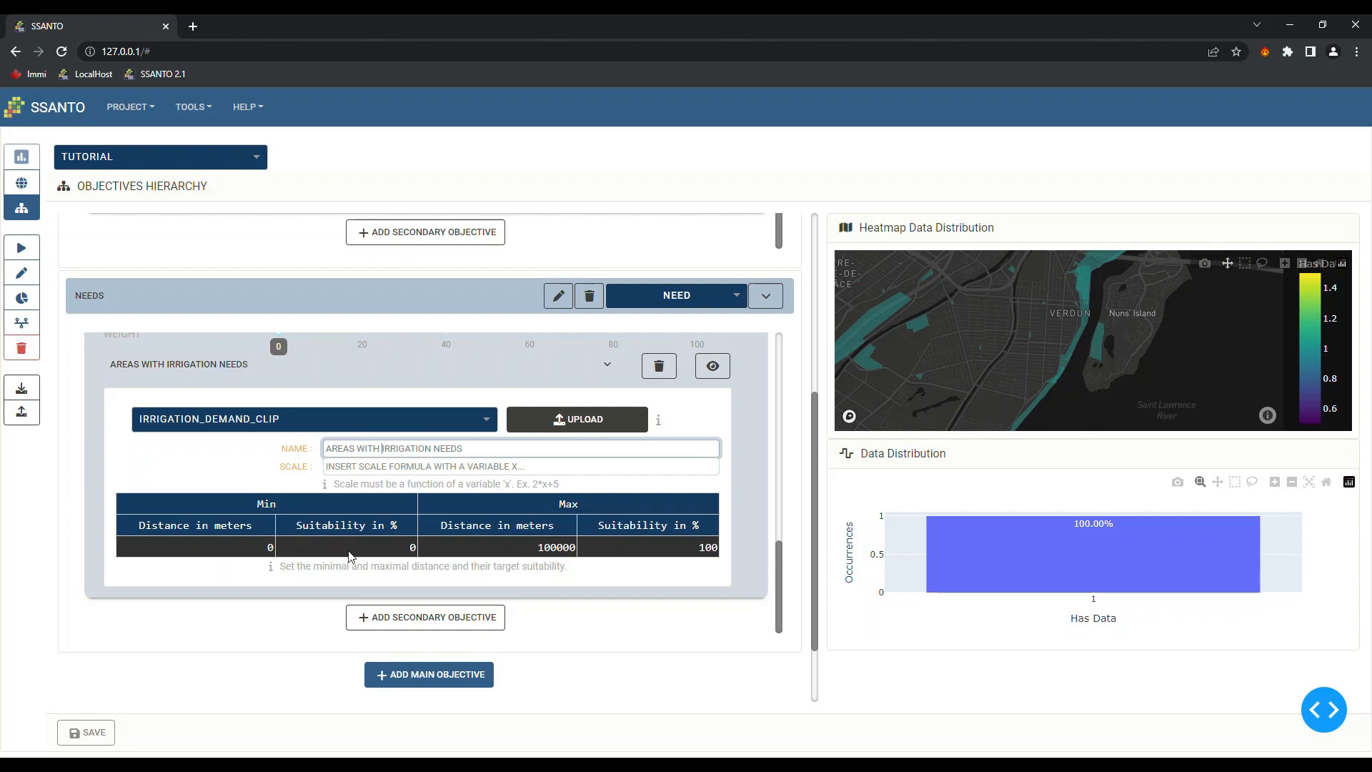
# Map 0 m to 100% suitability and 1000 m to 0% in the irrigation-needs Min/Max table
pyautogui.click(256, 553)
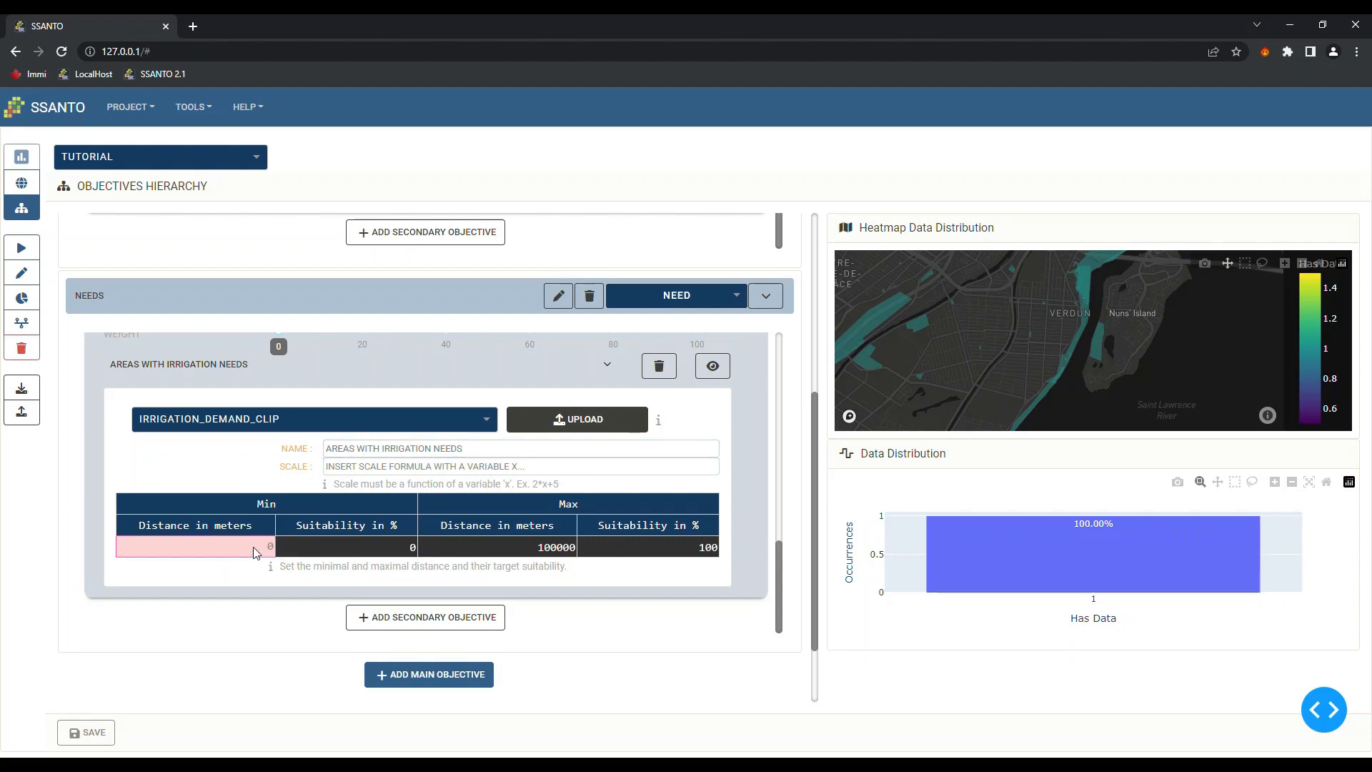
pyautogui.click(341, 554)
pyautogui.write('100')
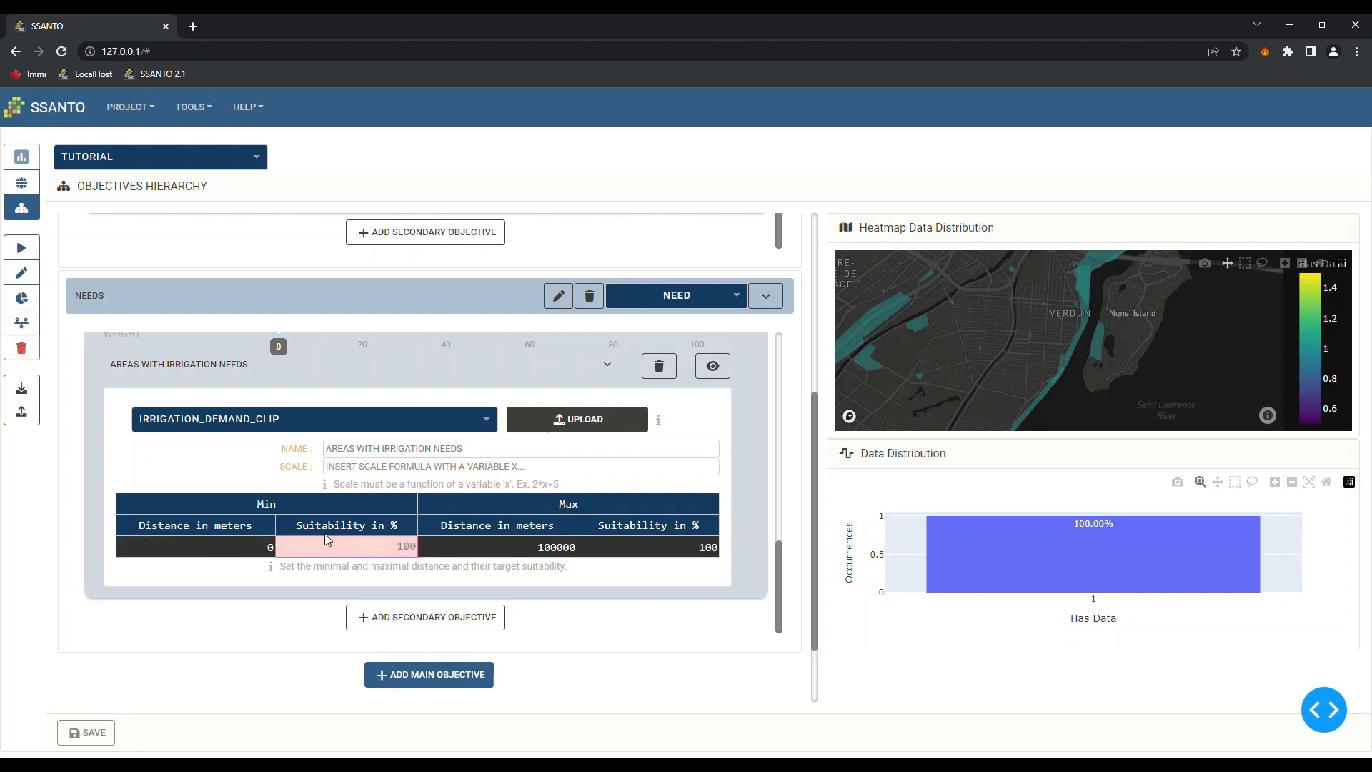
pyautogui.click(539, 554)
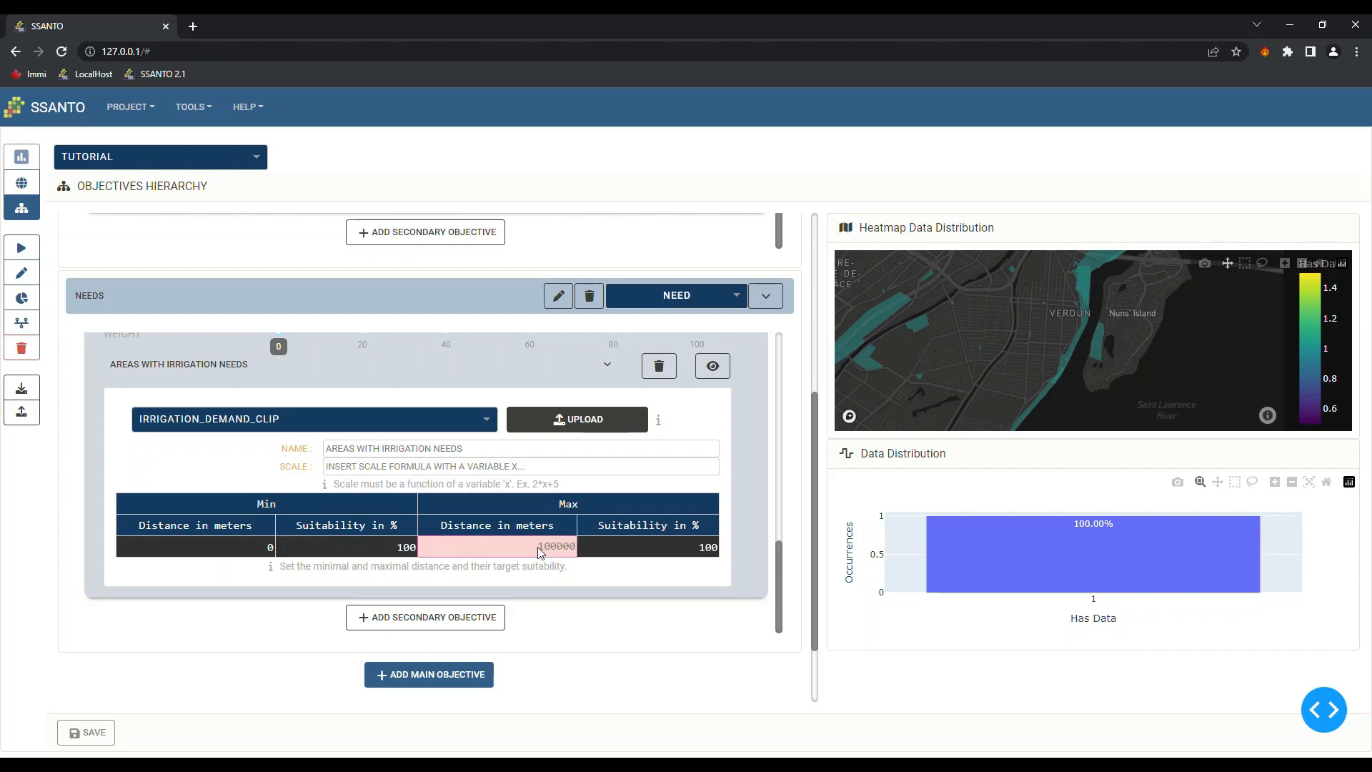
pyautogui.write('0')
pyautogui.click(669, 551)
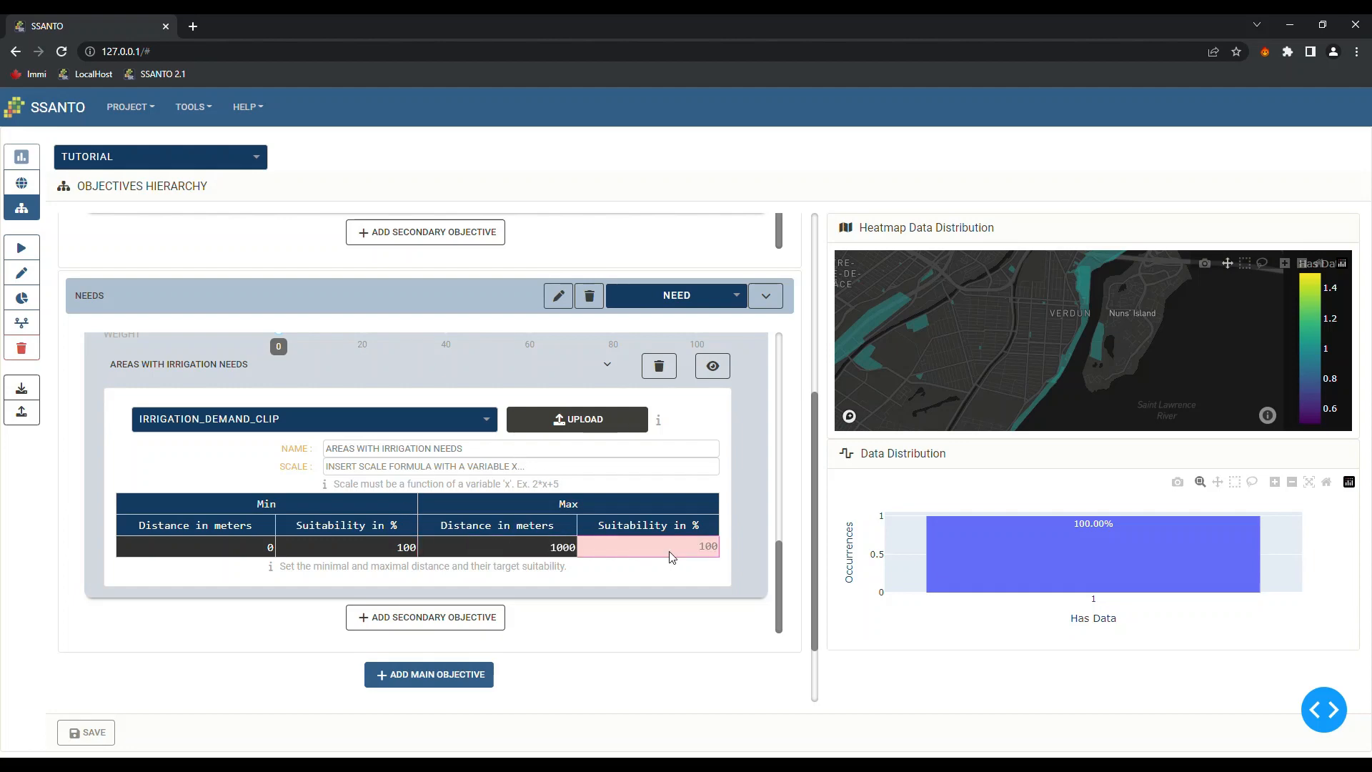
pyautogui.write('0')
# Preview the irrigation-needs layer on the heatmap and zoom in on the LaSalle shore patches
pyautogui.click(715, 367)
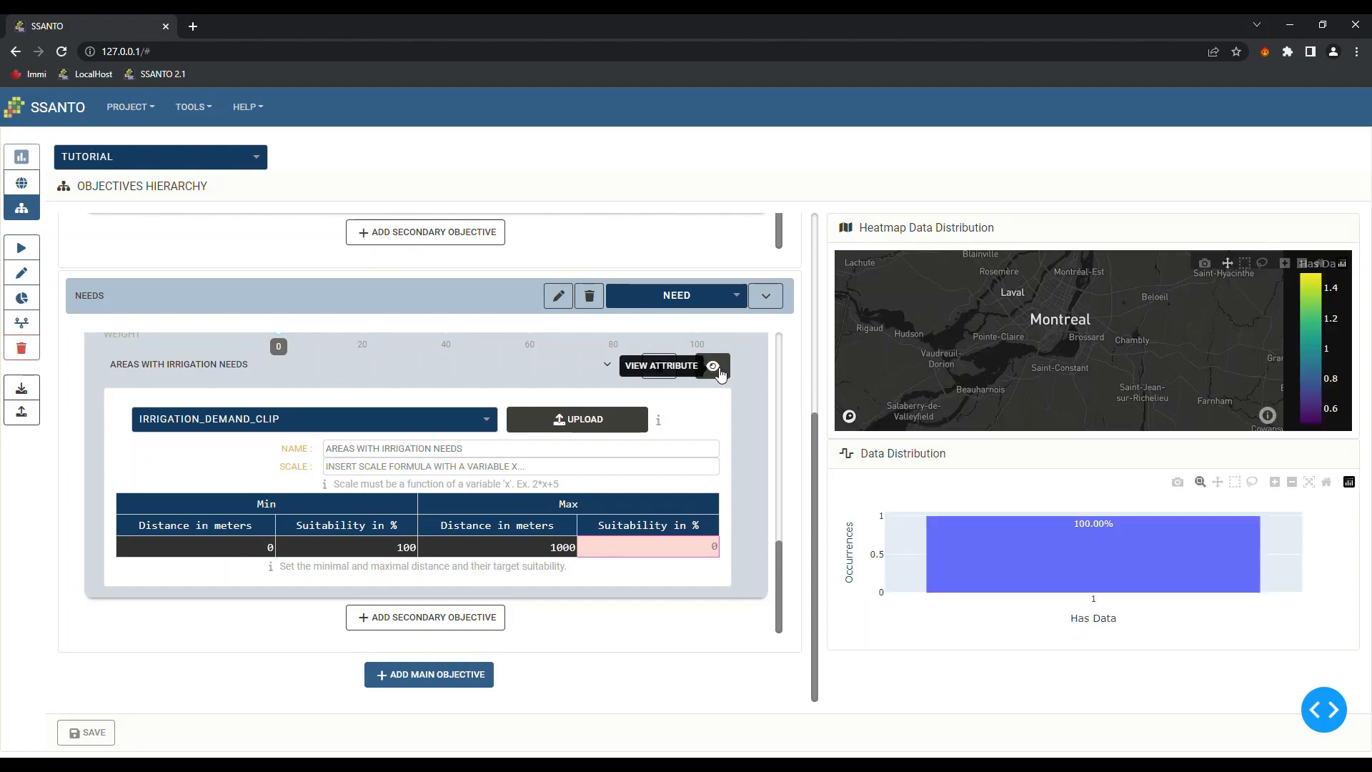
pyautogui.scroll(5, 1066, 336)
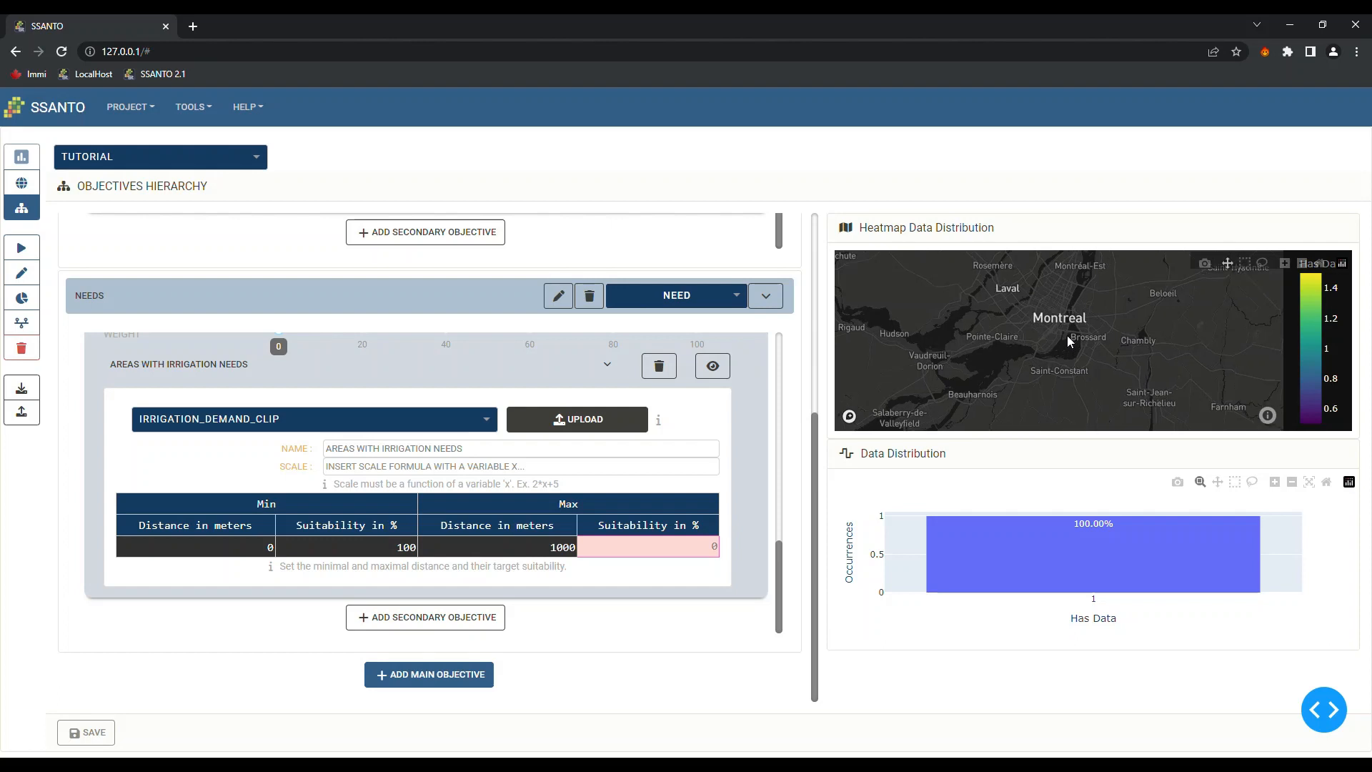
pyautogui.scroll(4, 1061, 333)
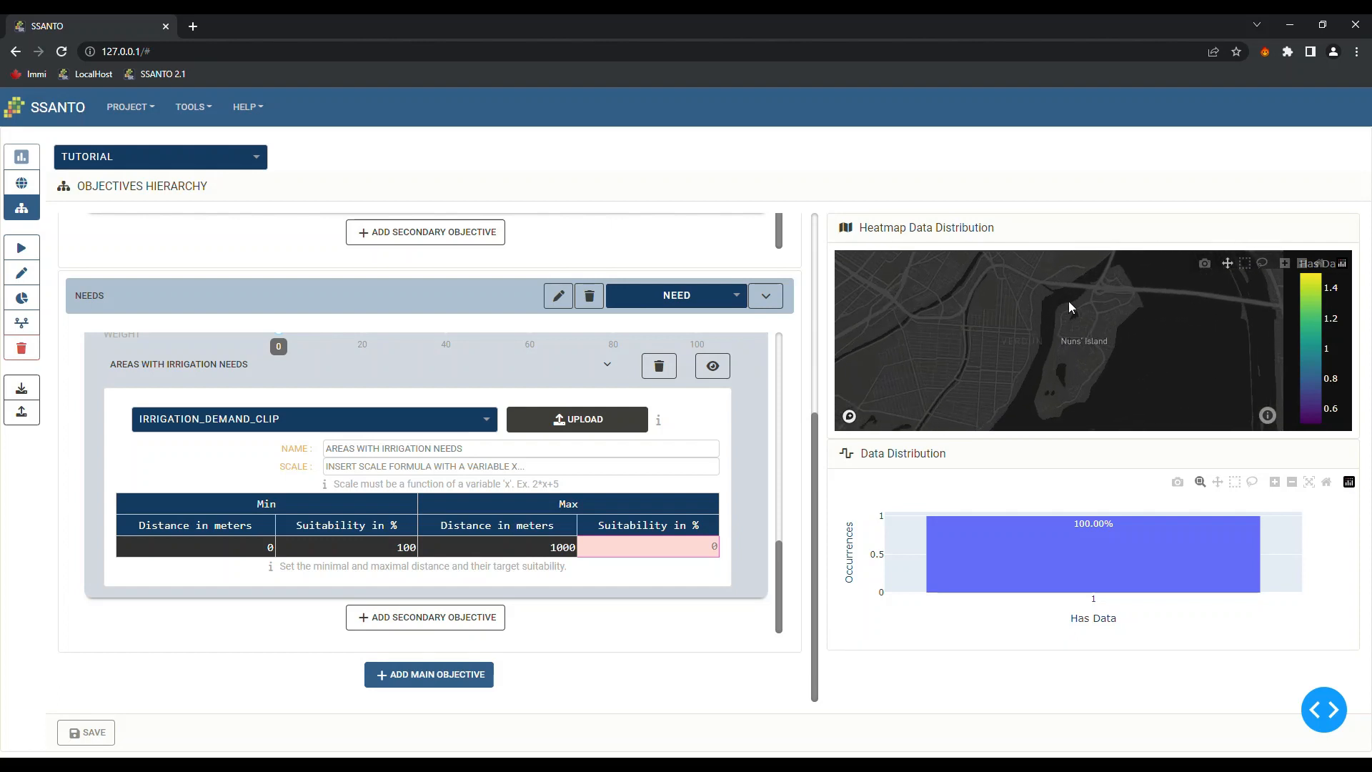
pyautogui.moveTo(1069, 302); pyautogui.dragTo(1127, 324)
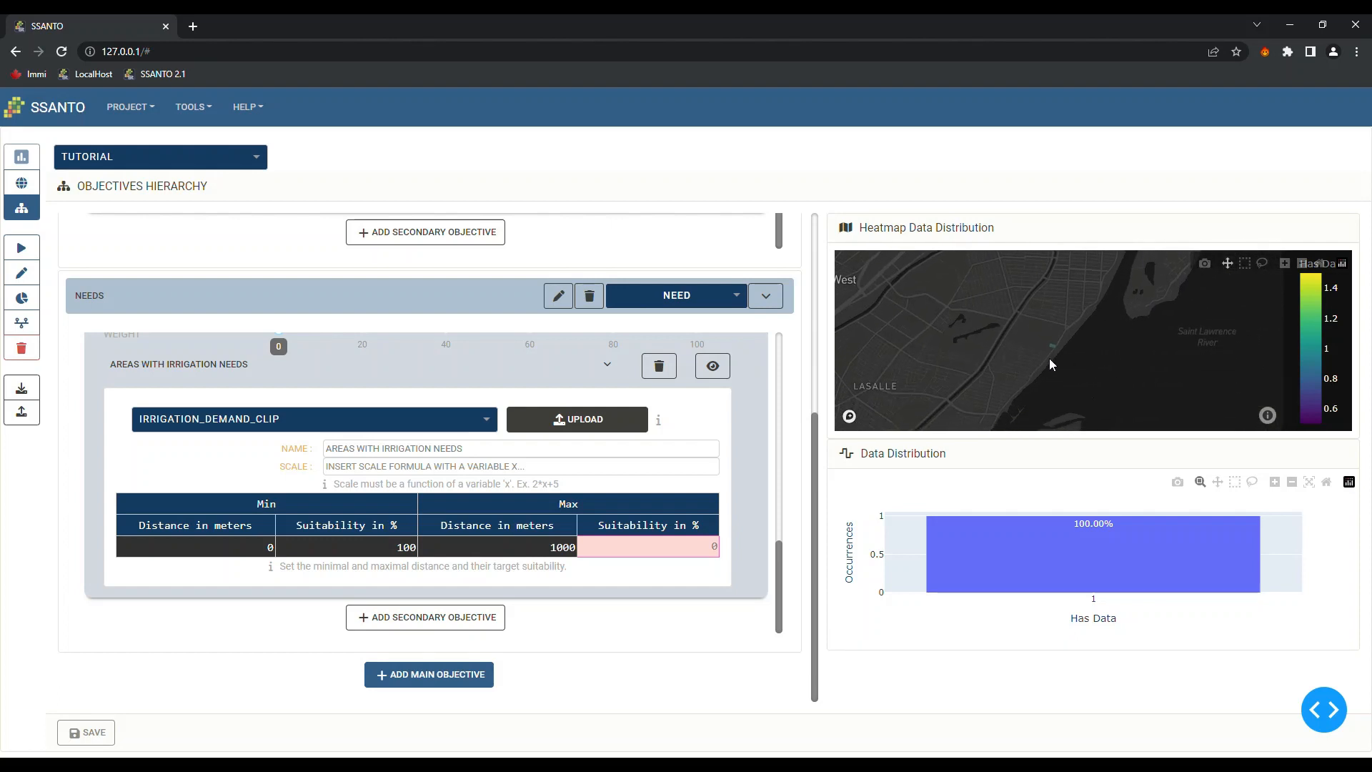
pyautogui.scroll(4, 1049, 358)
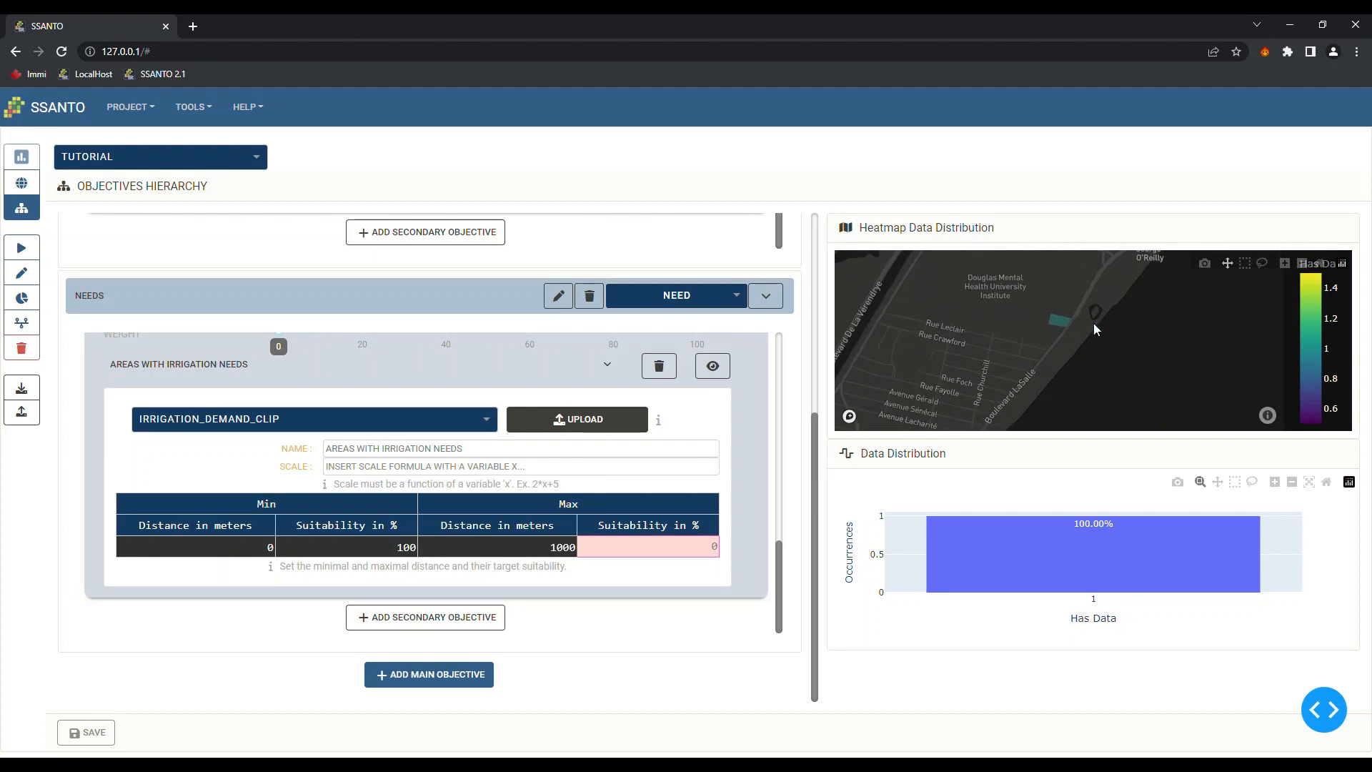
pyautogui.scroll(-3, 1061, 320)
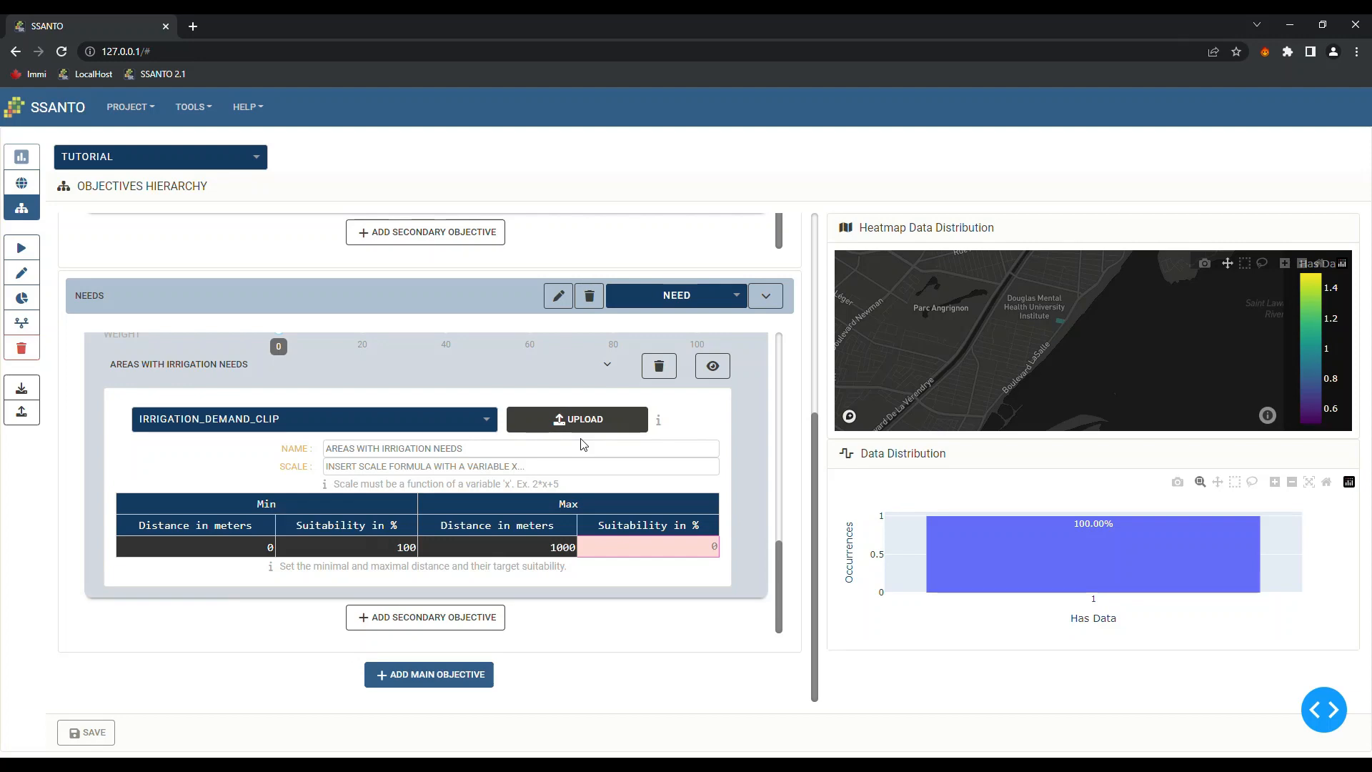
# Weight the Opportunity attributes: Landuse 70 and Land value 30
pyautogui.scroll(5, 376, 497)
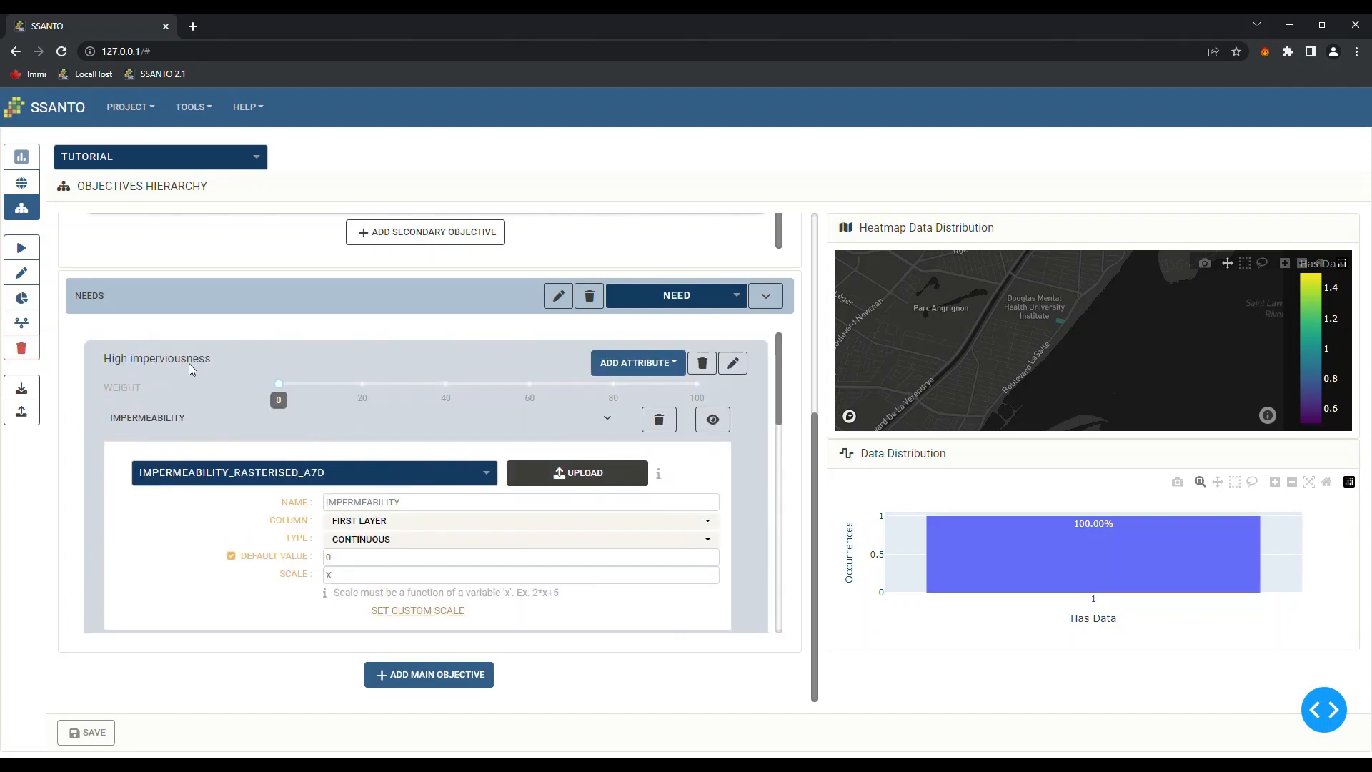
pyautogui.scroll(5, 384, 444)
pyautogui.scroll(3, 294, 408)
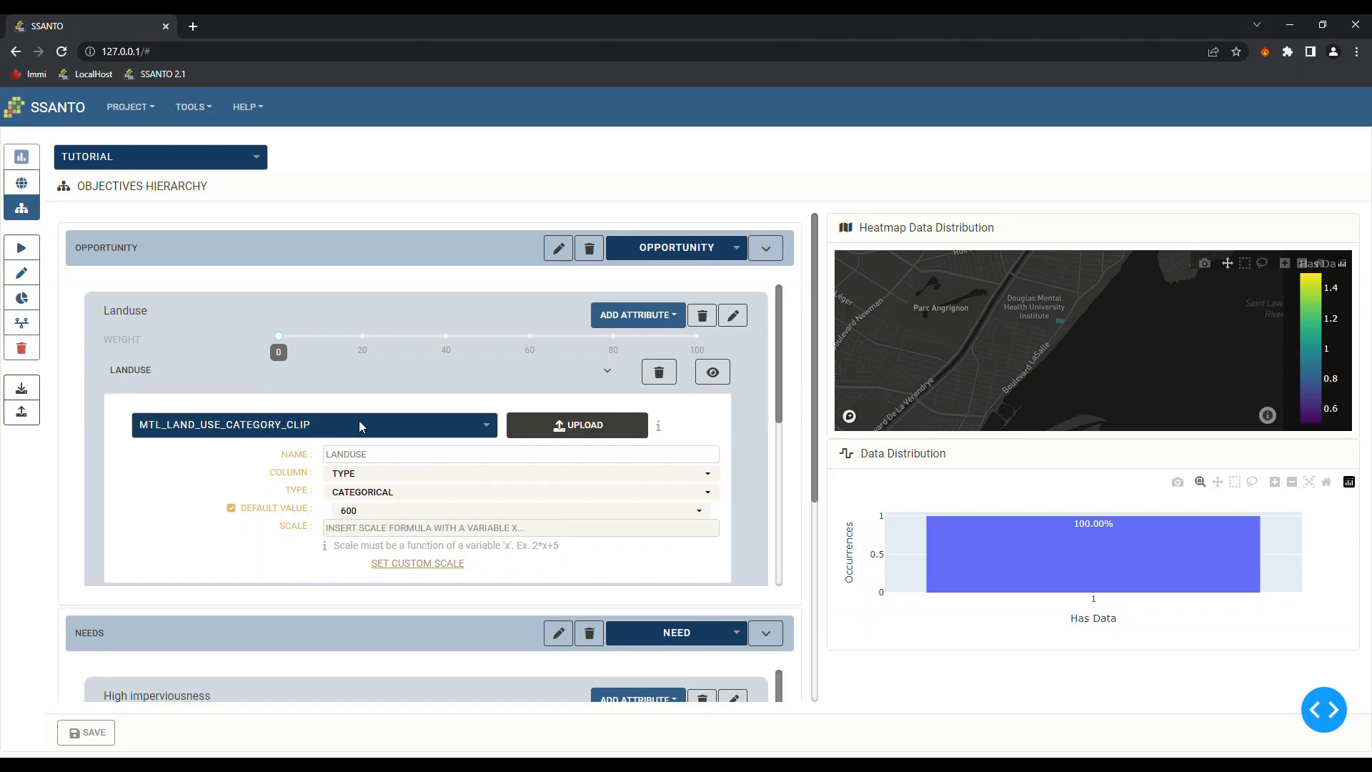
pyautogui.scroll(-5, 350, 411)
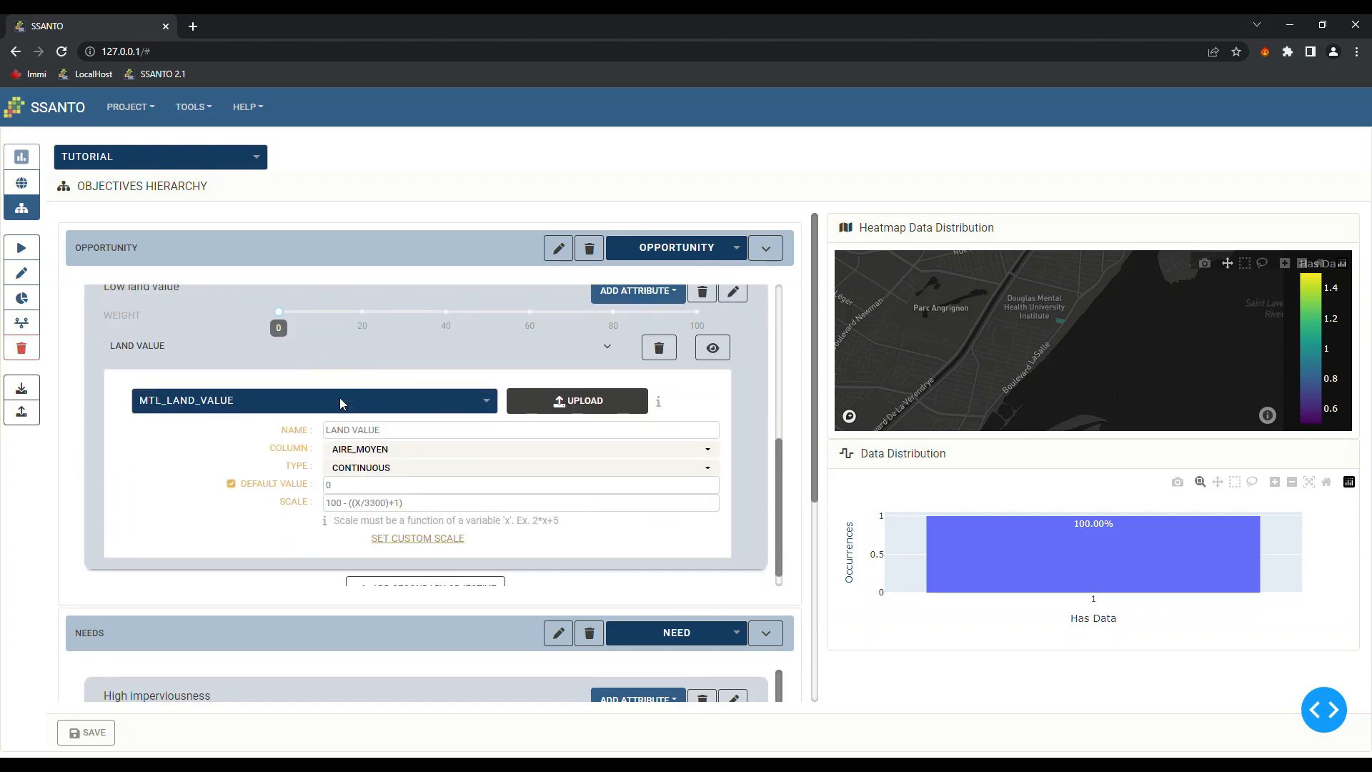
pyautogui.scroll(5, 392, 461)
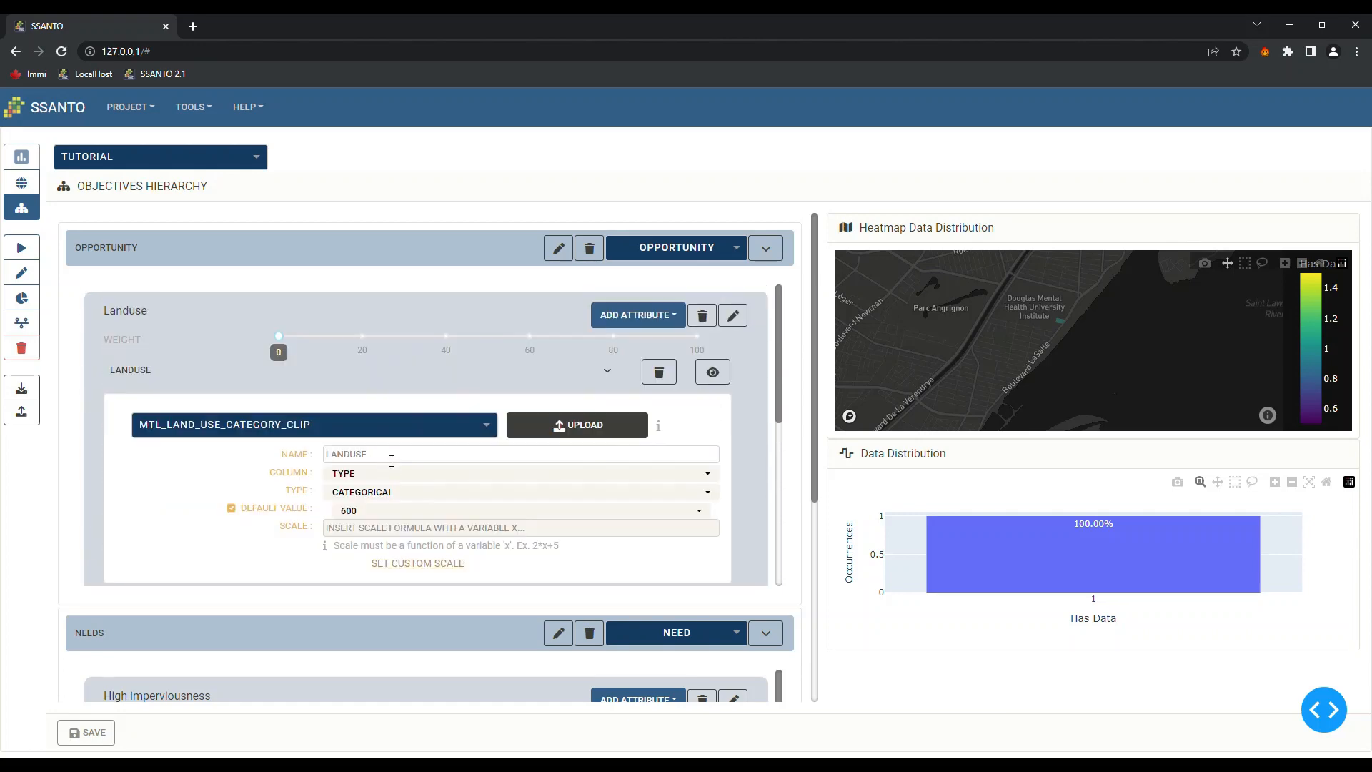
pyautogui.moveTo(279, 337); pyautogui.dragTo(579, 360)
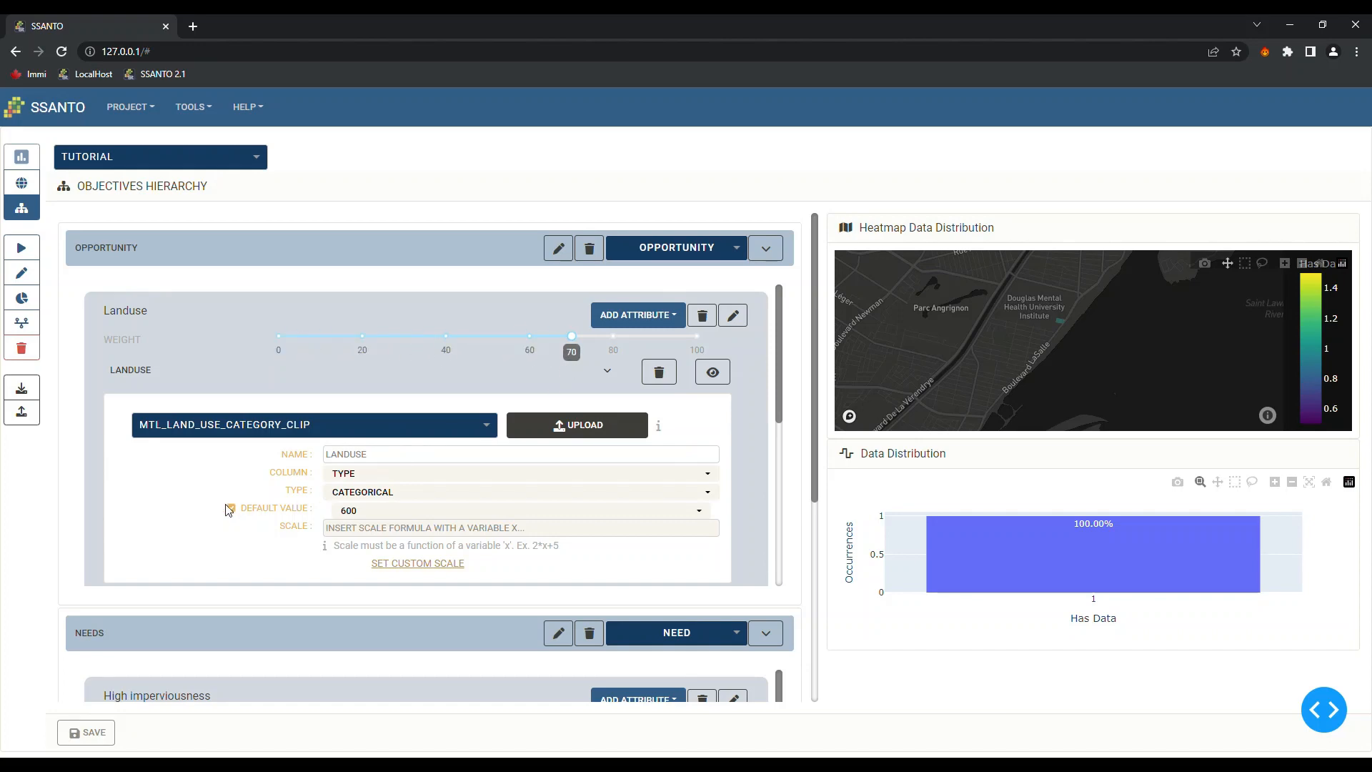
pyautogui.scroll(-5, 132, 499)
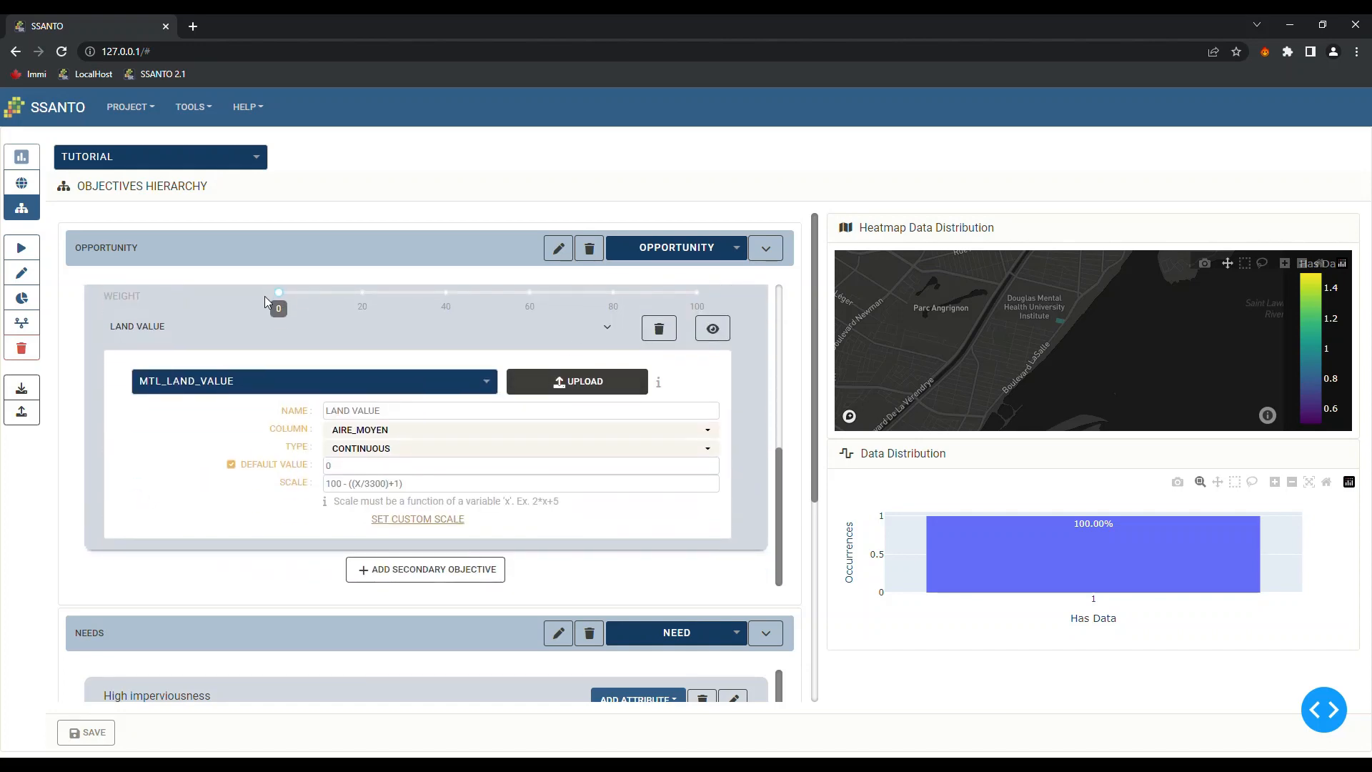
pyautogui.moveTo(279, 293); pyautogui.dragTo(412, 301)
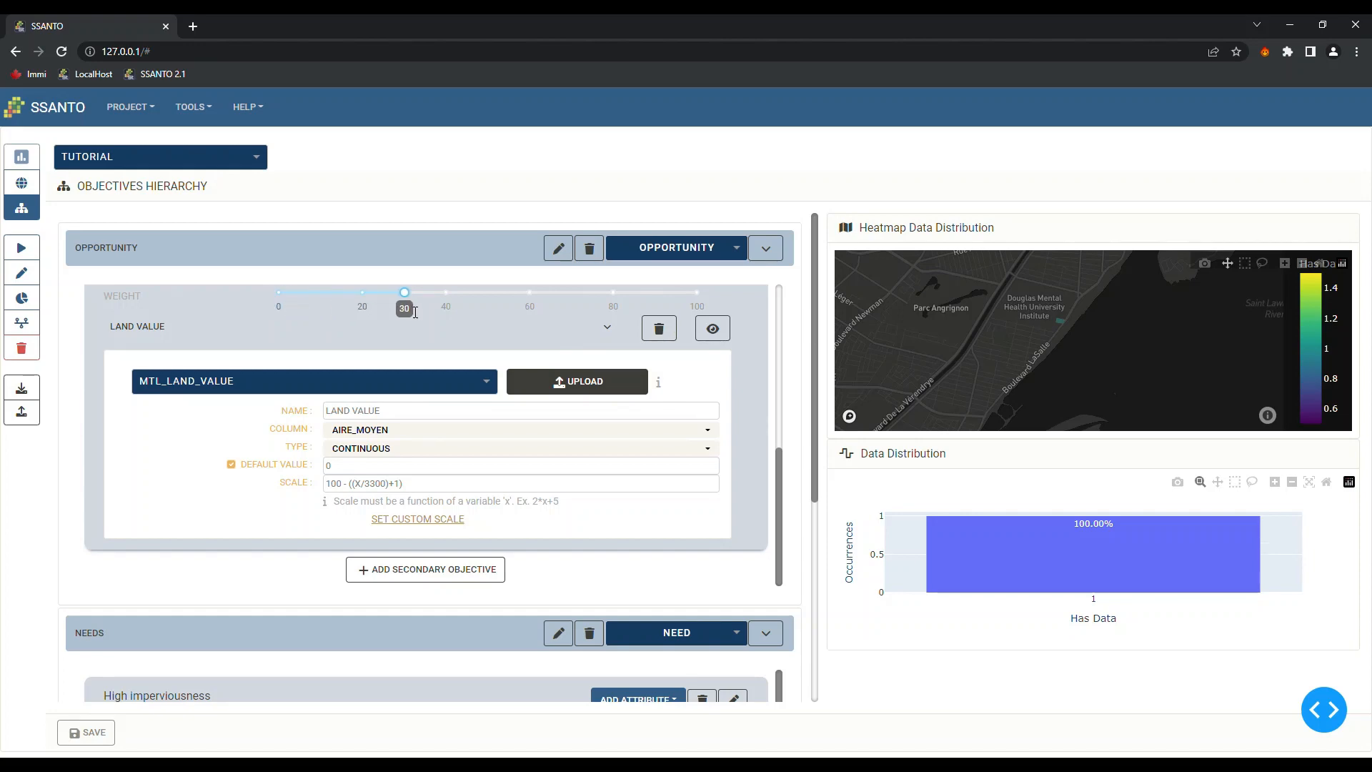
# Weight the Needs objectives: High imperviousness 60, contaminated sites 30, Near irrigation needs 10
pyautogui.scroll(-5, 130, 636)
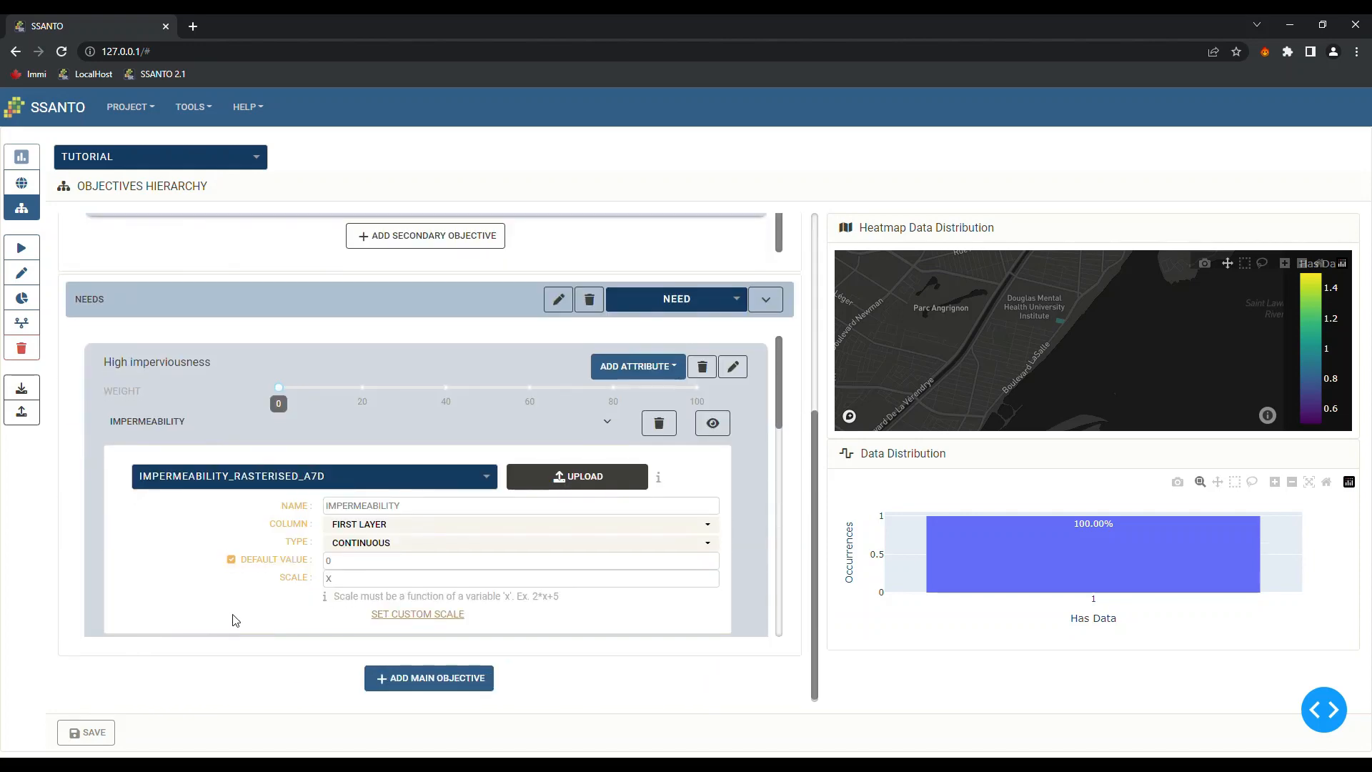
pyautogui.scroll(-2, 327, 525)
pyautogui.scroll(2, 457, 524)
pyautogui.moveTo(290, 398); pyautogui.dragTo(540, 421)
pyautogui.scroll(-4, 229, 537)
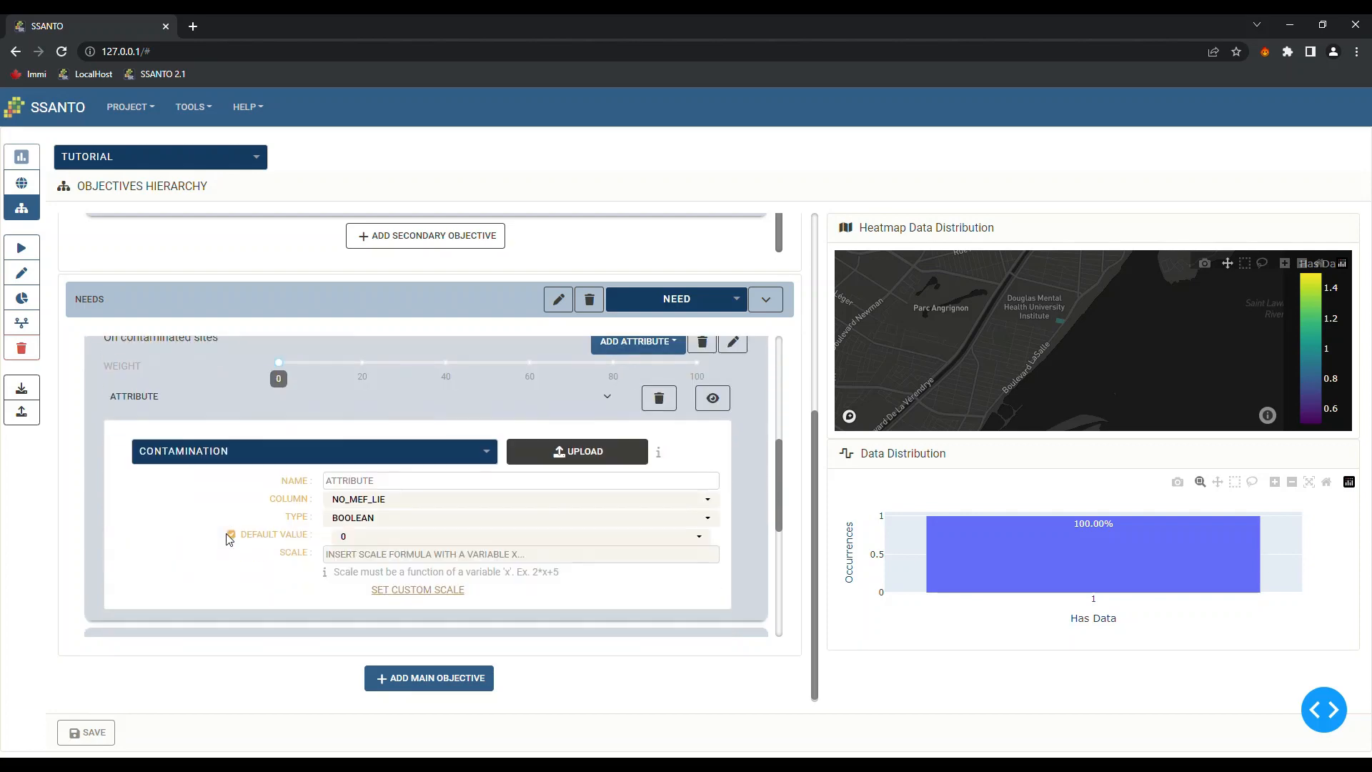
pyautogui.scroll(2, 226, 525)
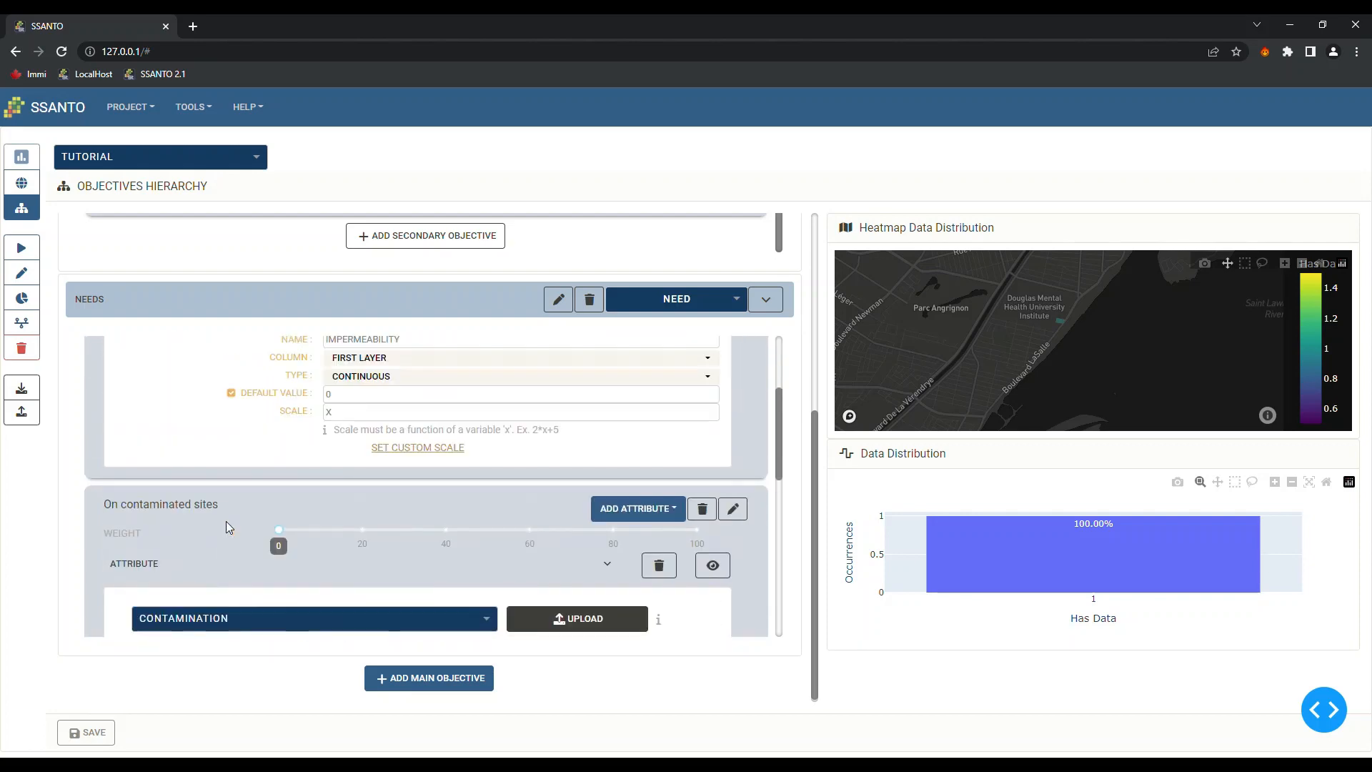
pyautogui.click(291, 531)
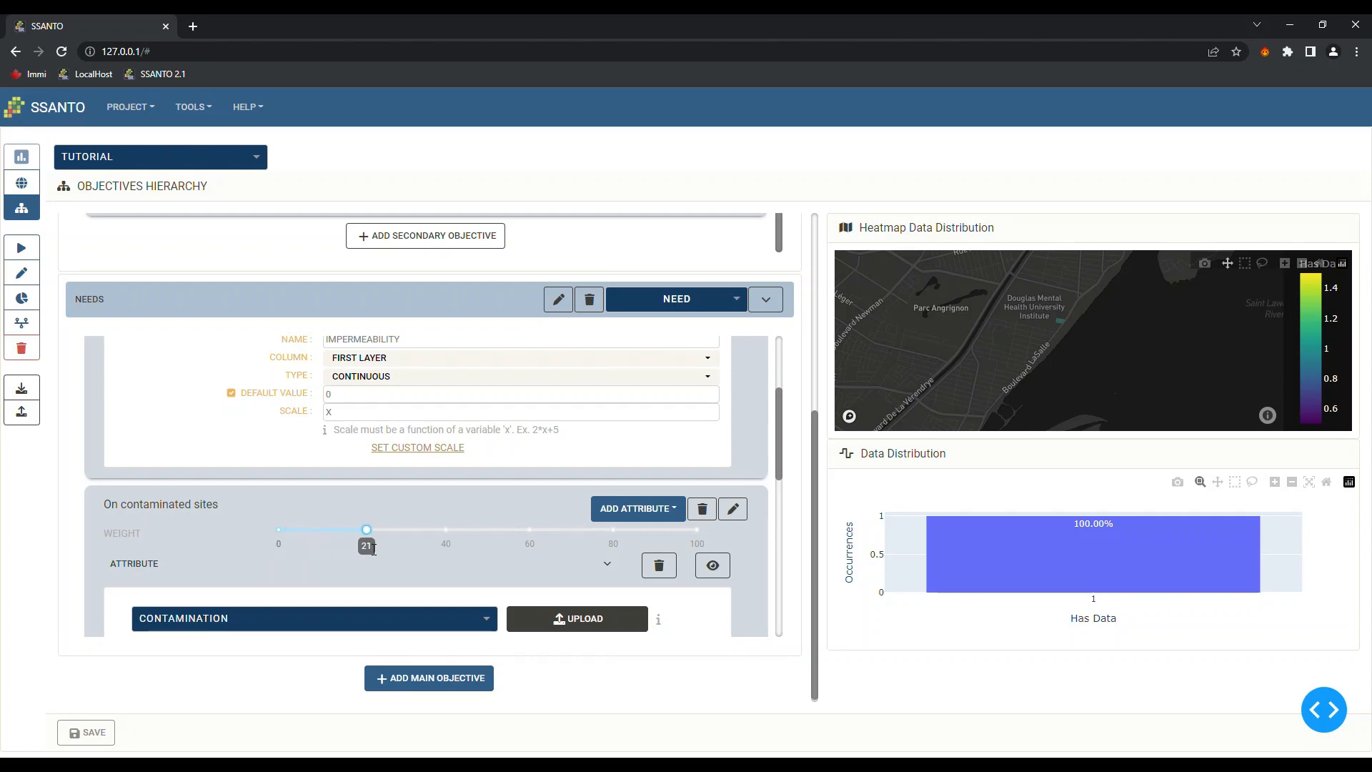
pyautogui.moveTo(373, 549); pyautogui.dragTo(398, 557)
pyautogui.scroll(-5, 252, 567)
pyautogui.scroll(2, 250, 565)
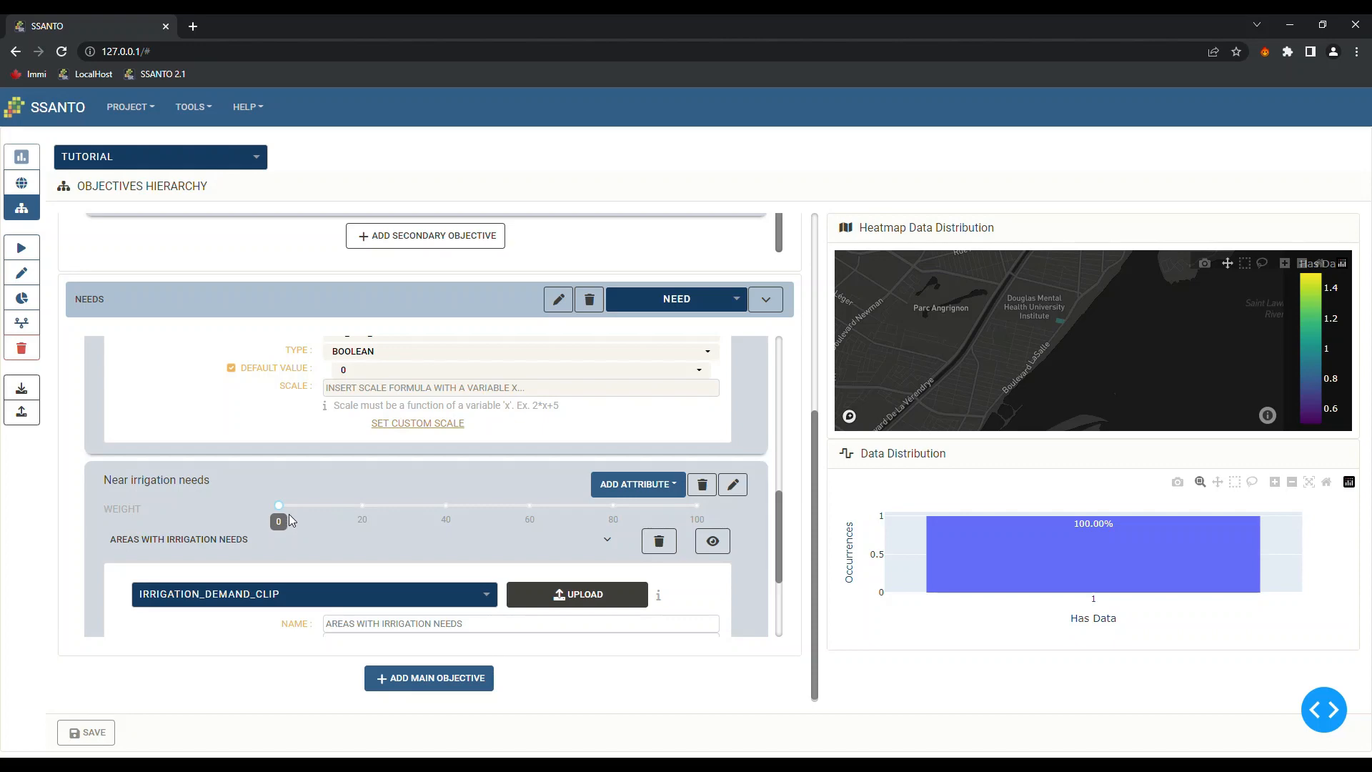
pyautogui.moveTo(280, 506); pyautogui.dragTo(325, 529)
pyautogui.scroll(5, 457, 551)
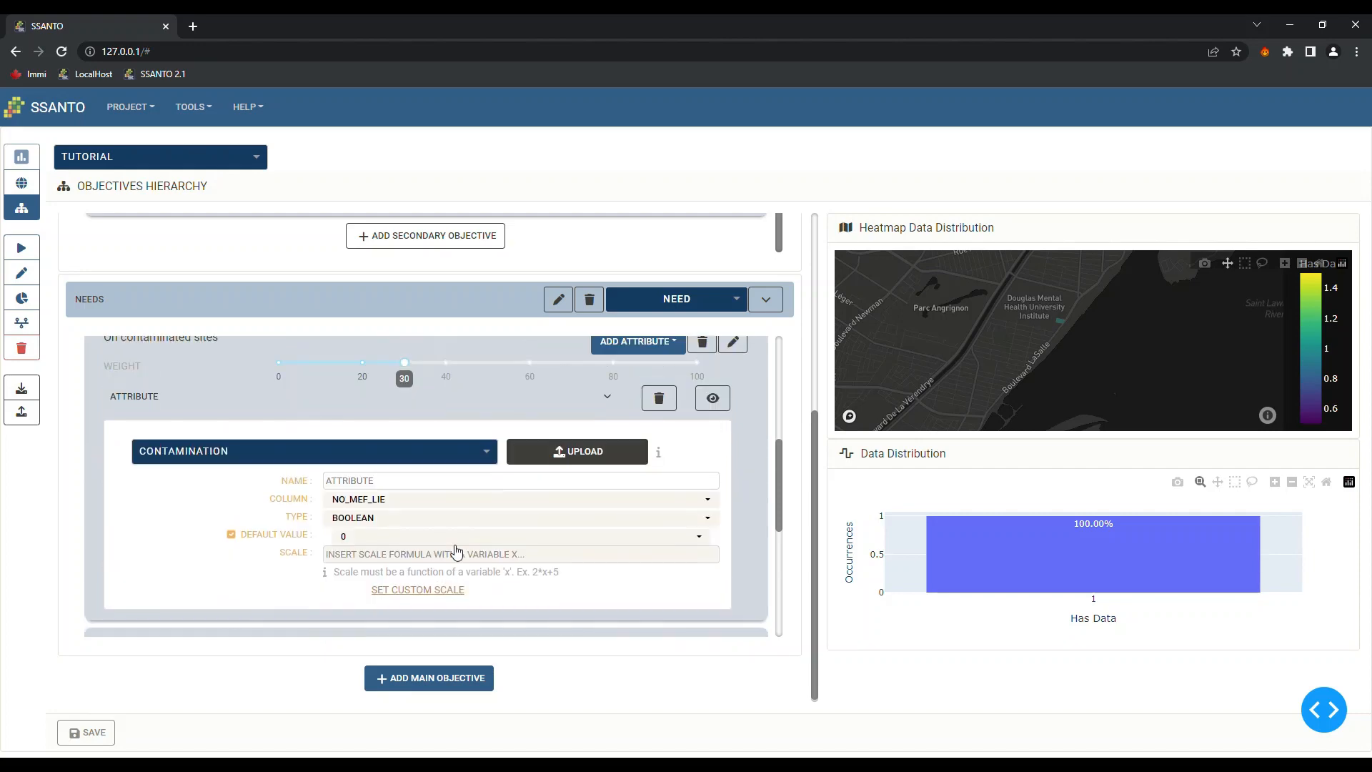
pyautogui.scroll(3, 457, 552)
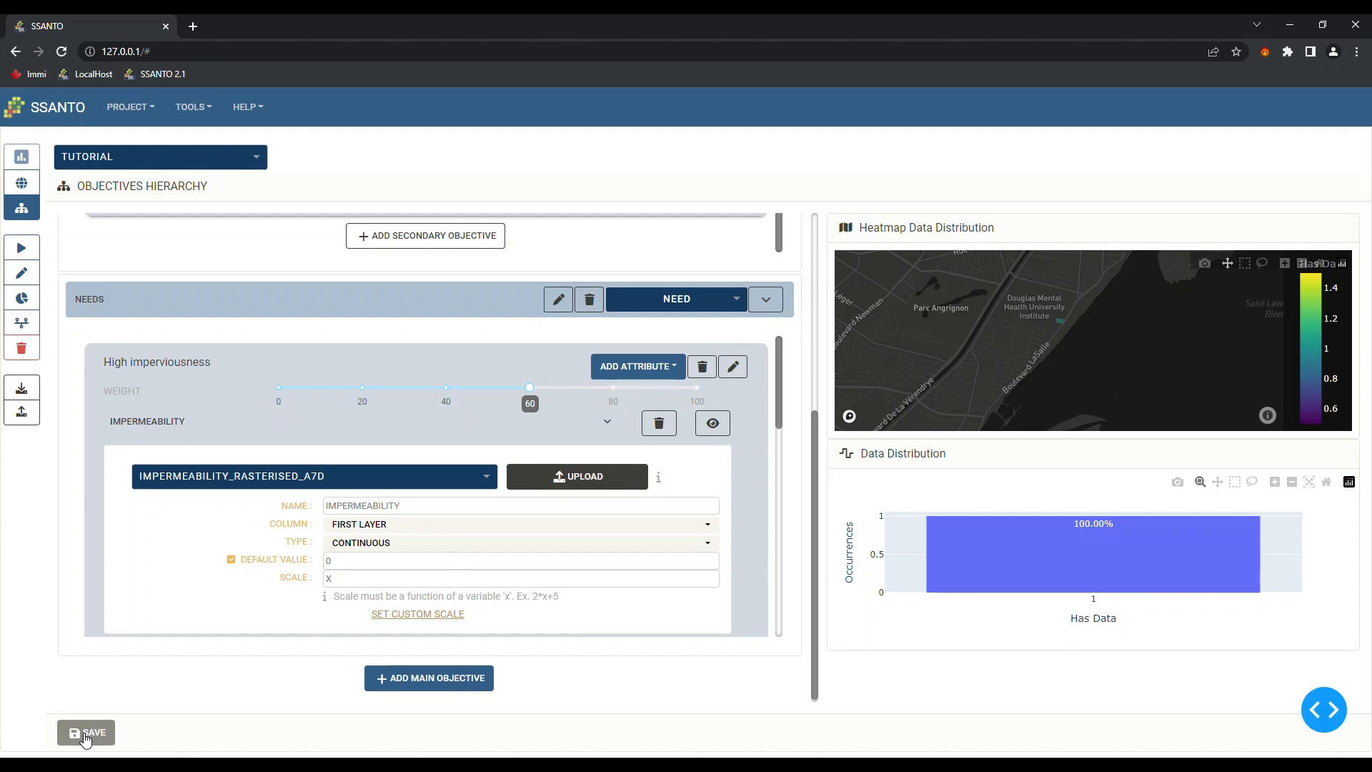
# Save the hierarchy, confirm High imperviousness at 50 is rejected, and restore it to 60
pyautogui.click(85, 739)
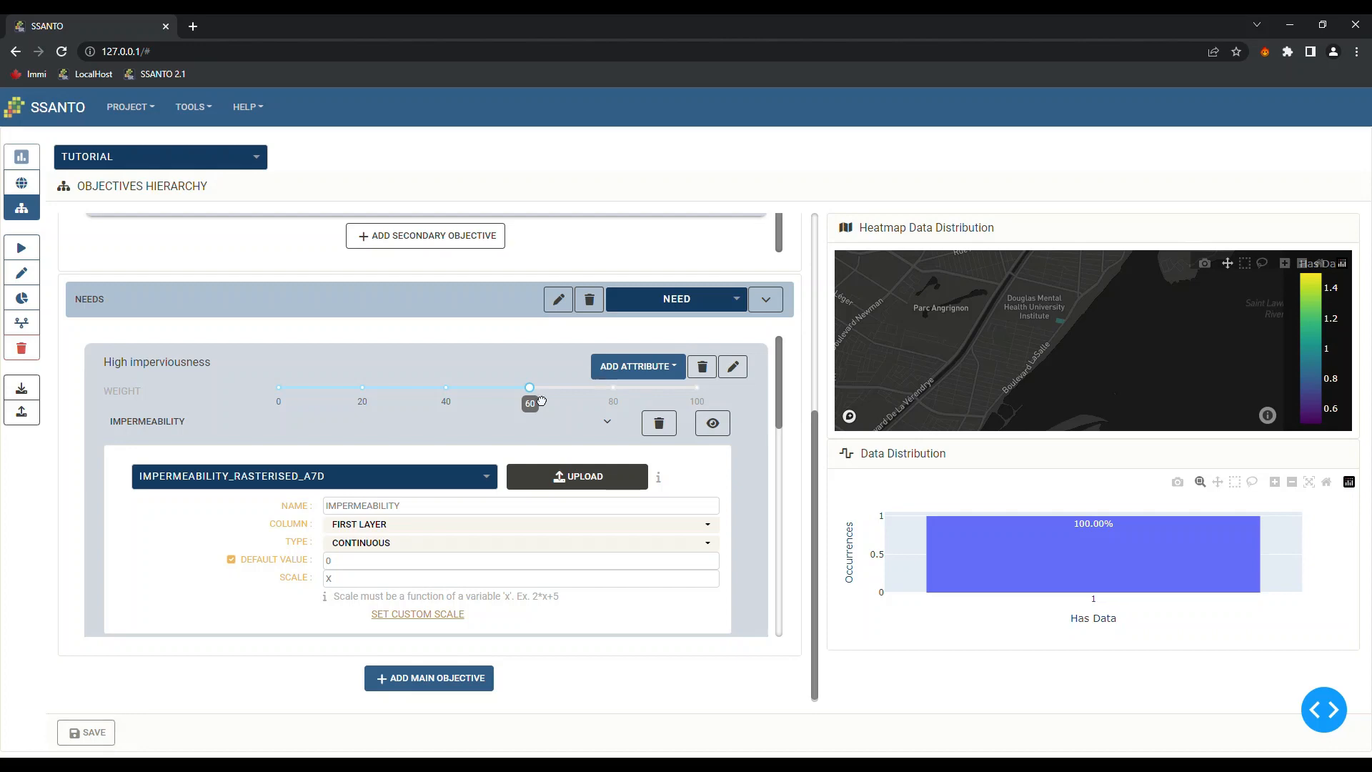
pyautogui.moveTo(533, 393); pyautogui.dragTo(493, 393)
pyautogui.click(86, 733)
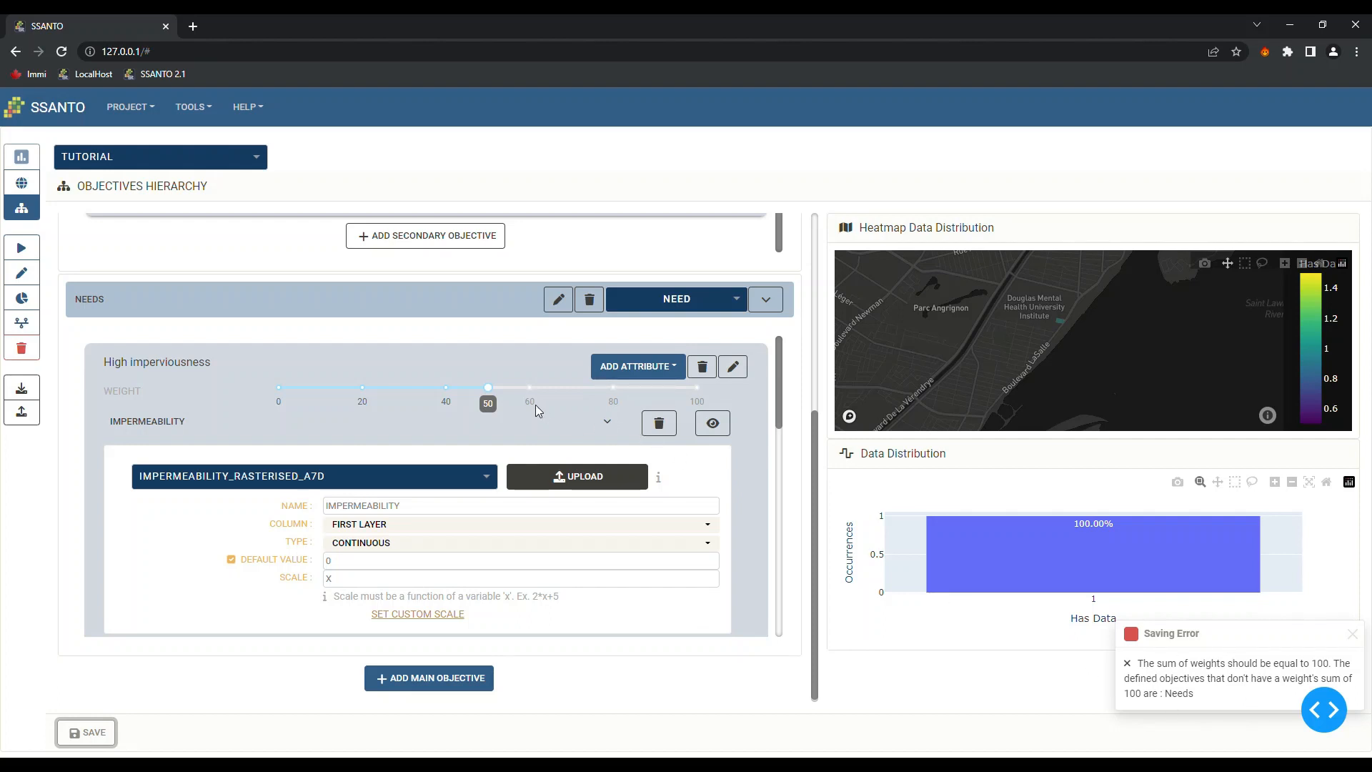
pyautogui.moveTo(492, 397); pyautogui.dragTo(532, 401)
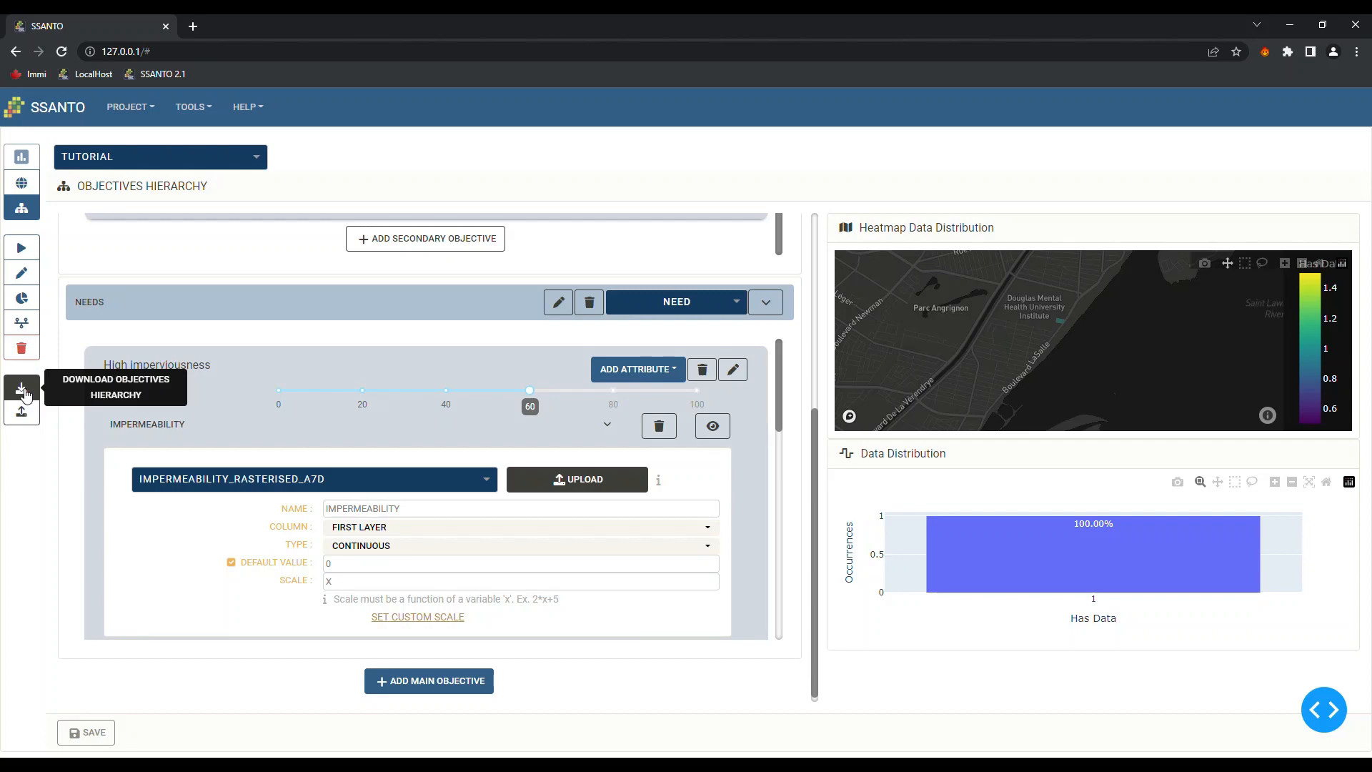
# Download the hierarchy as Tutorial (1).soh, save it, and start the suitability analysis
pyautogui.click(22, 390)
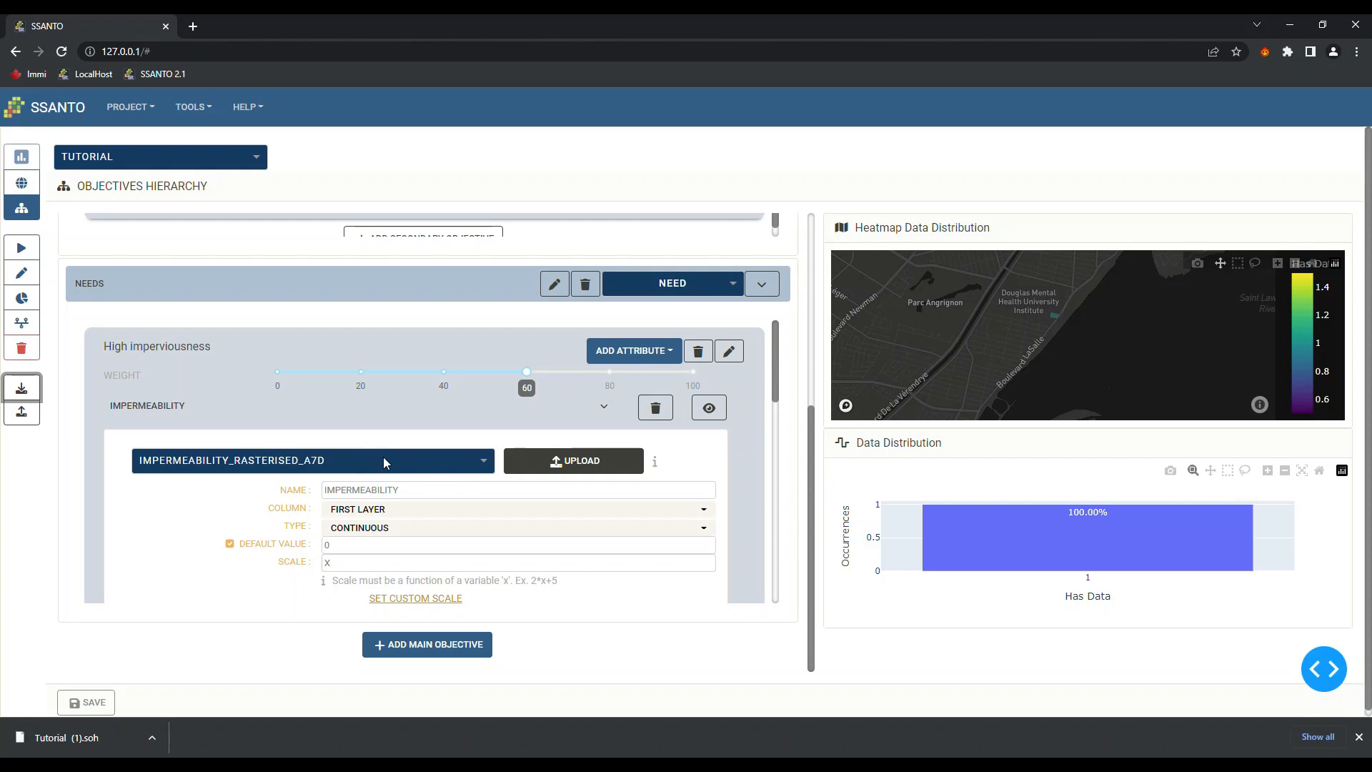
pyautogui.click(89, 704)
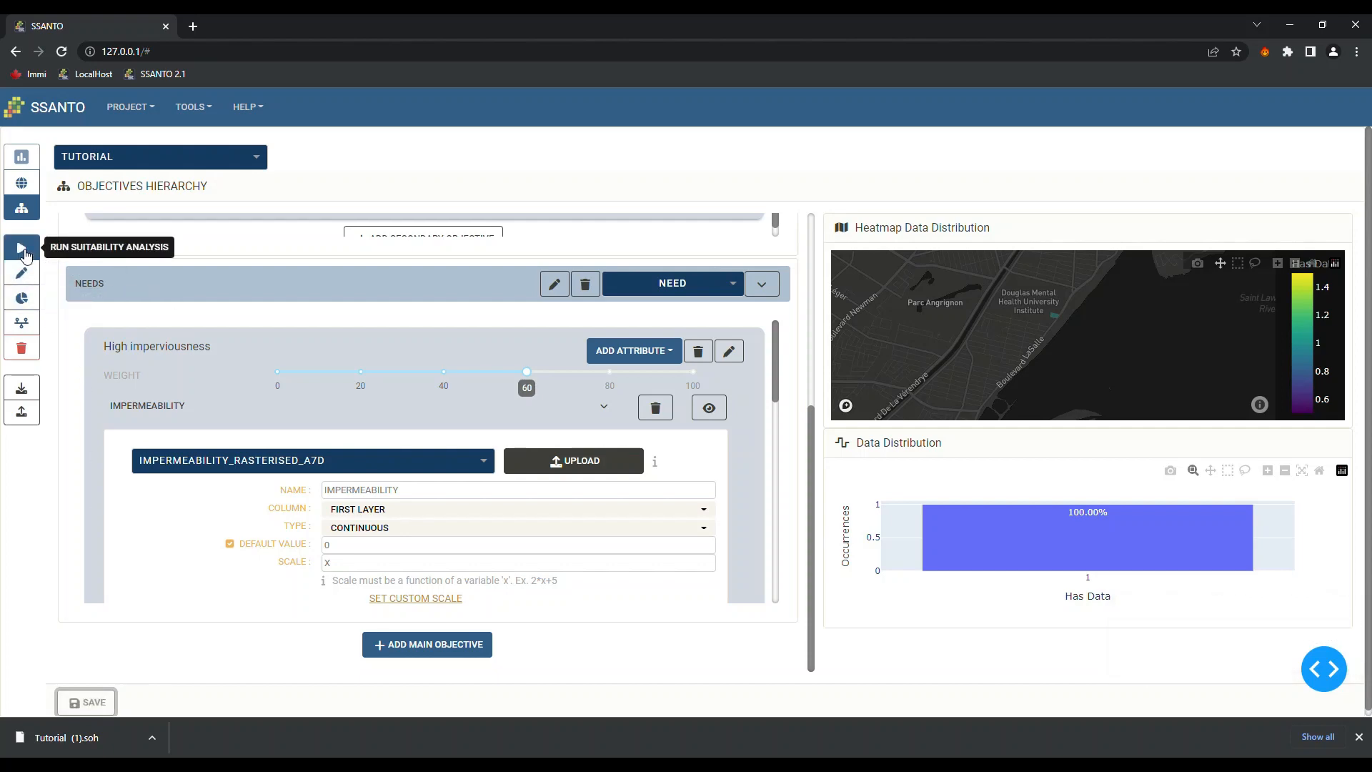
pyautogui.click(24, 253)
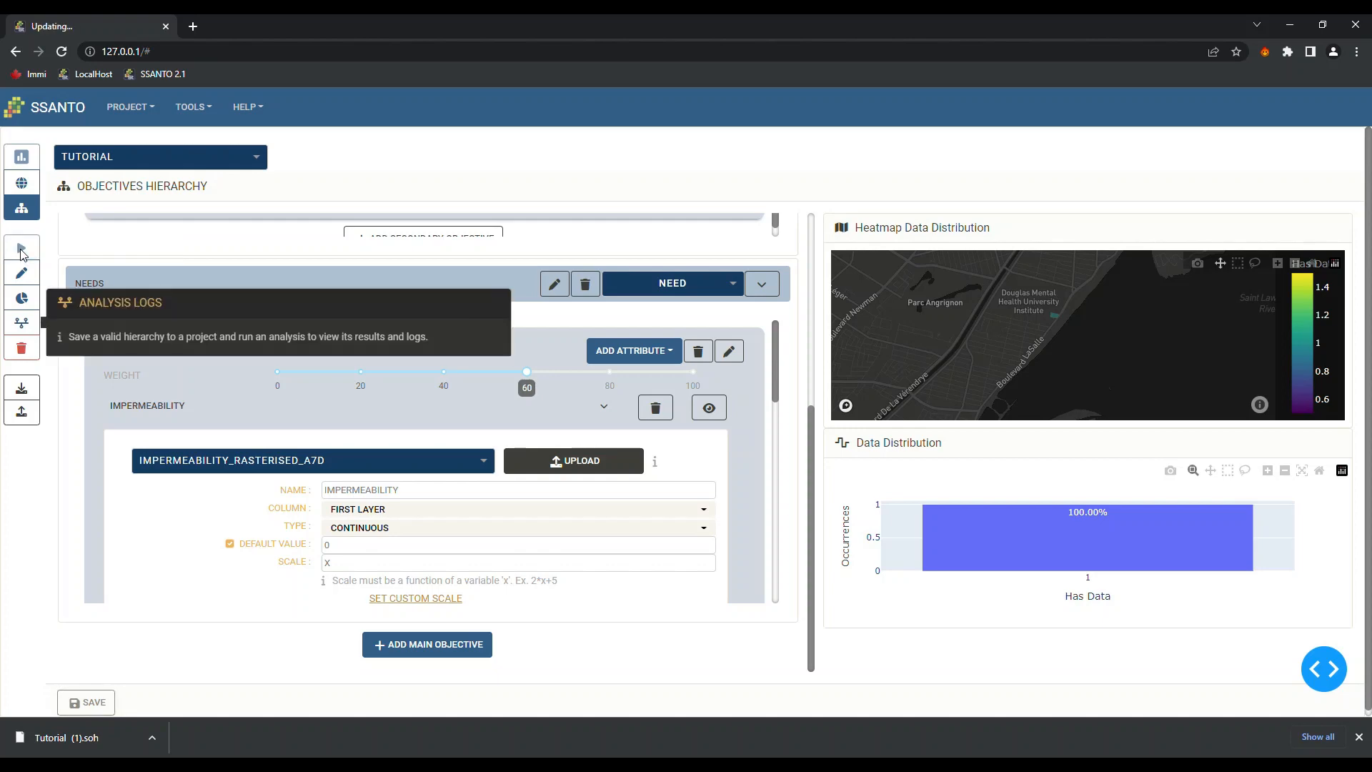
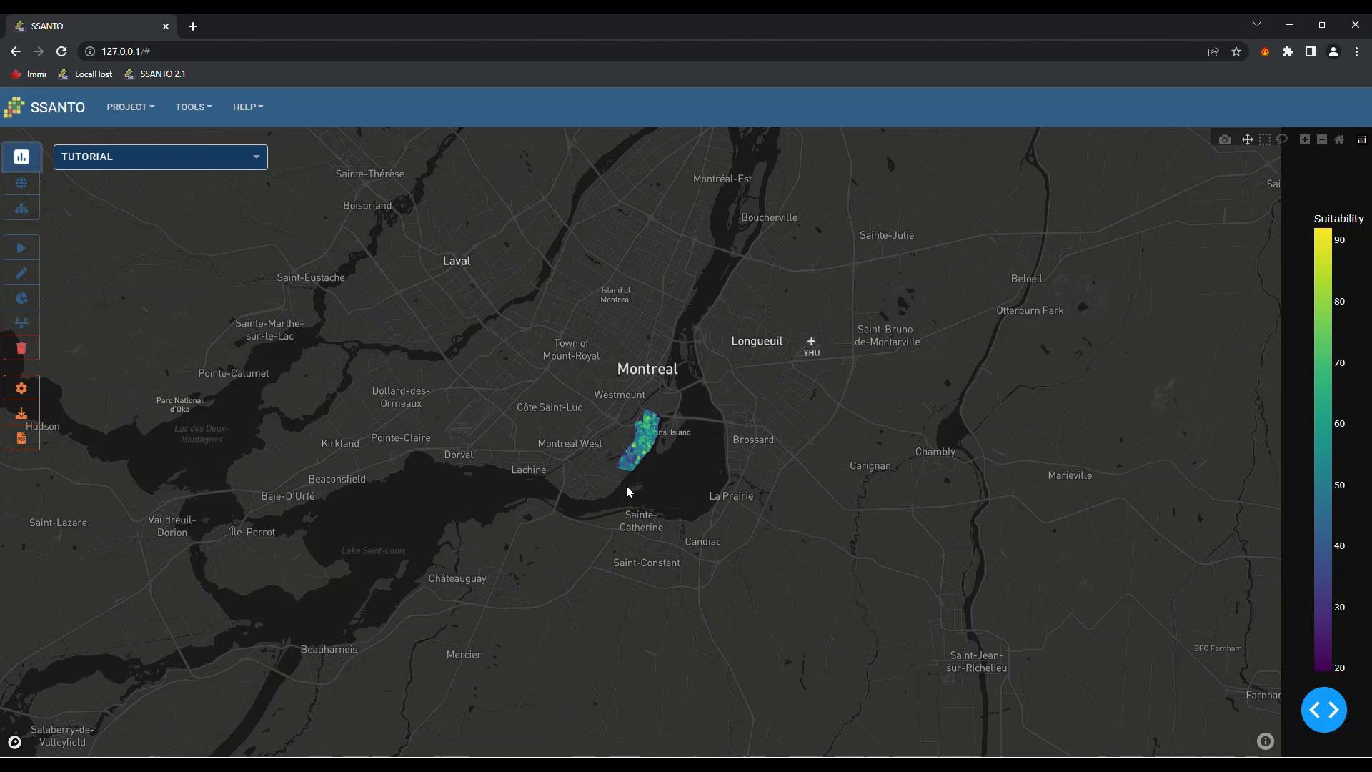
# Zoom into the Verdun suitability grid, scored roughly 20–90, until individual cells show
pyautogui.scroll(5, 629, 445)
pyautogui.scroll(5, 676, 455)
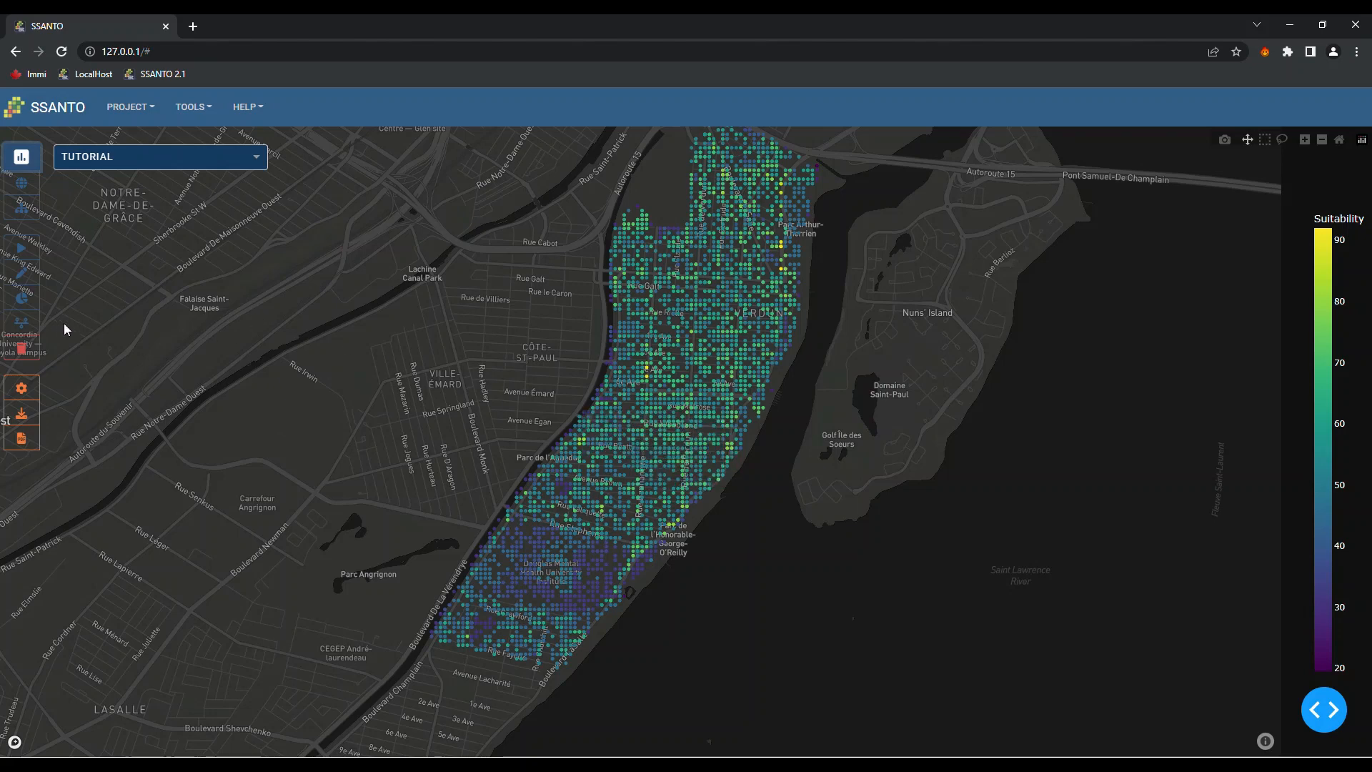
pyautogui.click(24, 327)
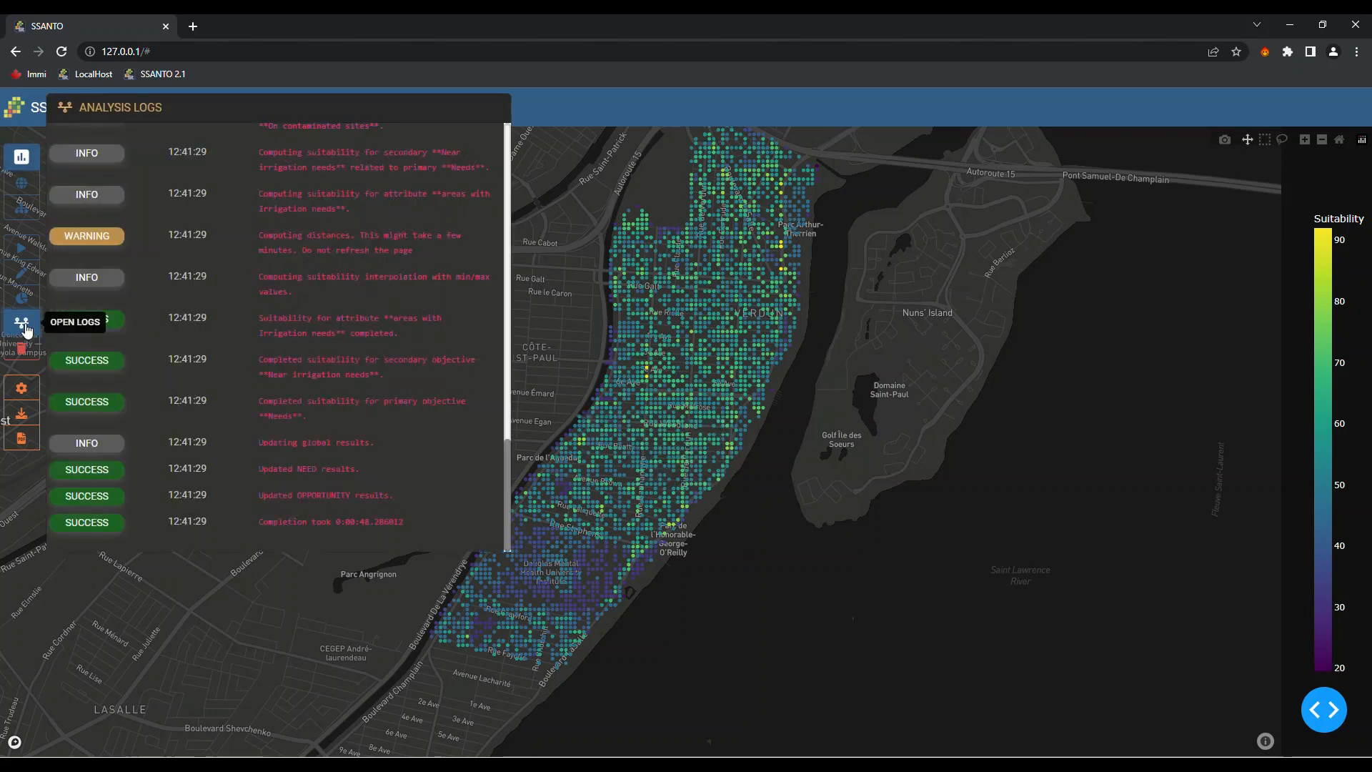
pyautogui.scroll(2, 285, 384)
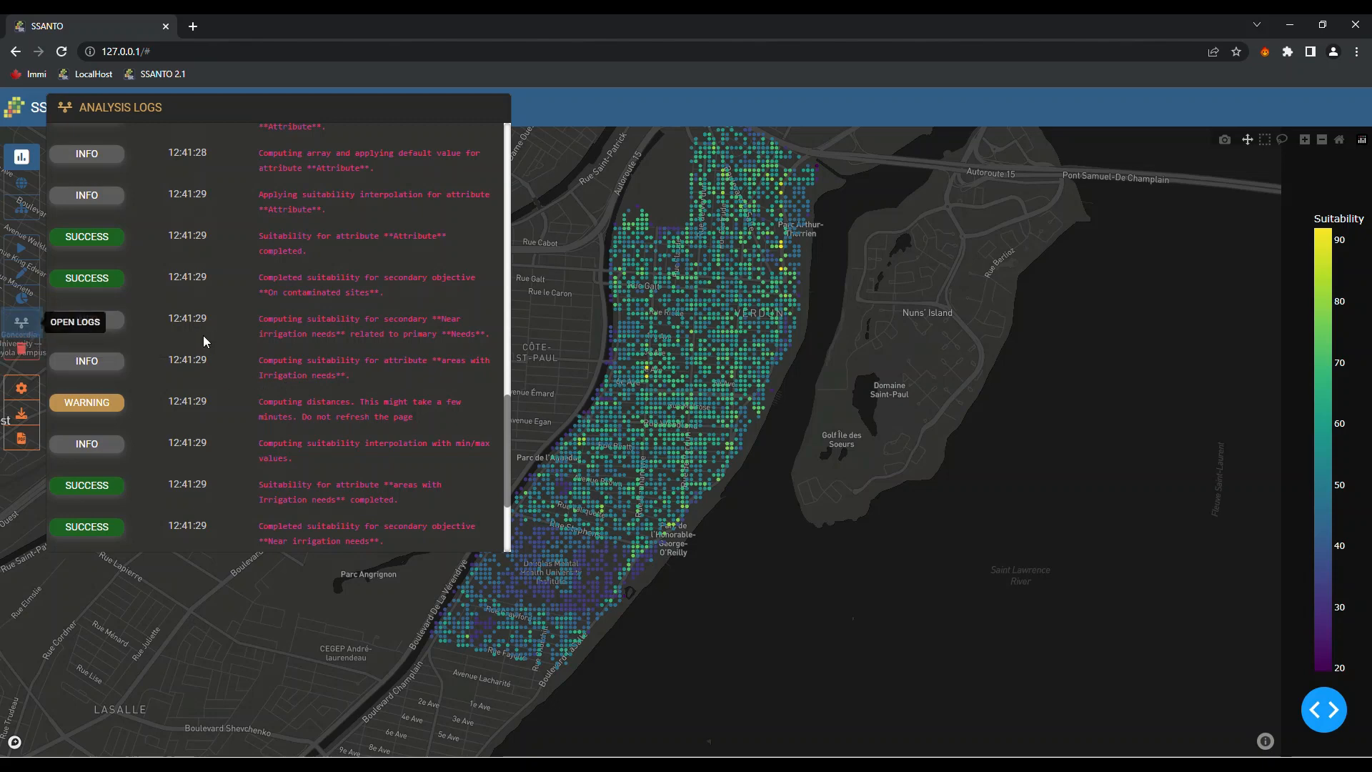
pyautogui.scroll(5, 379, 358)
pyautogui.scroll(-10, 379, 354)
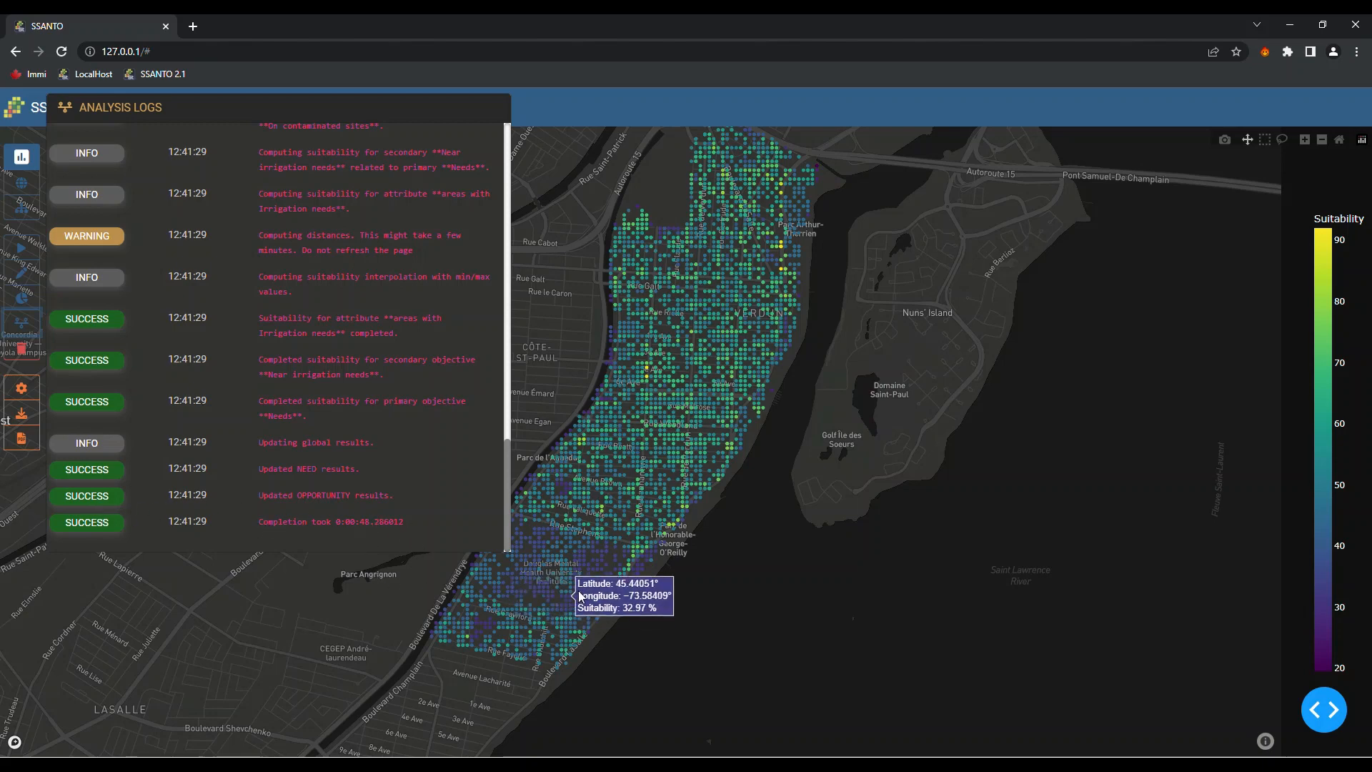
pyautogui.click(633, 650)
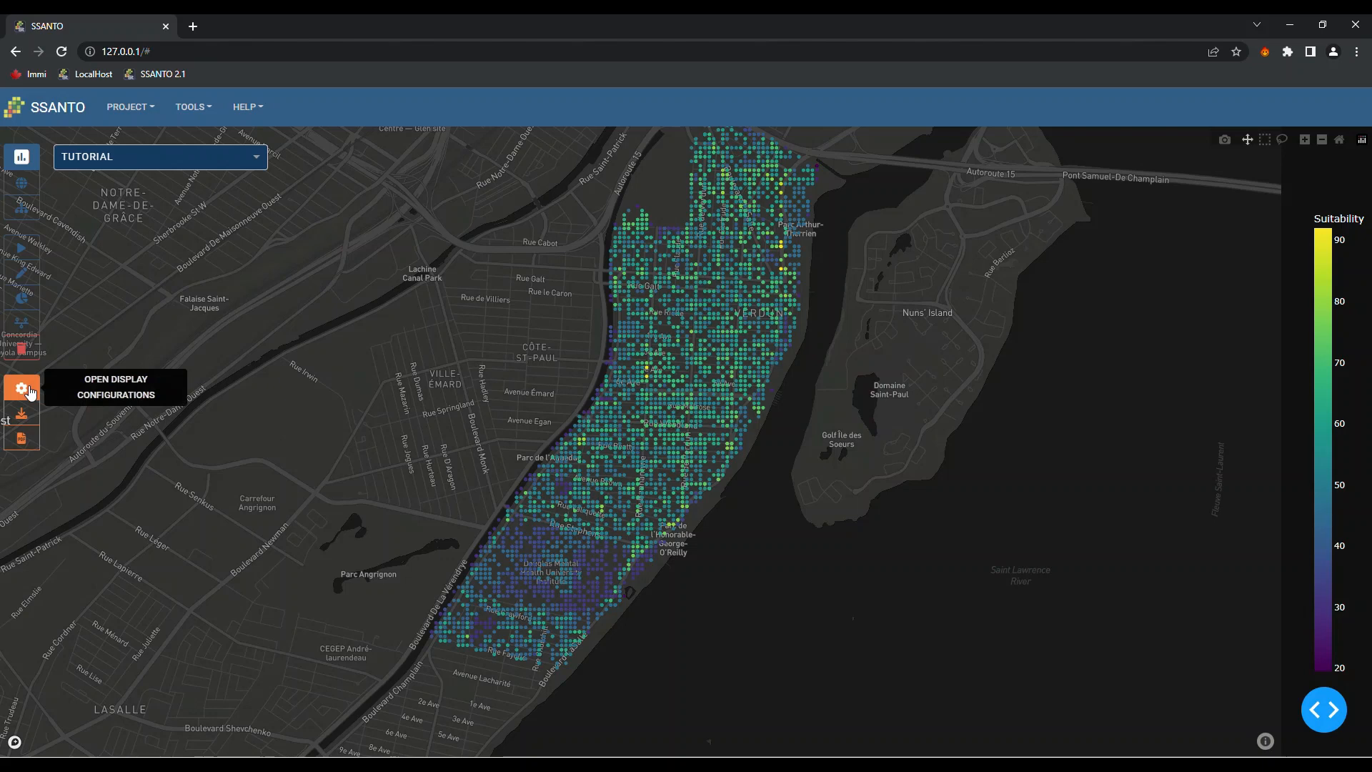
# Display the OPPORTUNITY results layer on the map and zoom into Verdun
pyautogui.click(22, 389)
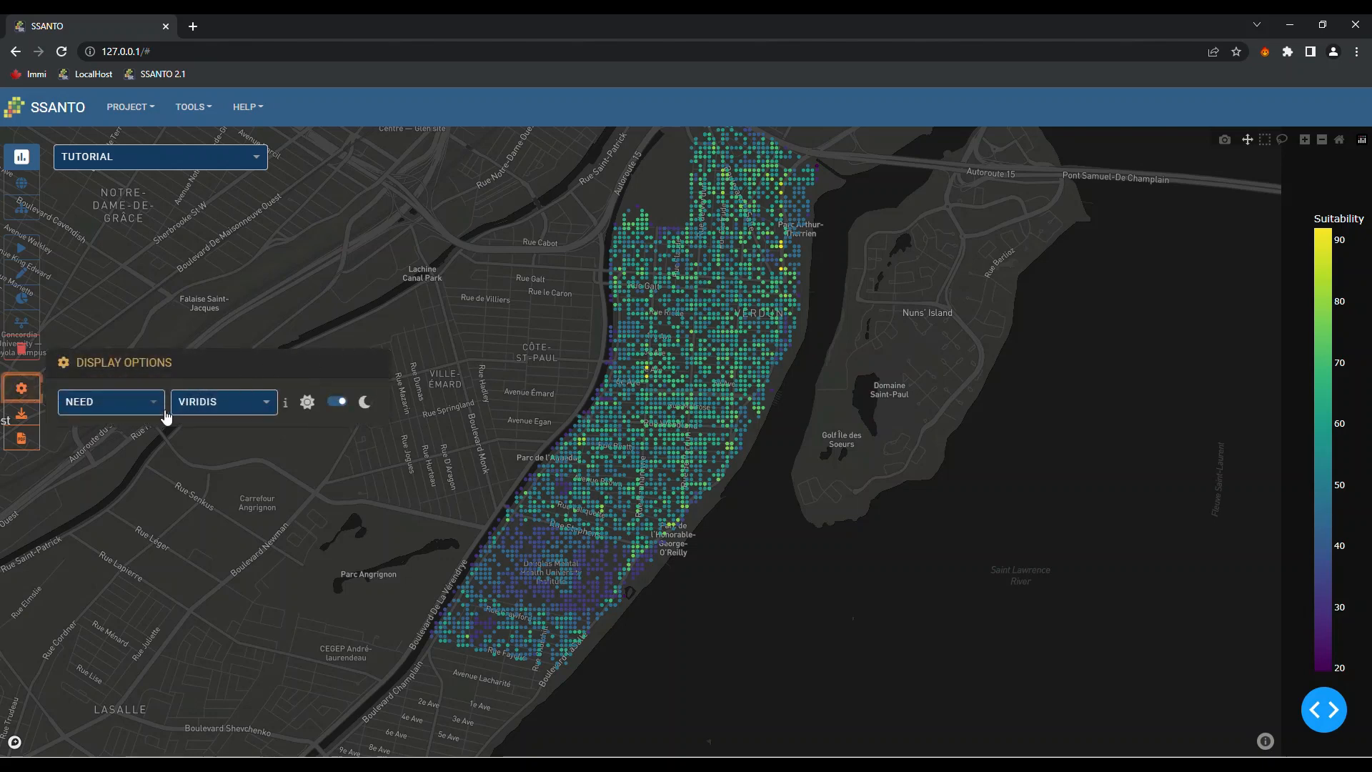
pyautogui.click(160, 410)
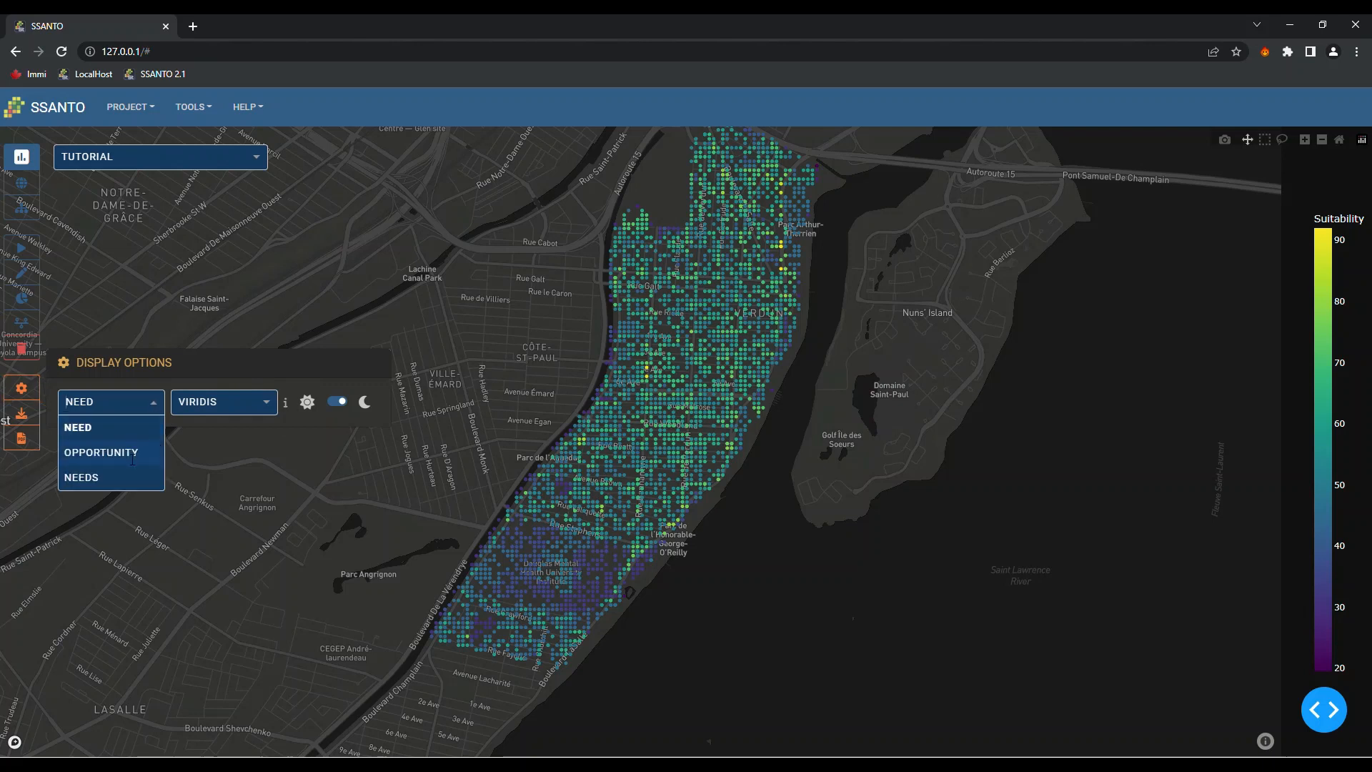
pyautogui.click(98, 452)
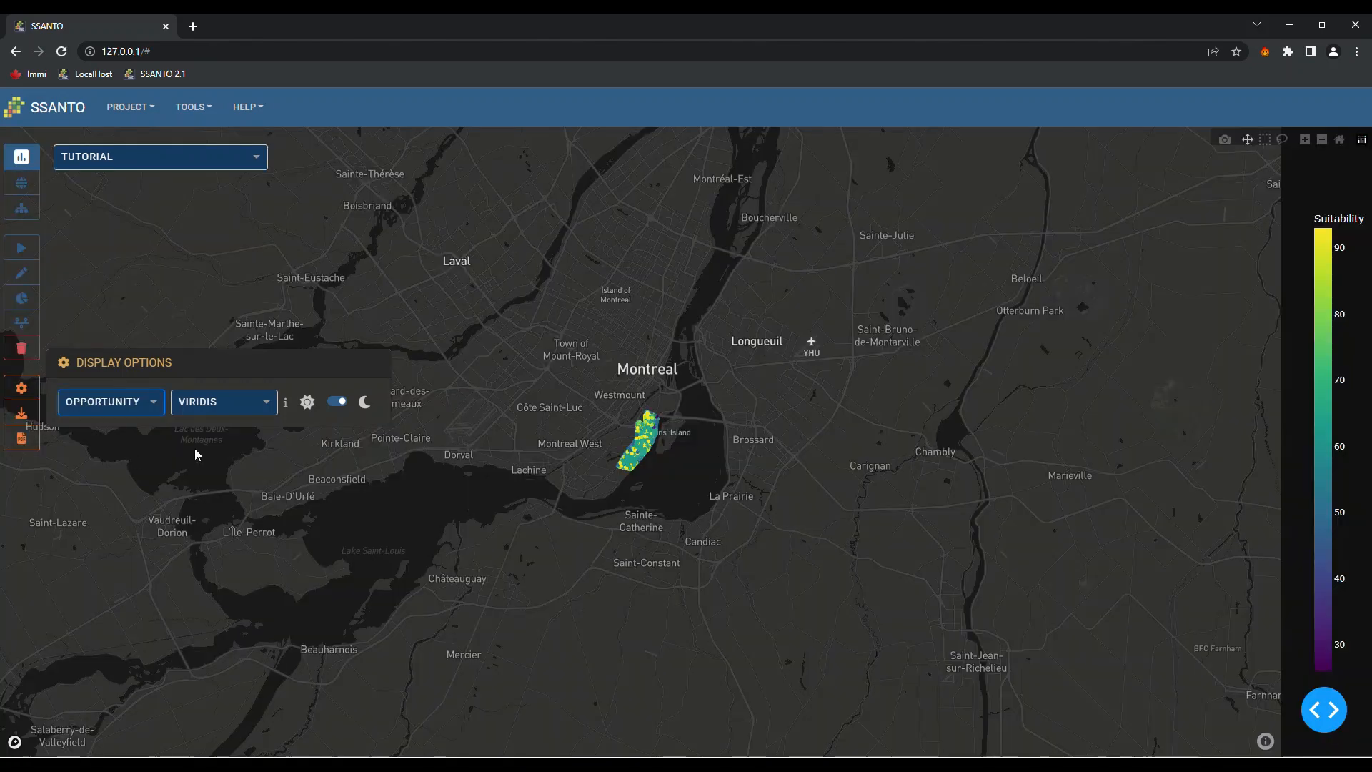
pyautogui.moveTo(645, 459)
pyautogui.scroll(5, 638, 463)
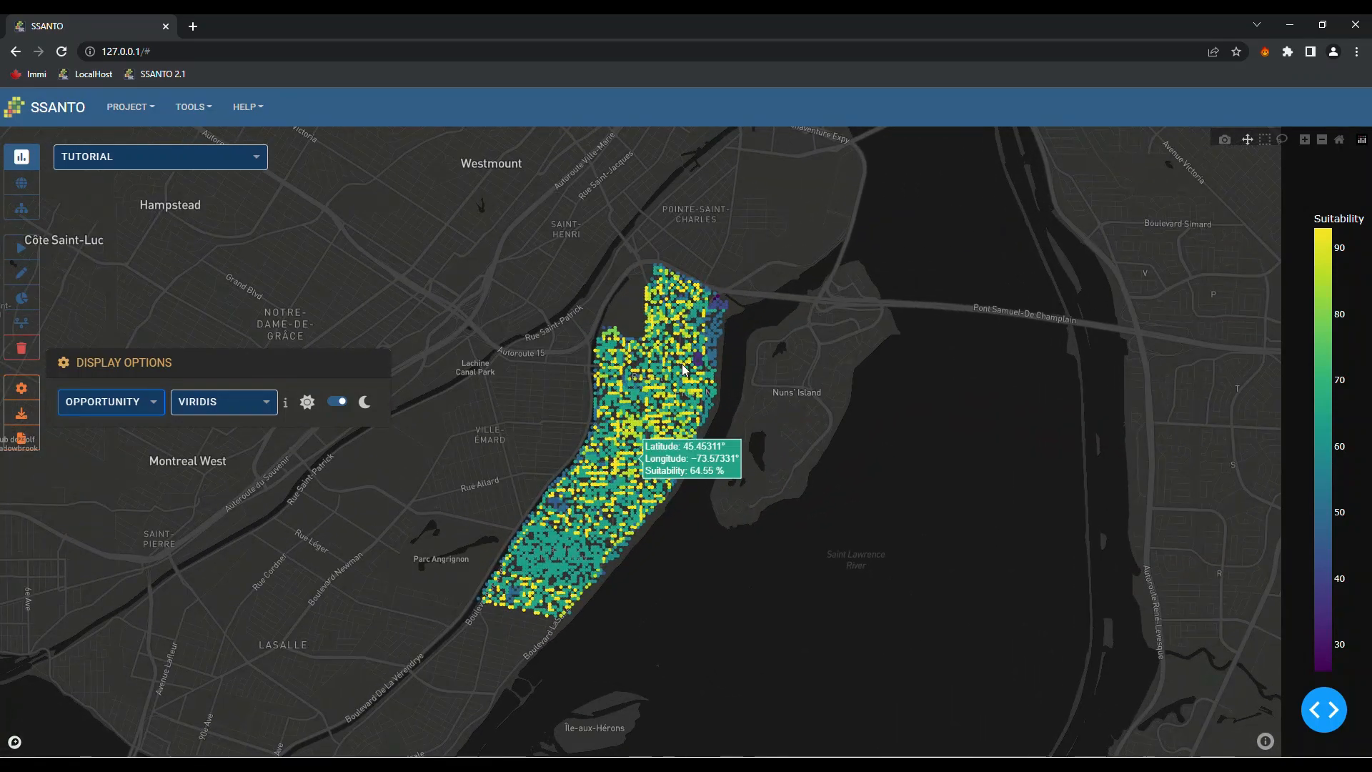
# Switch the results layer to NEEDS and zoom back into Verdun
pyautogui.click(121, 401)
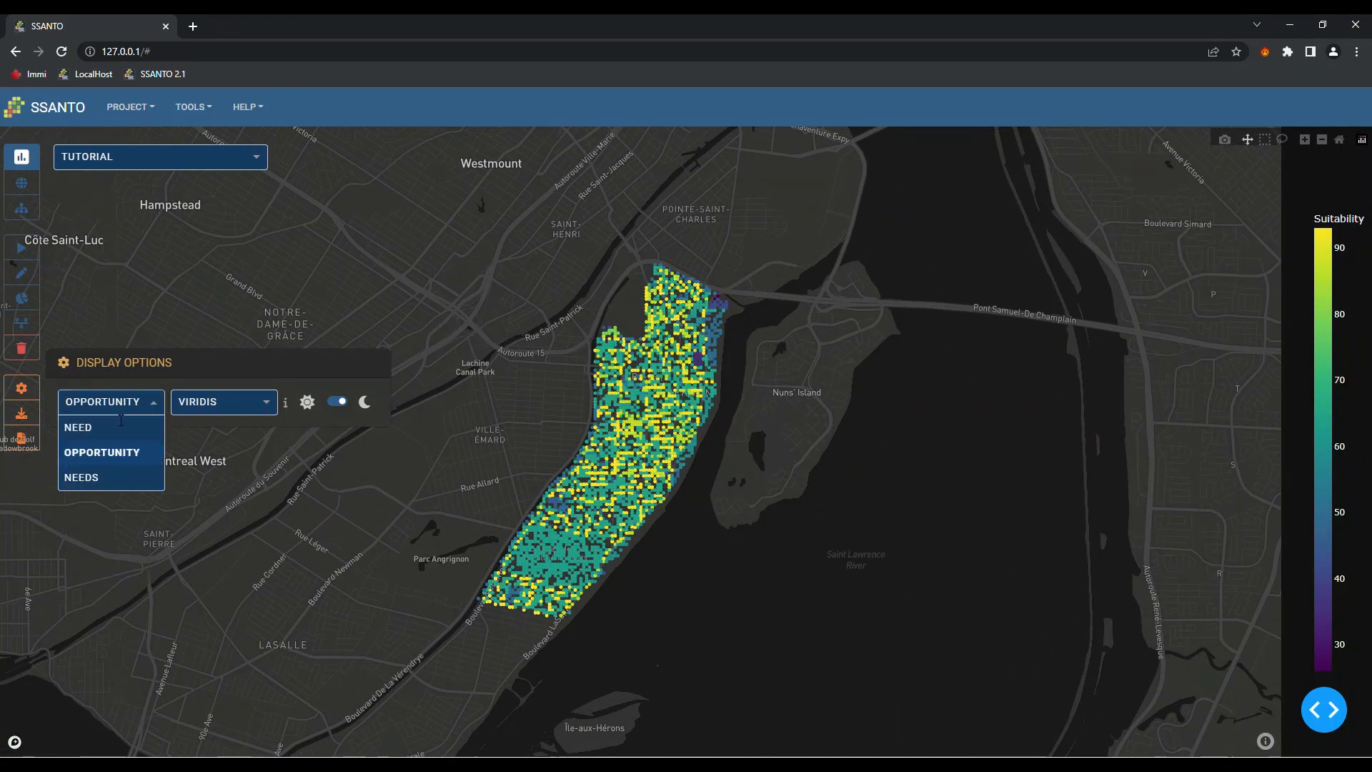
pyautogui.click(103, 477)
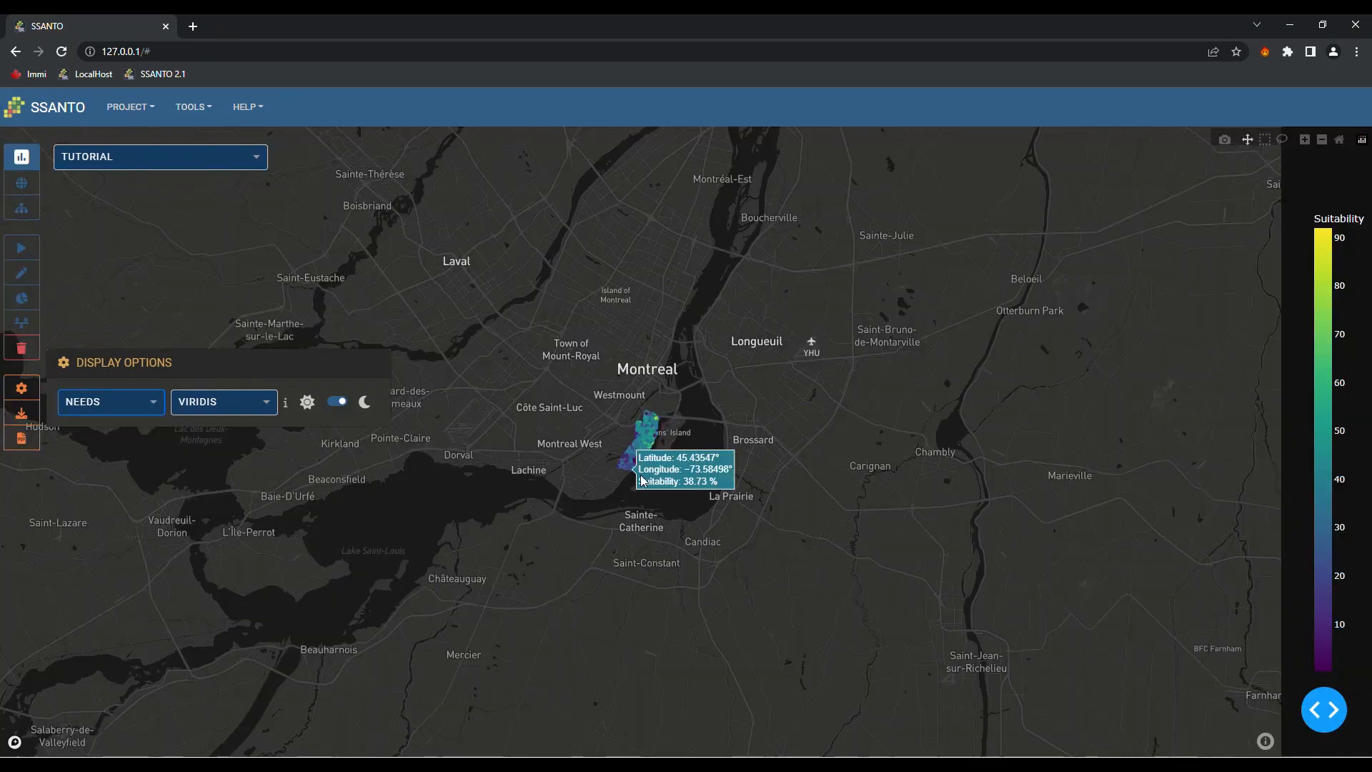
pyautogui.scroll(3, 642, 439)
pyautogui.scroll(10, 642, 439)
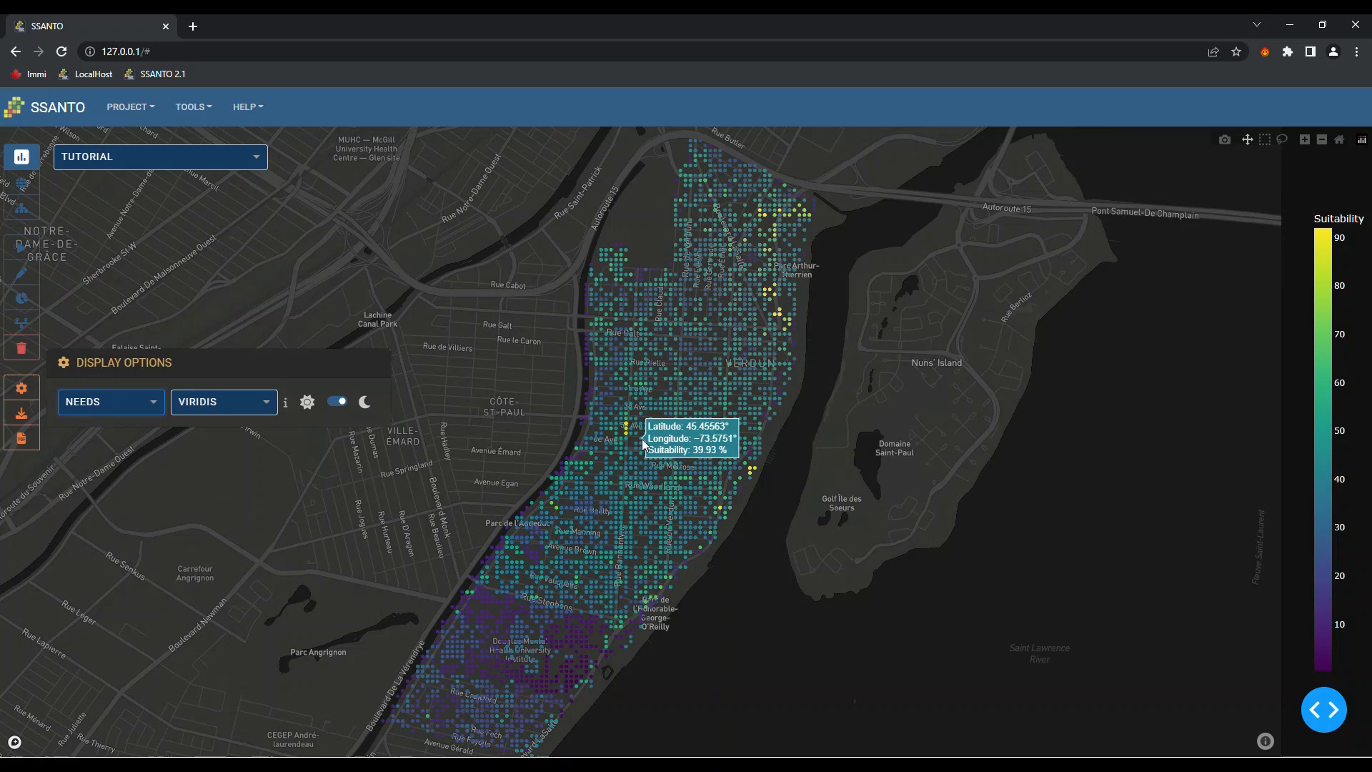
# Toggle light mode and back to dark, then recolour the NEEDS map with the PRGN scale
pyautogui.click(333, 401)
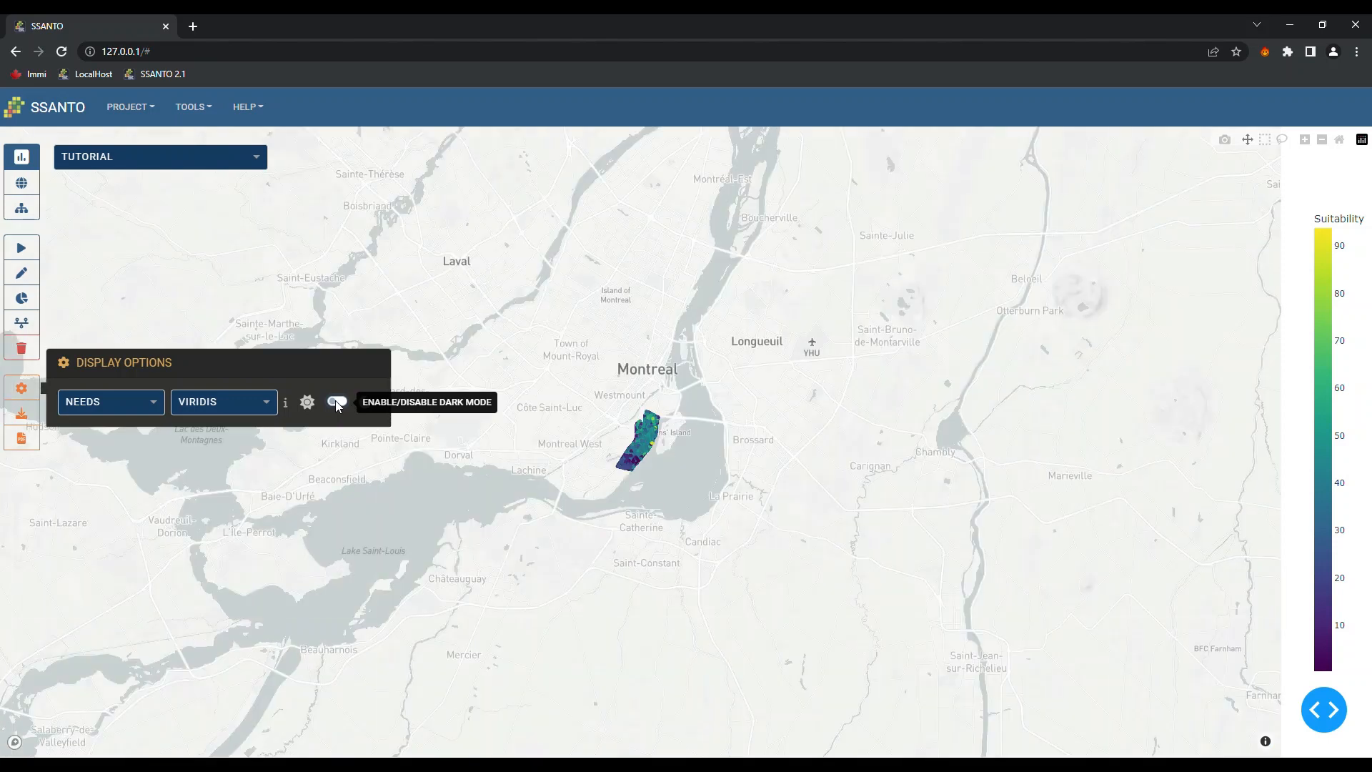
pyautogui.click(336, 402)
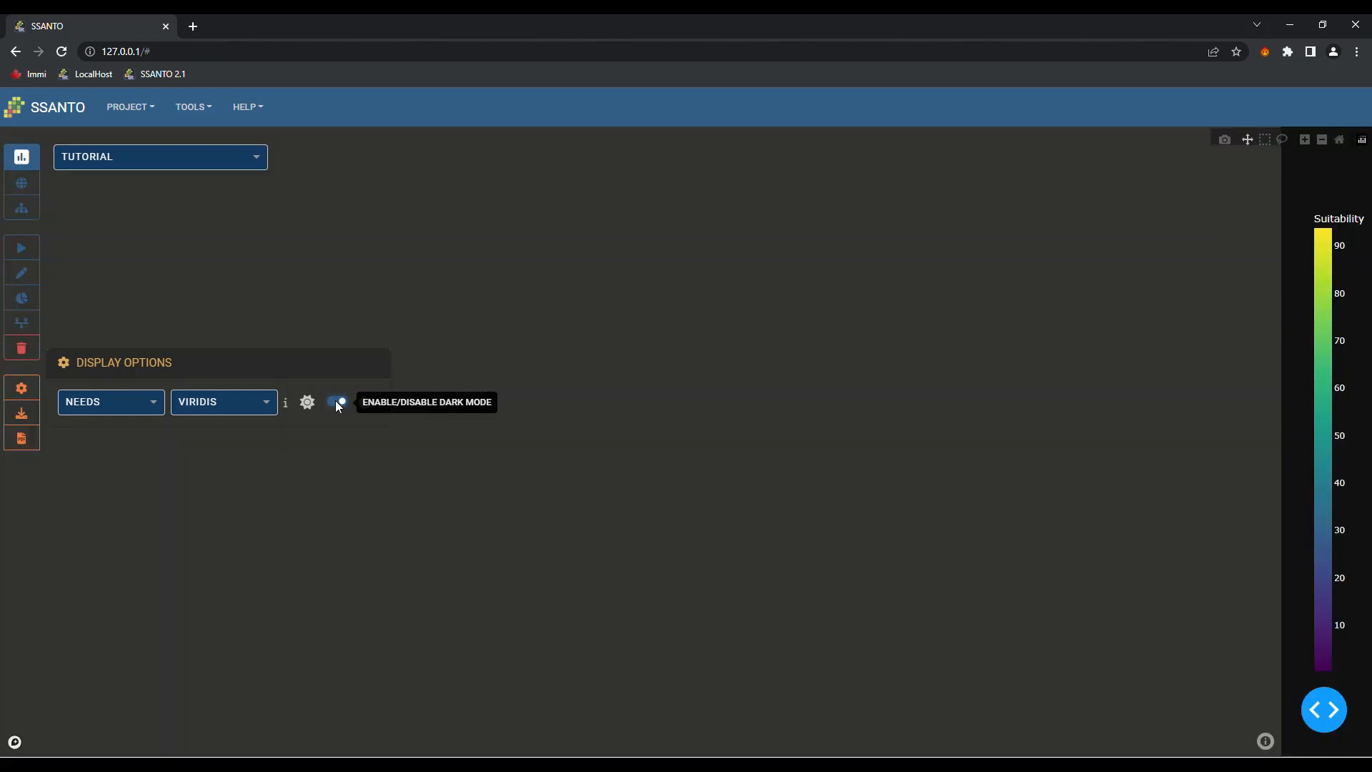
pyautogui.click(270, 402)
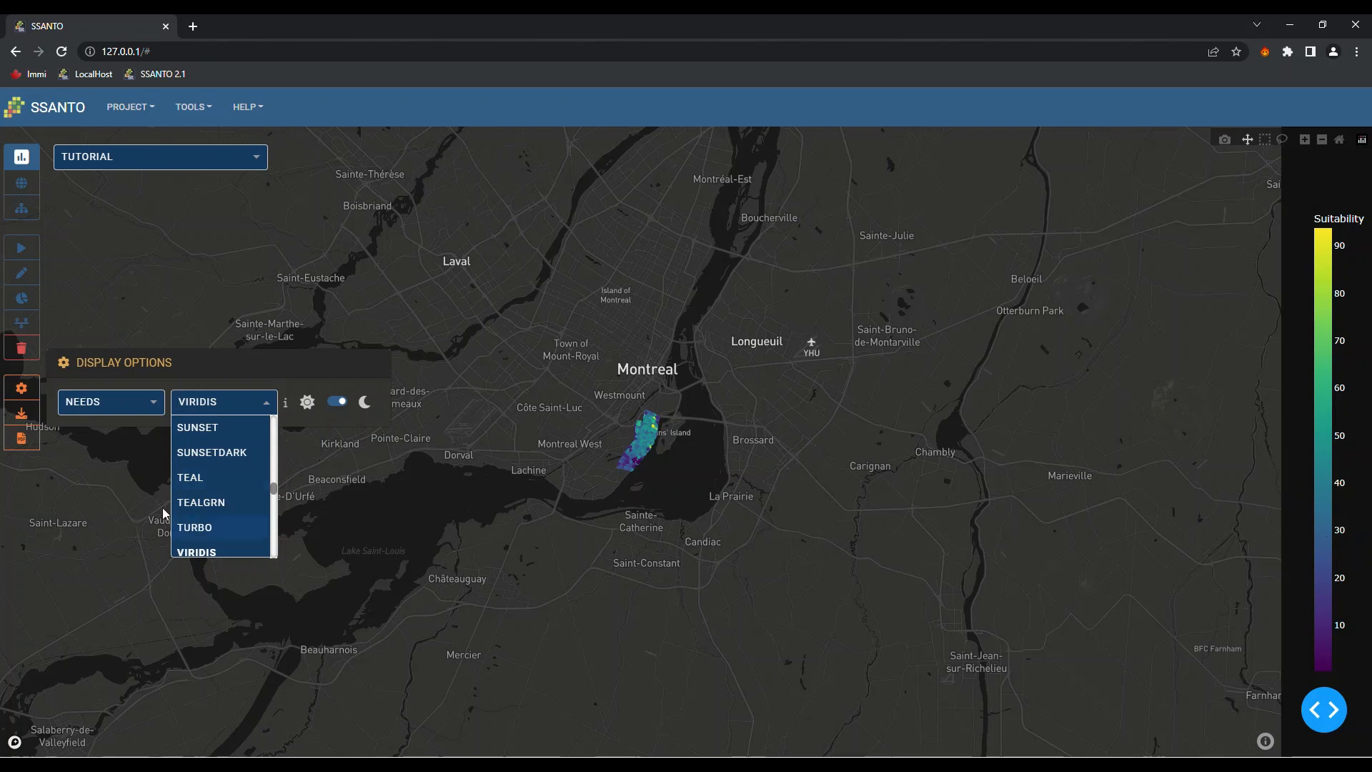
pyautogui.scroll(-3, 216, 510)
pyautogui.scroll(-2, 216, 510)
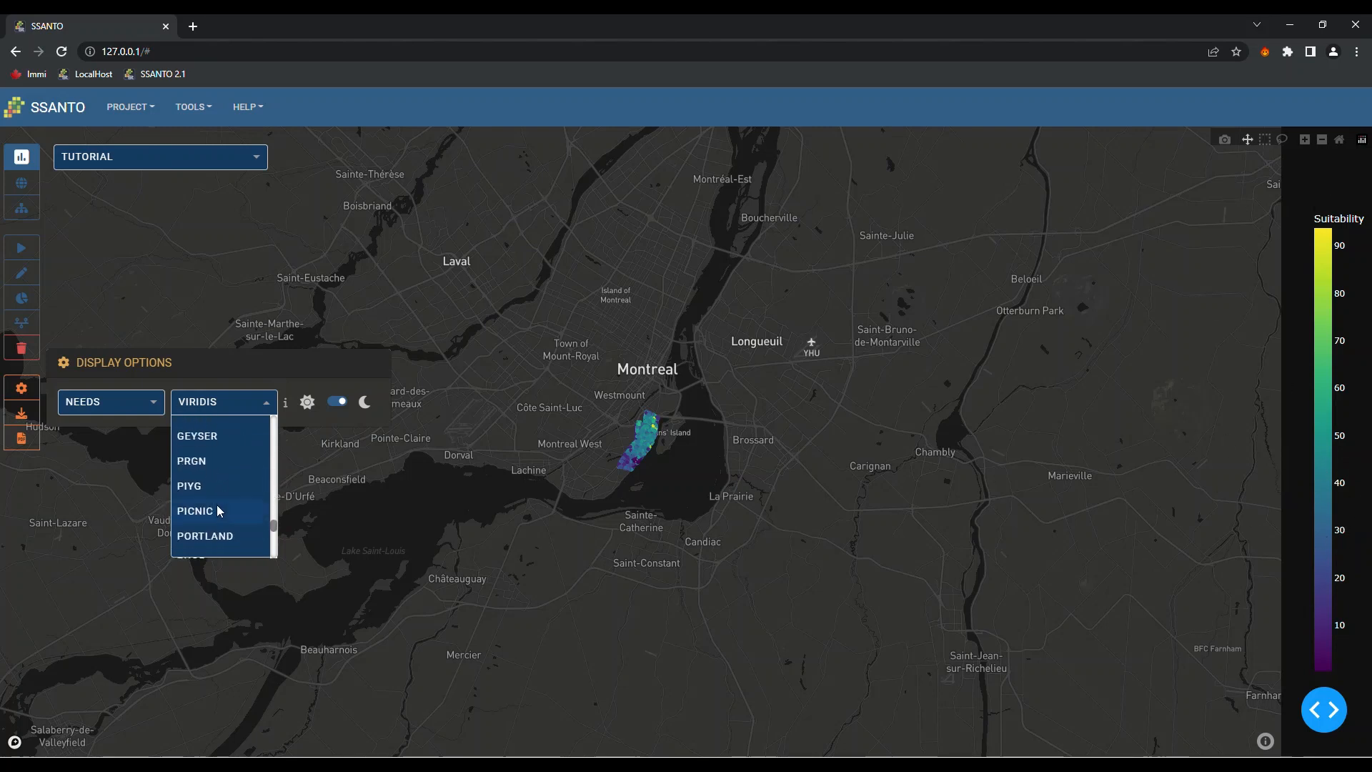
pyautogui.click(197, 466)
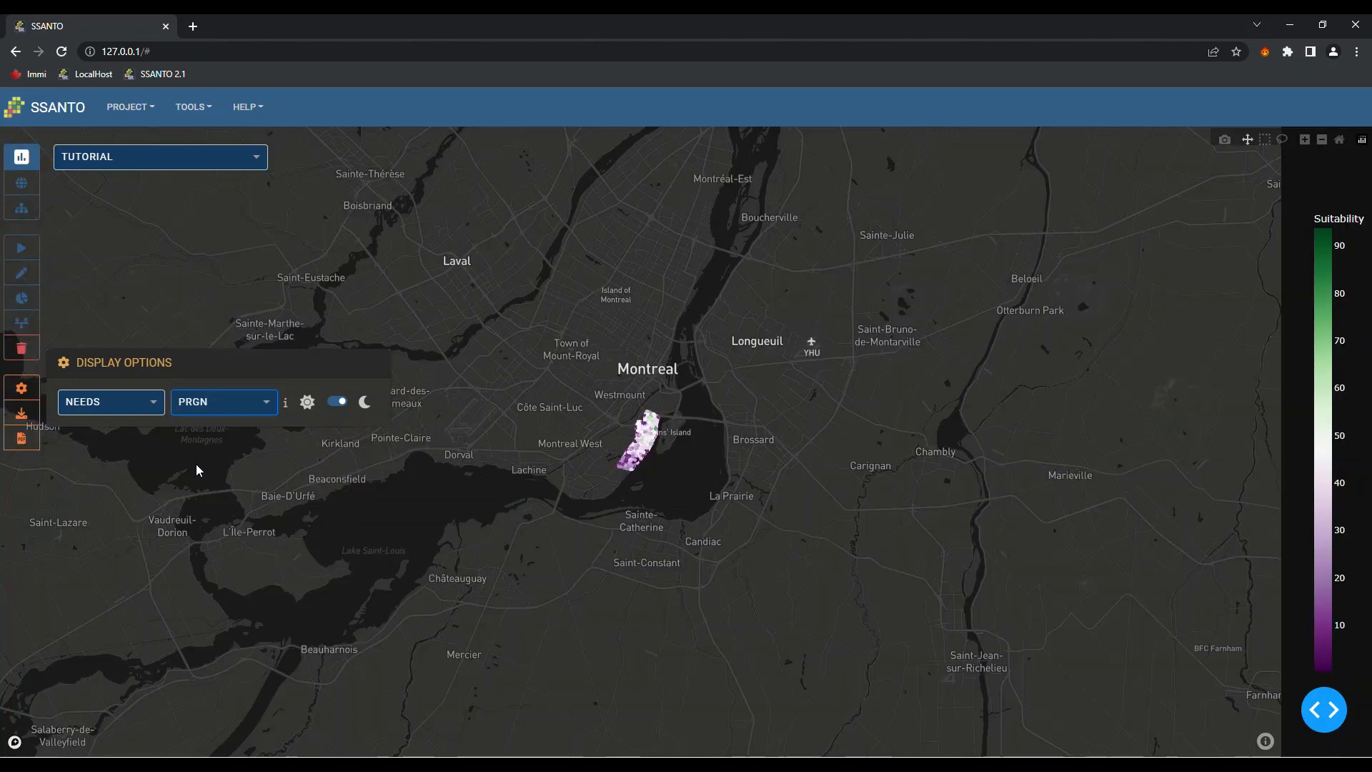
pyautogui.moveTo(632, 455)
pyautogui.scroll(5, 635, 429)
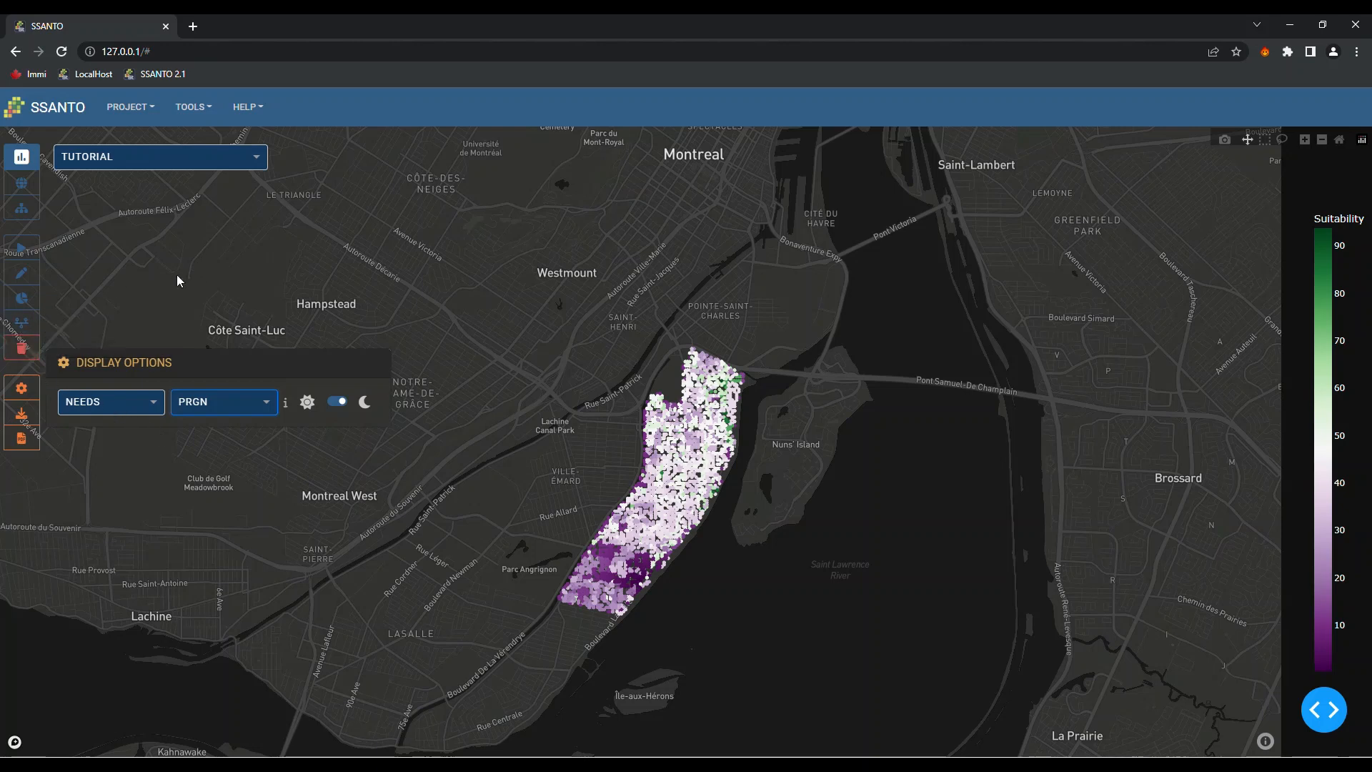
# Review the objectives sunburst chart, then download the PRGN NEEDS map as newplot.png
pyautogui.click(23, 298)
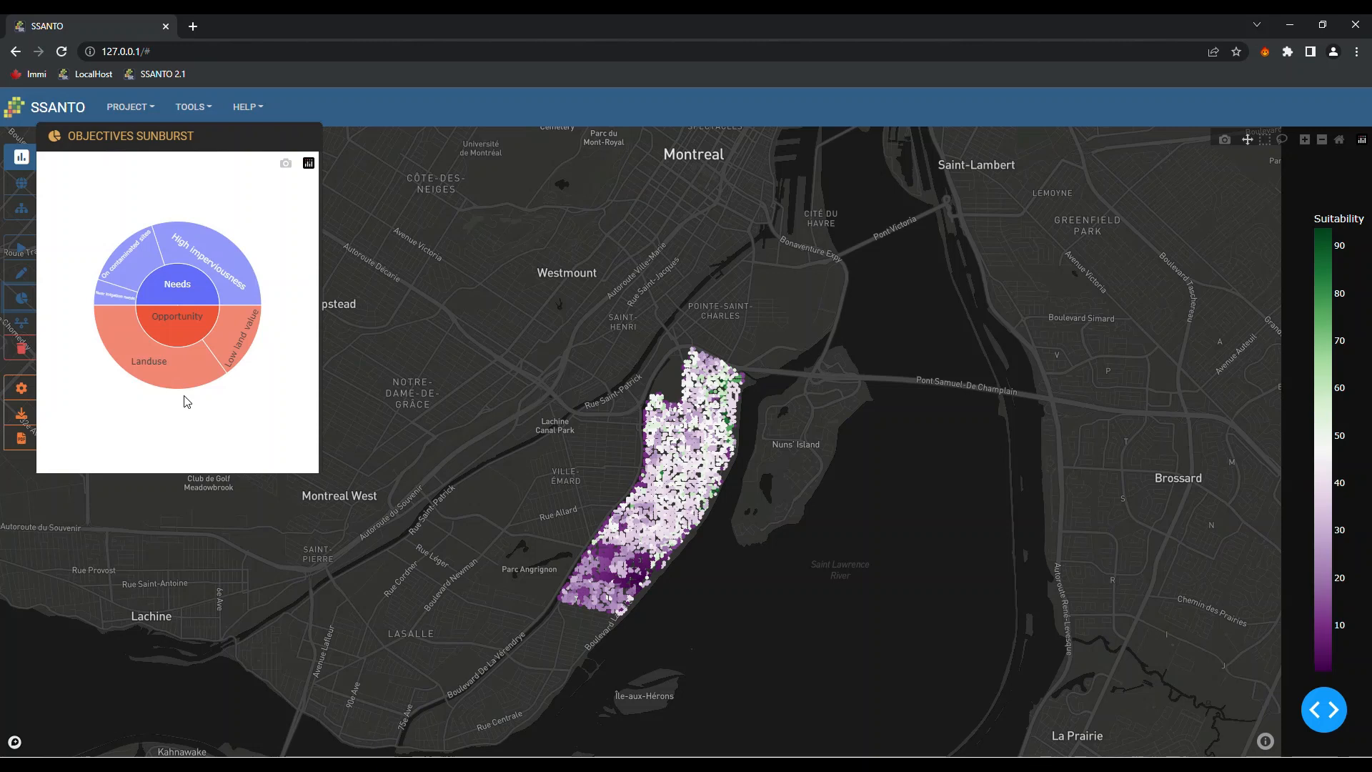
pyautogui.moveTo(175, 287)
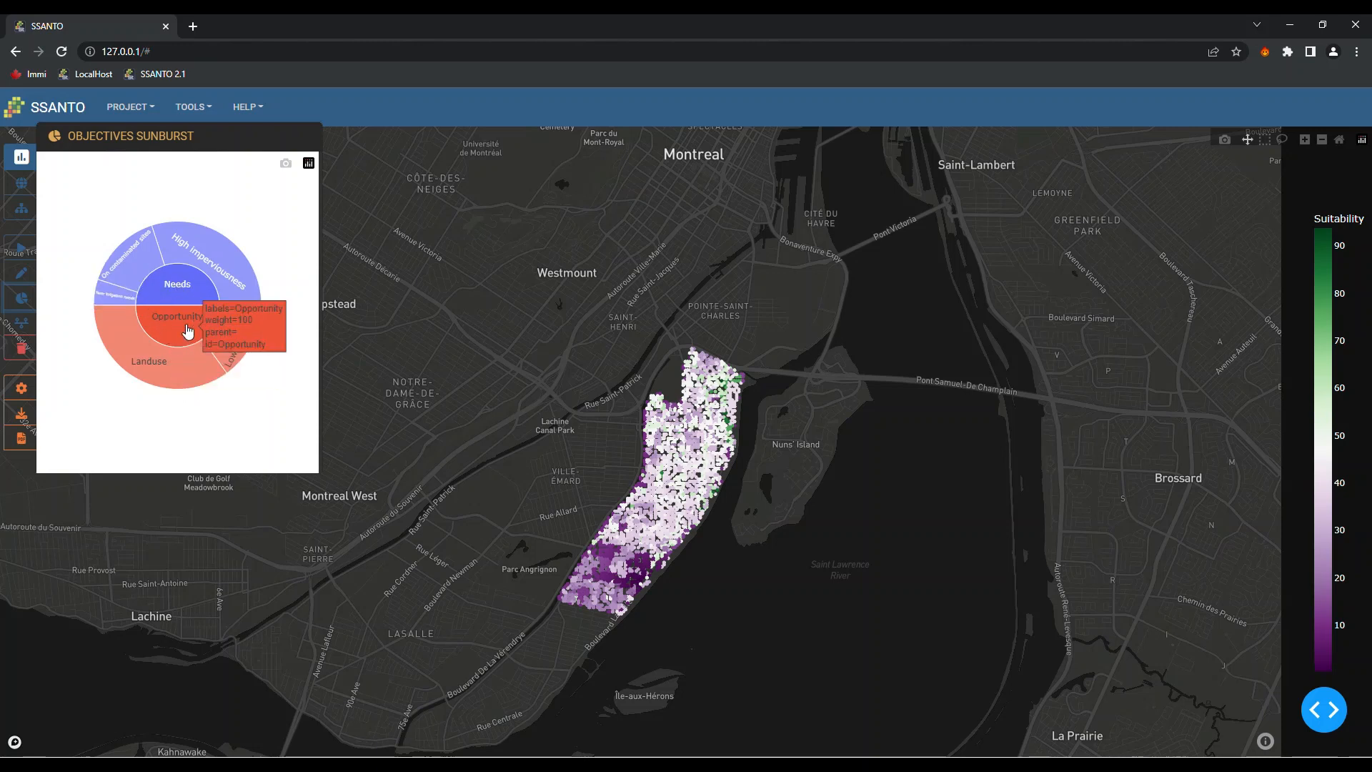
pyautogui.moveTo(190, 330)
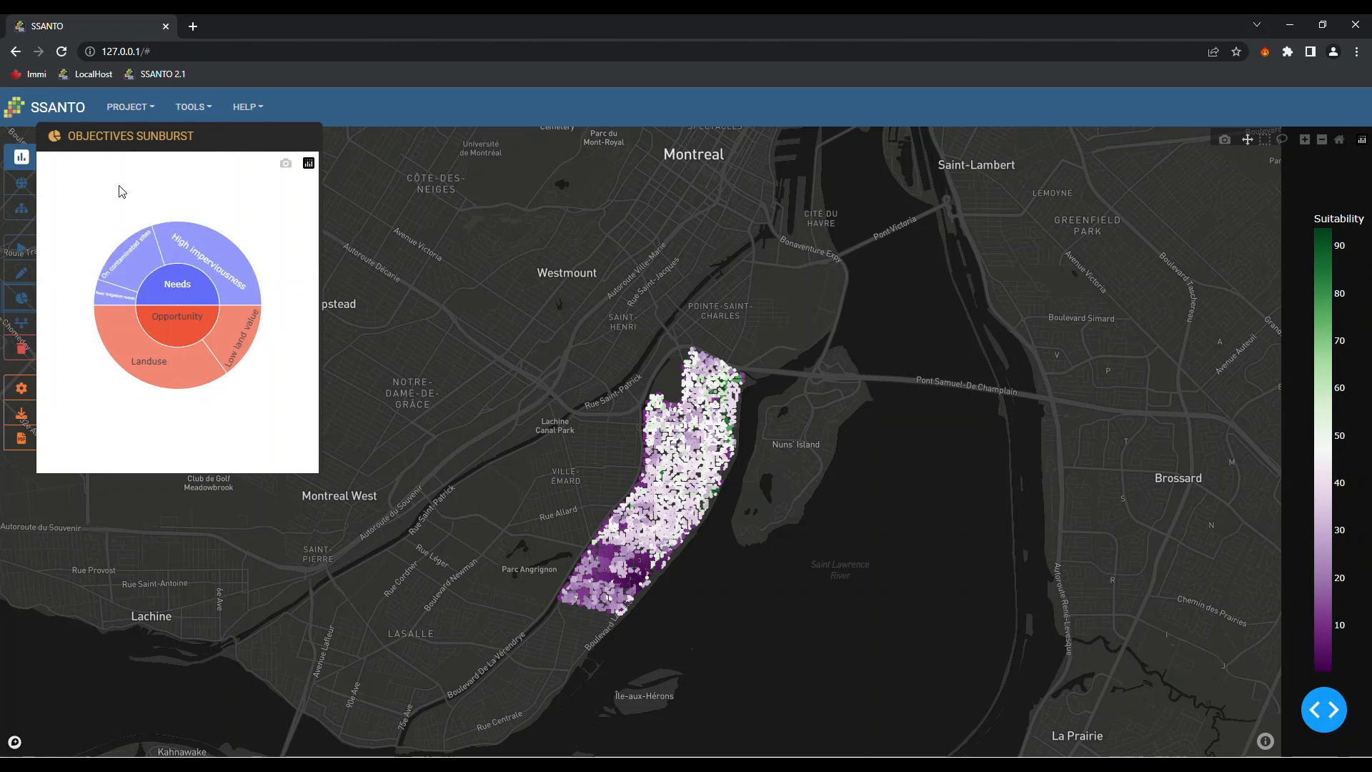
pyautogui.moveTo(131, 257)
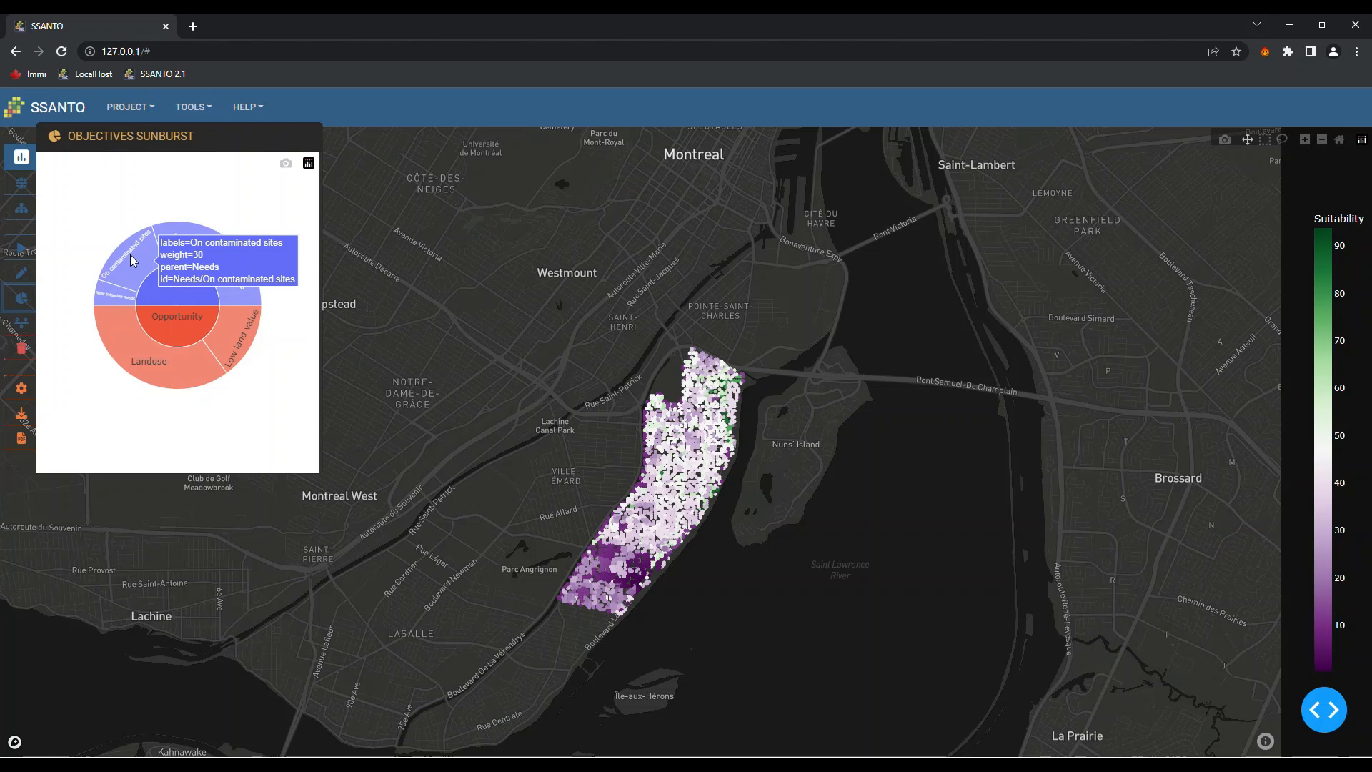
pyautogui.moveTo(111, 302)
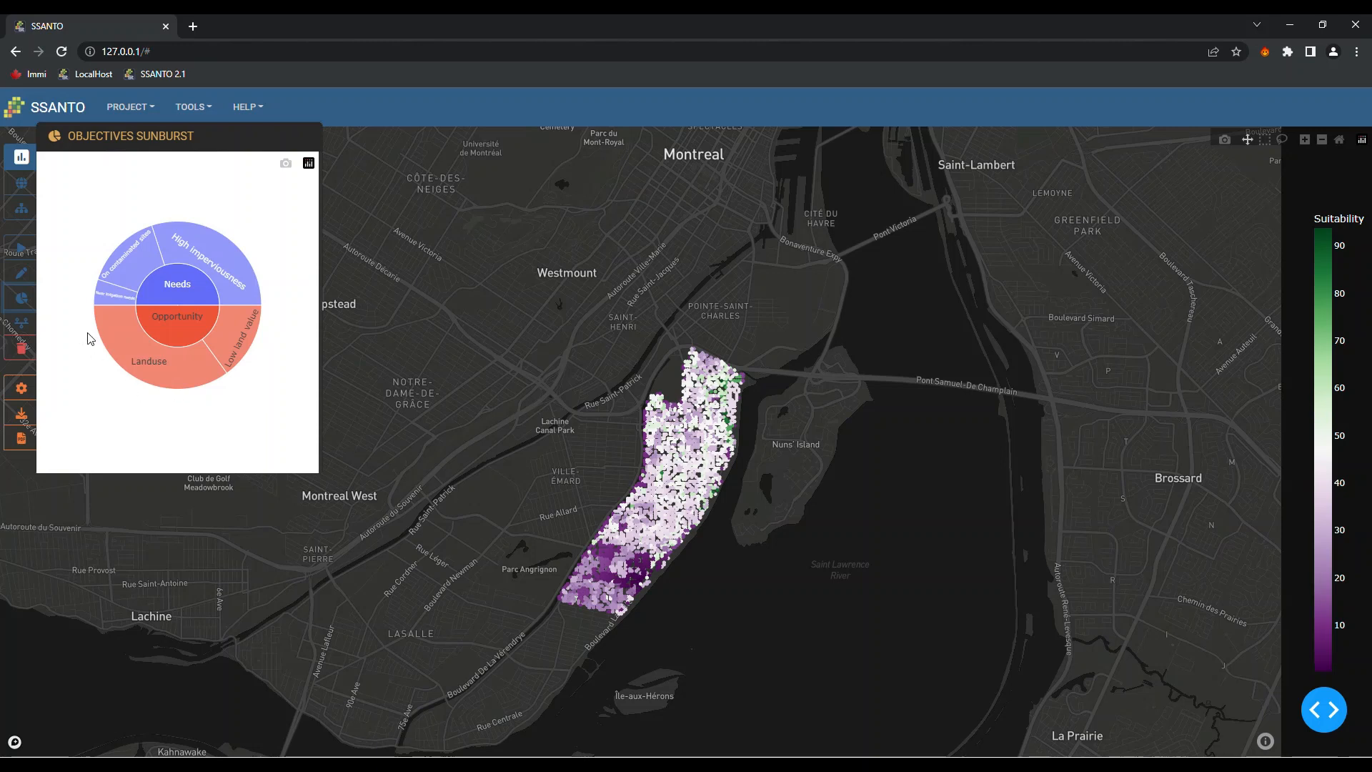
pyautogui.moveTo(186, 386)
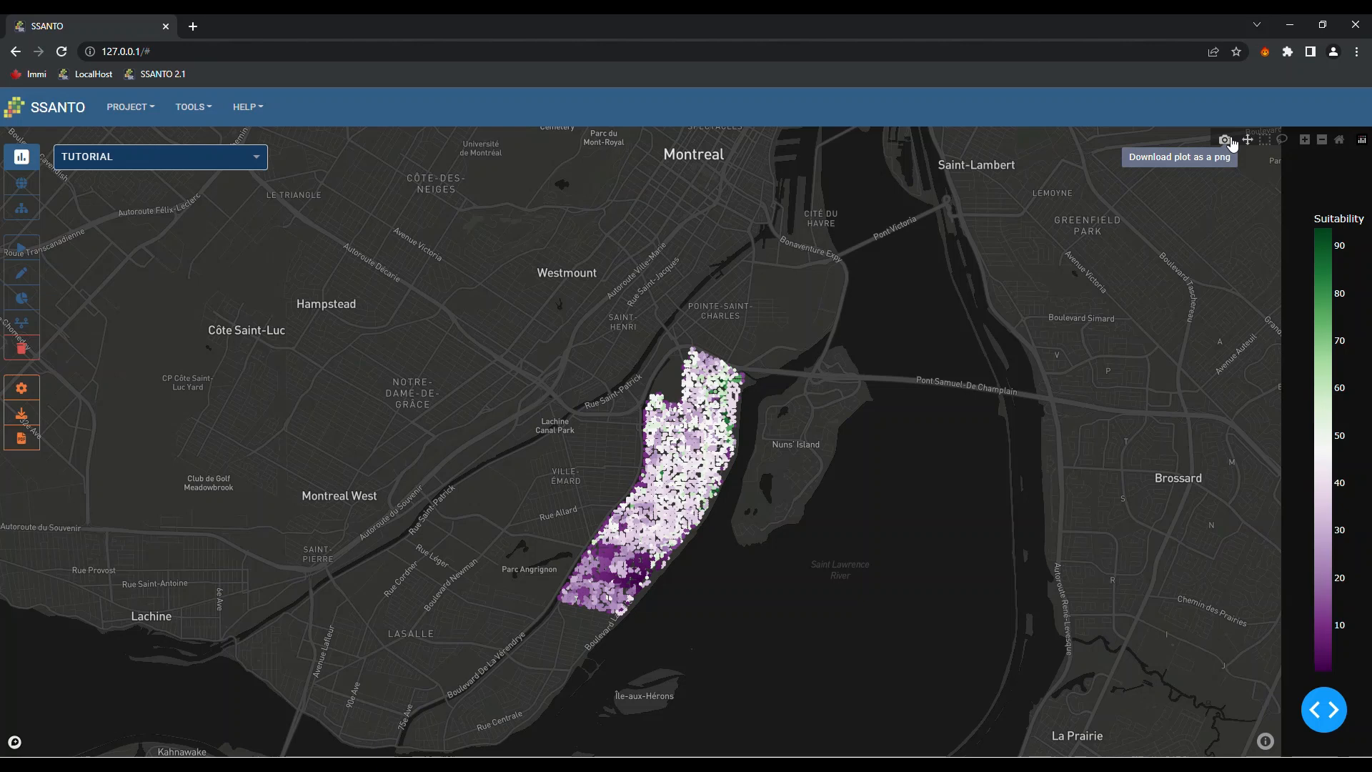
pyautogui.click(1226, 140)
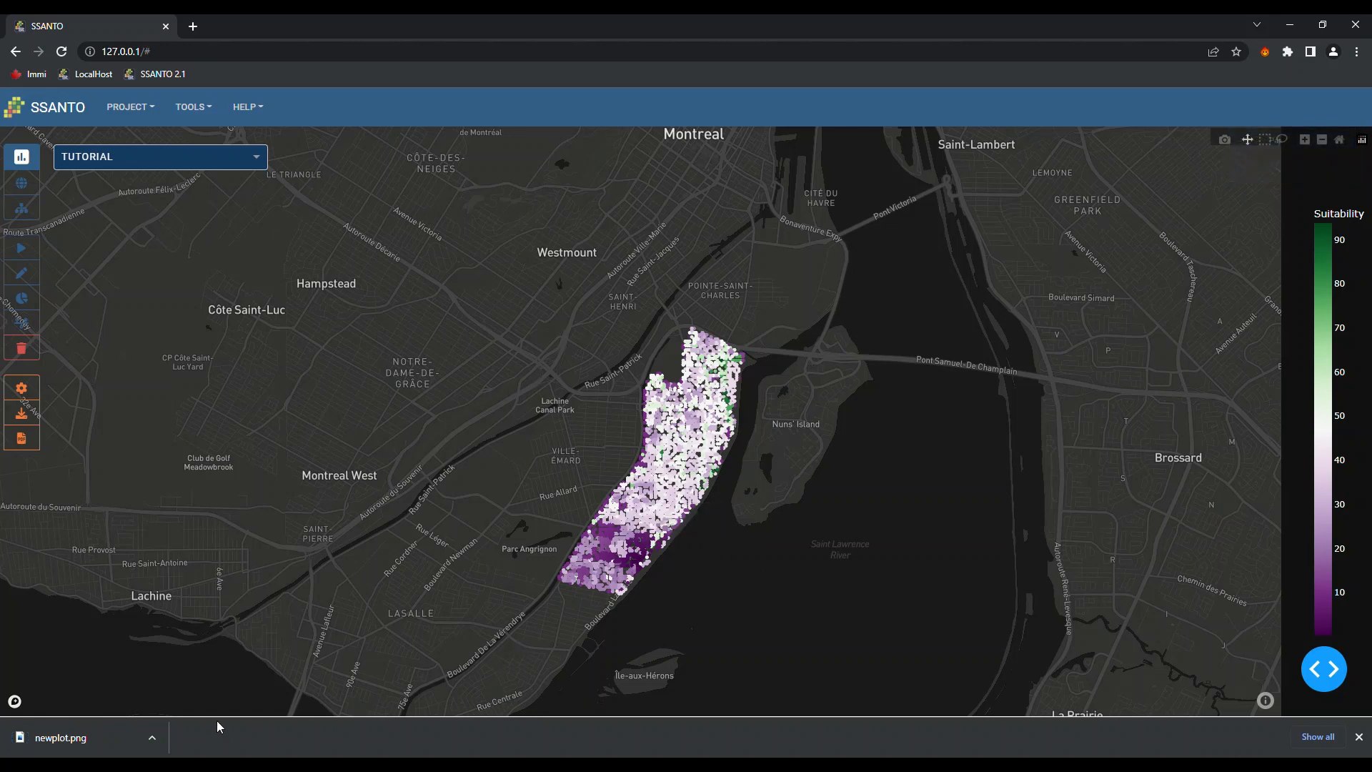
# Open newplot.png from the download bar to view the saved PRGN Verdun map
pyautogui.click(61, 739)
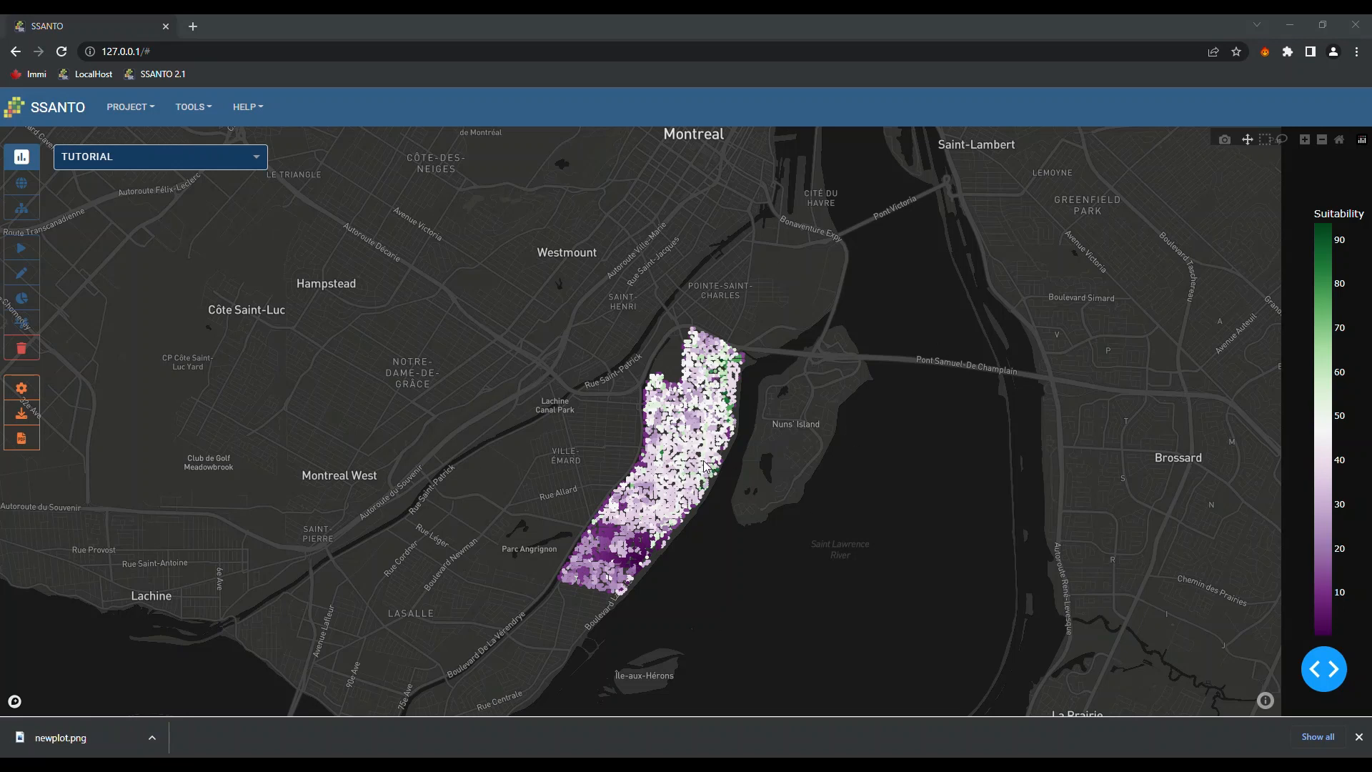
pyautogui.moveTo(718, 465)
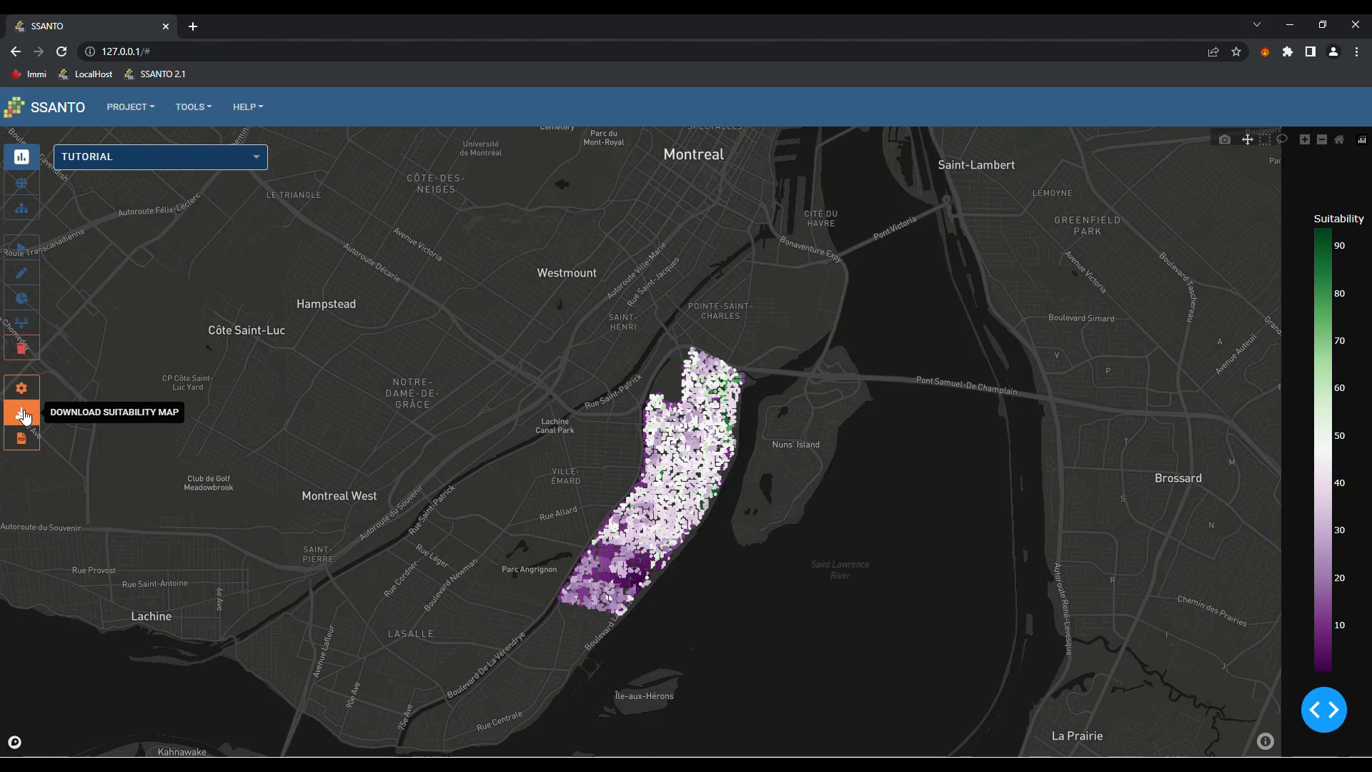
# In the Map Exporter, name the file 'Suitability map needs tutorial', keep SVG format, and download it
pyautogui.click(24, 416)
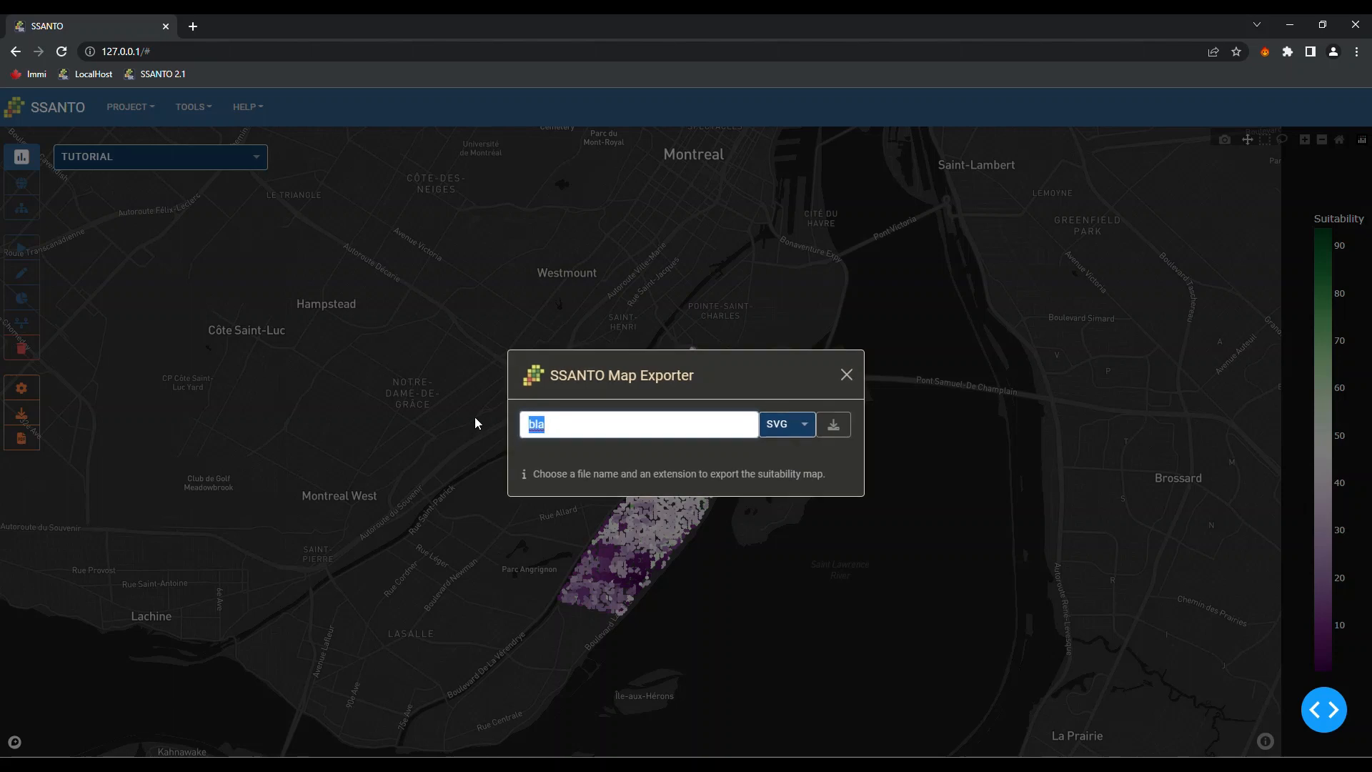
pyautogui.press('BackSpace')
pyautogui.write('Suitability map needs tutorial')
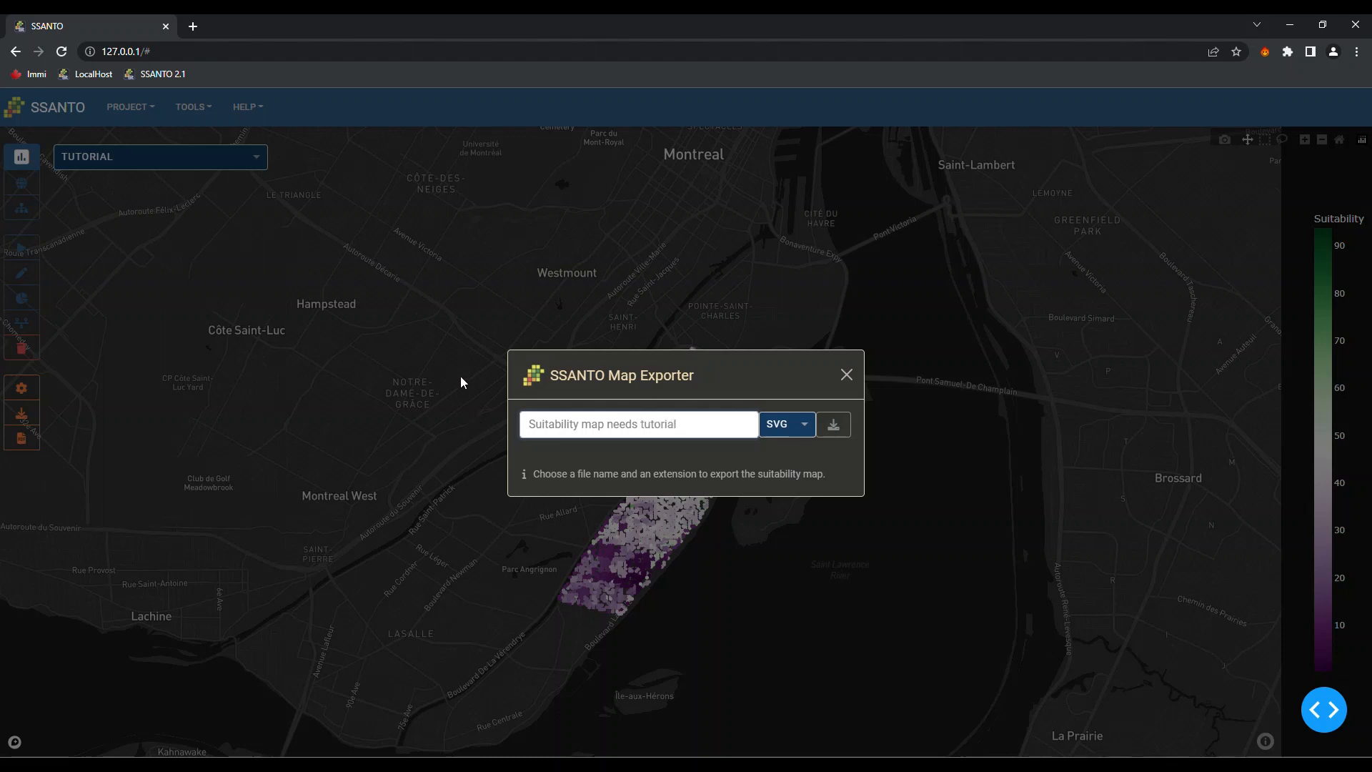
pyautogui.click(808, 432)
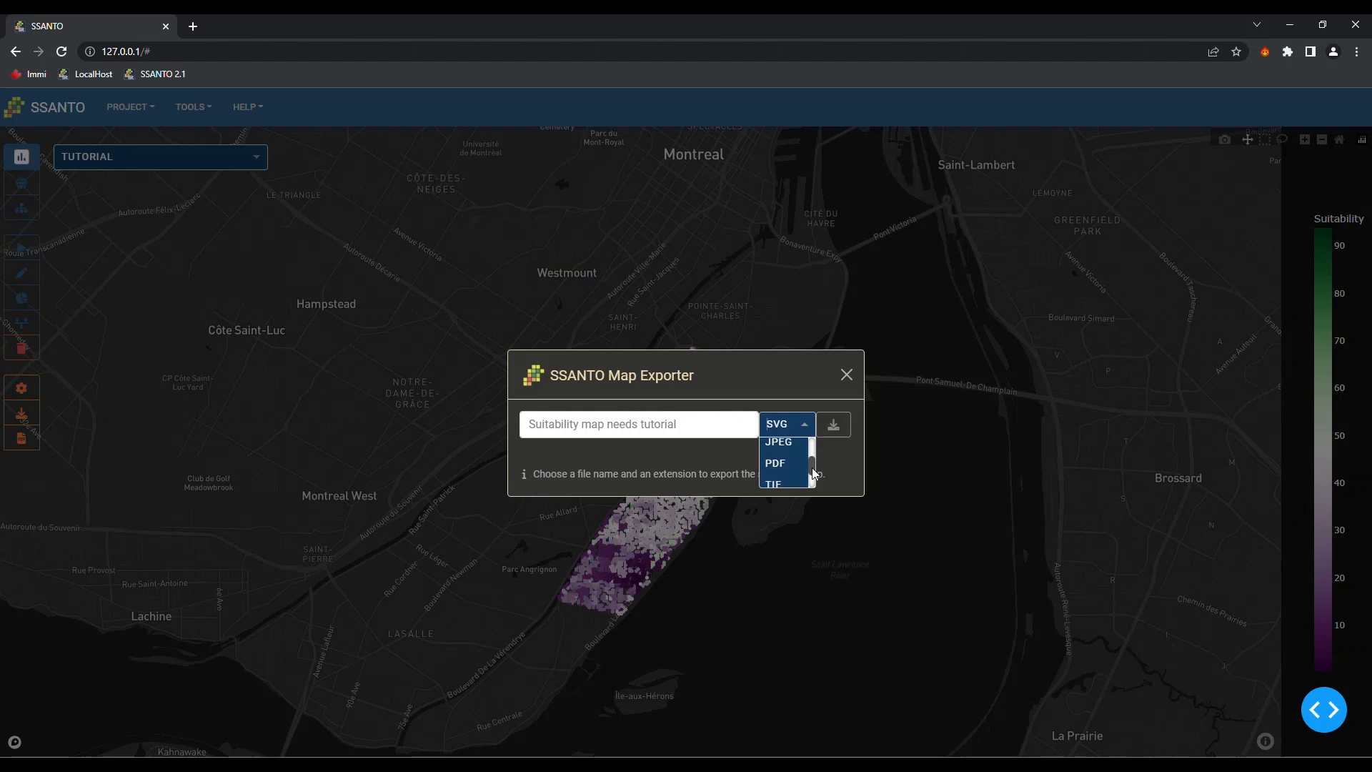
pyautogui.scroll(1, 812, 464)
pyautogui.moveTo(812, 457); pyautogui.dragTo(815, 488)
pyautogui.moveTo(813, 482); pyautogui.dragTo(813, 445)
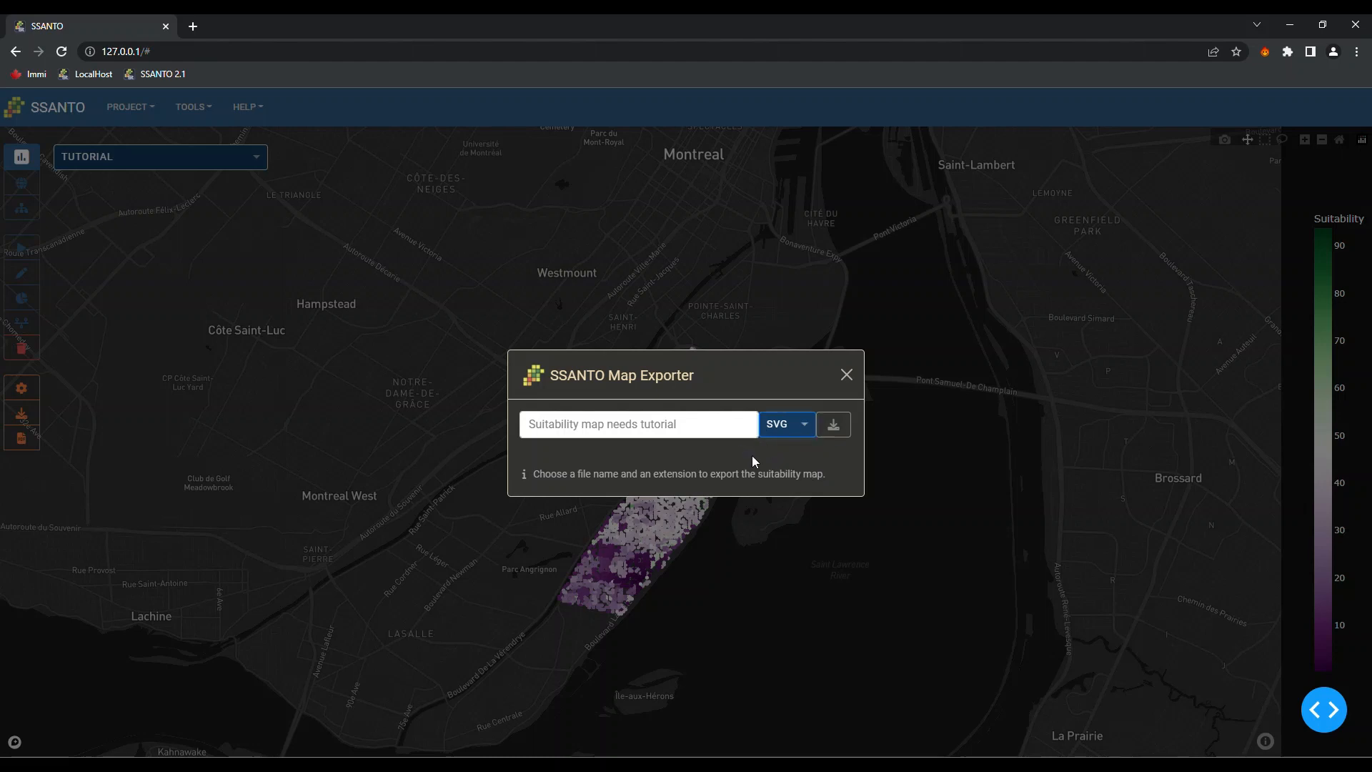
pyautogui.click(833, 426)
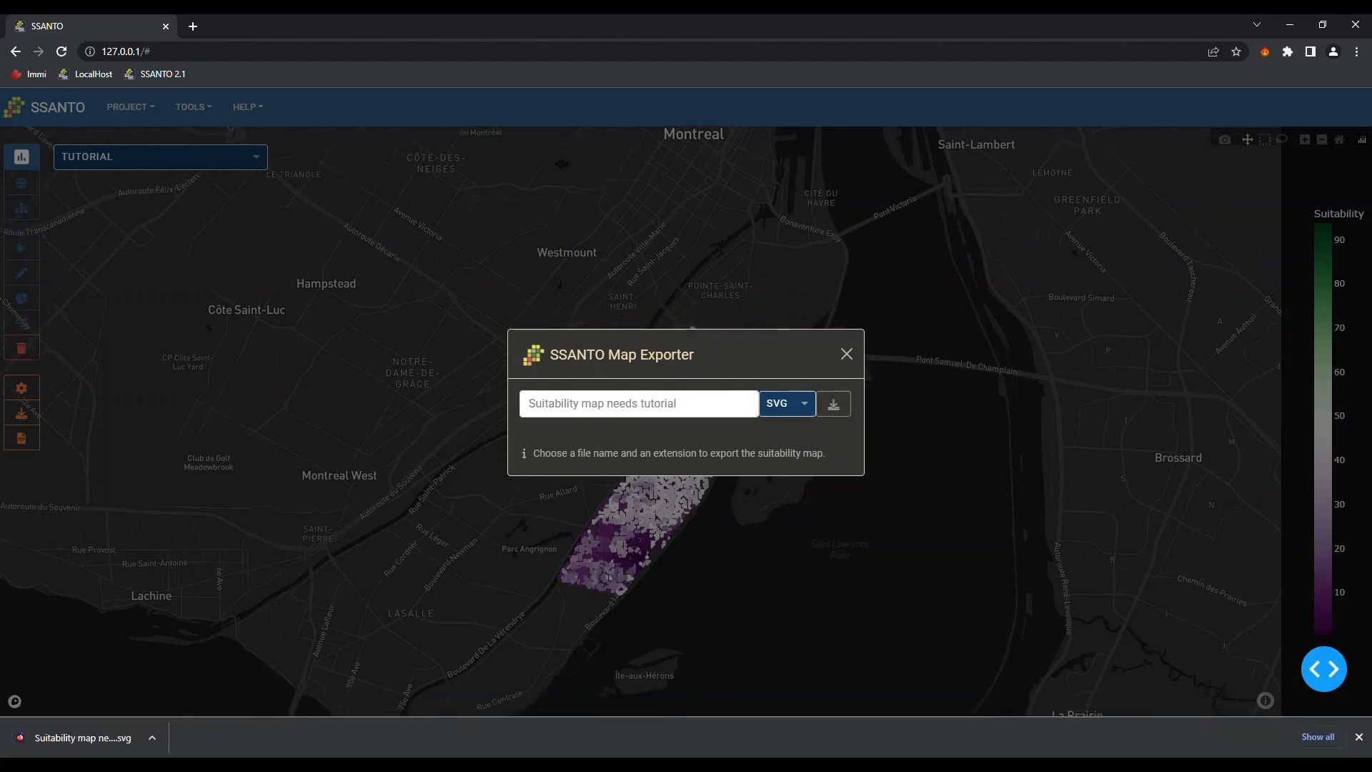
pyautogui.click(80, 739)
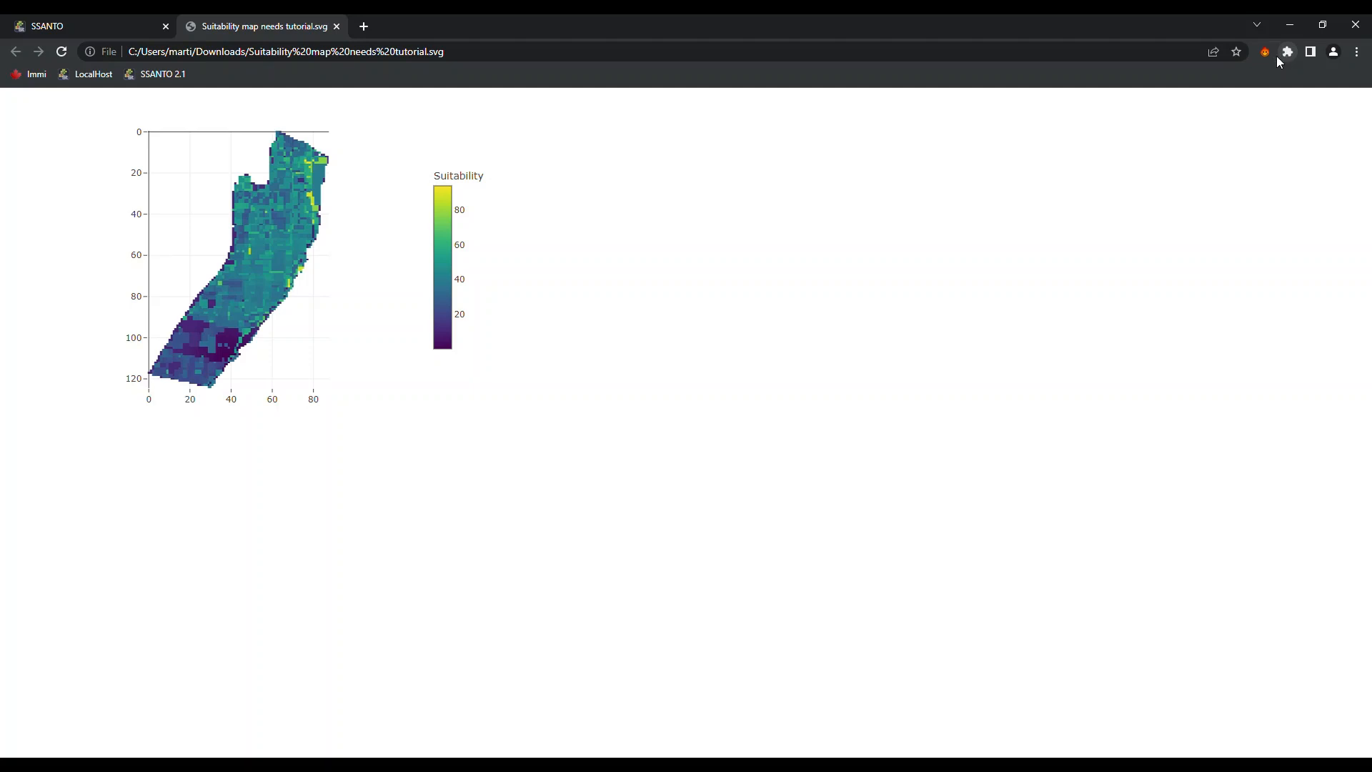
pyautogui.click(336, 26)
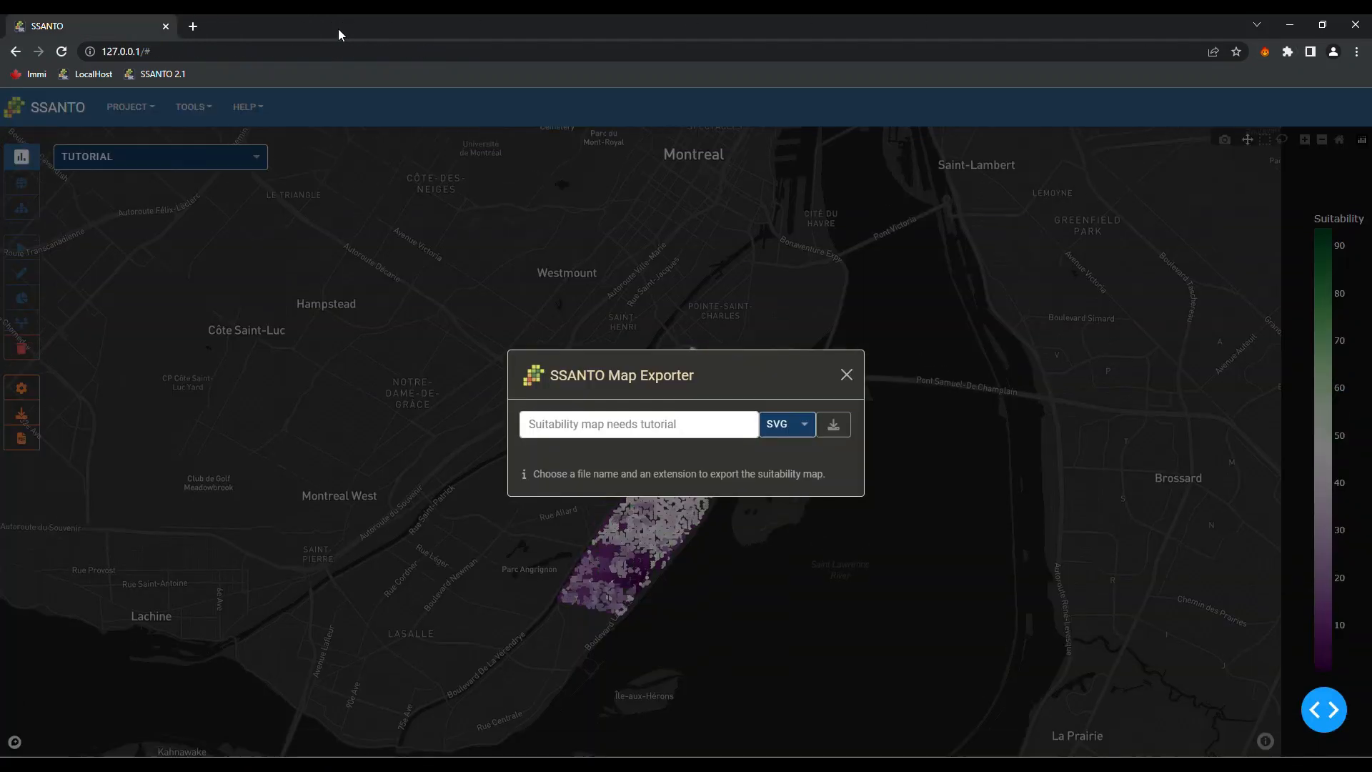
# Close the Map Exporter and set the displayed objective to OPPORTUNITY in Display Options
pyautogui.click(857, 378)
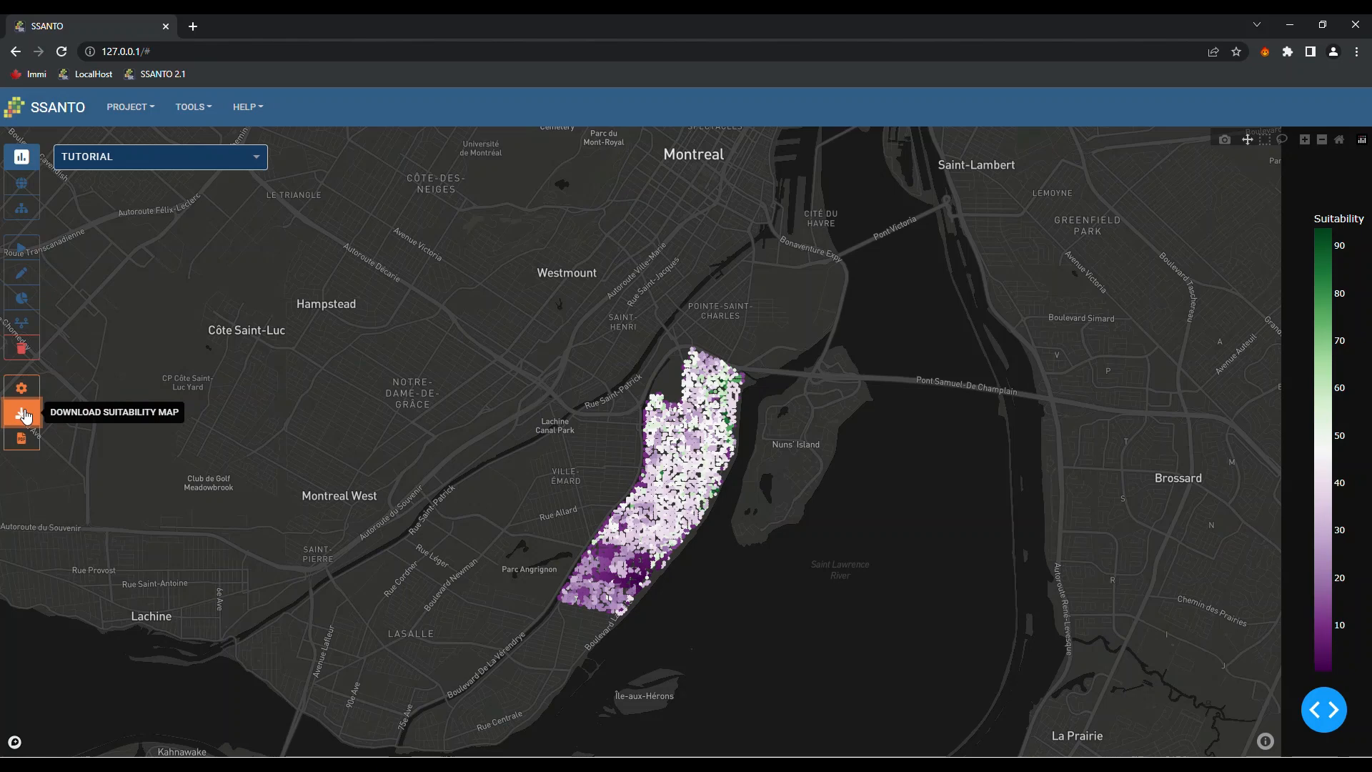
pyautogui.click(28, 394)
pyautogui.click(108, 402)
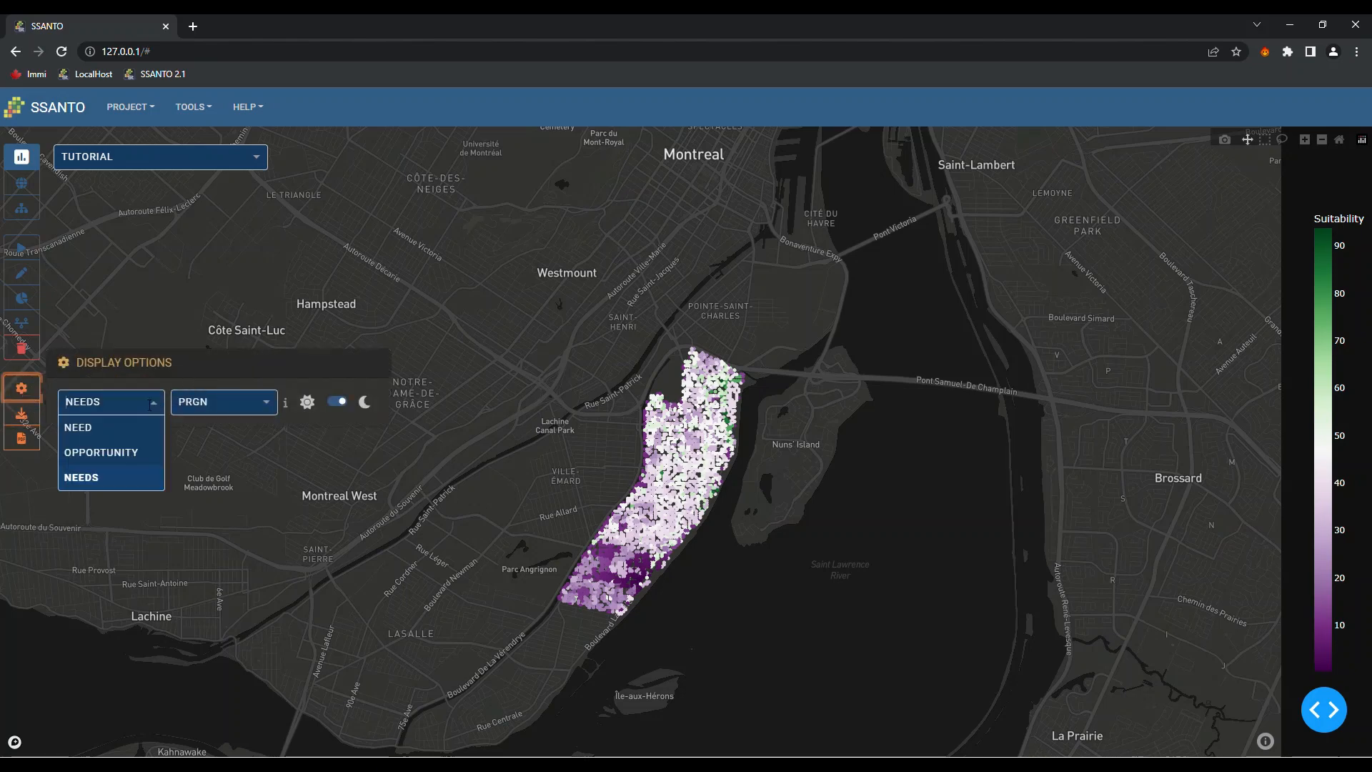
pyautogui.click(117, 459)
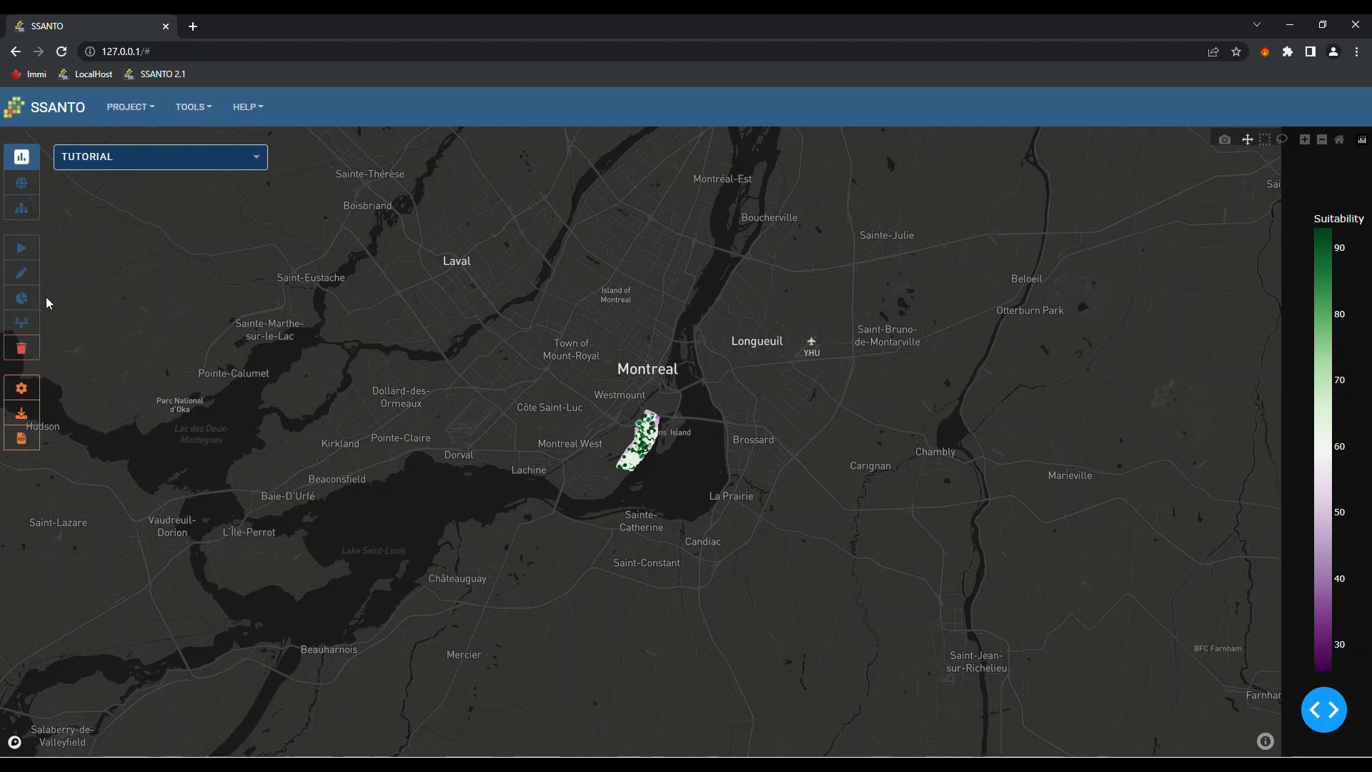
# Show the objectives sunburst, save it as newplot (1).png, and open the saved image
pyautogui.click(29, 306)
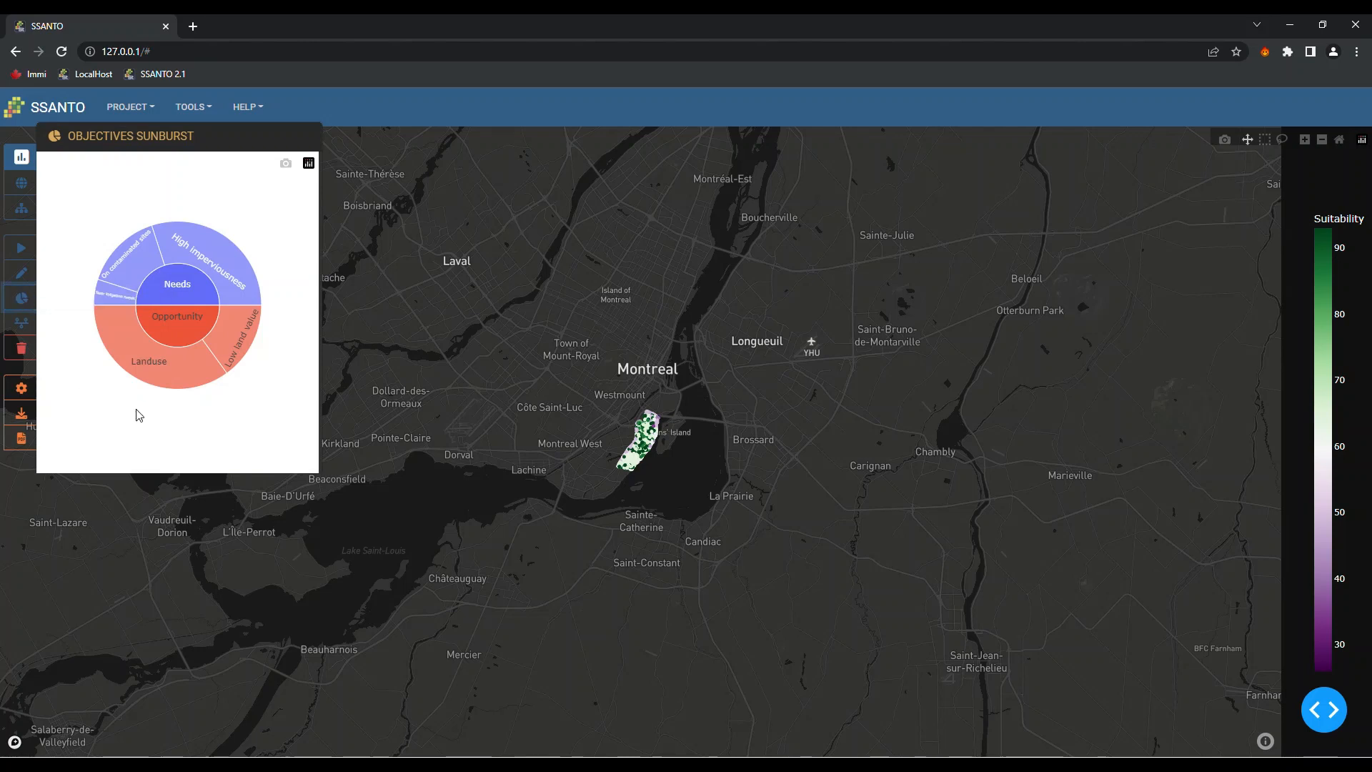
pyautogui.click(286, 166)
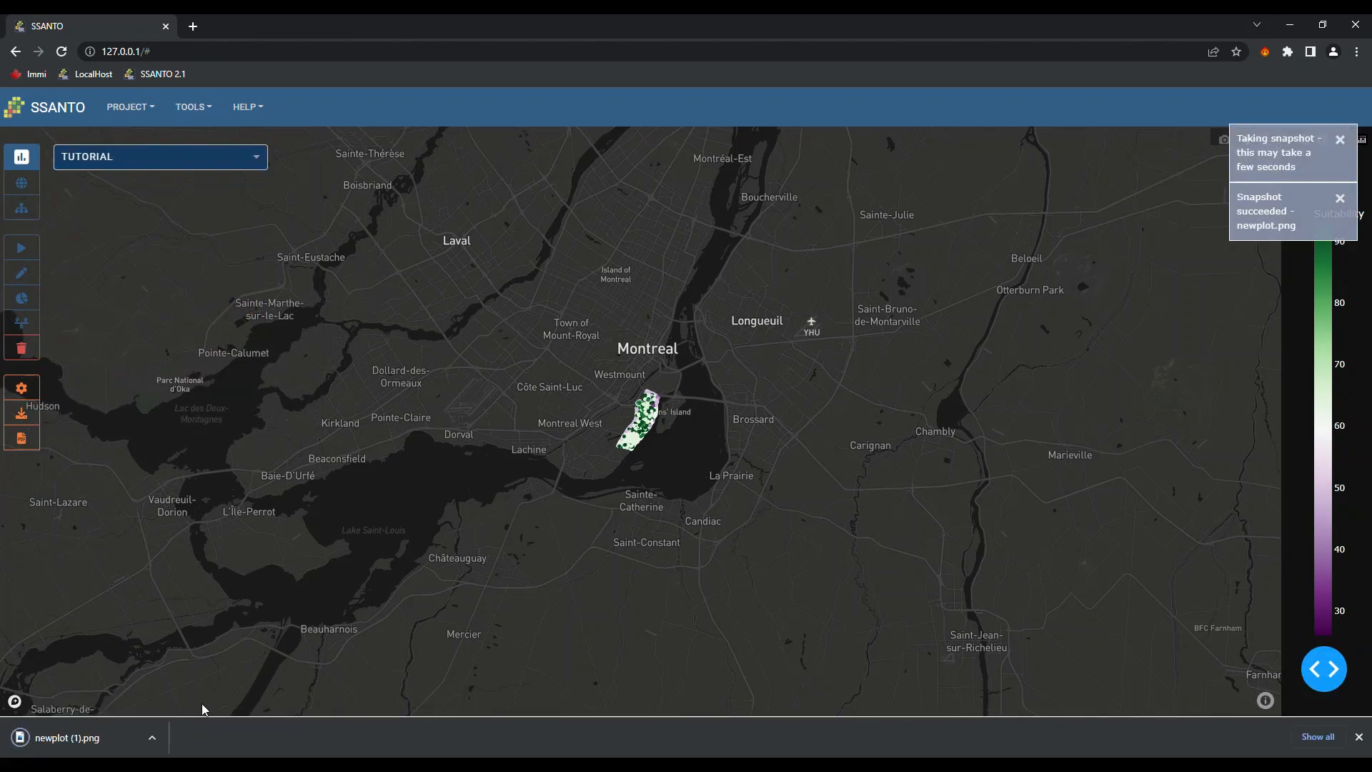
pyautogui.click(111, 742)
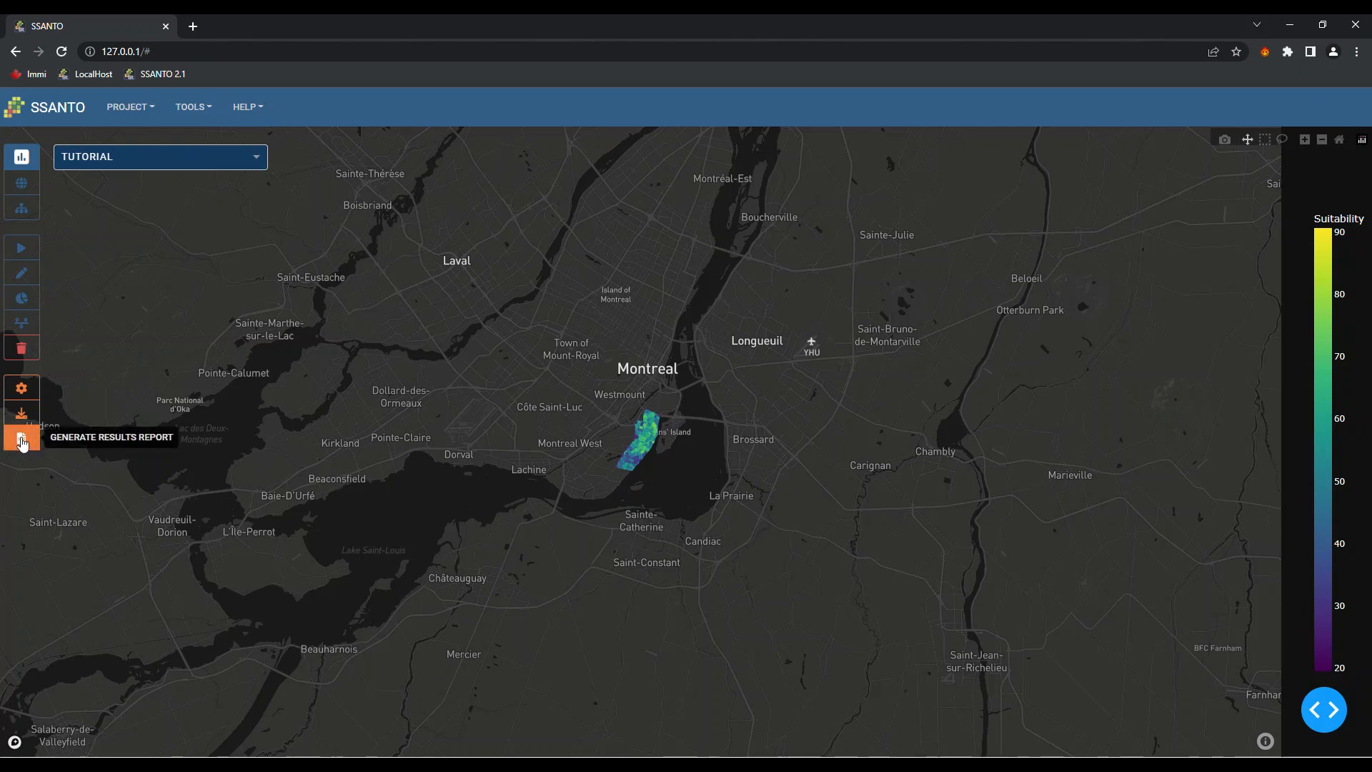
# Generate report.pdf with the note 'This is a report', covering the Opportunity and Needs objectives
pyautogui.click(21, 441)
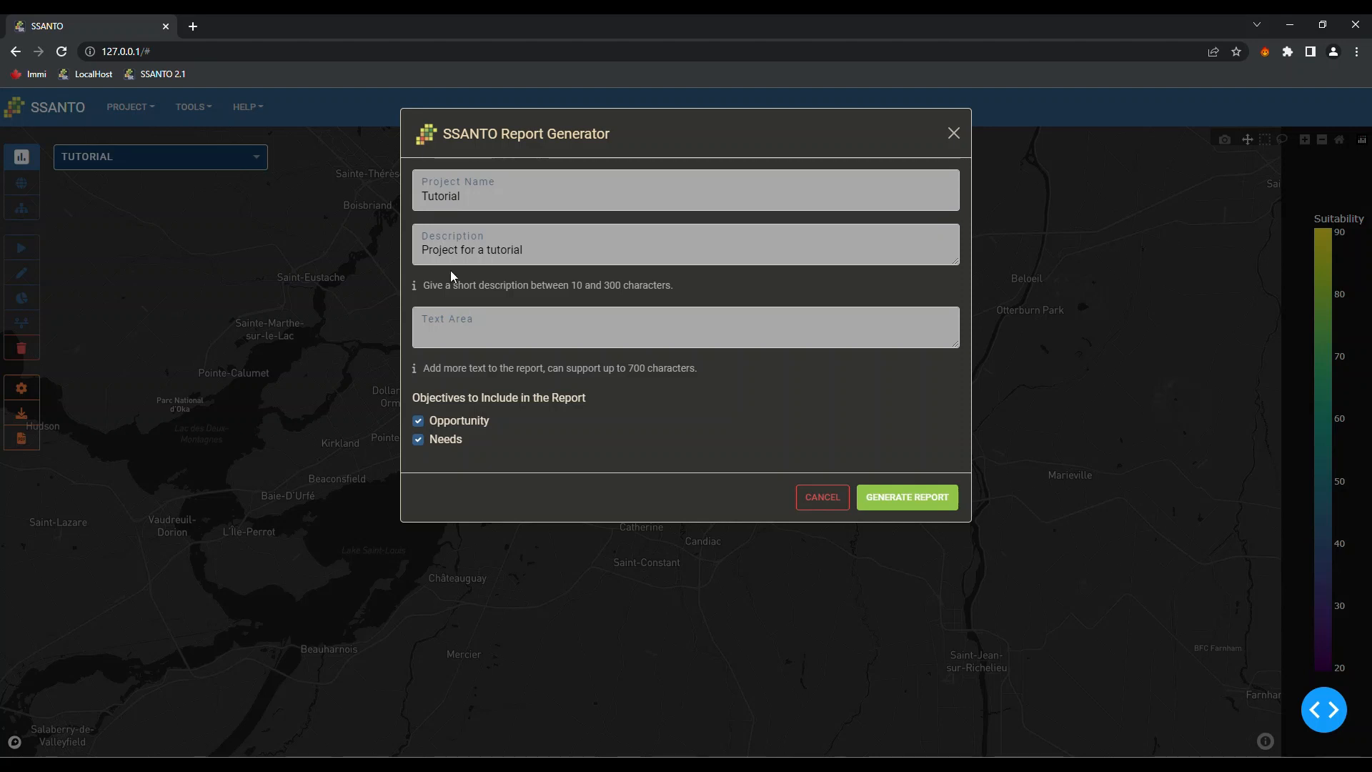
pyautogui.click(458, 339)
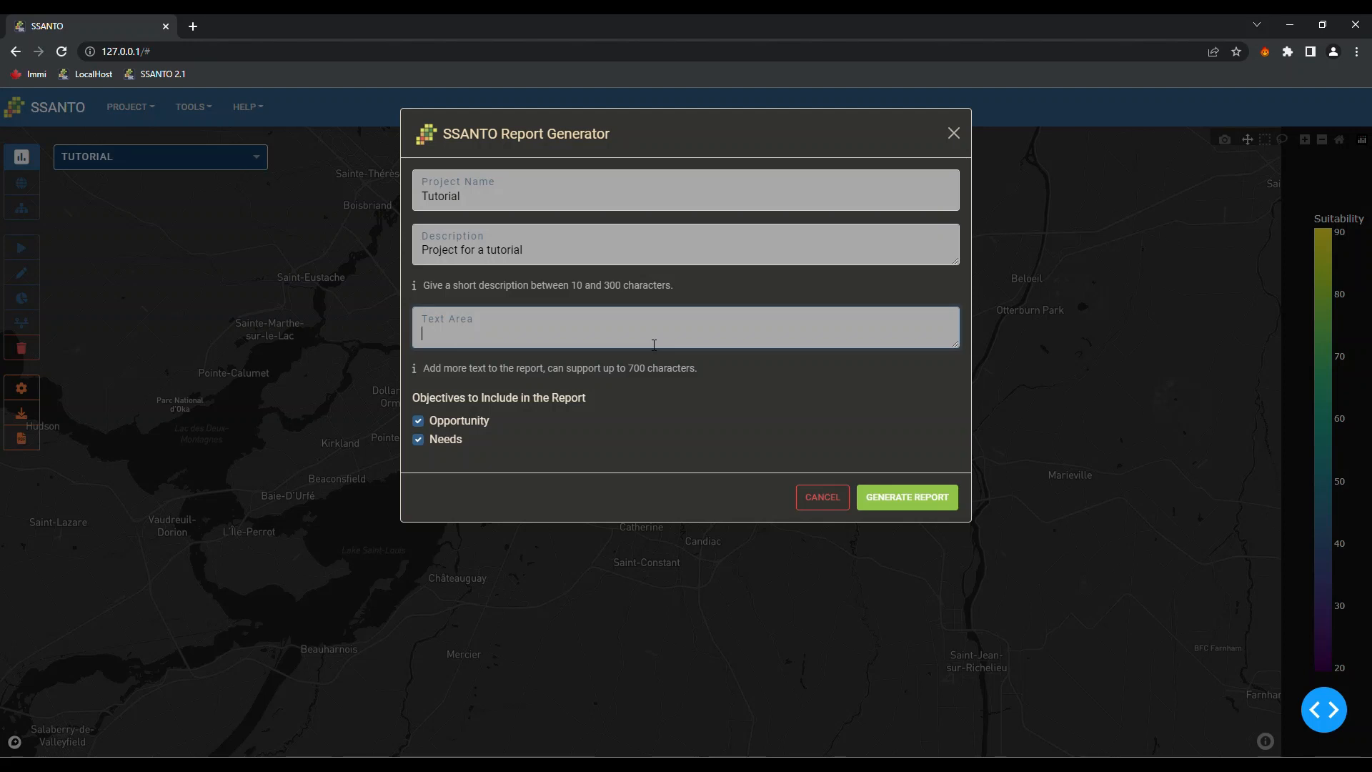
pyautogui.write('This is a report')
pyautogui.click(420, 423)
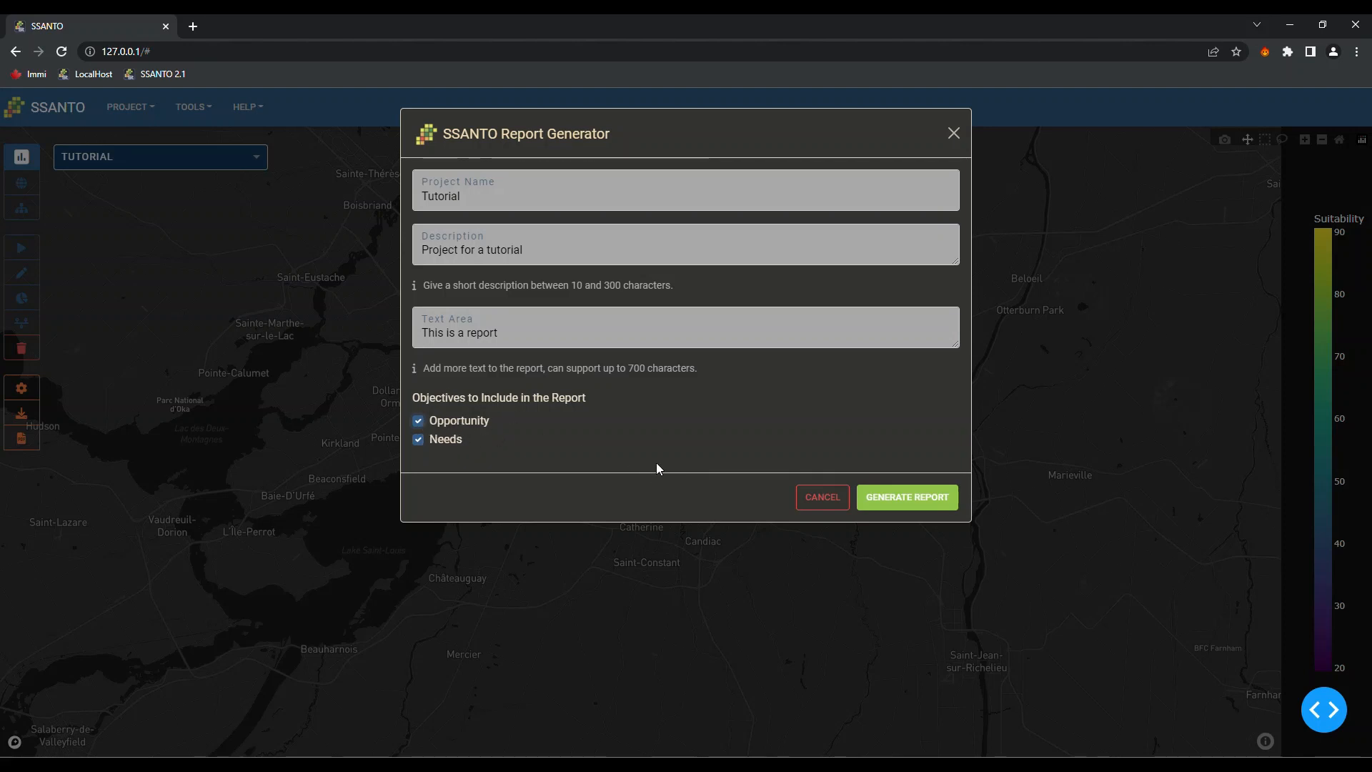
pyautogui.click(905, 500)
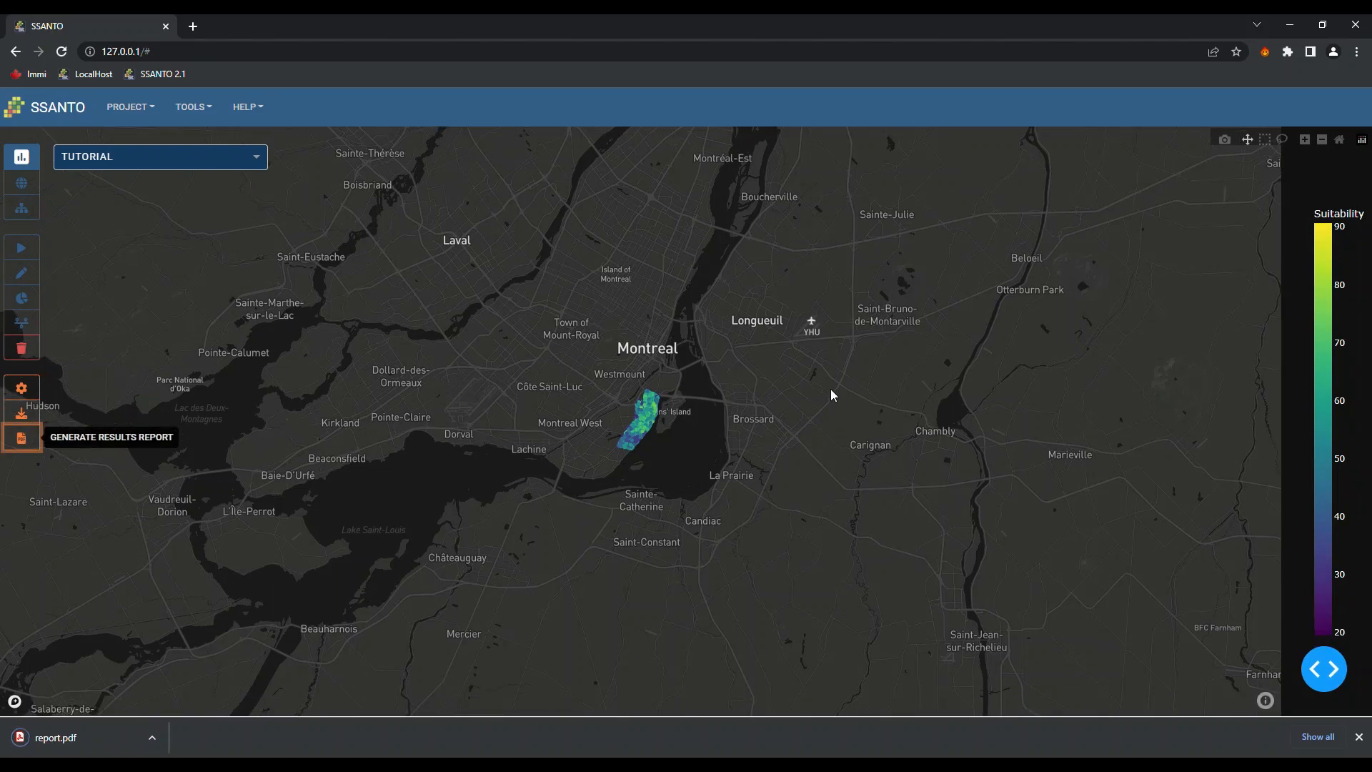
# Open report.pdf and read down to the Statistics table: max 92.01, min 19.54, average 53.04
pyautogui.click(70, 738)
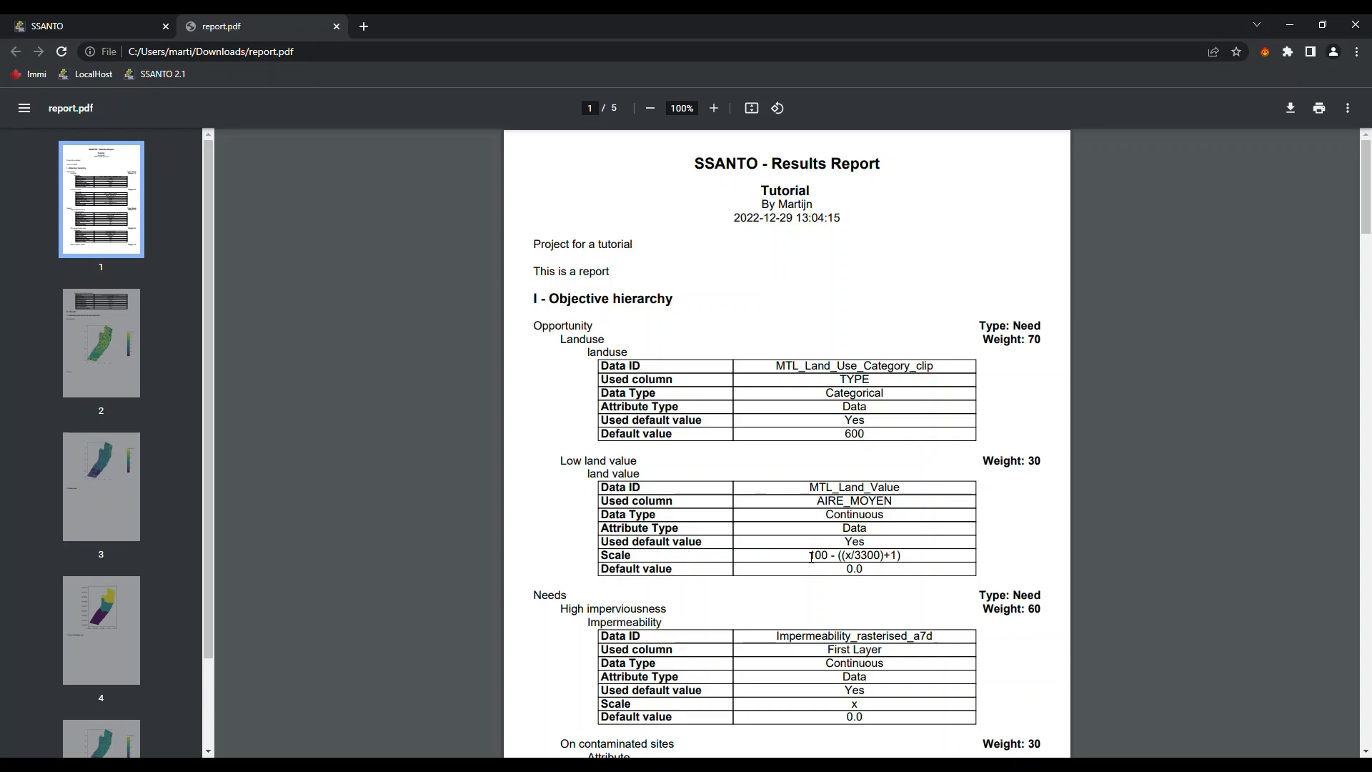
pyautogui.scroll(-5, 872, 534)
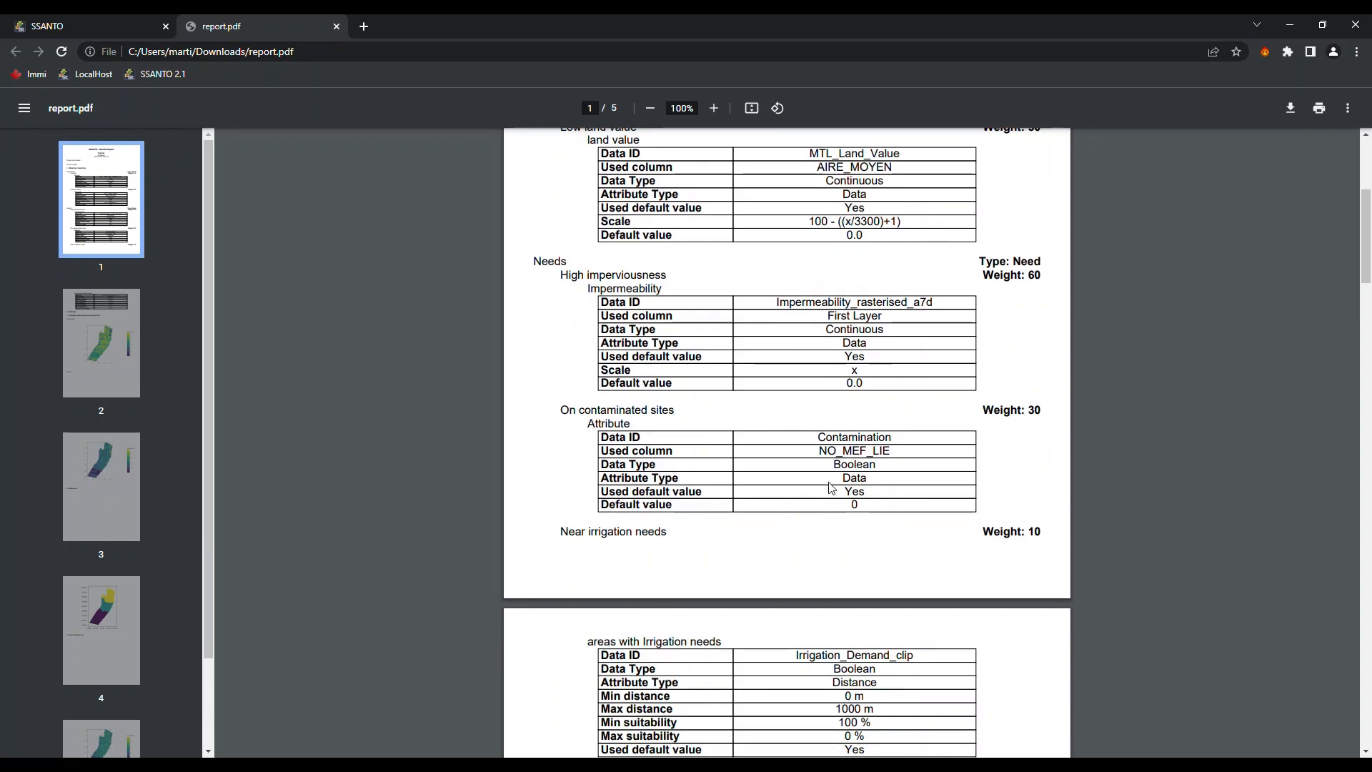
pyautogui.scroll(-7, 788, 441)
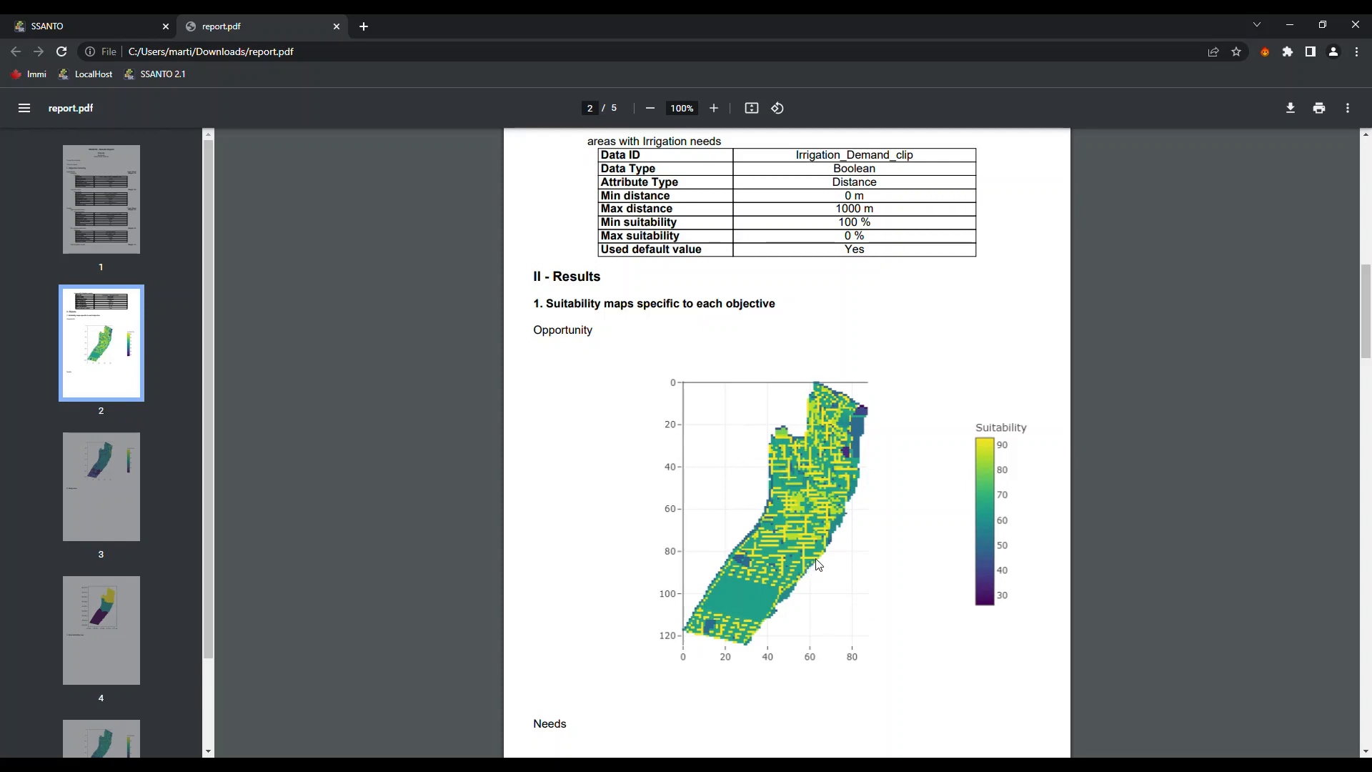
pyautogui.scroll(-9, 818, 564)
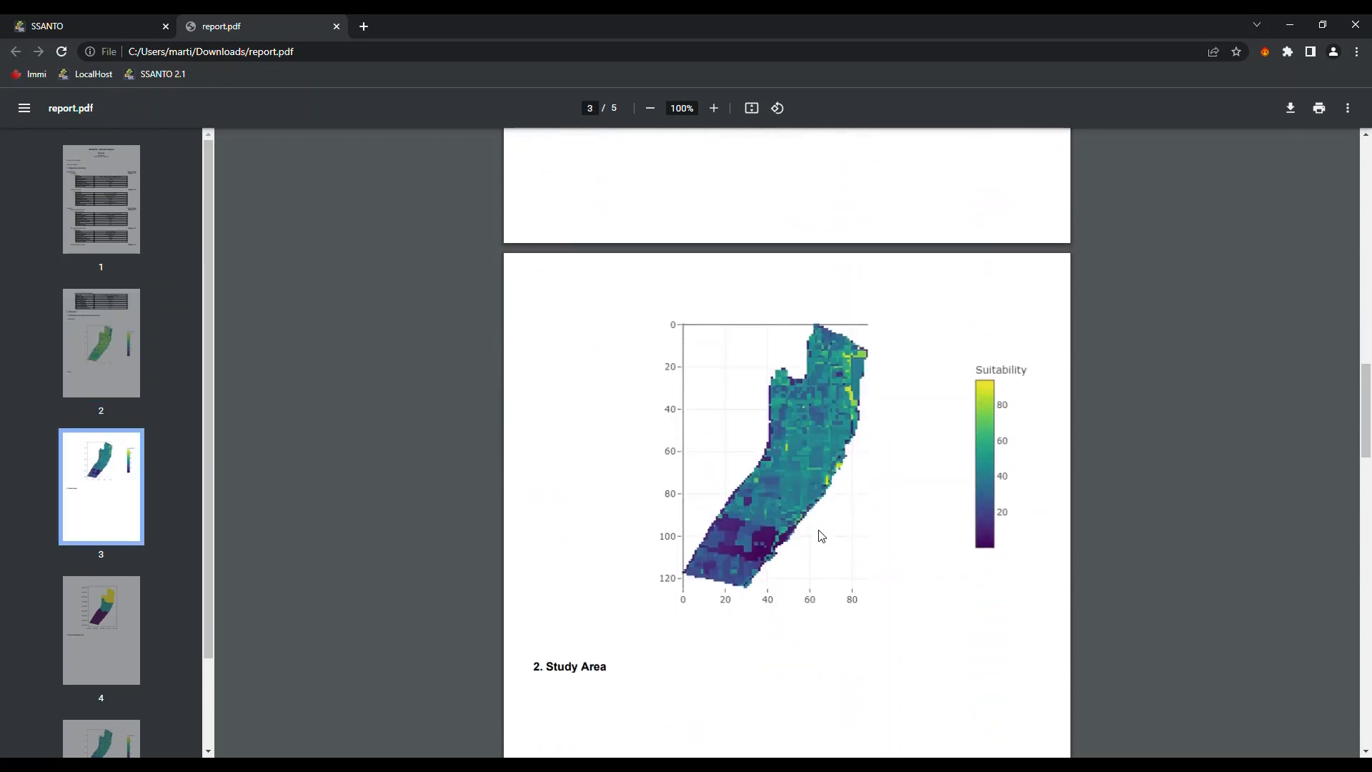
pyautogui.scroll(2, 822, 536)
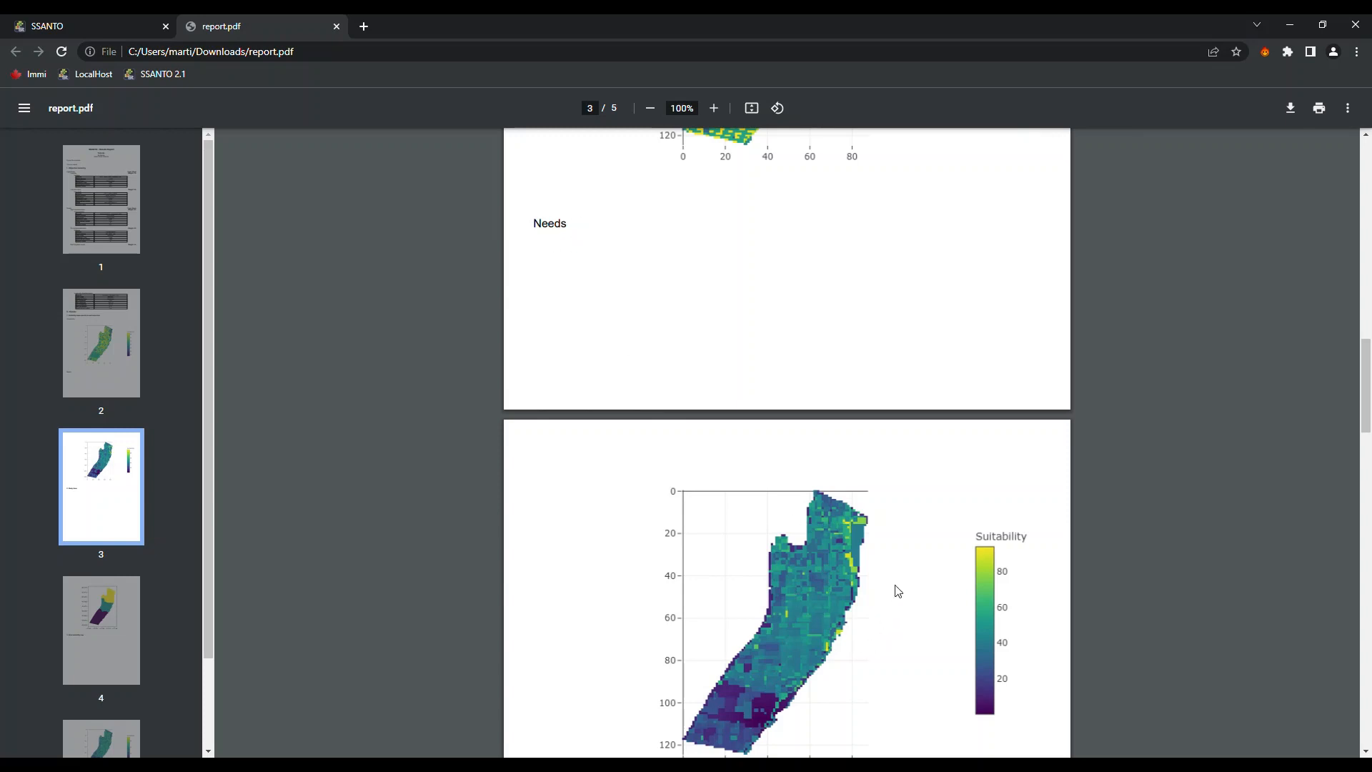
pyautogui.scroll(-2, 898, 591)
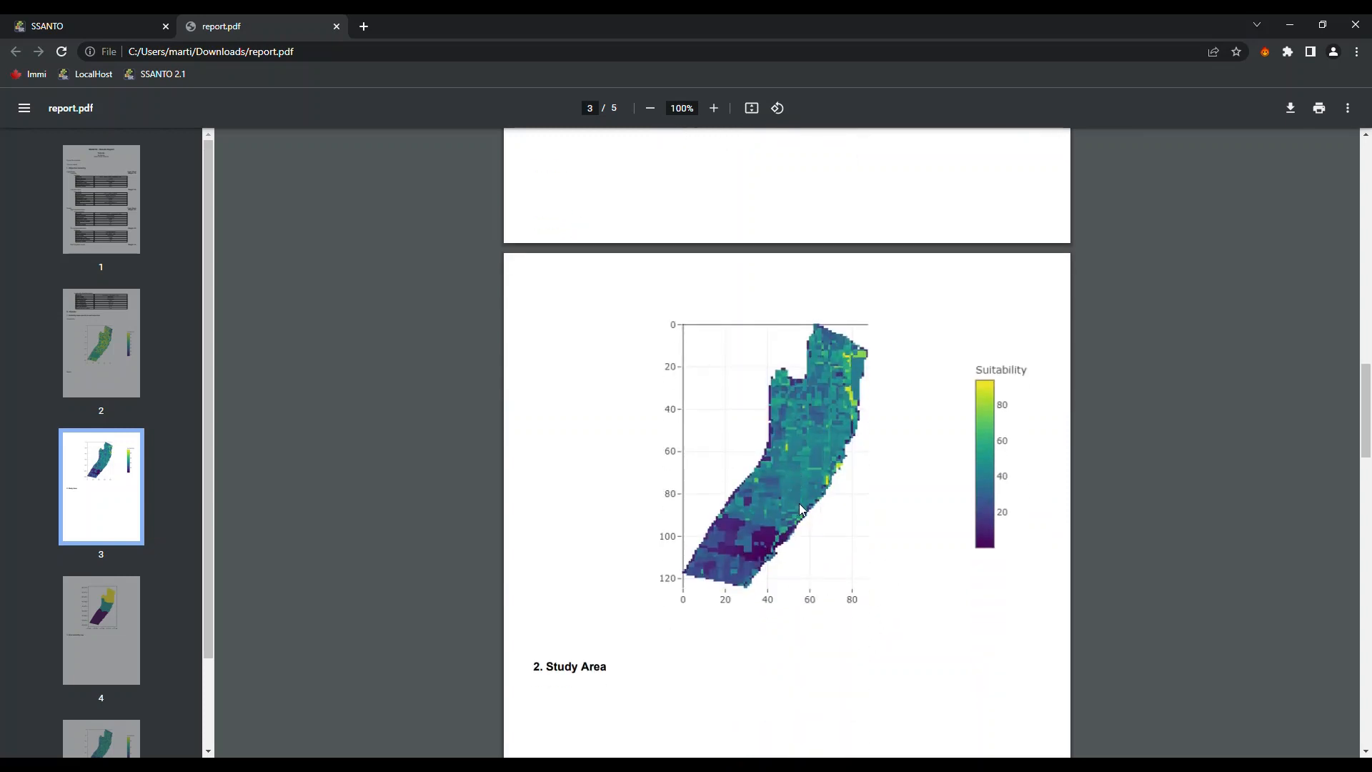
pyautogui.scroll(-4, 801, 509)
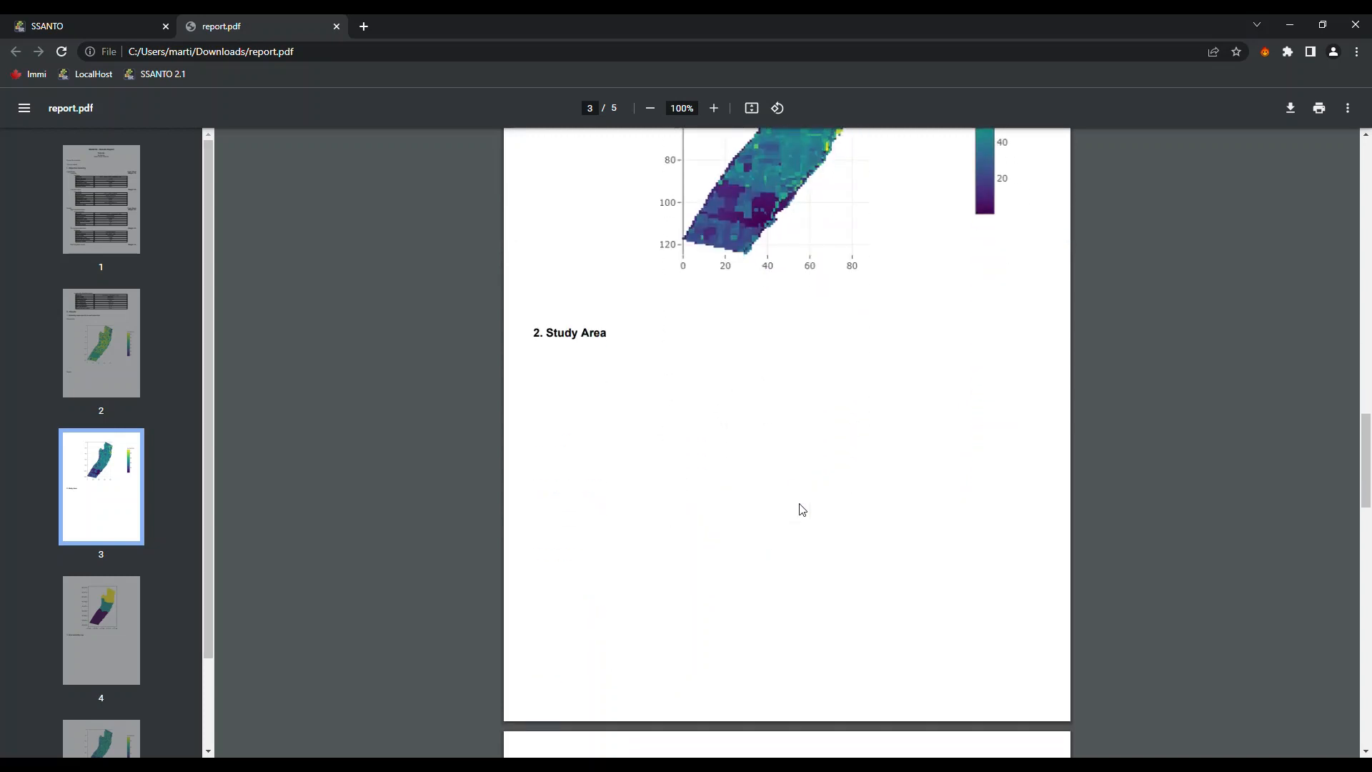
pyautogui.scroll(-6, 729, 472)
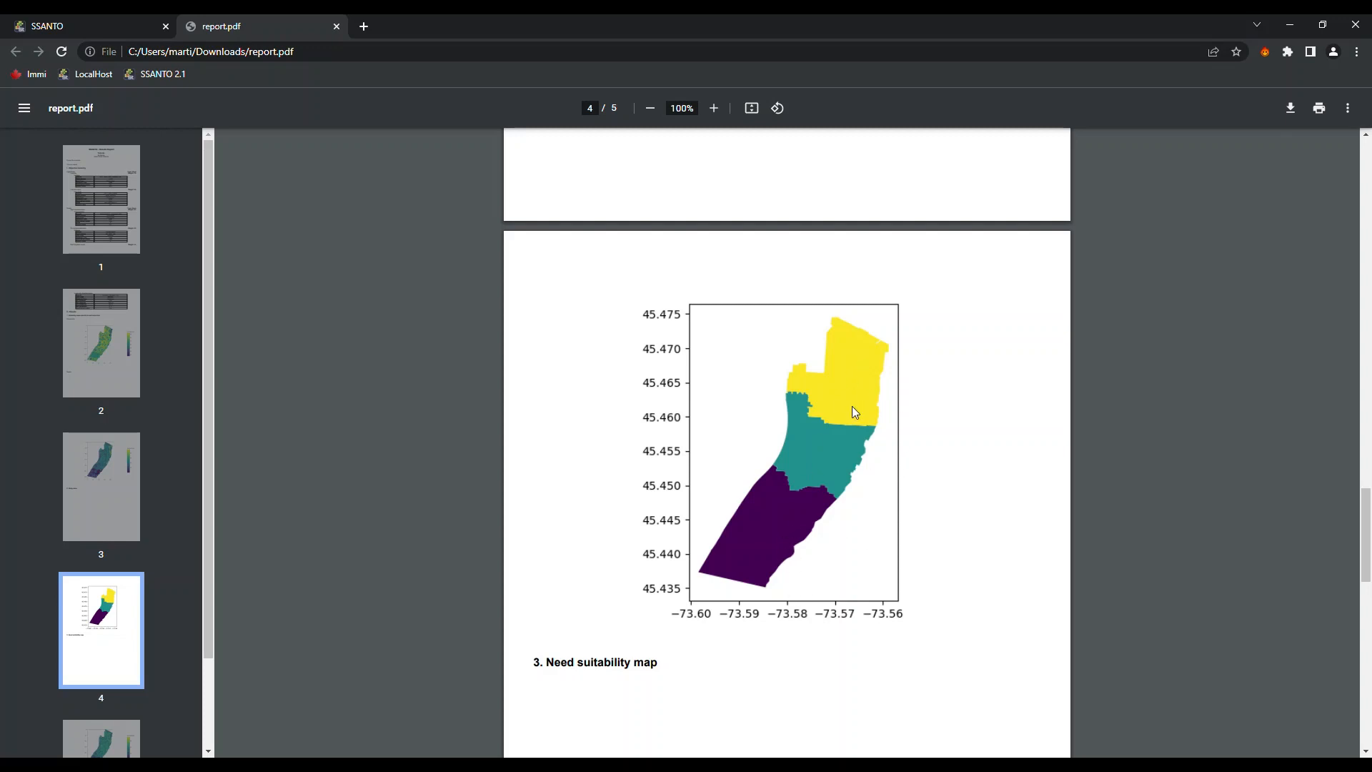
pyautogui.scroll(-7, 849, 502)
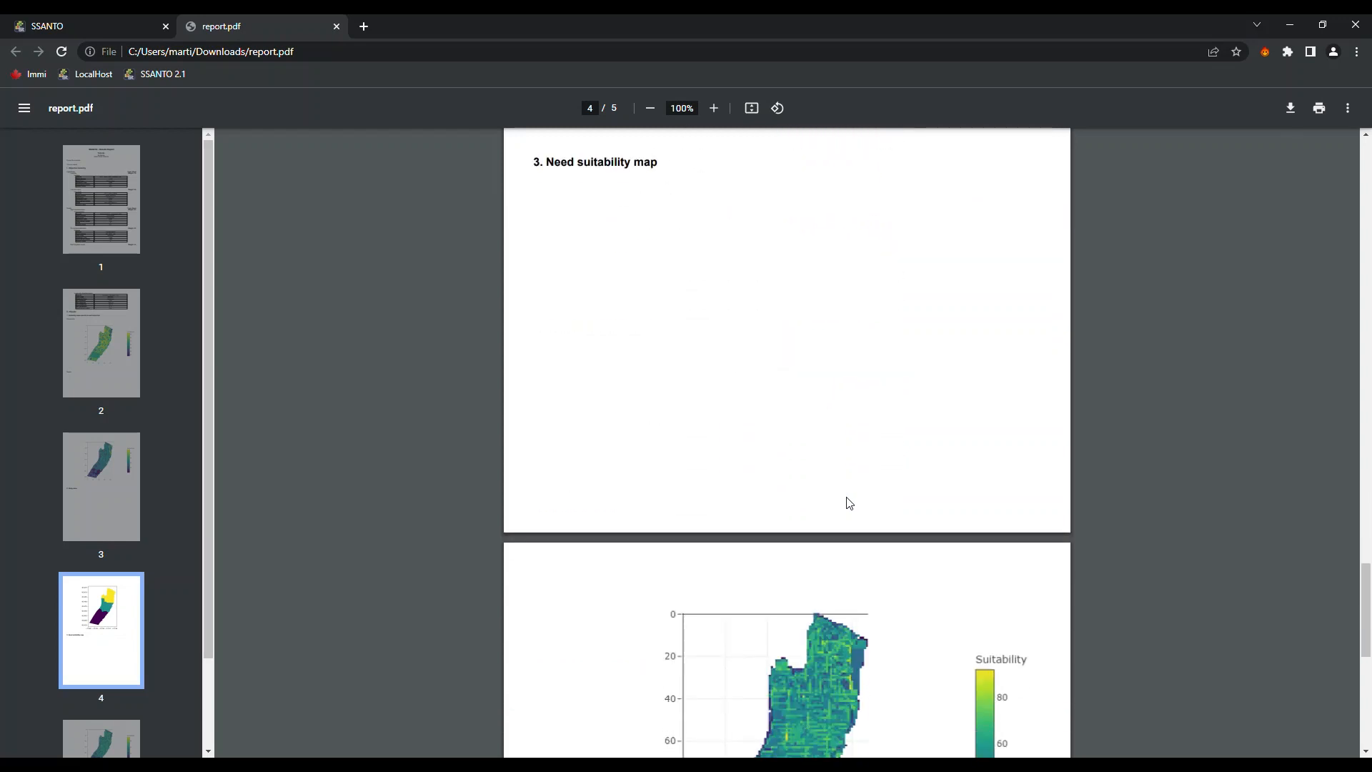
pyautogui.scroll(-5, 758, 488)
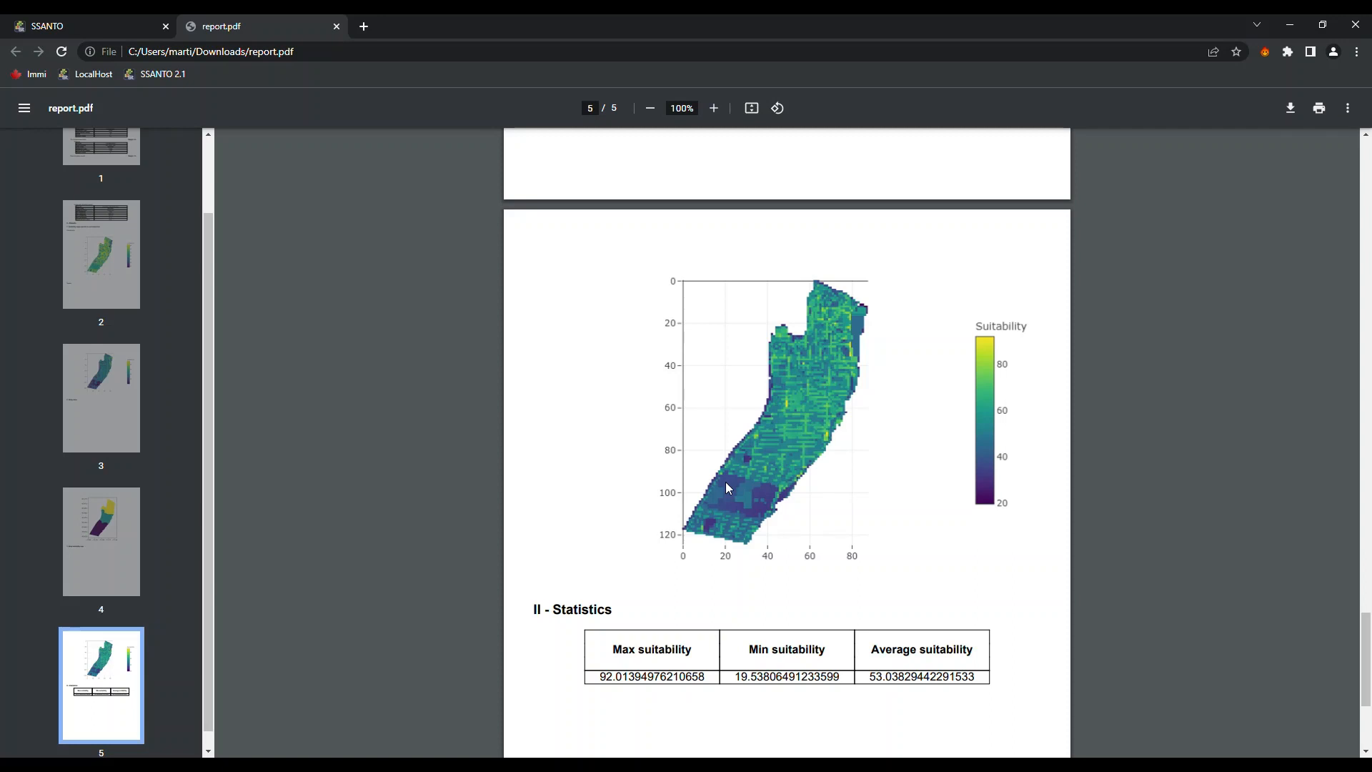
pyautogui.scroll(-2, 727, 481)
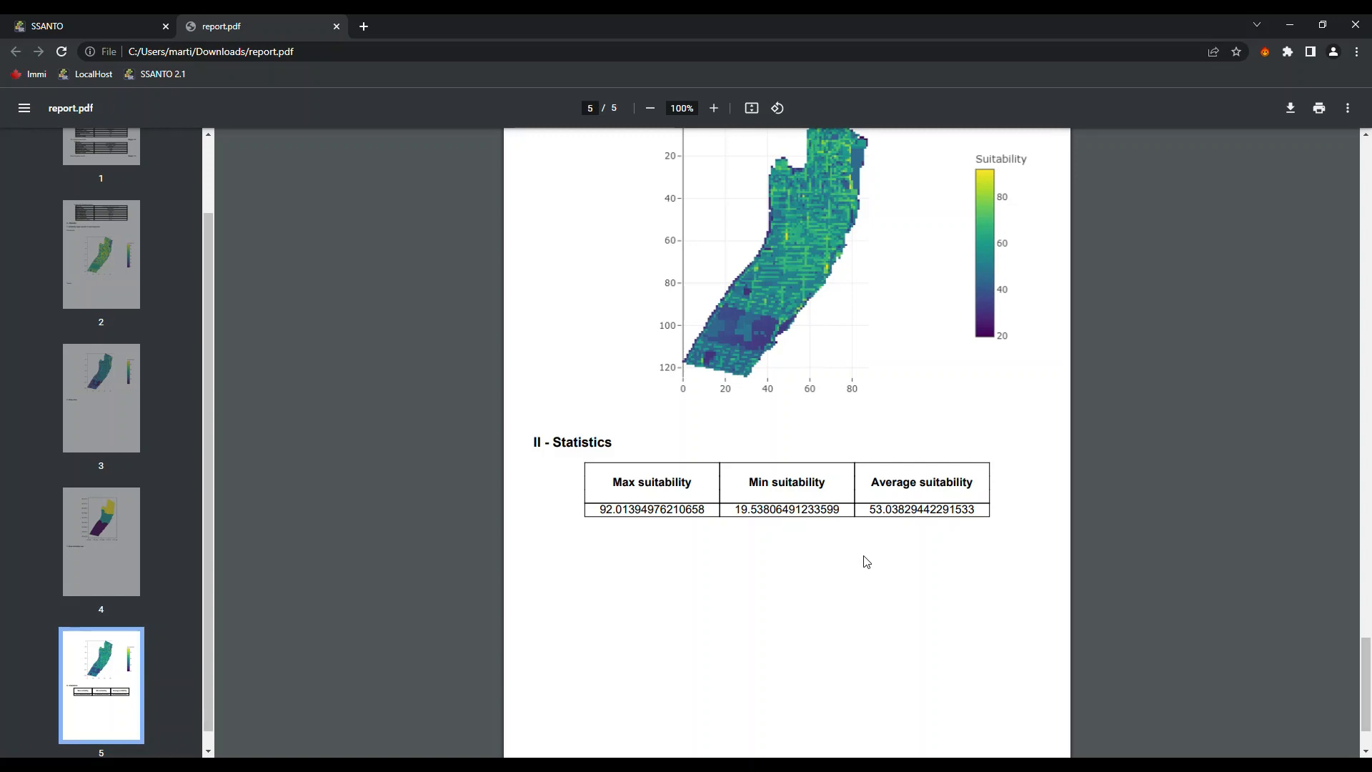
# Close report.pdf and display the TUTORIAL Objectives Hierarchy, showing Landuse under Opportunity weighted 70
pyautogui.click(336, 26)
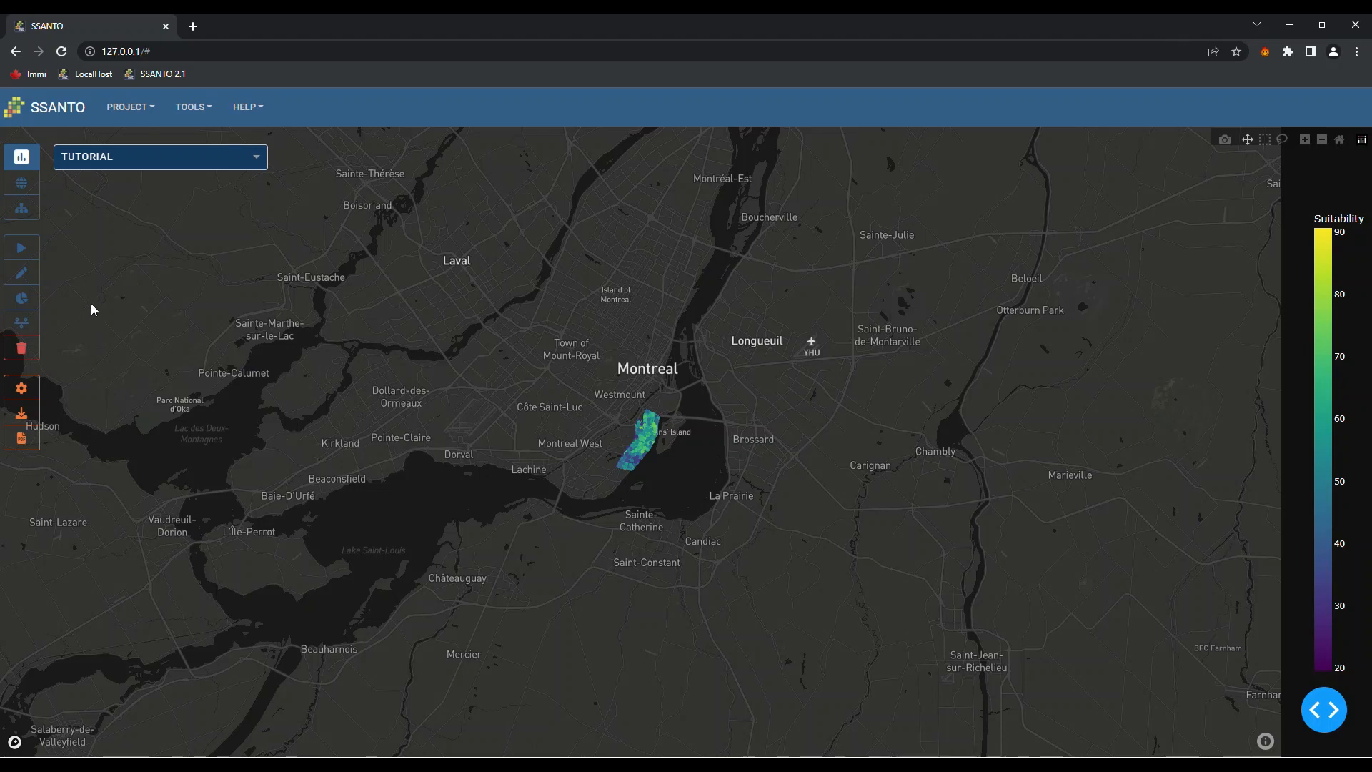
pyautogui.click(15, 214)
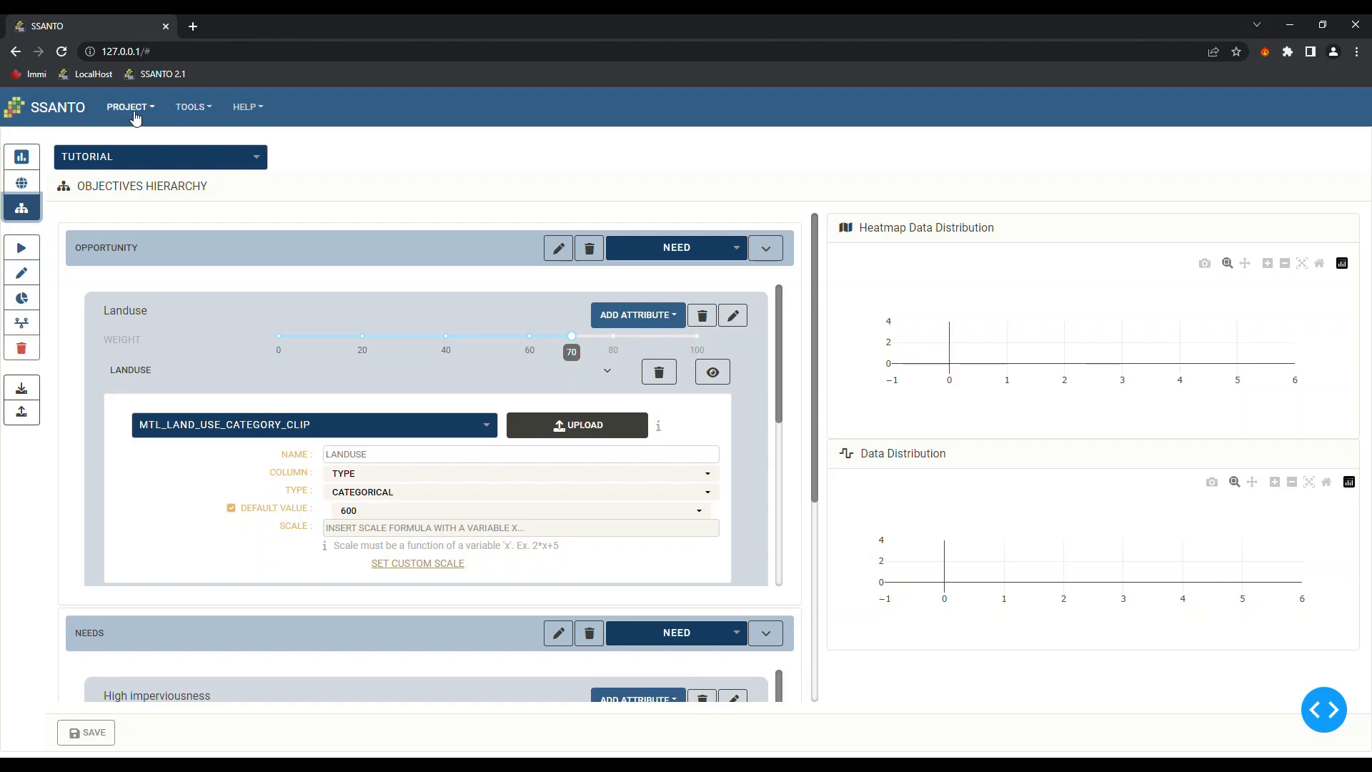
# Review the swing weighting options under TOOLS, then return to the Verdun suitability map (20–90 Viridis)
pyautogui.click(196, 110)
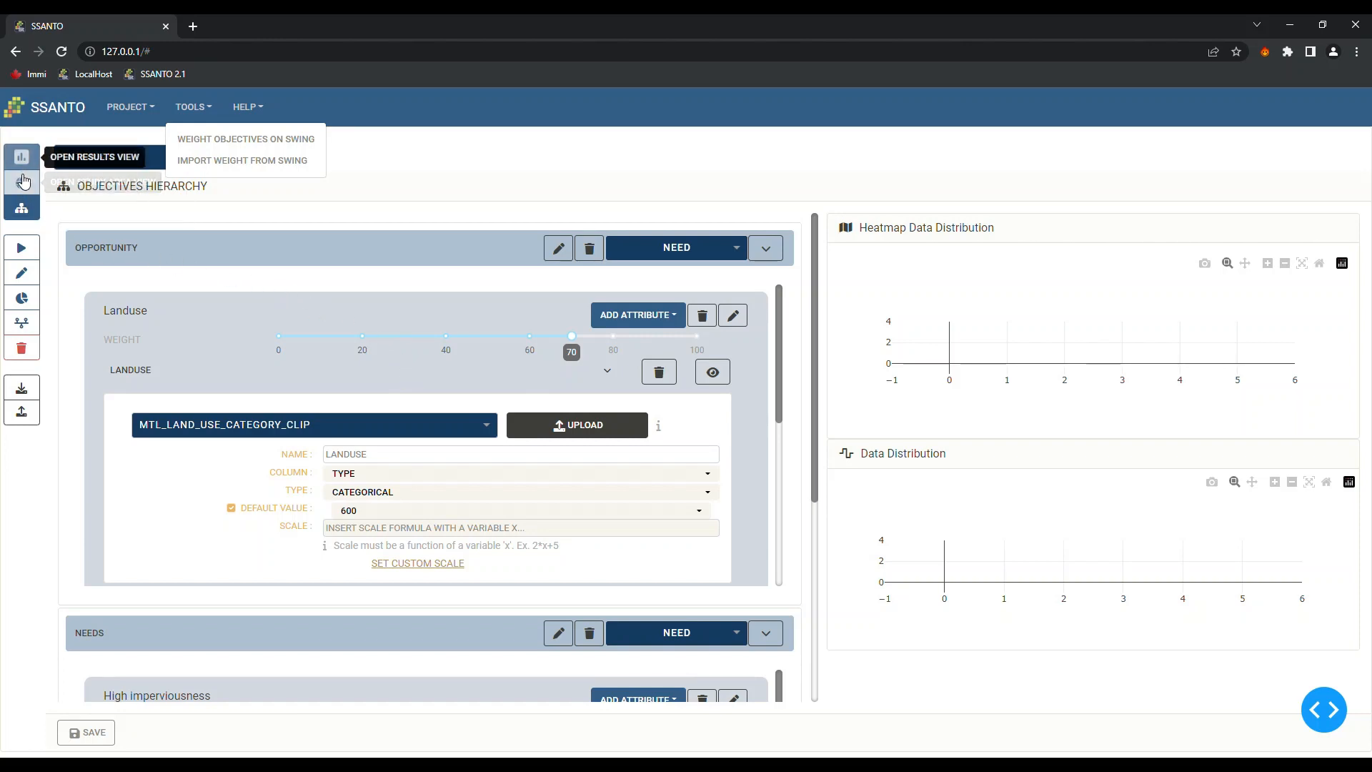
pyautogui.click(23, 161)
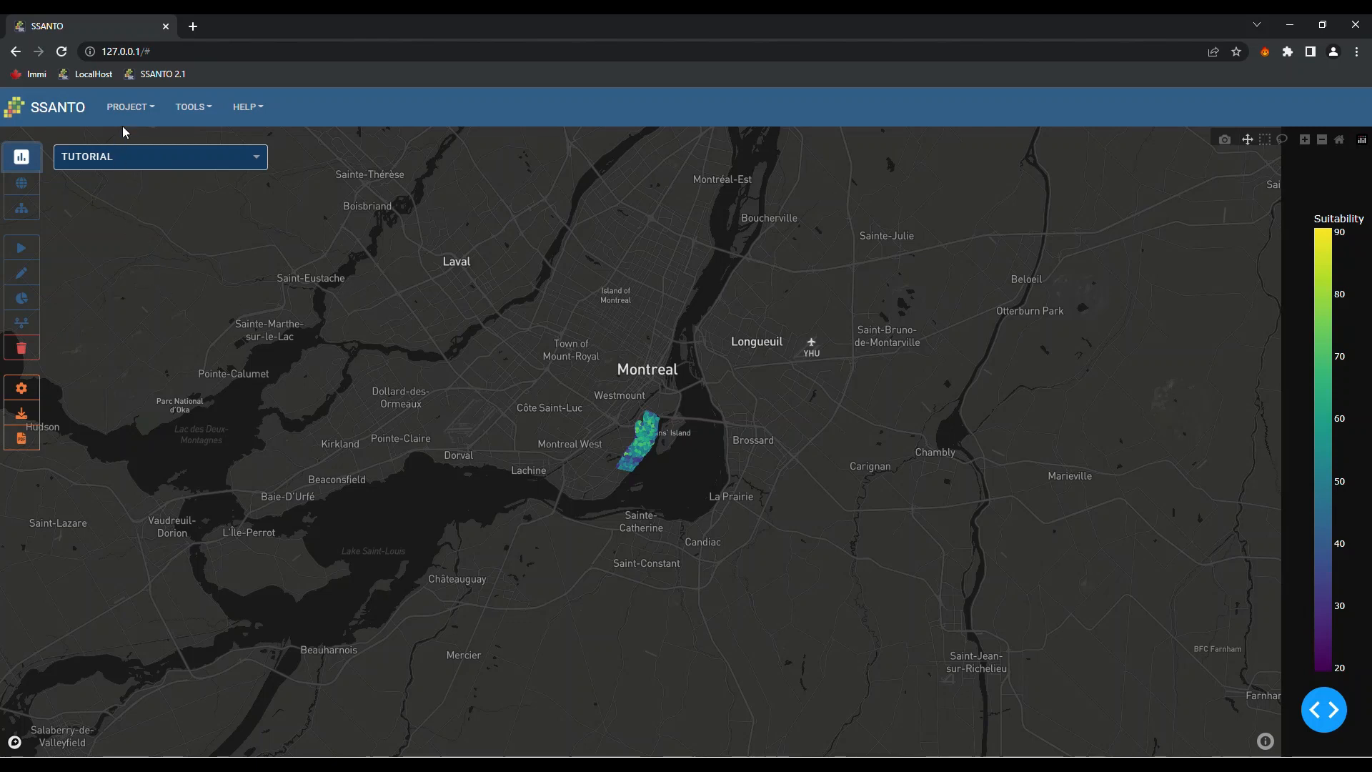
pyautogui.click(138, 108)
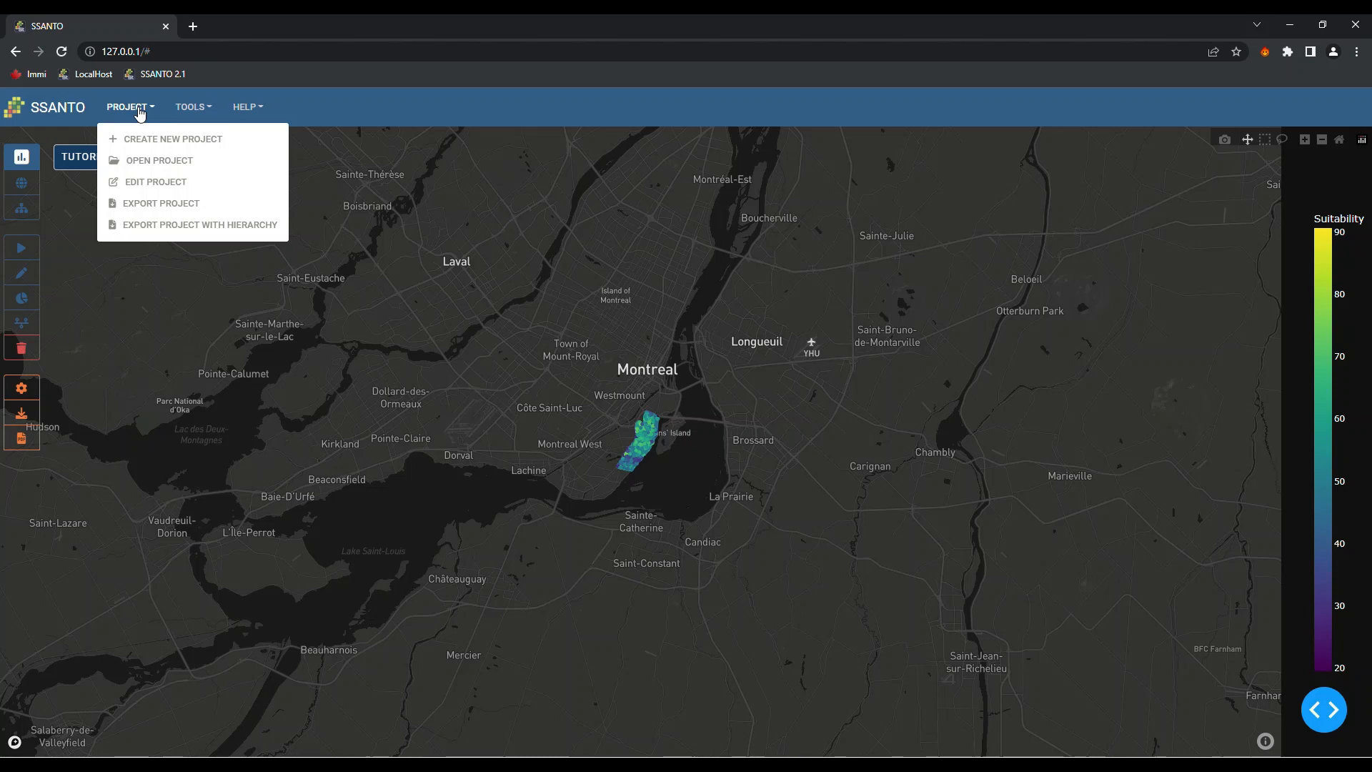
pyautogui.click(164, 183)
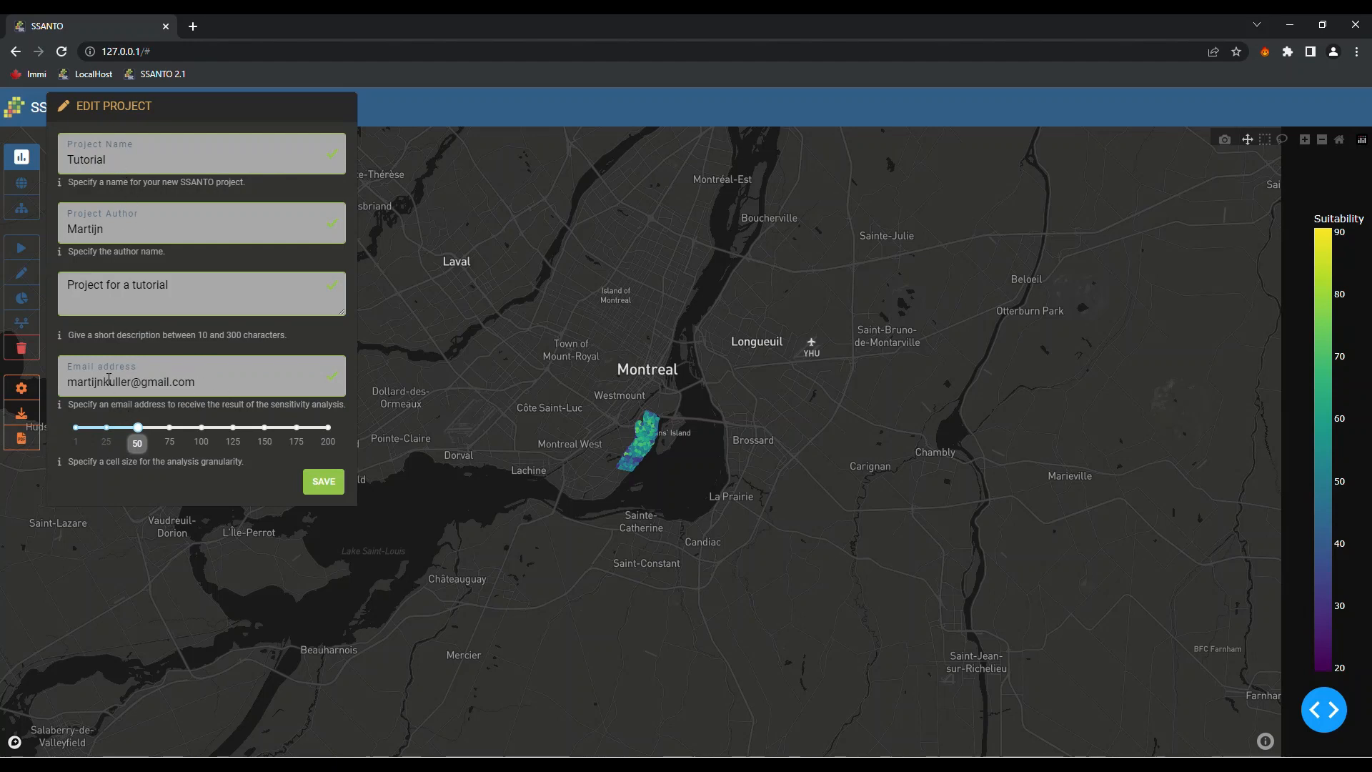
pyautogui.click(141, 610)
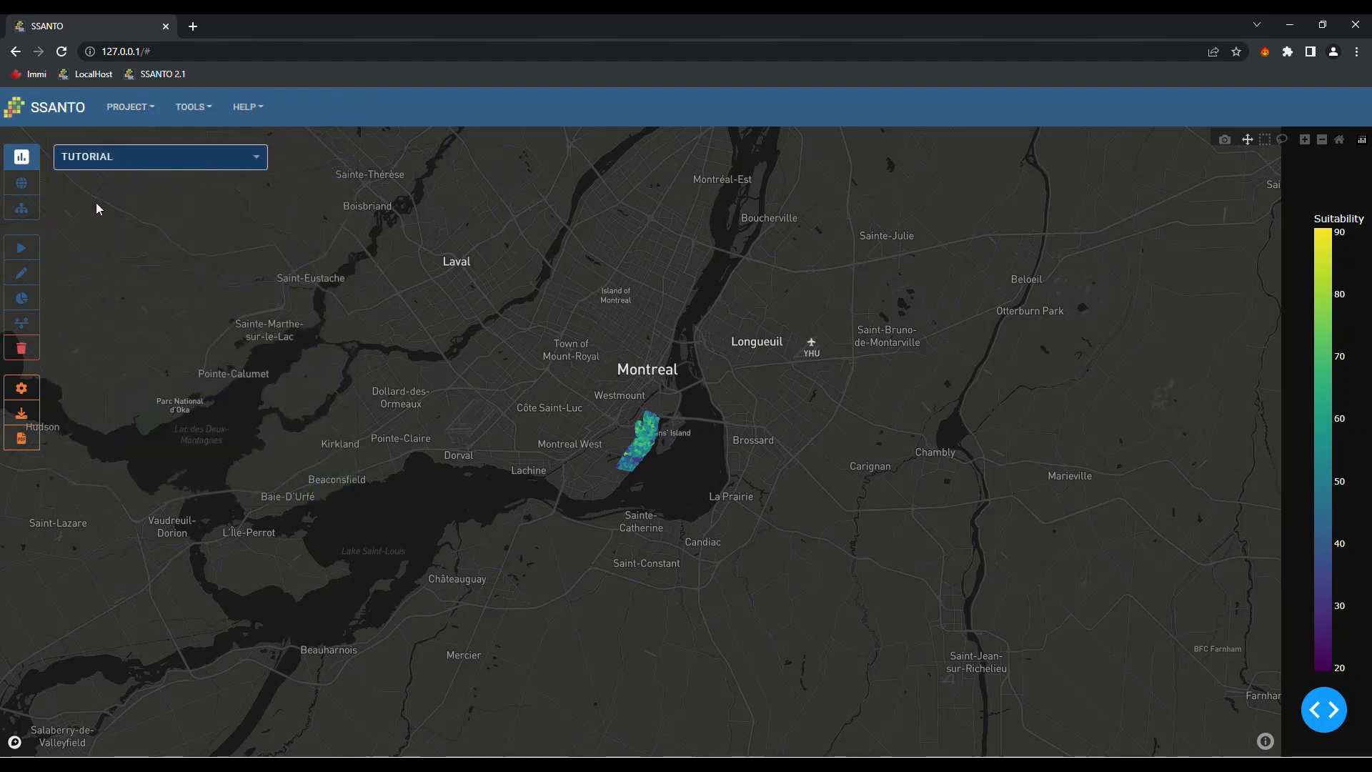
pyautogui.click(35, 212)
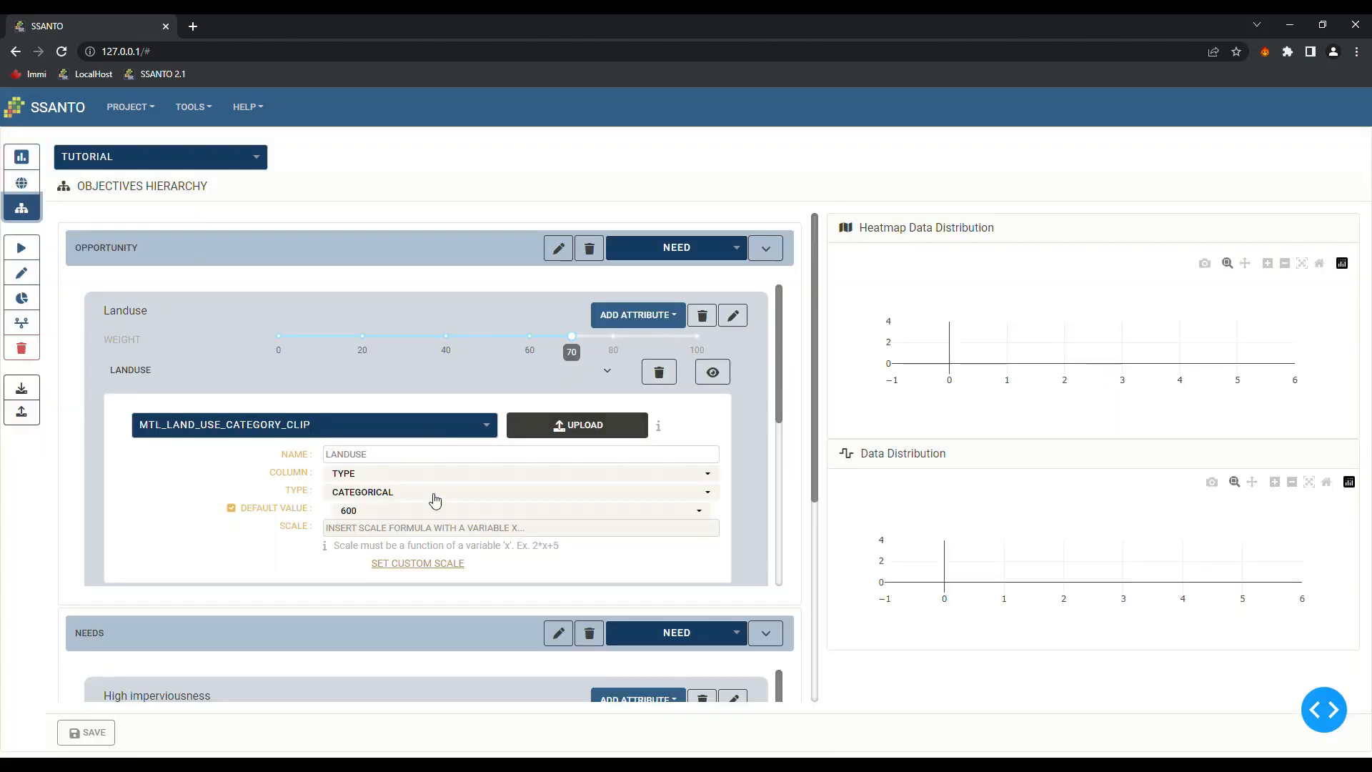
pyautogui.scroll(-5, 435, 500)
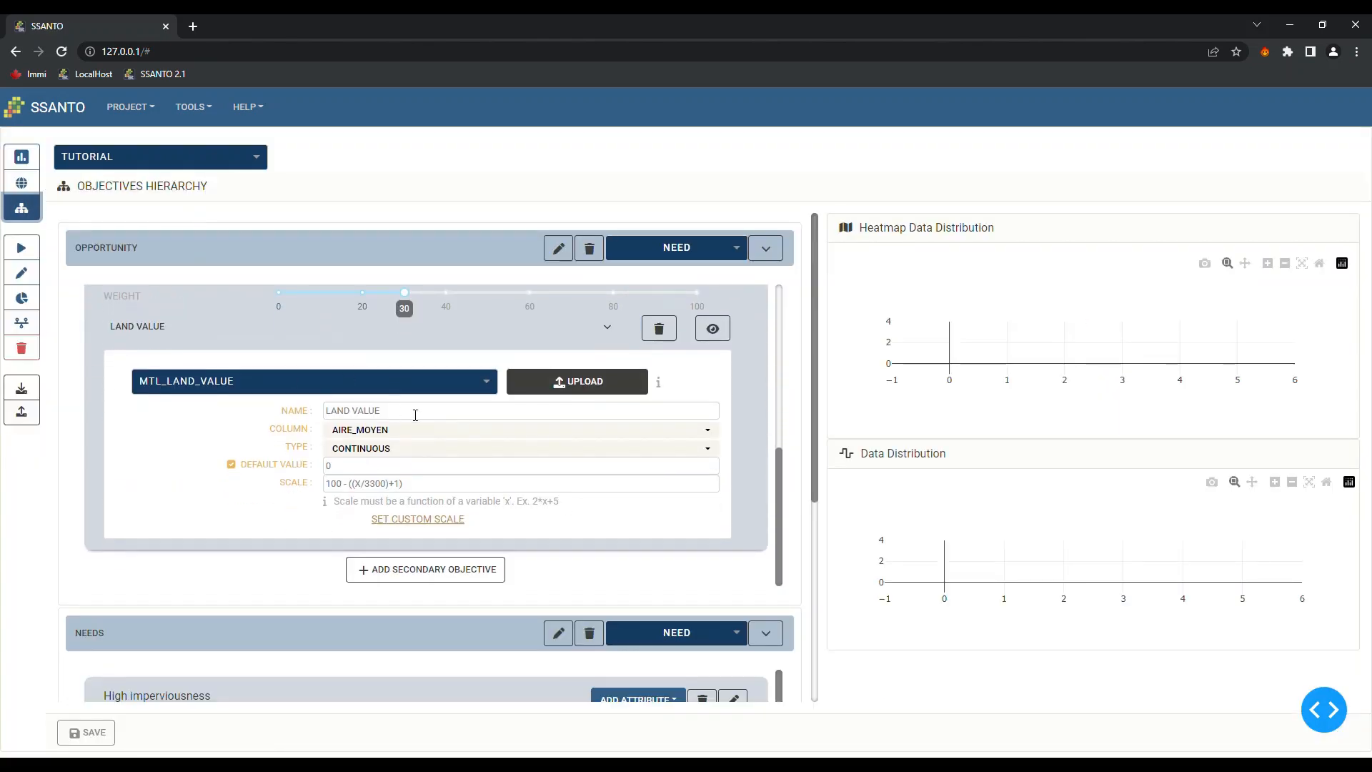
pyautogui.scroll(2, 660, 336)
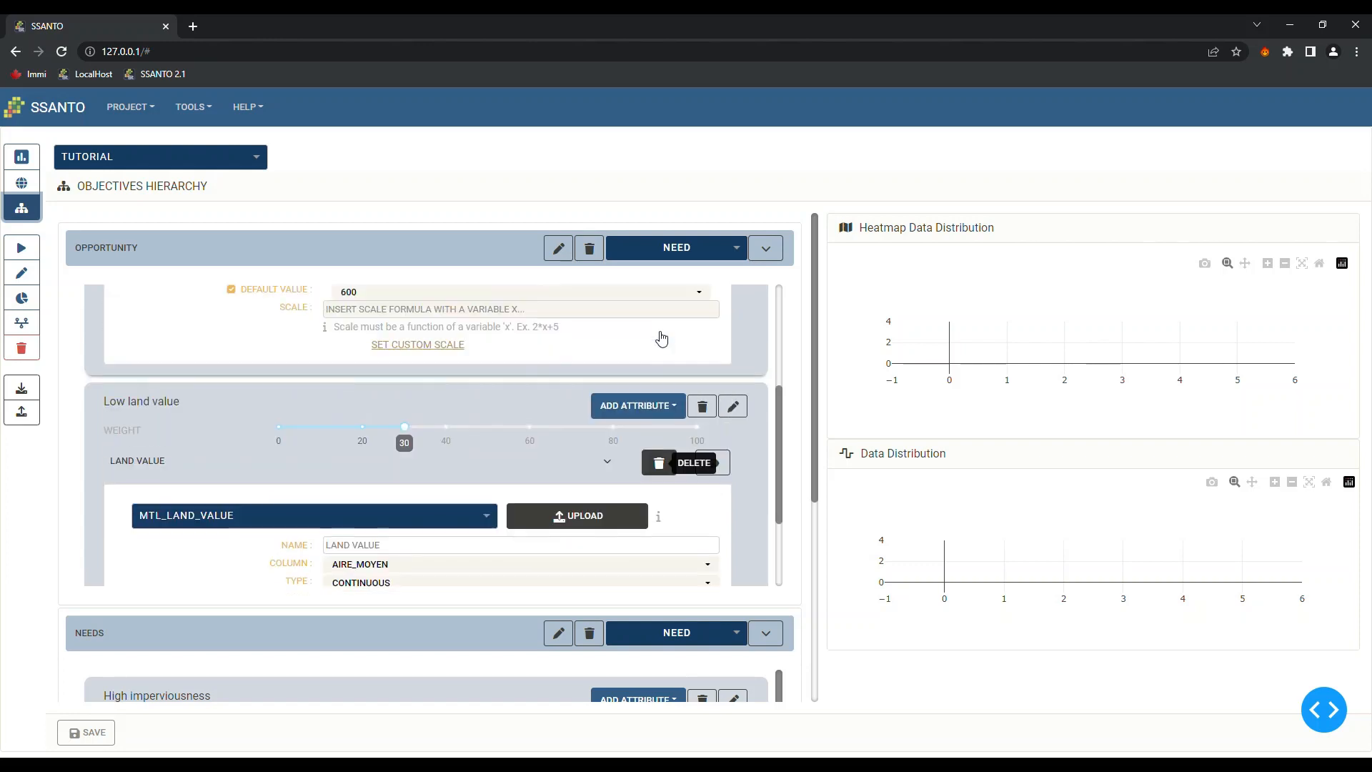
pyautogui.scroll(1, 661, 339)
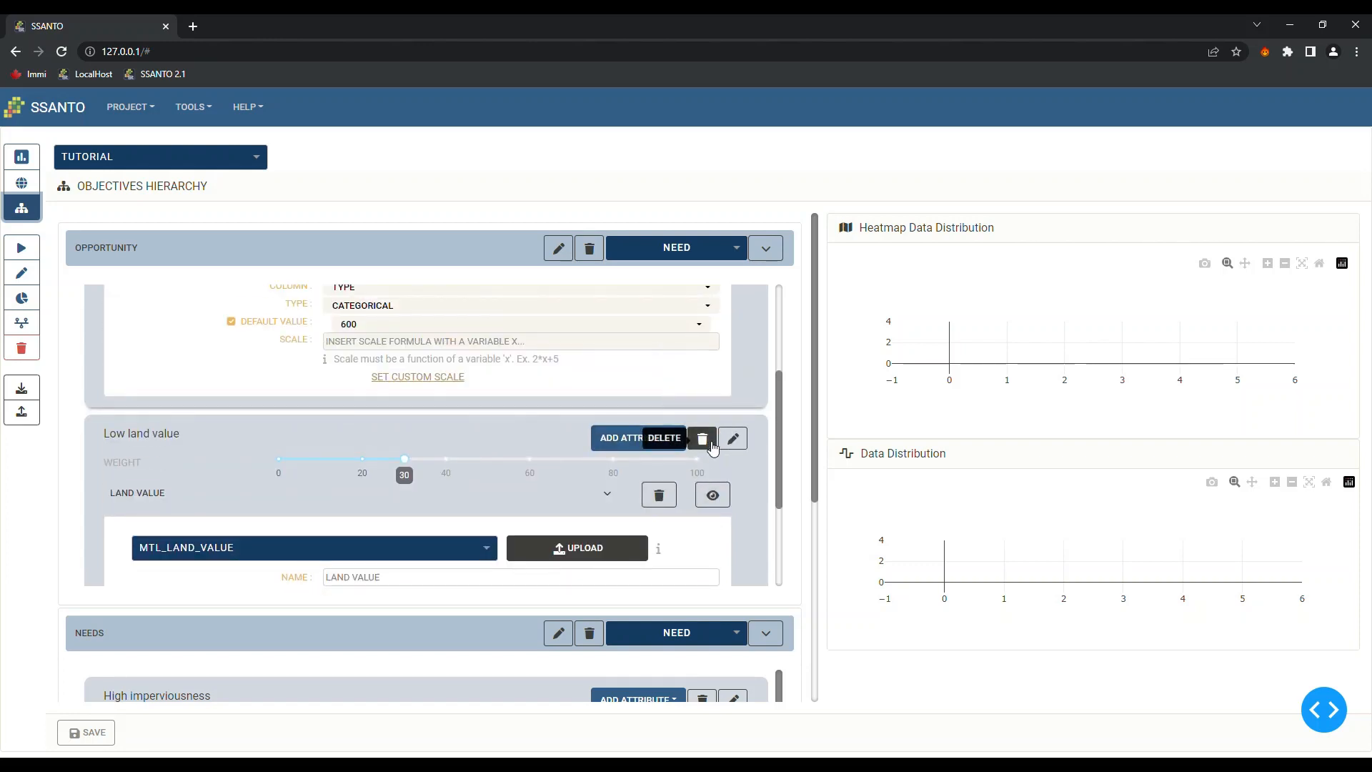
pyautogui.scroll(5, 707, 429)
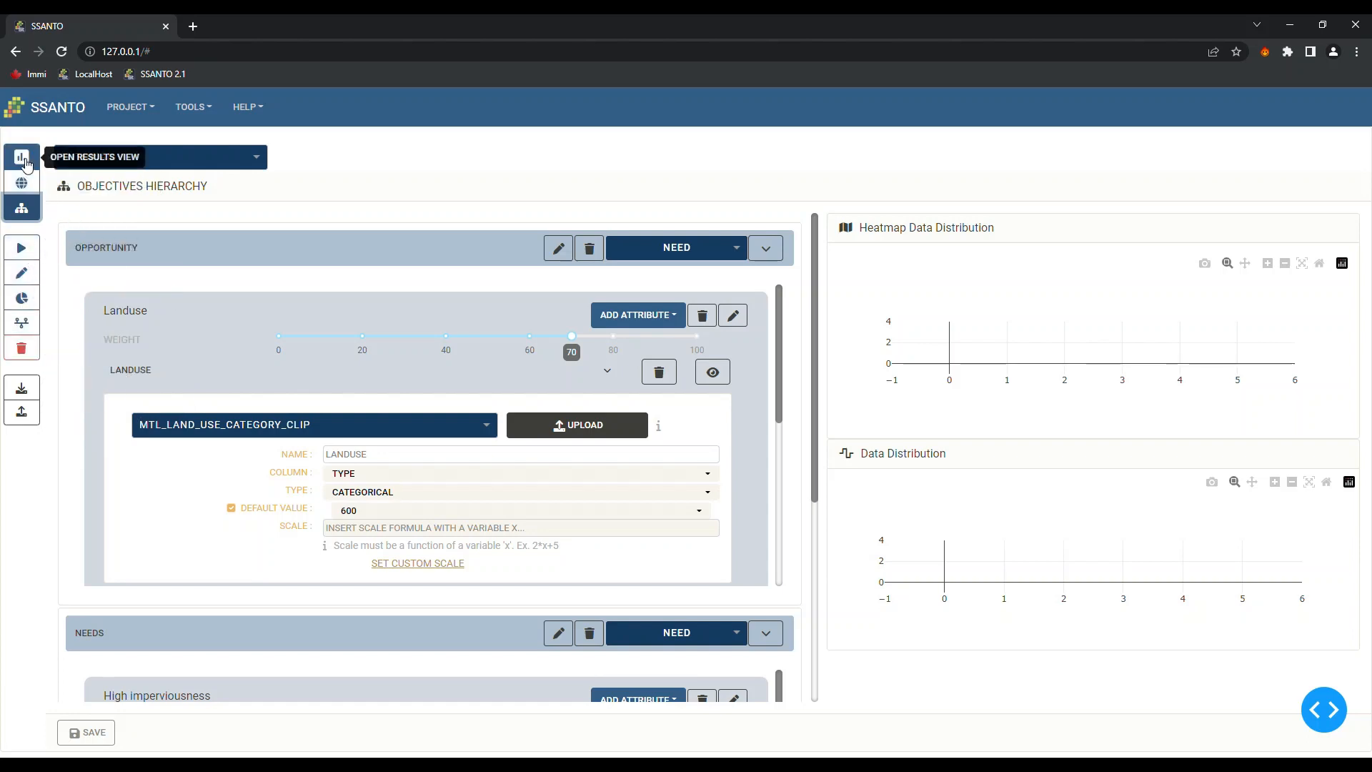
pyautogui.click(22, 159)
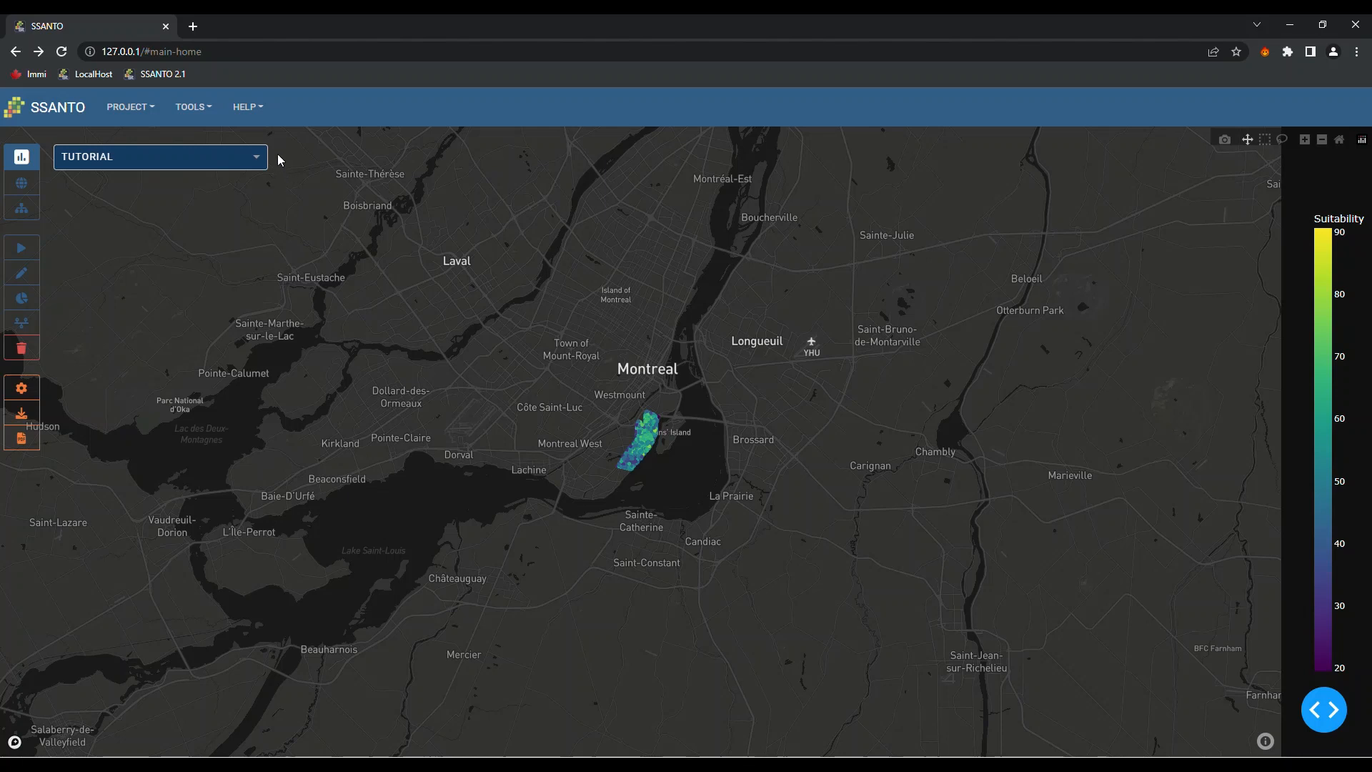
pyautogui.click(250, 108)
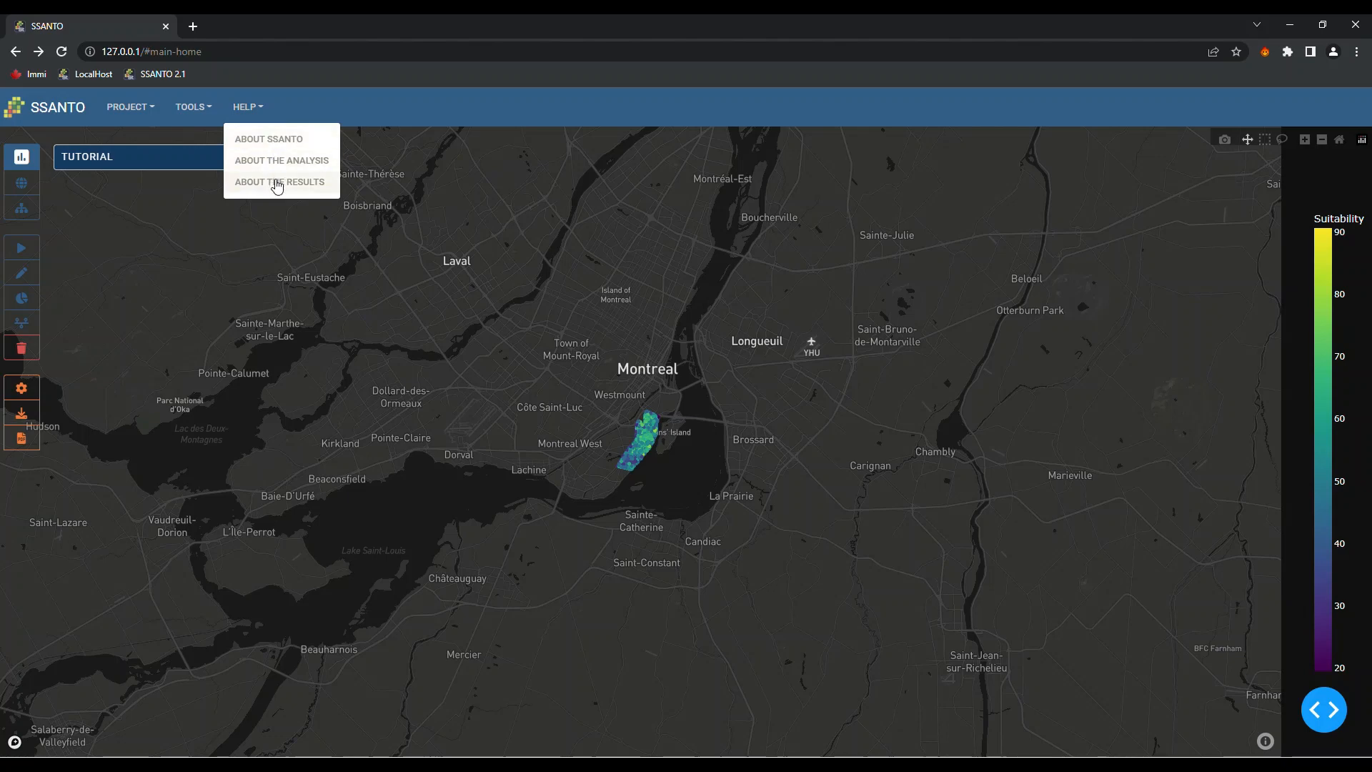
pyautogui.click(273, 168)
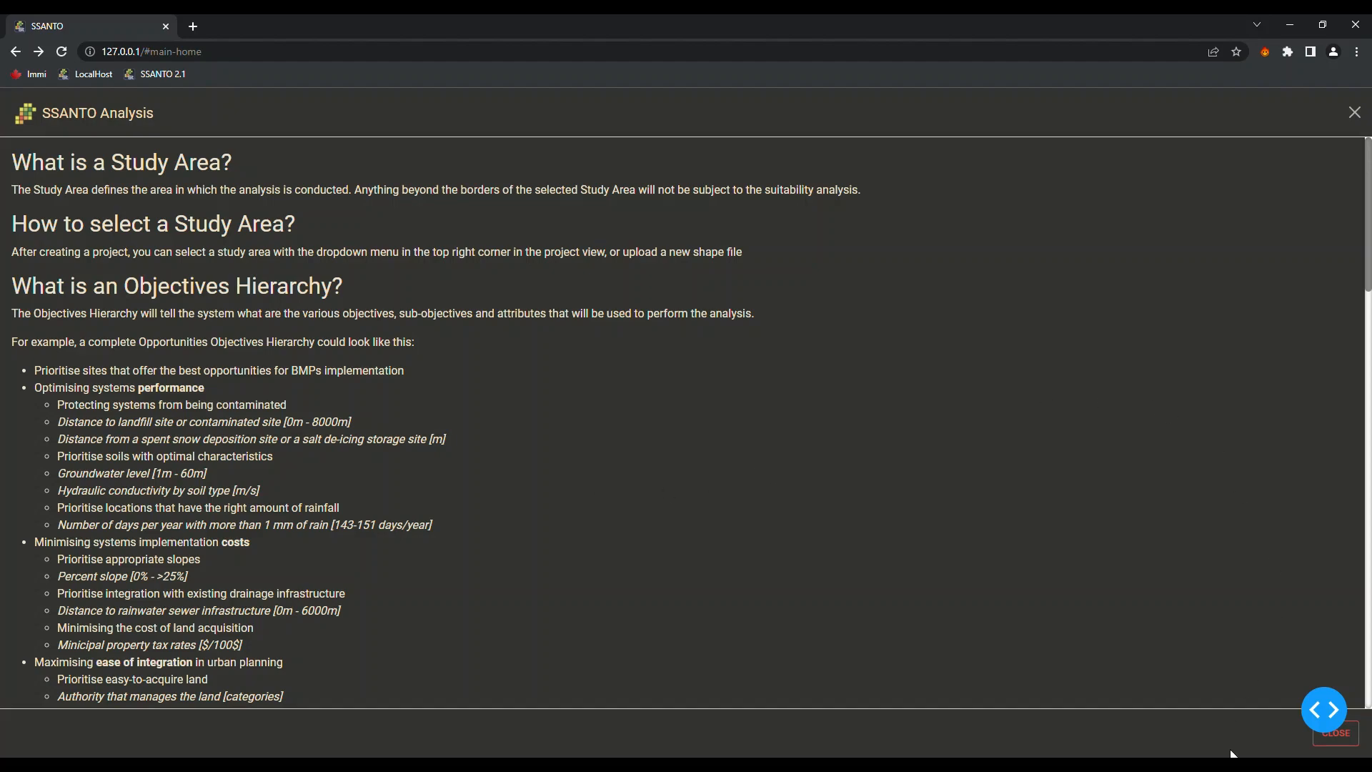
pyautogui.scroll(-15, 1014, 557)
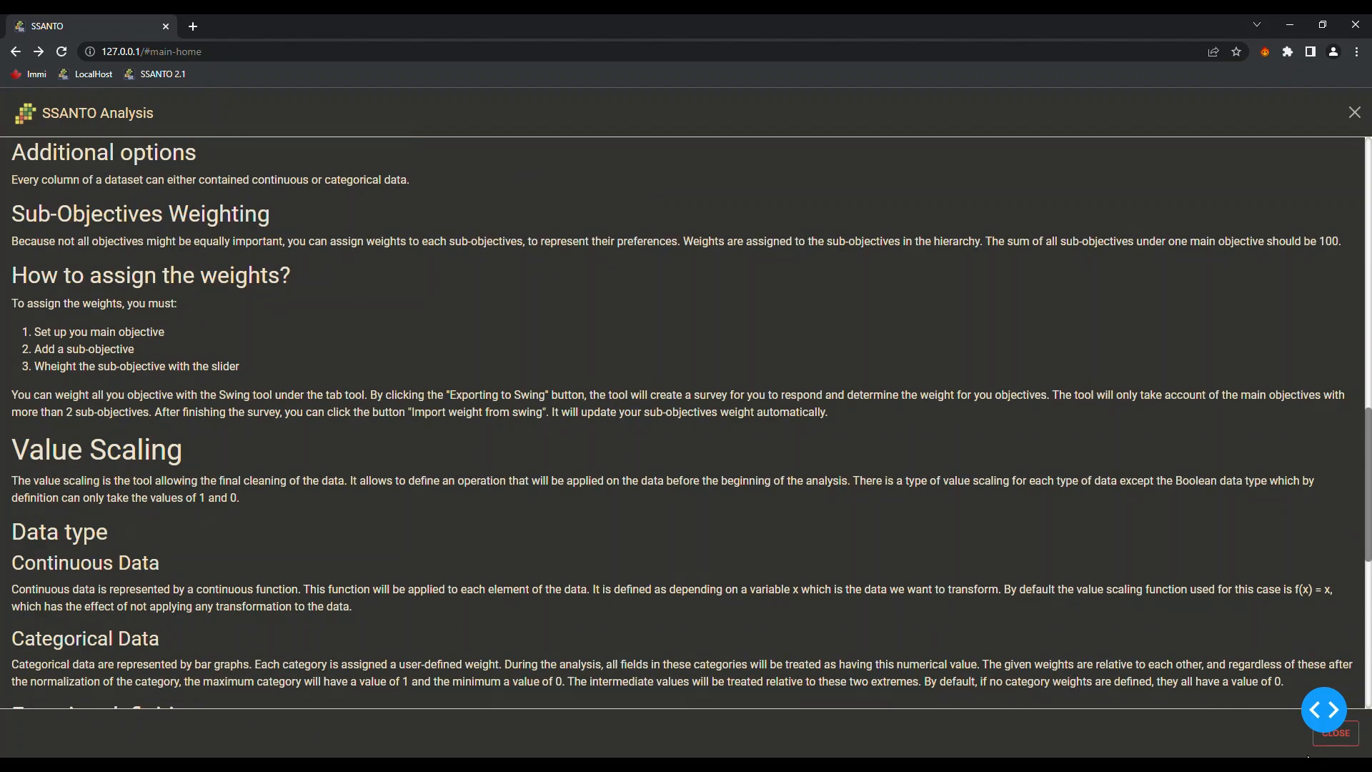
pyautogui.click(1355, 740)
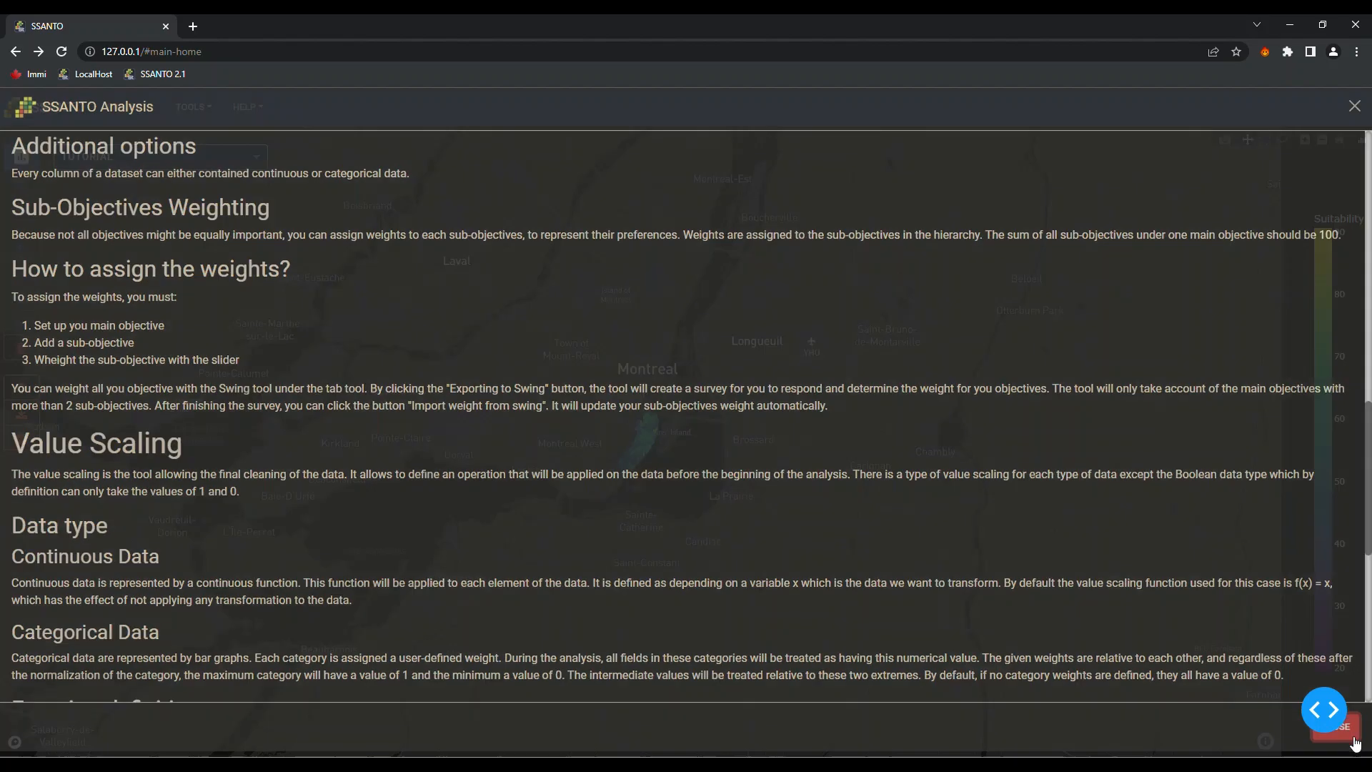